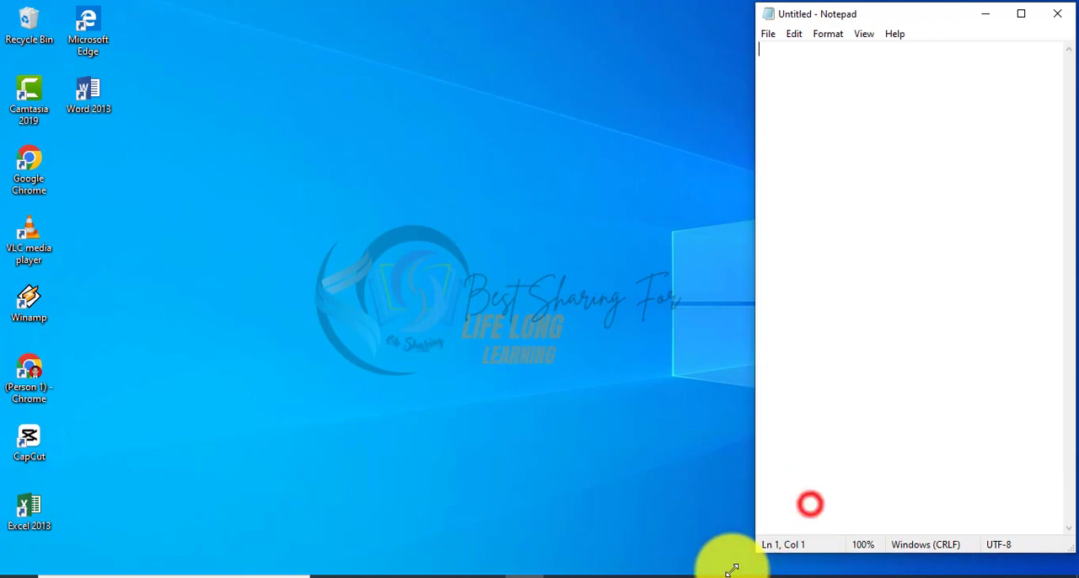
Step: Write the title question "BAGAIMANA CARA MEMBUAT SOAL OTOMATIS DENGAN MICOROSOFT EXCEL????" in the empty note
type("BAGAIMANA")
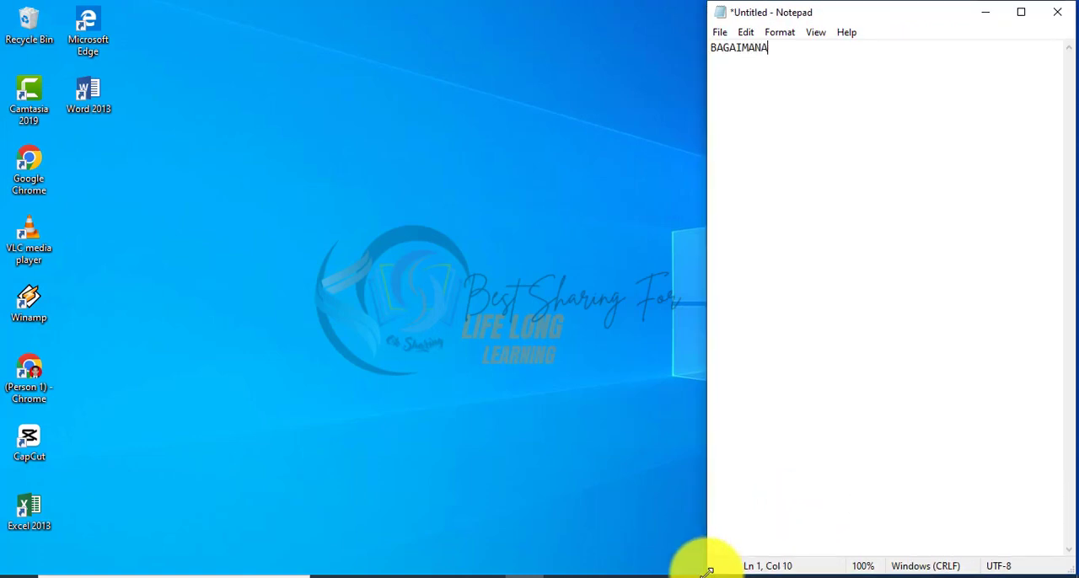
type(" CARA MEMBUAT SOAL OTOMATIS ")
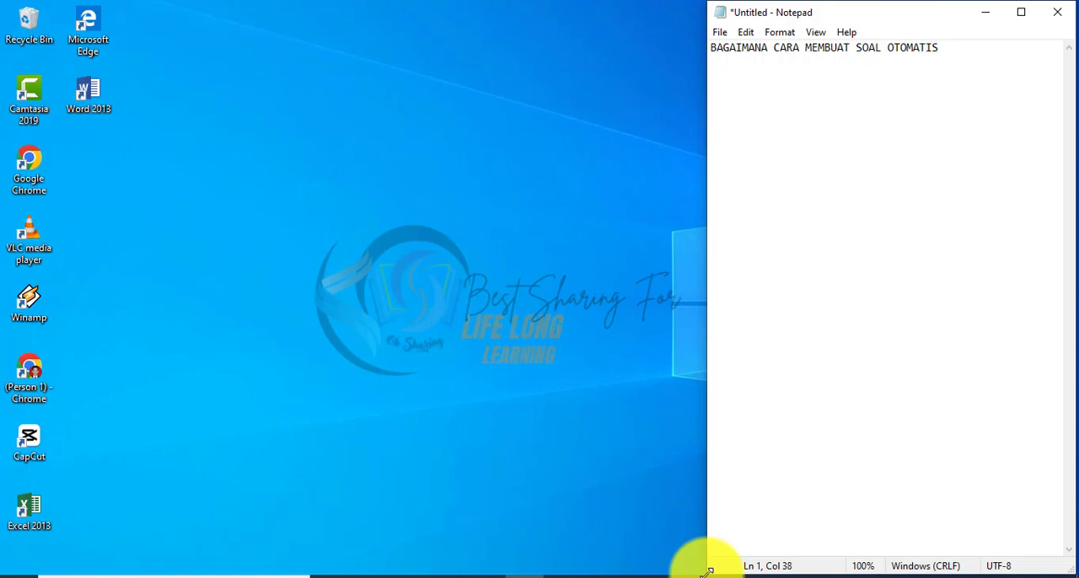
type("DENGAN MICOROSOFT EXC")
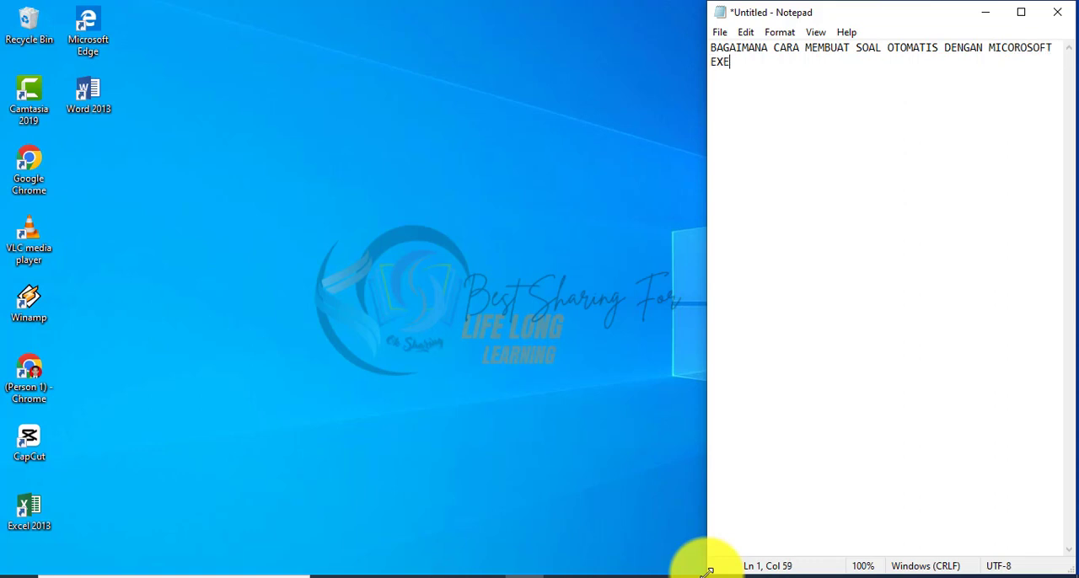
key("BackSpace")
type("CEL????")
Step: Add the heading "PECAHAN!!" below the title, separated by a blank line
key("Return")
key("Return")
type("PECAHAAN")
key("BackSpace")
key("BackSpace")
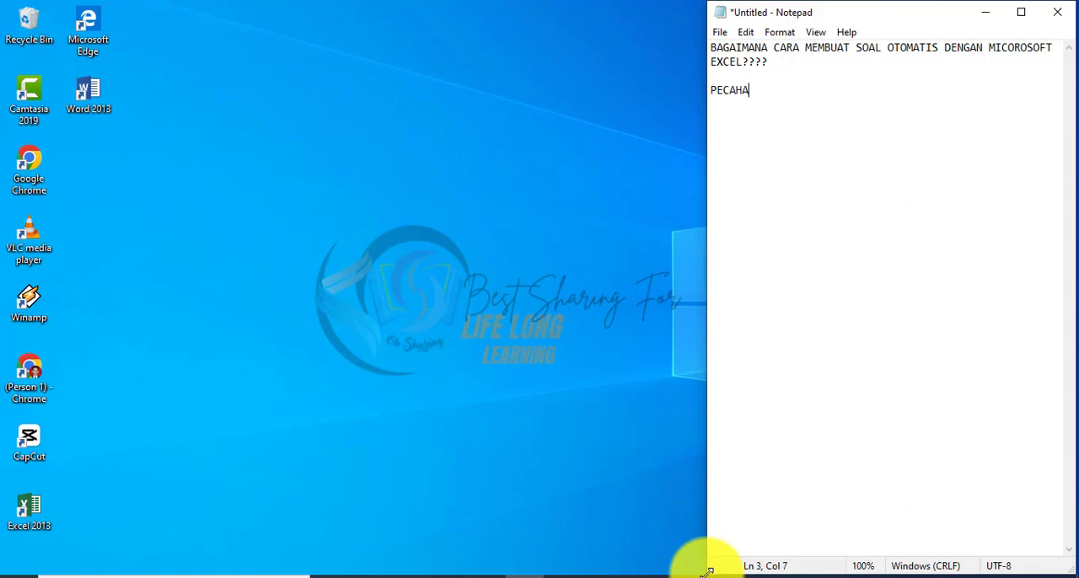
type("N!!")
Step: Leave a blank line under the heading and add the list item "1. MEMBUAT SOAL OTOMATIS DENGAN MICROSOFT EXCEL!"
key("Return")
key("Return")
type("1. MEMBUAT SOAL TO")
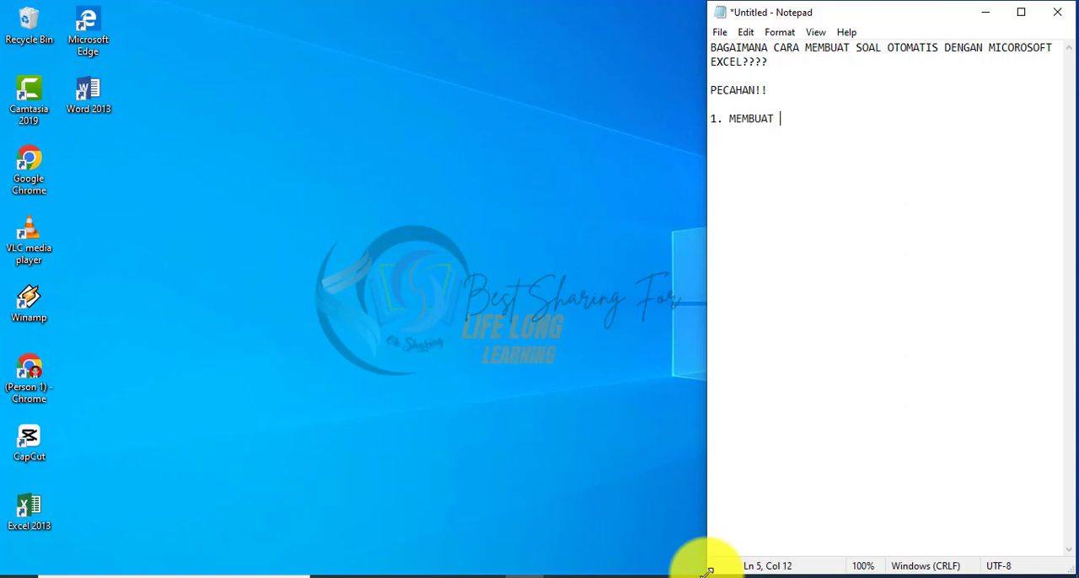
key("BackSpace")
key("BackSpace")
type("OTOMATIS DENGAN MC")
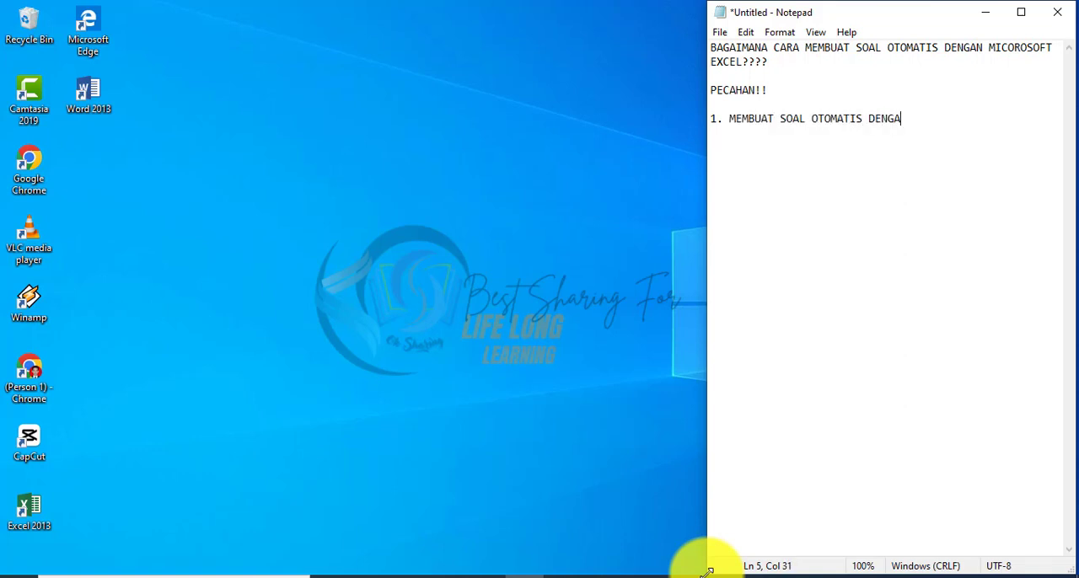
key("BackSpace")
type("ICOROS")
key("BackSpace")
key("BackSpace")
key("BackSpace")
key("BackSpace")
type("ROFO")
key("BackSpace")
key("BackSpace")
type("SOFT EXC")
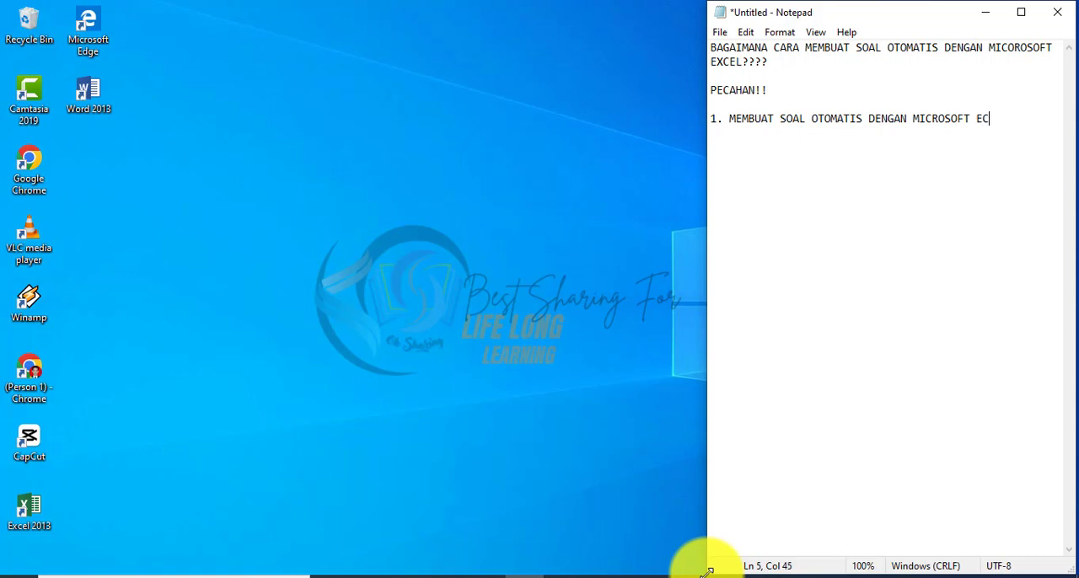
key("BackSpace")
type("XCCEL")
key("BackSpace")
key("BackSpace")
key("BackSpace")
type("EL! ")
type("2. ")
type("BAGAI")
type("MANA MEMBUAT ")
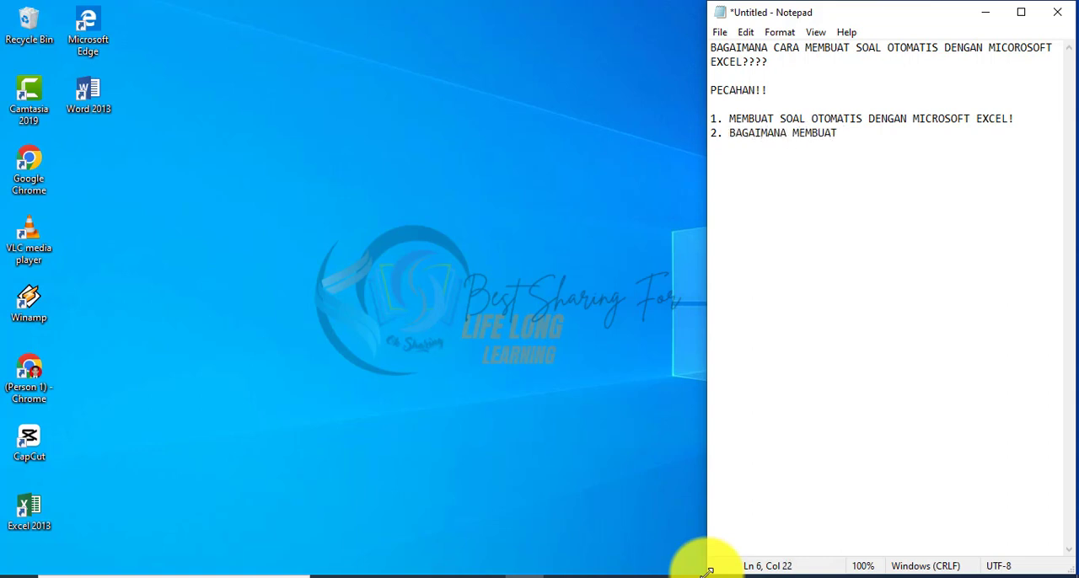
type("KUNCI JAWABNA")
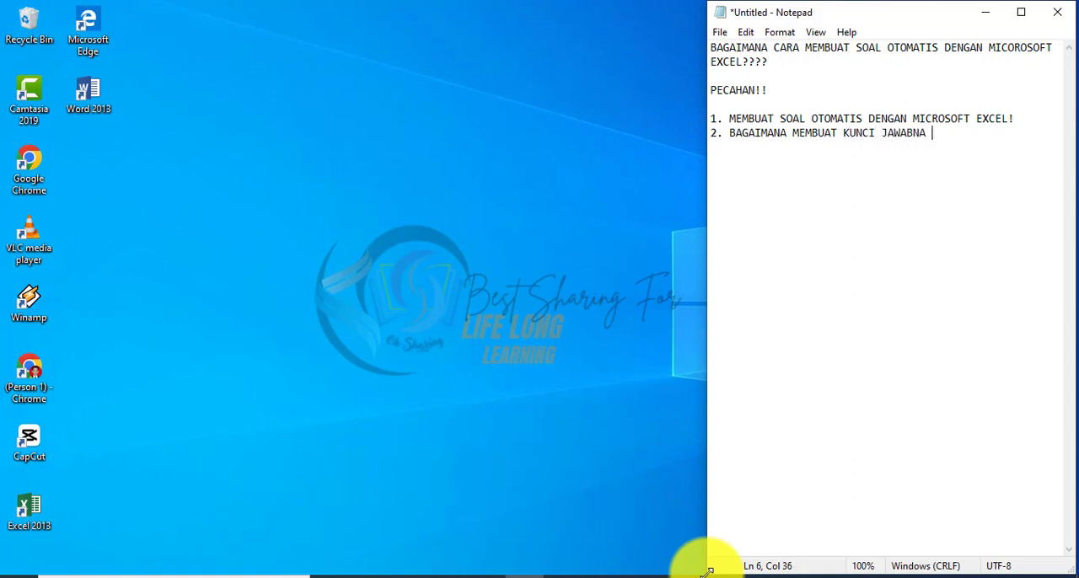
Step: Add the second list item "2. BAGAIMANA MEMBUAT KUNCI JAWABAN"
key("BackSpace")
key("BackSpace")
key("BackSpace")
type("AN")
Step: Add the third list item "3. APA SAJA ISTILAH-ISTILAH DI DALAMNYA" and end the line
key("Return")
type("3. APA SAJA ISIT")
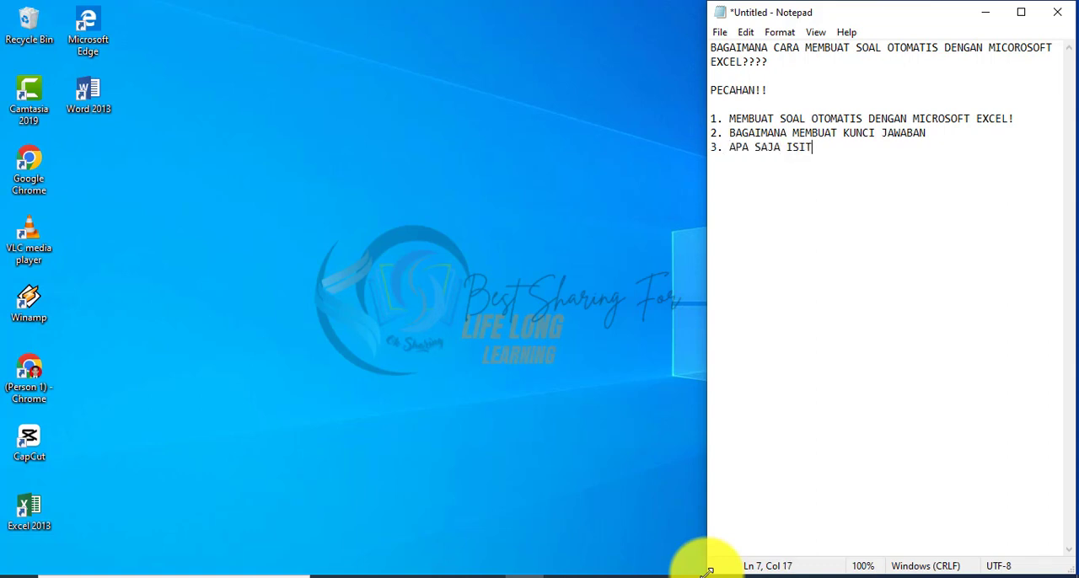
key("BackSpace")
key("BackSpace")
type("TILAH-ISTILAH DI DALAMNYA")
key("Return")
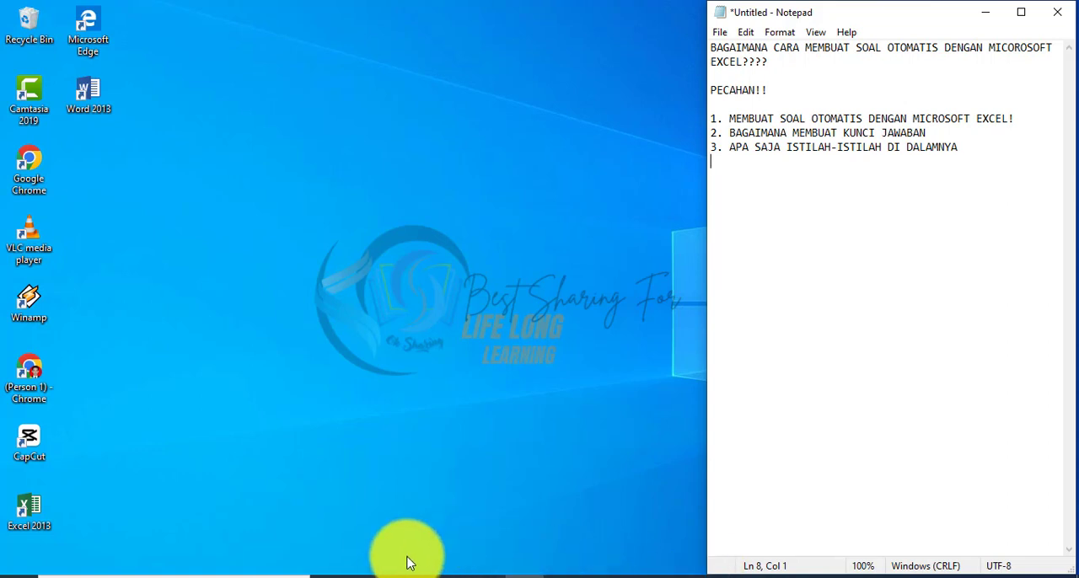
Step: Switch to Excel 2013 and create a blank workbook in a maximized window
double_click(25, 512)
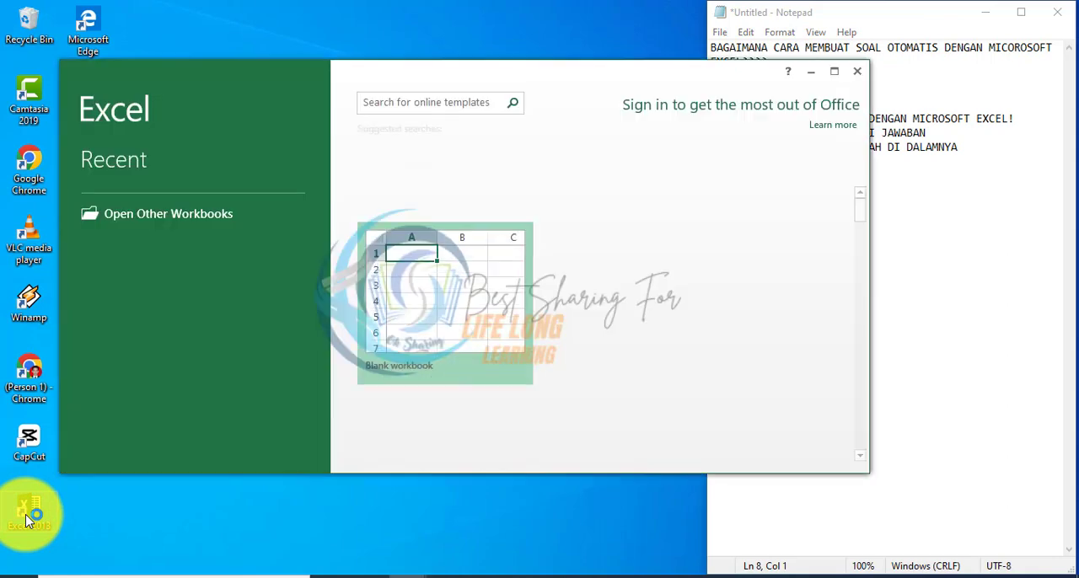
left_click(451, 363)
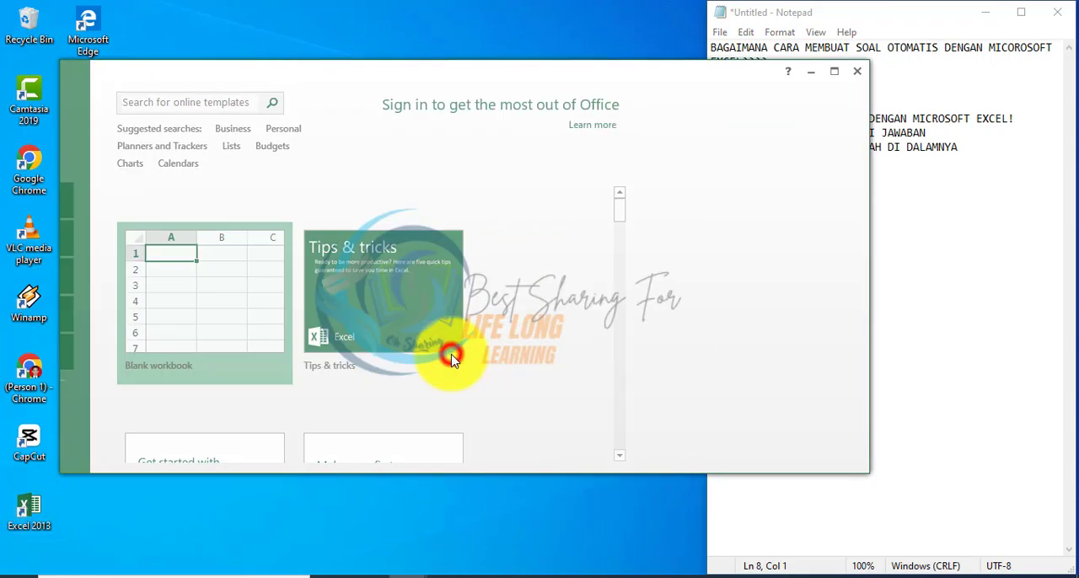
left_click(834, 71)
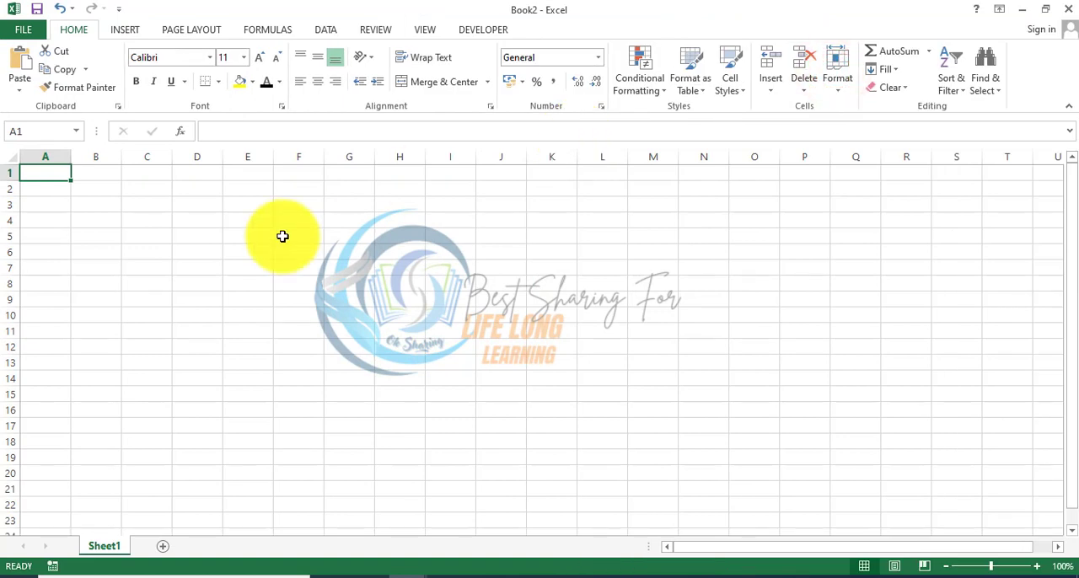
Step: Enter the label "LOWEST COMMON MULTIPLE" in cell L1
key("Right")
key("Right")
key("Right")
key("Right")
key("Right")
key("Right")
key("Right")
key("Right")
key("Right")
key("Right")
key("Right")
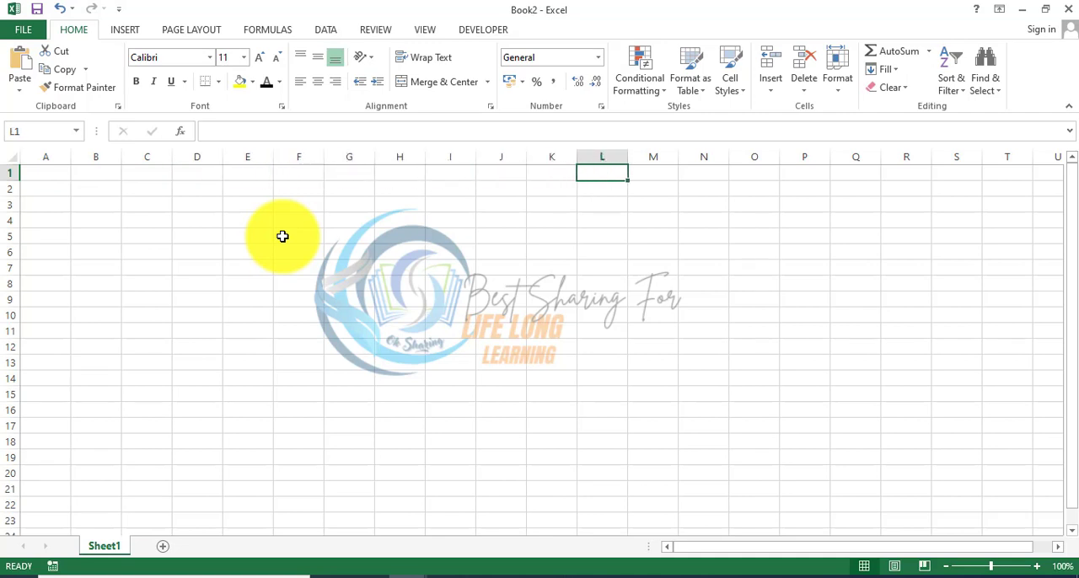
type("LOWEST")
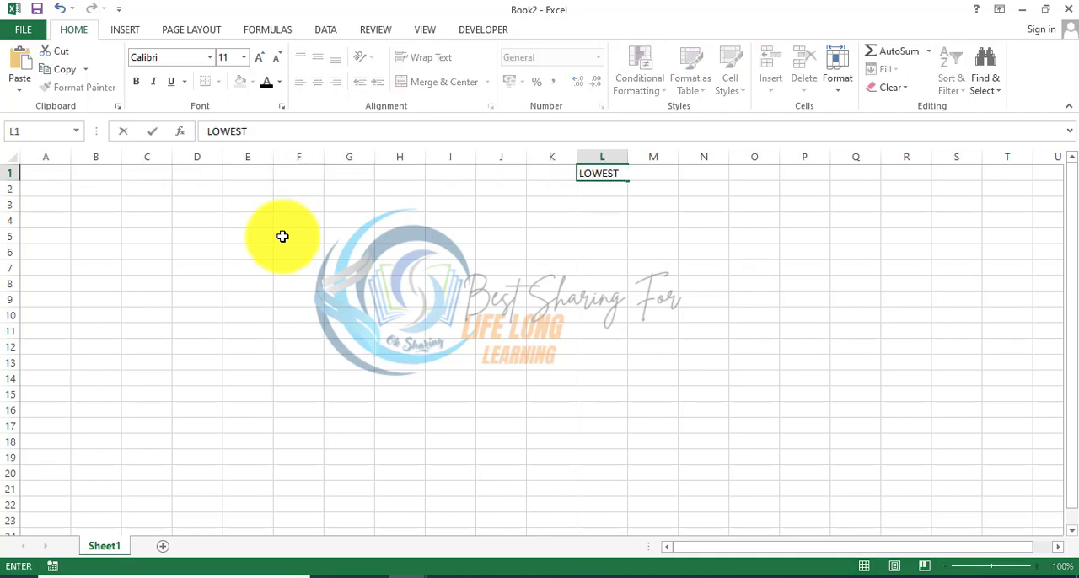
type(" COMM")
type("IN")
key("BackSpace")
key("BackSpace")
type("ON ")
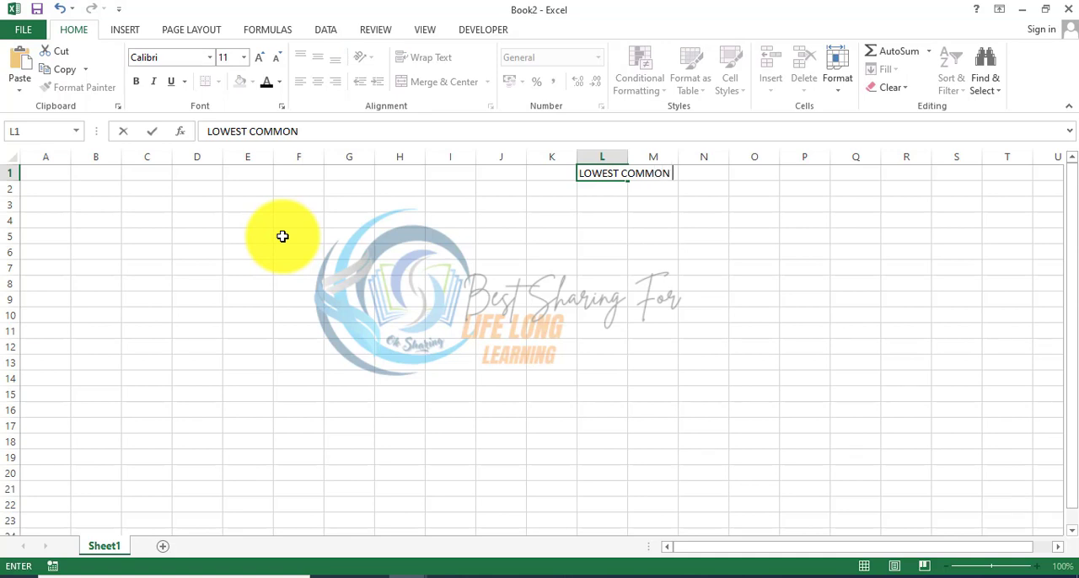
type("MULTIPLE")
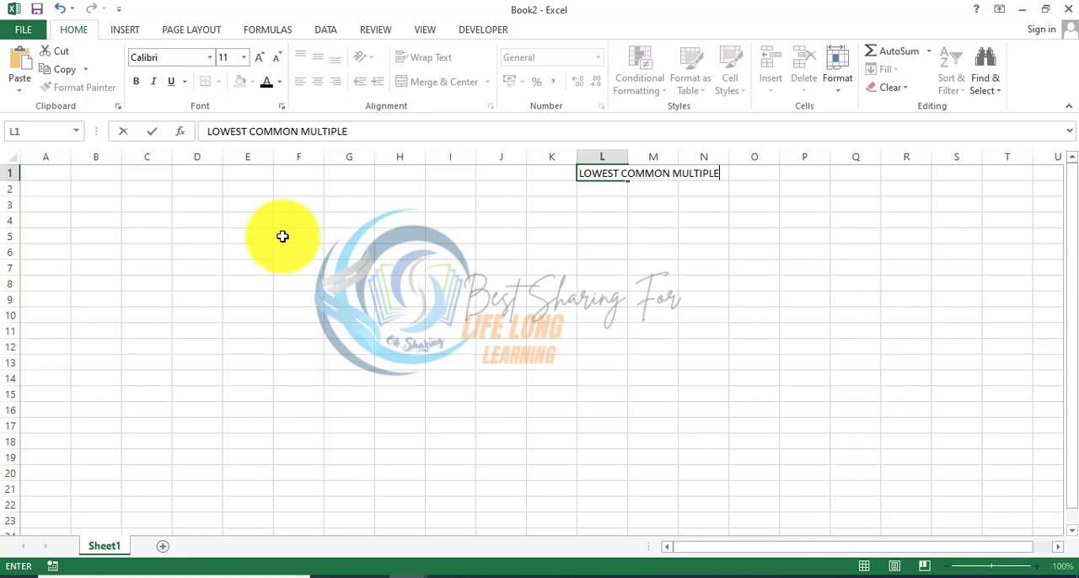
Step: Enter the label "GREATEST COMMON DIVISOR" in cell L2
key("Return")
type("GREAT")
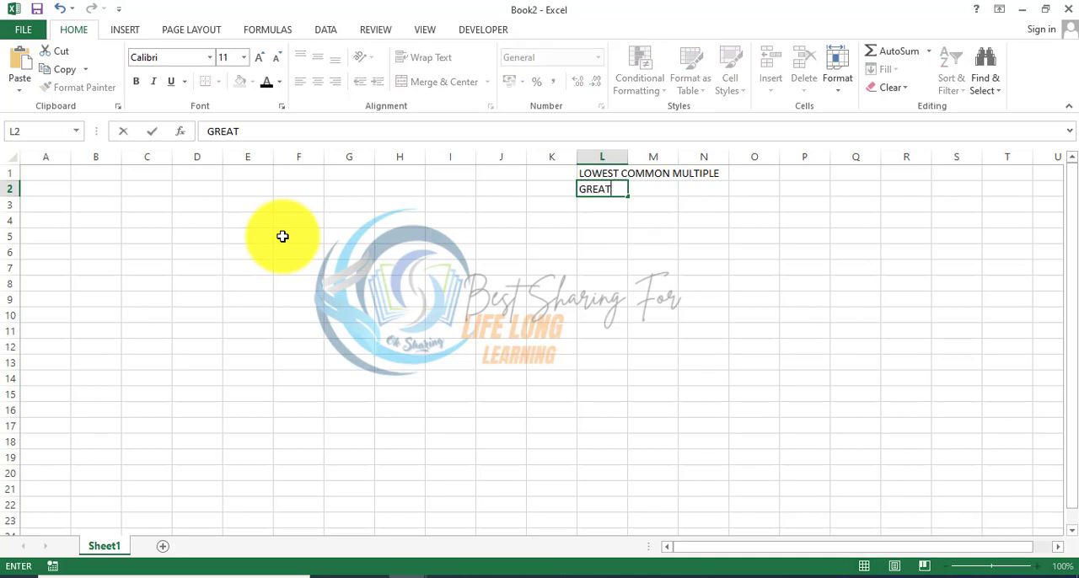
type("EST COMMON")
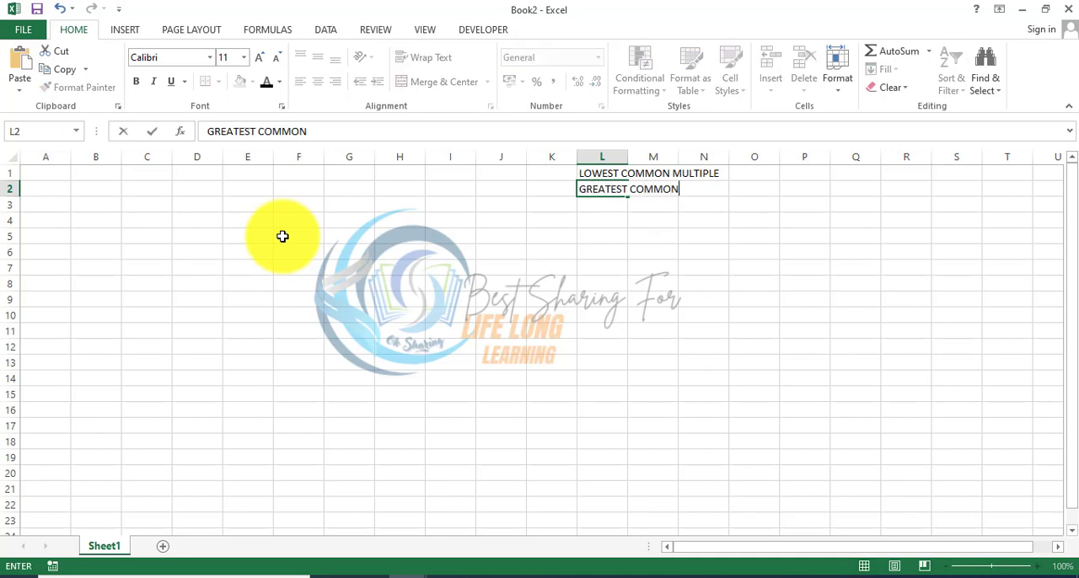
type(" DIVISOR")
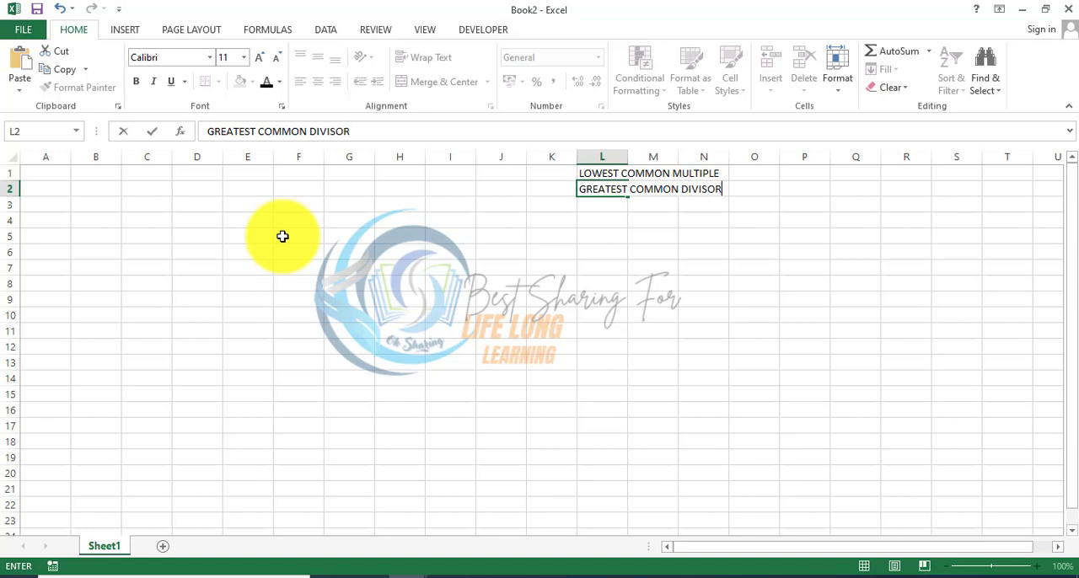
Step: Put an equals sign in cells O1 and O2 beside the two labels
key("Right")
key("Right")
key("Right")
key("Right")
key("Up")
key("Left")
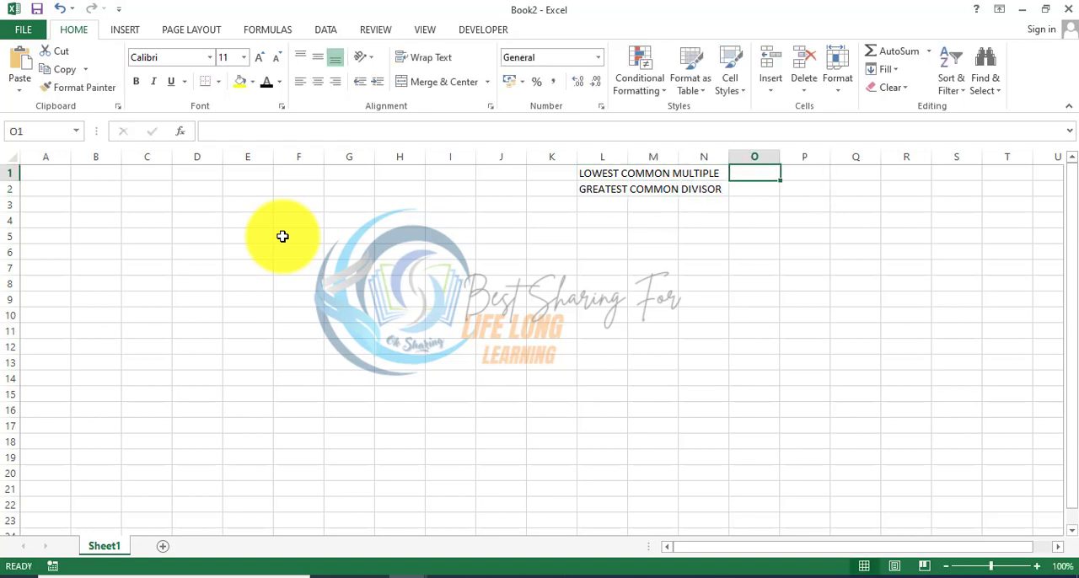
type("=")
key("Return")
type("=")
key("Return")
Step: Enter the Indonesian abbreviations KPK in cell P1 and FPB in cell P2
key("Up")
key("Up")
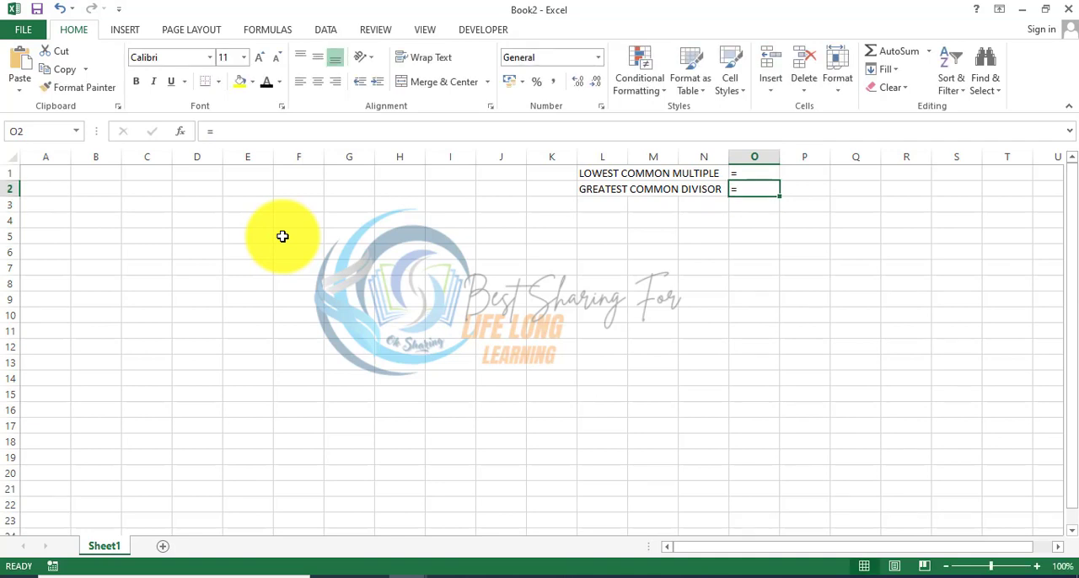
key("Right")
type("KPK")
key("Return")
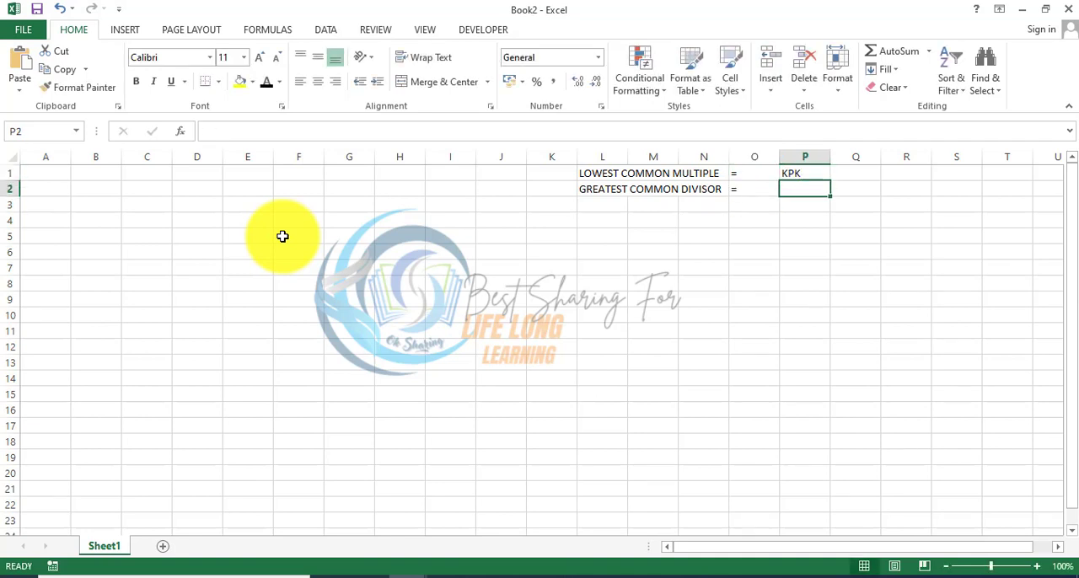
type("FPB")
key("Return")
key("Up")
key("Up")
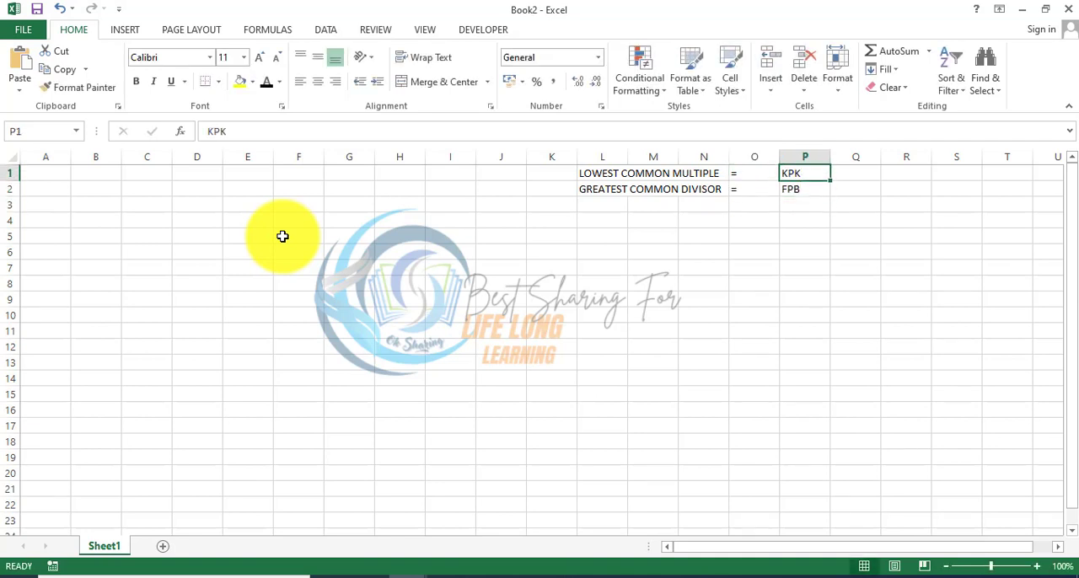
key("Down")
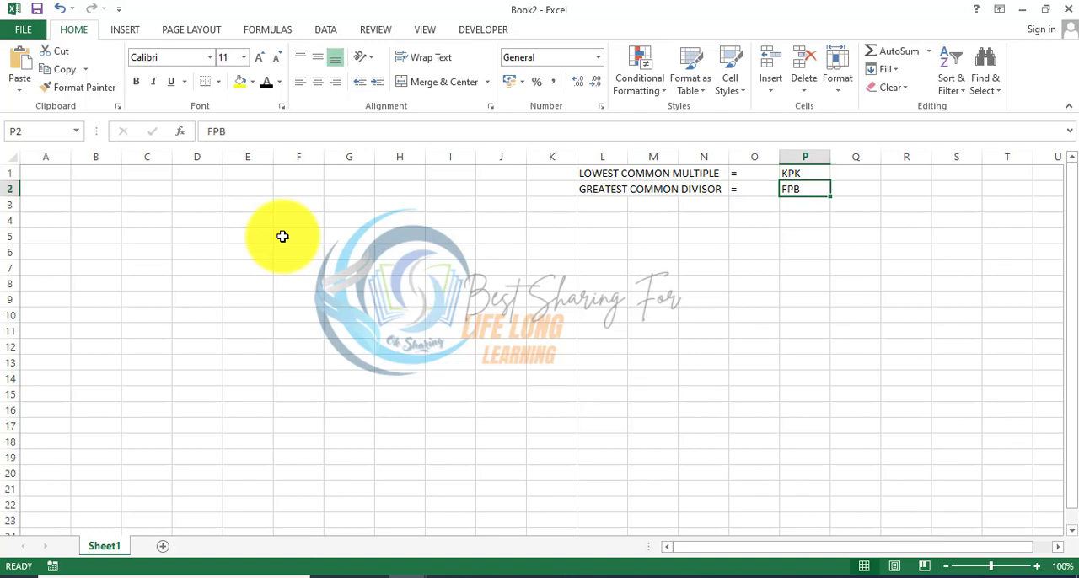
key("Down")
key("Home")
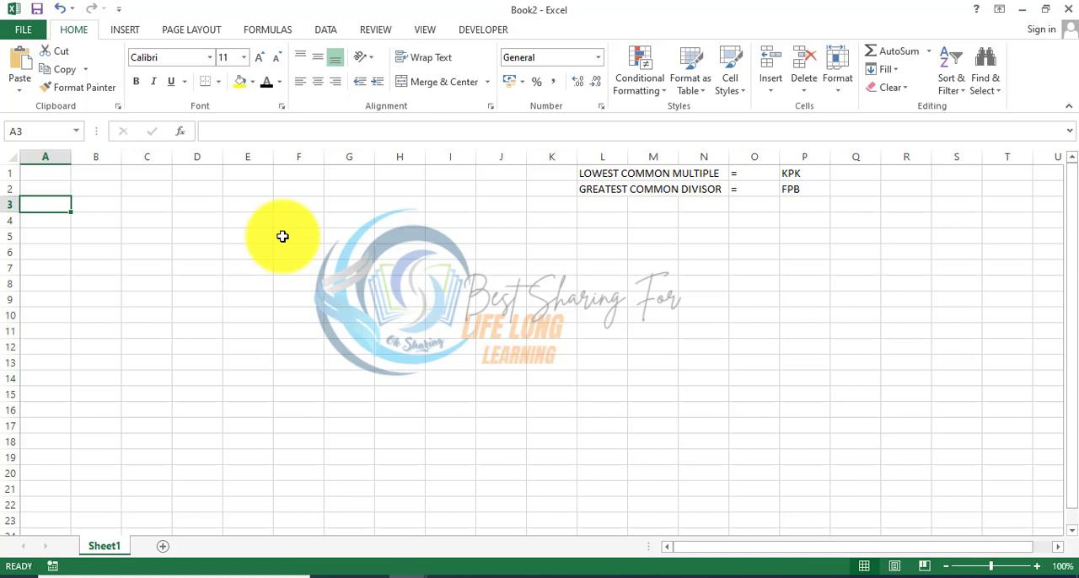
key("Right")
key("Right")
key("Right")
key("Right")
key("Right")
key("Right")
key("Right")
key("Right")
key("Right")
key("Right")
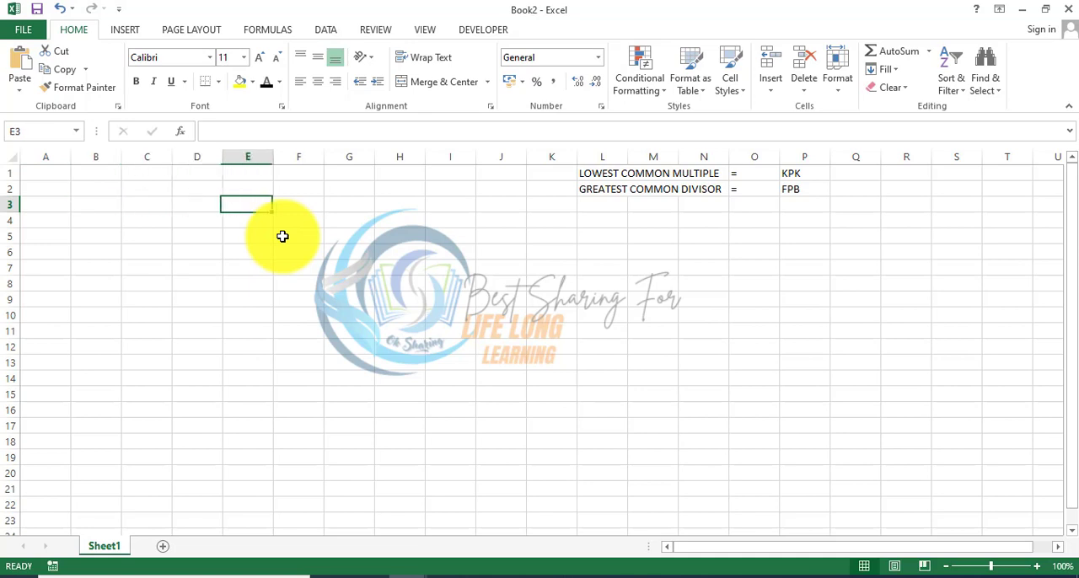
key("Right")
key("Right")
key("Right")
key("Right")
key("Right")
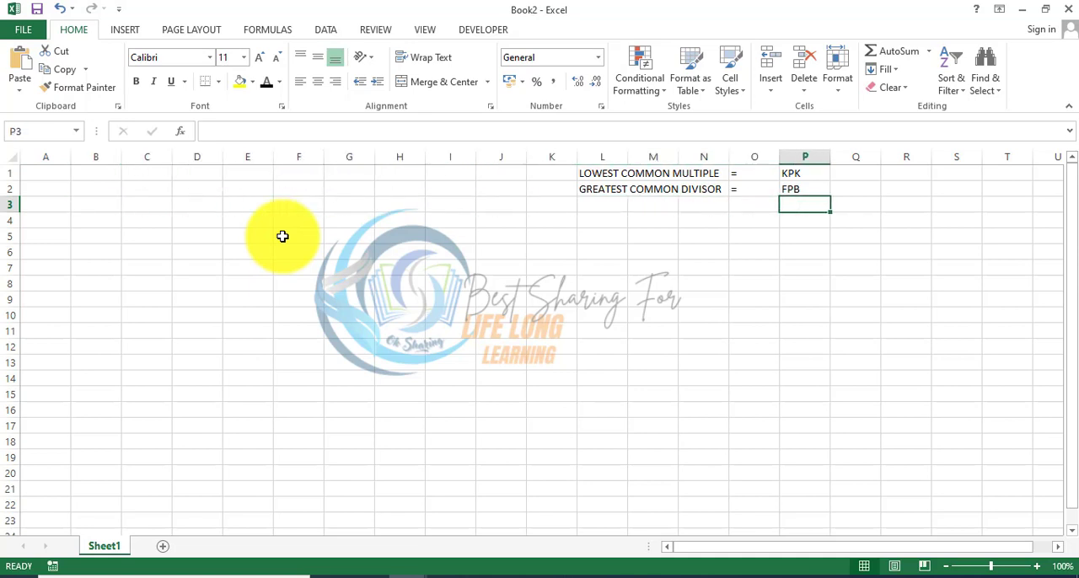
key("Up")
key("Up")
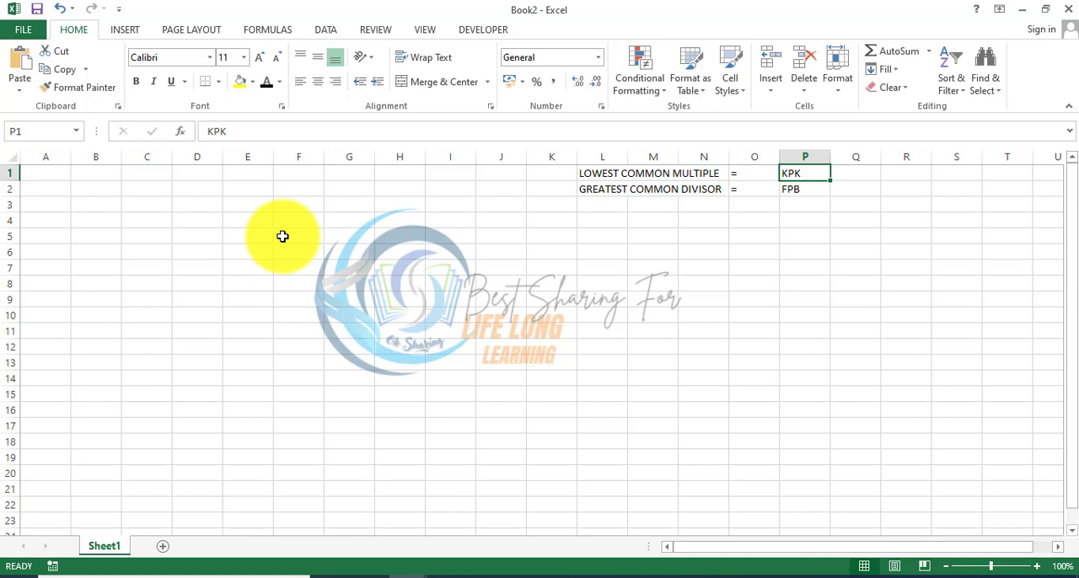
key("Down")
key("Down")
key("Up")
key("Up")
key("Left")
key("Left")
key("Left")
key("Left")
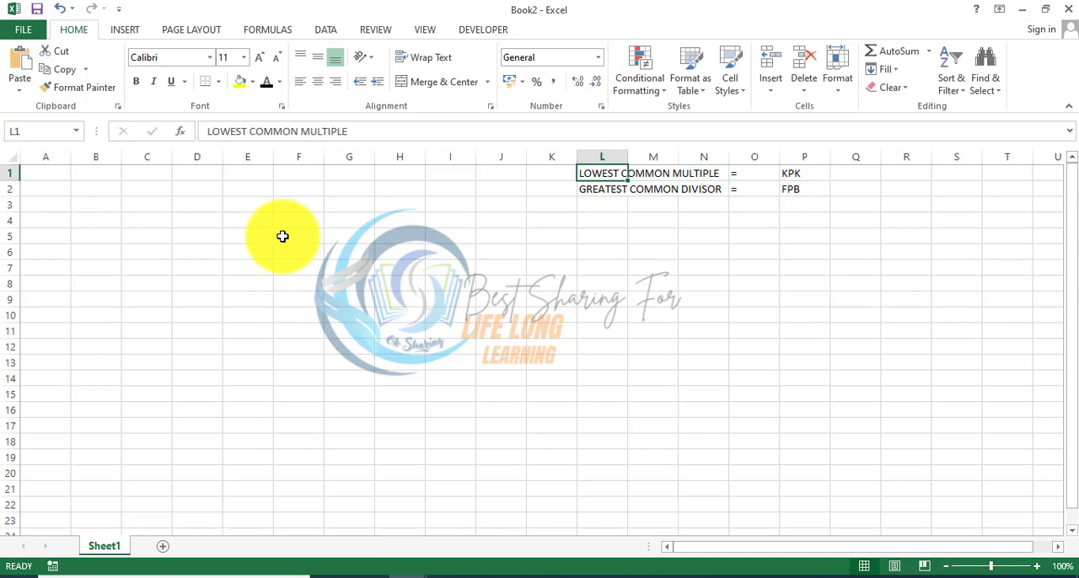
key("Right")
Step: Enter the abbreviations LCM in cell Q1 and GCD in cell Q2
key("Right")
key("Down")
key("Left")
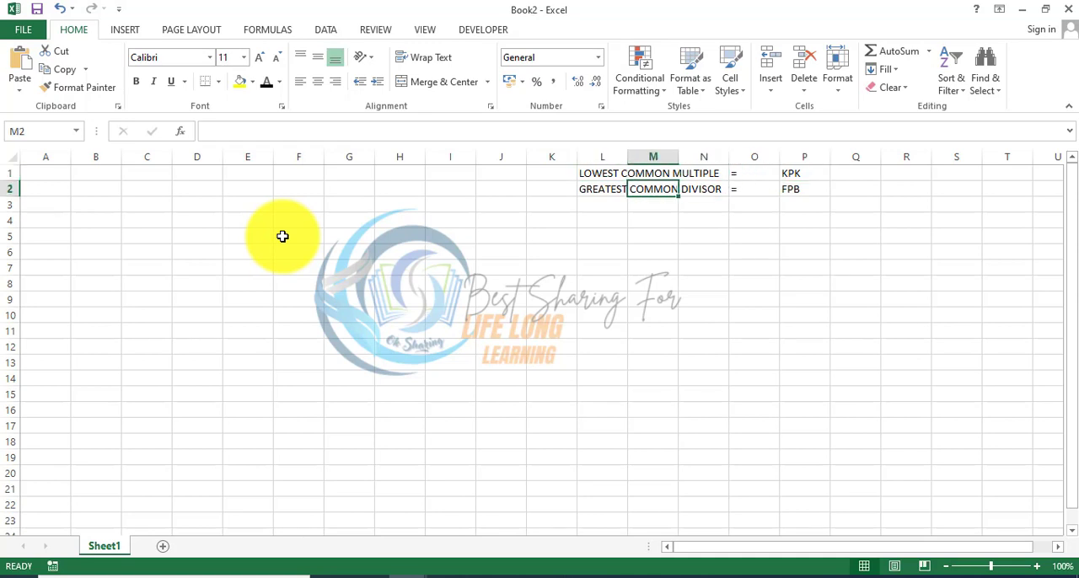
key("Right")
key("Right")
key("Right")
key("Right")
key("Up")
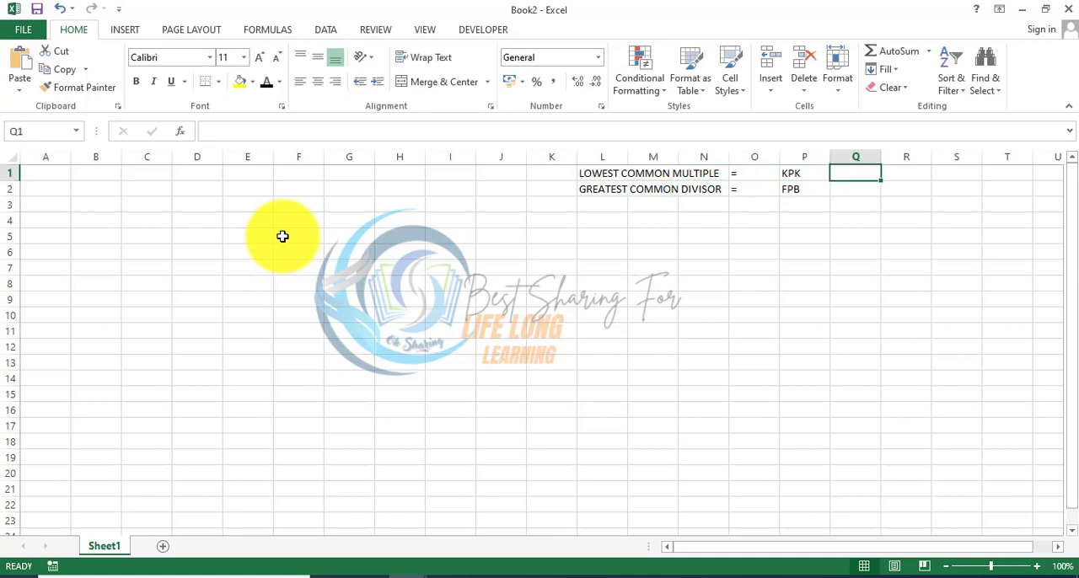
type("lcm")
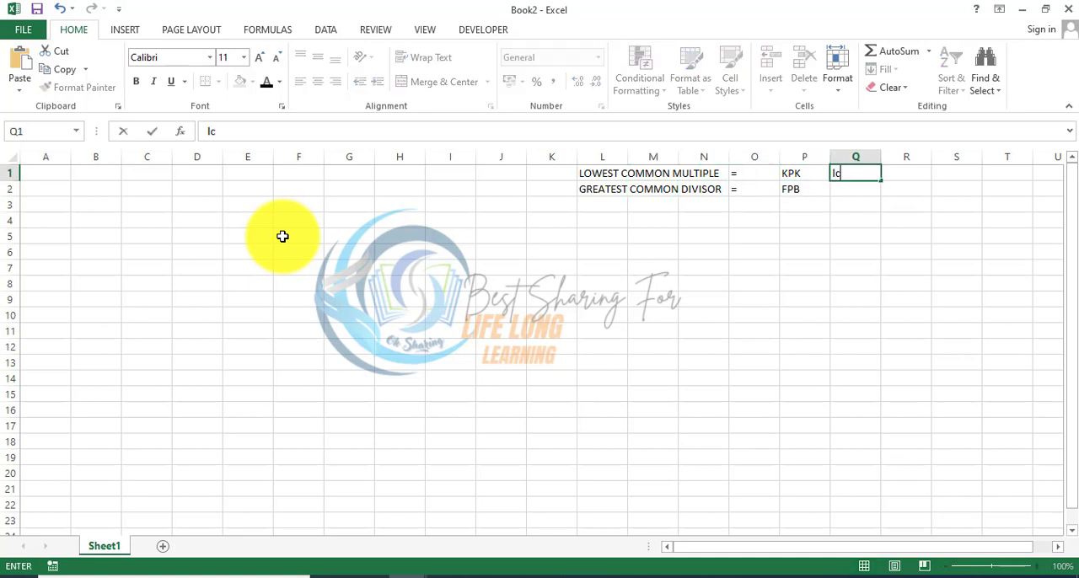
key("BackSpace")
key("BackSpace")
key("BackSpace")
type("LCM")
key("Return")
type("GCD")
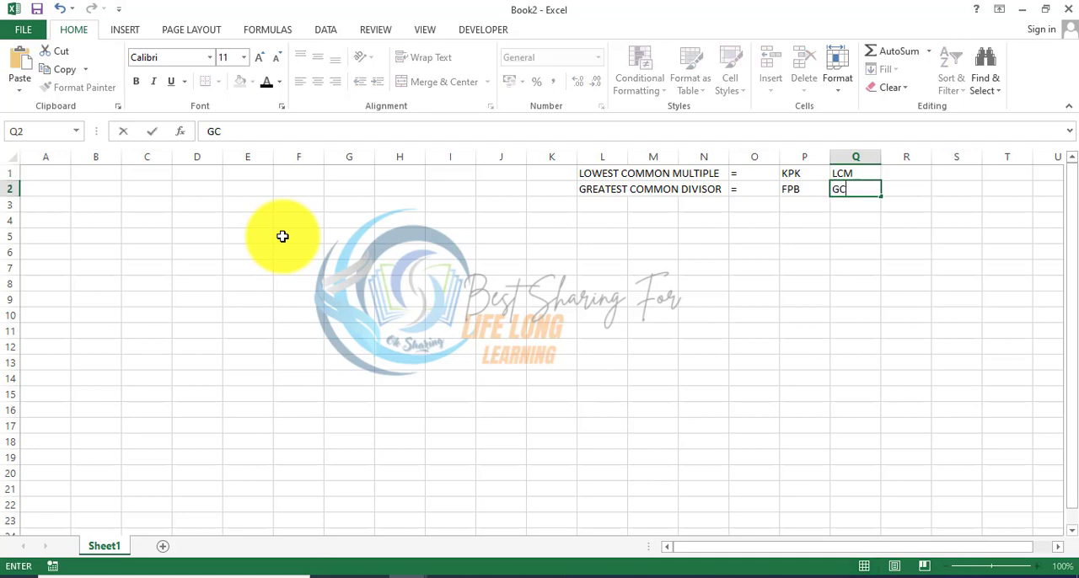
key("Return")
Step: Narrow column A to fit short question numbers
key("Left")
key("Left")
key("Left")
key("Left")
key("Left")
key("Left")
key("Left")
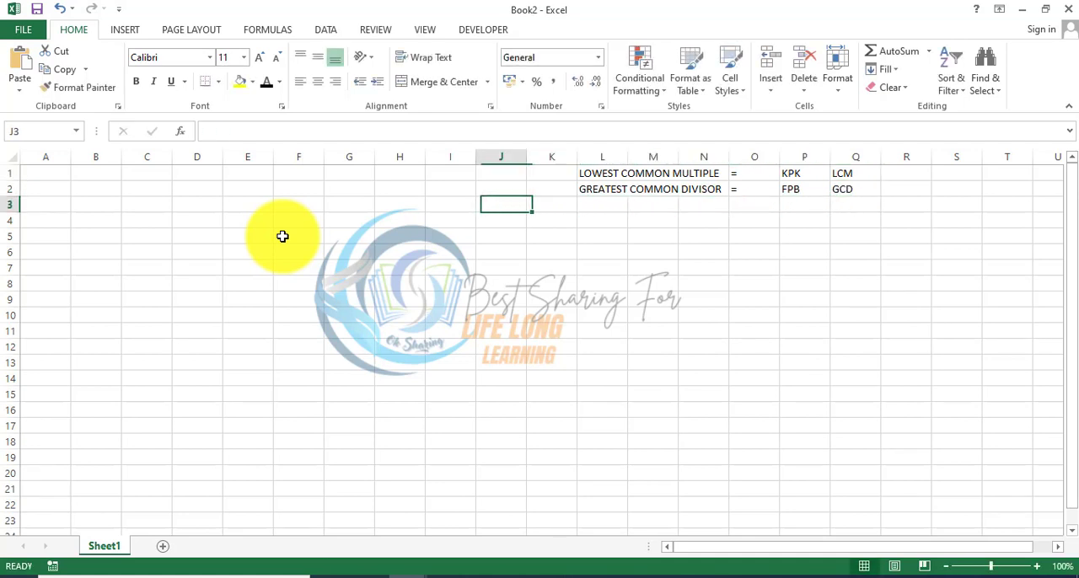
key("Home")
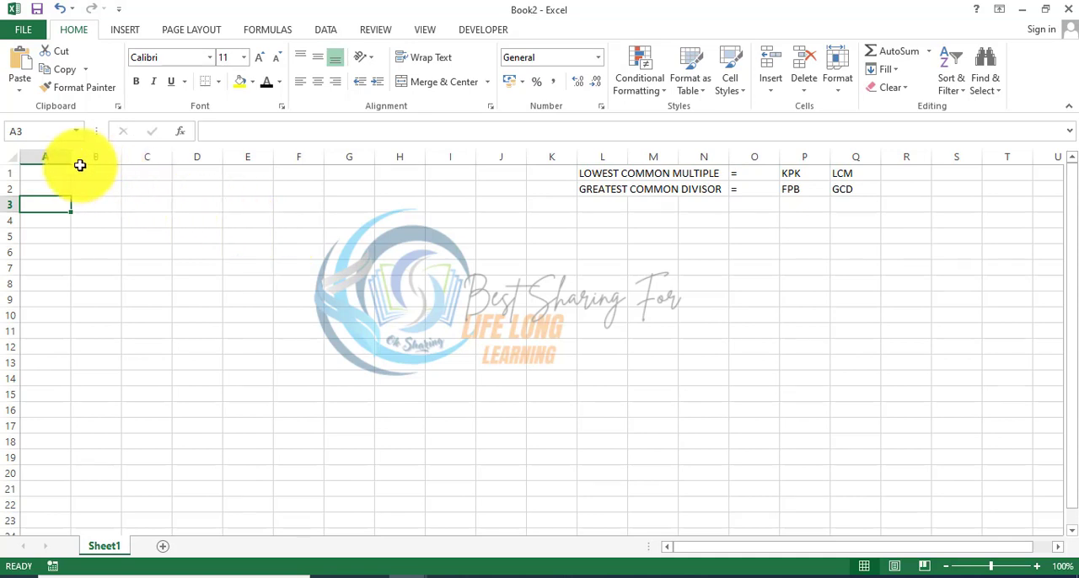
left_click_drag(72, 160, 52, 158)
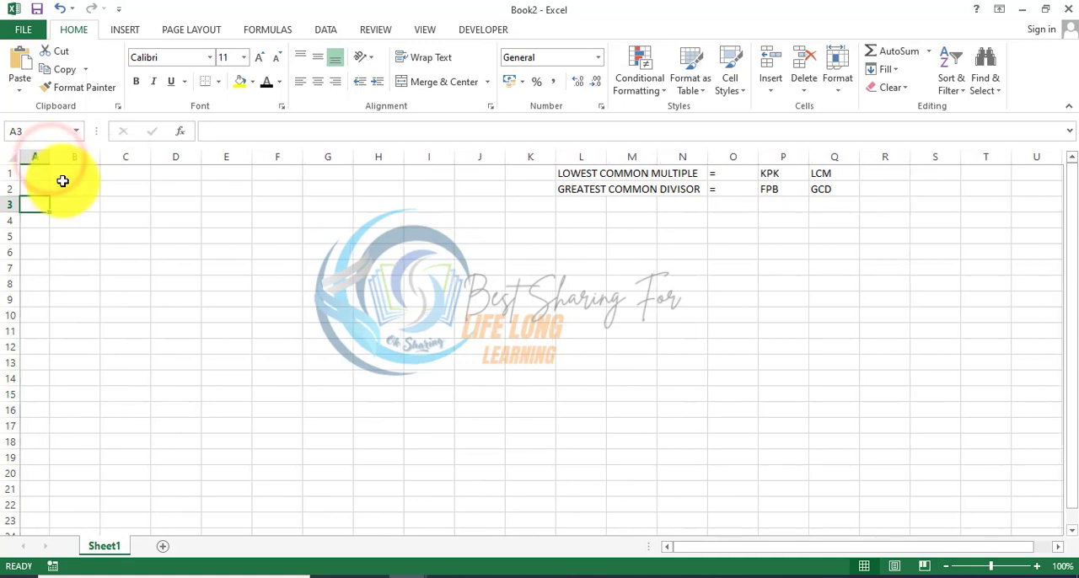
Step: Enter the heading "no" in cell A3 and the question number 1 in cell A5
type("1")
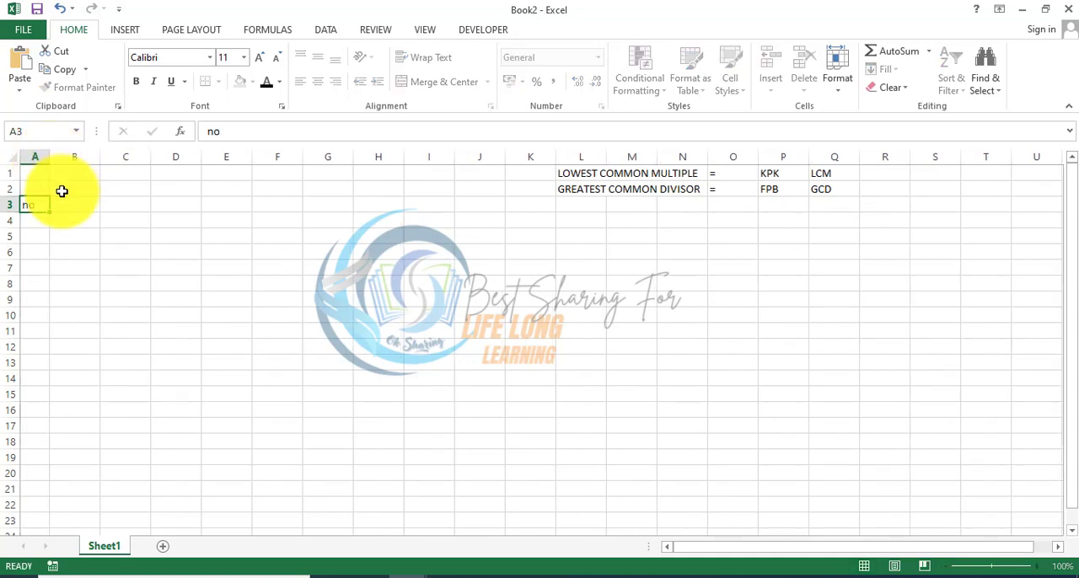
key("Return")
key("Return")
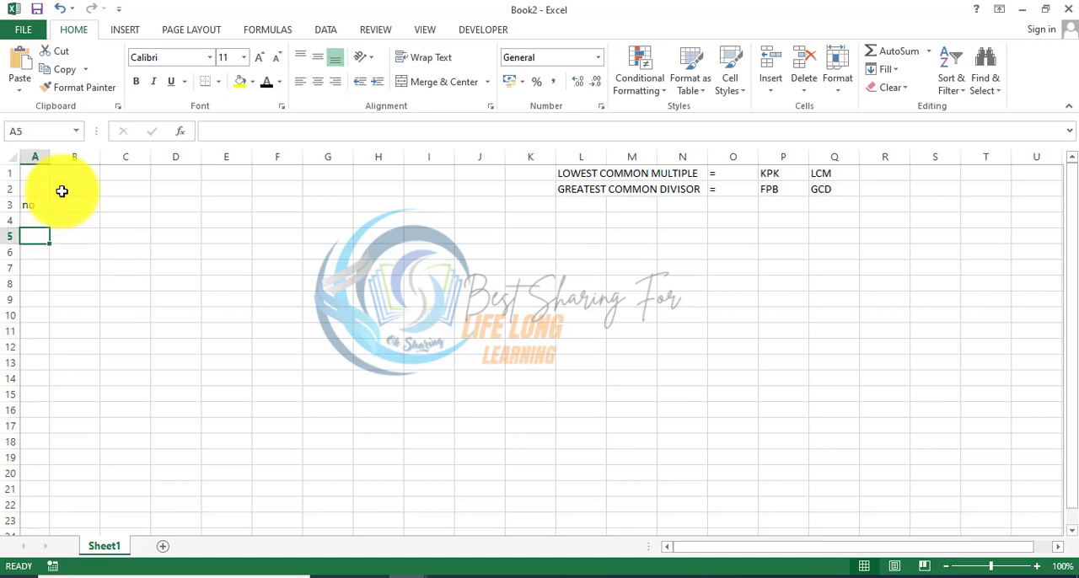
type("1")
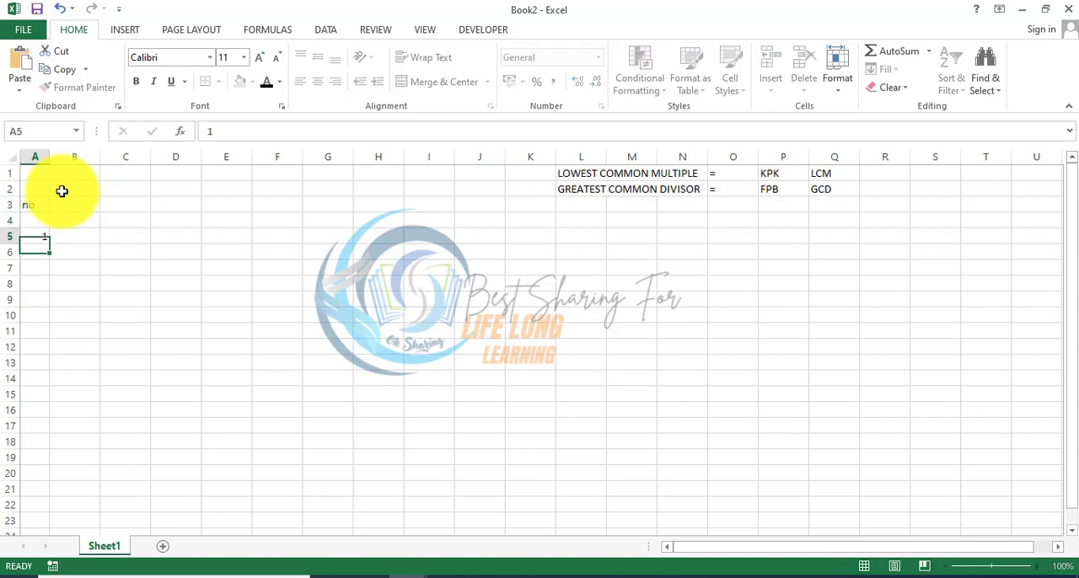
key("Tab")
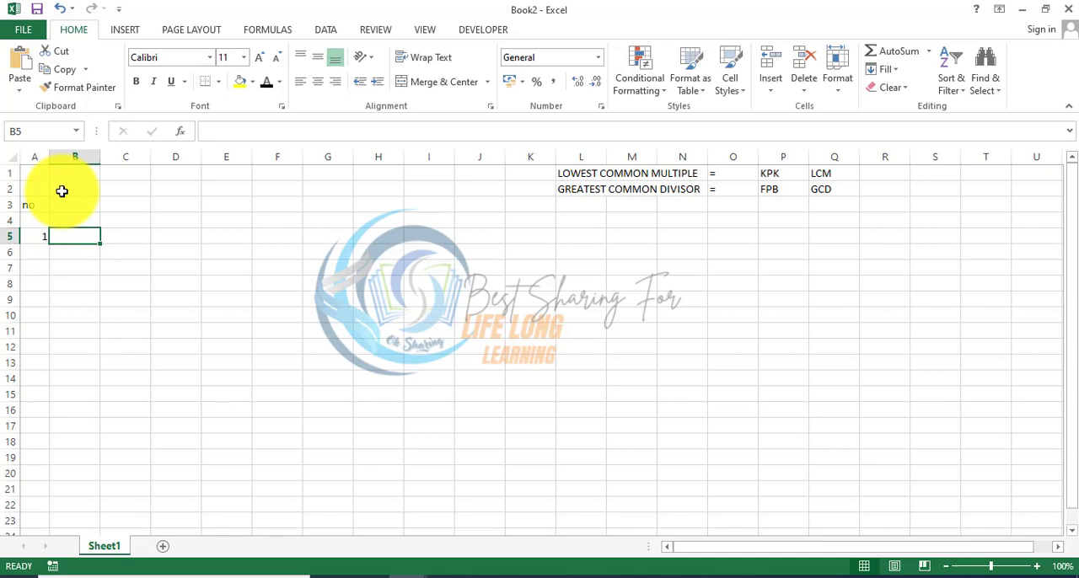
Step: Enter the first fraction as 3 in cell B5 over 4 in cell B6
type("3")
key("Return")
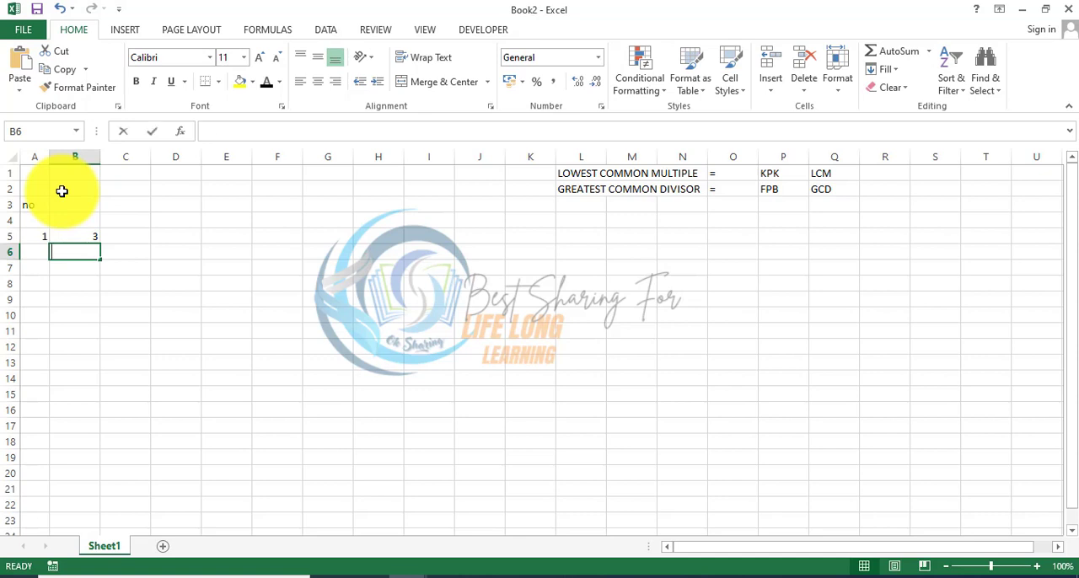
type("4")
key("Up")
Step: Enter the second fraction as 1 in cell D5 over 2 in cell D6
key("Right")
key("Right")
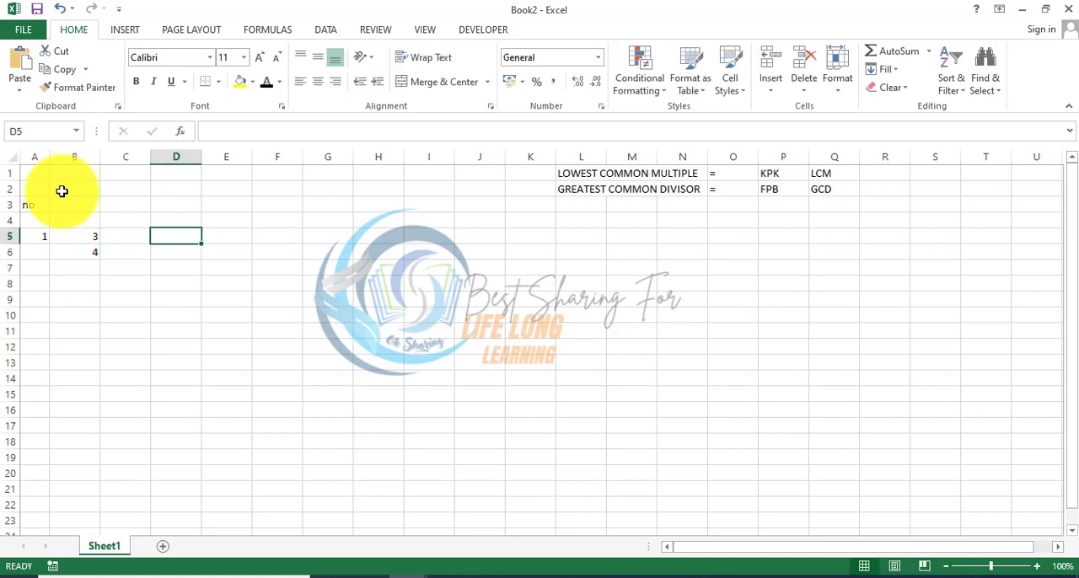
type("1")
key("Return")
type("2")
key("Return")
Step: Add a bottom border to cells B5 and D5 as the fraction bars
key("Up")
key("Up")
key("Left")
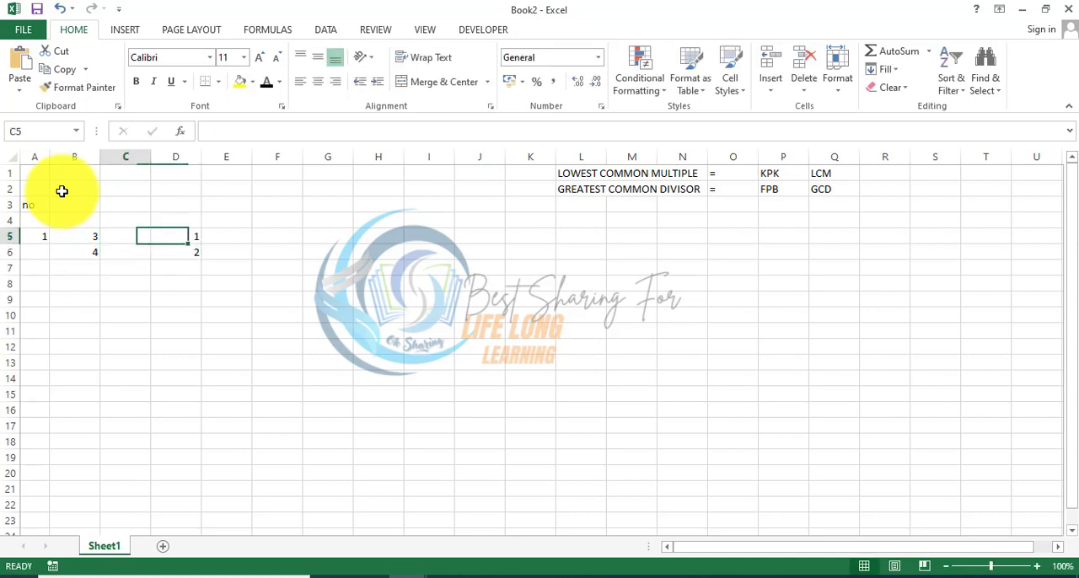
key("Left")
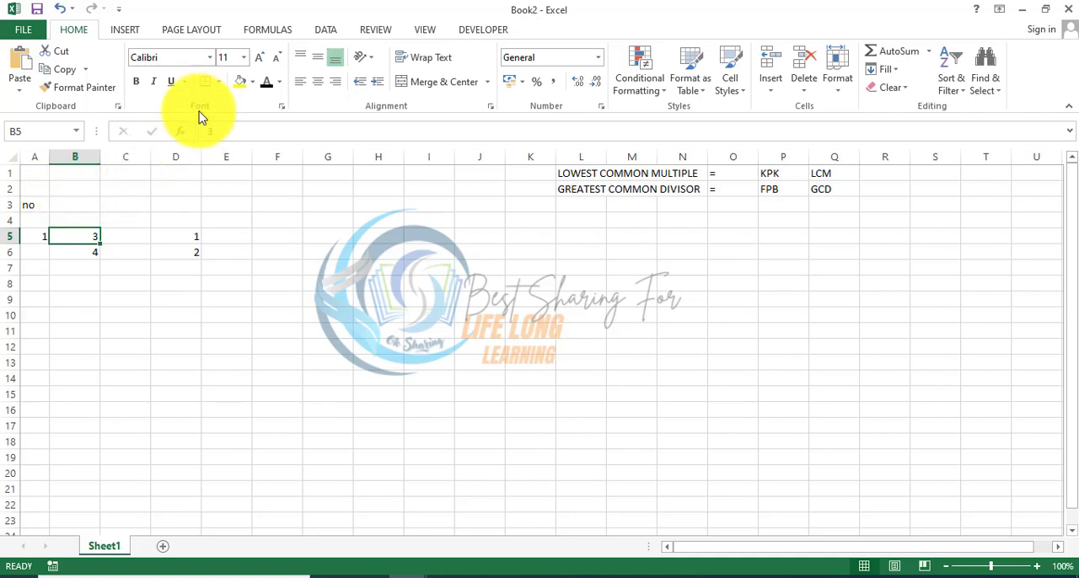
left_click(201, 87)
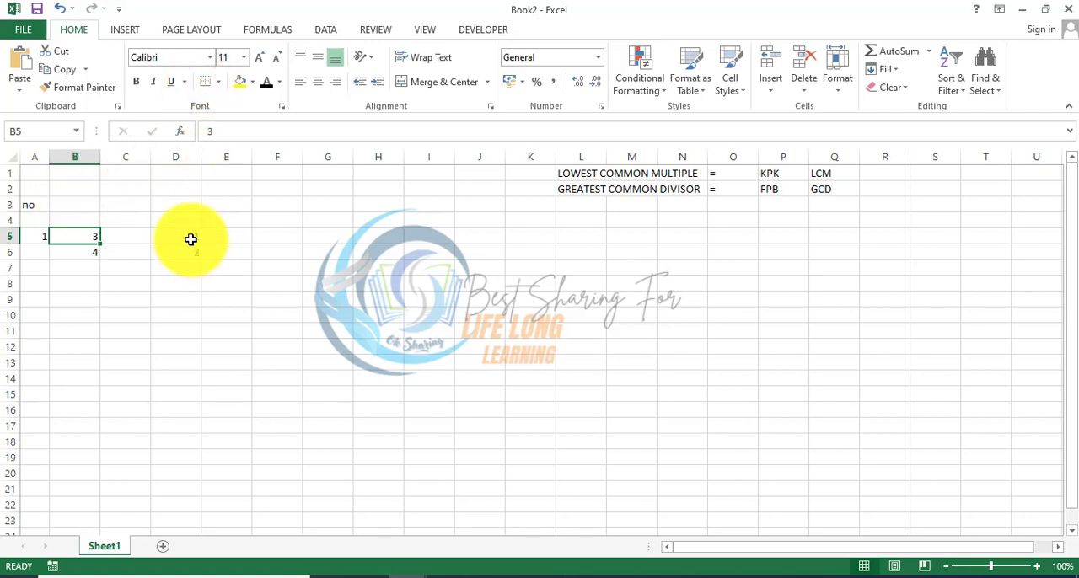
left_click(190, 237)
left_click(204, 80)
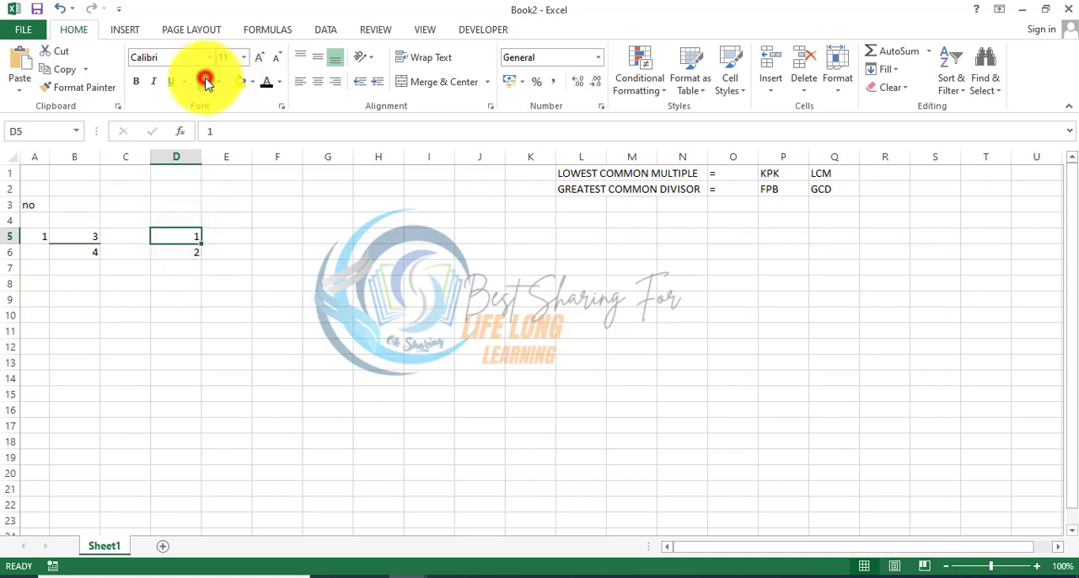
left_click(132, 318)
Step: Narrow the two fraction columns B and D, and insert a blank column between the question number and the first fraction
left_click_drag(95, 163, 81, 161)
left_click_drag(183, 157, 165, 157)
left_click_drag(29, 237, 28, 251)
right_click(66, 157)
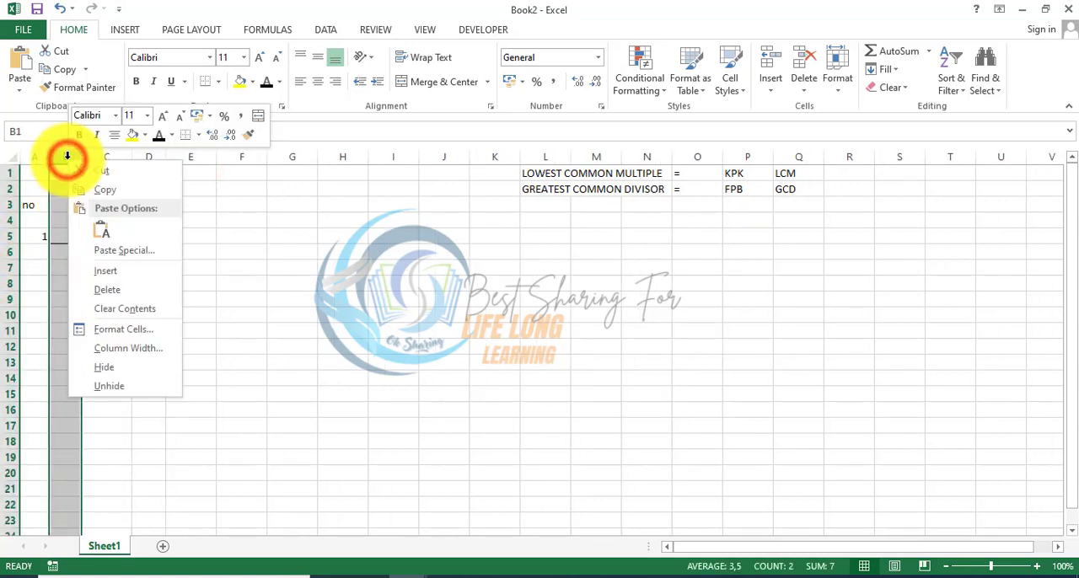
left_click(113, 272)
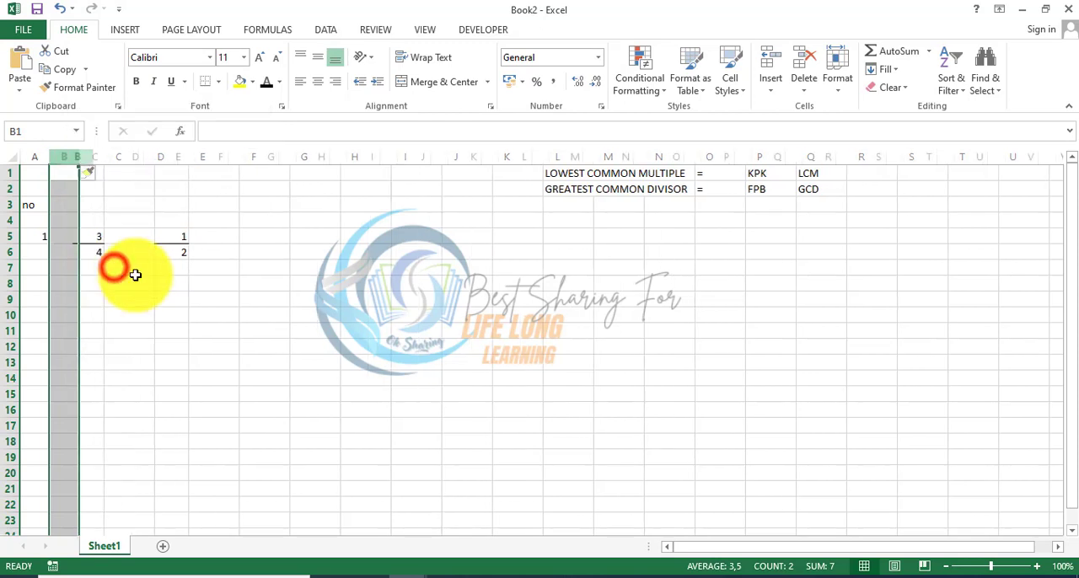
left_click(175, 296)
Step: Merge and center A5:A6, and center the fractions in C5:C6 and E5:E6 both vertically and horizontally
left_click_drag(36, 236, 37, 251)
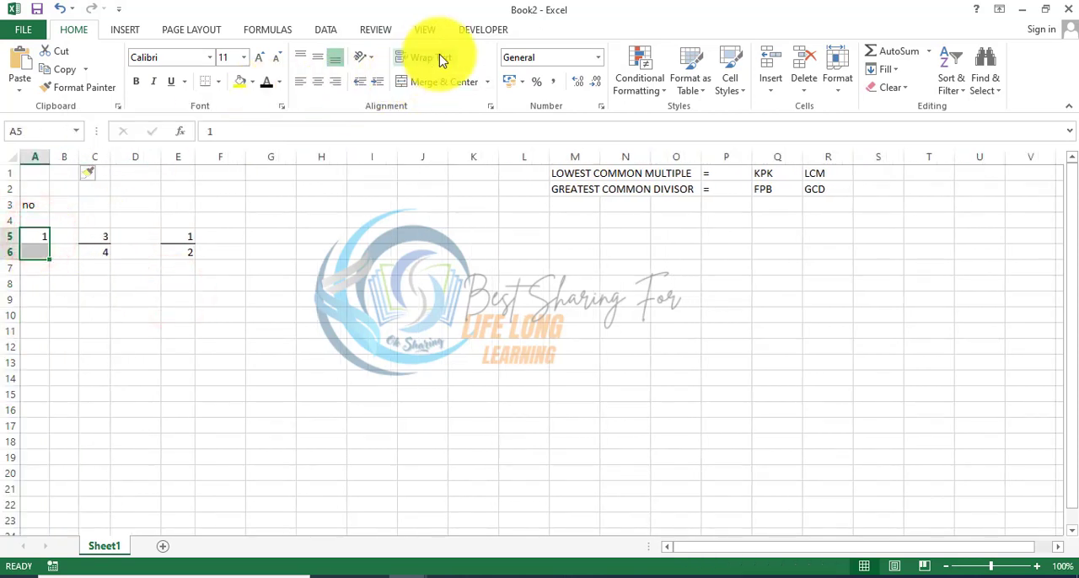
left_click(464, 80)
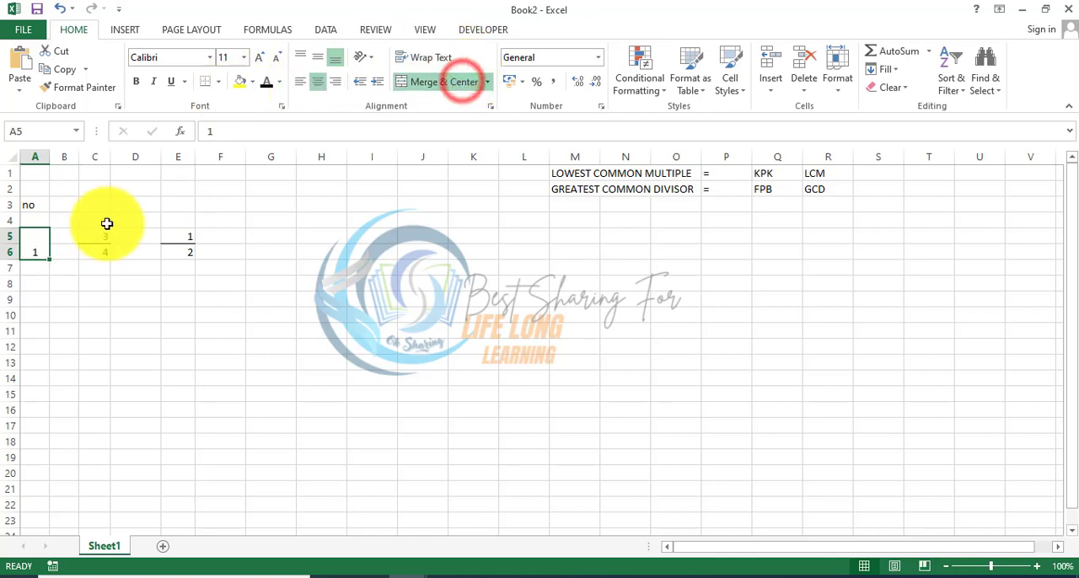
left_click_drag(96, 235, 102, 251)
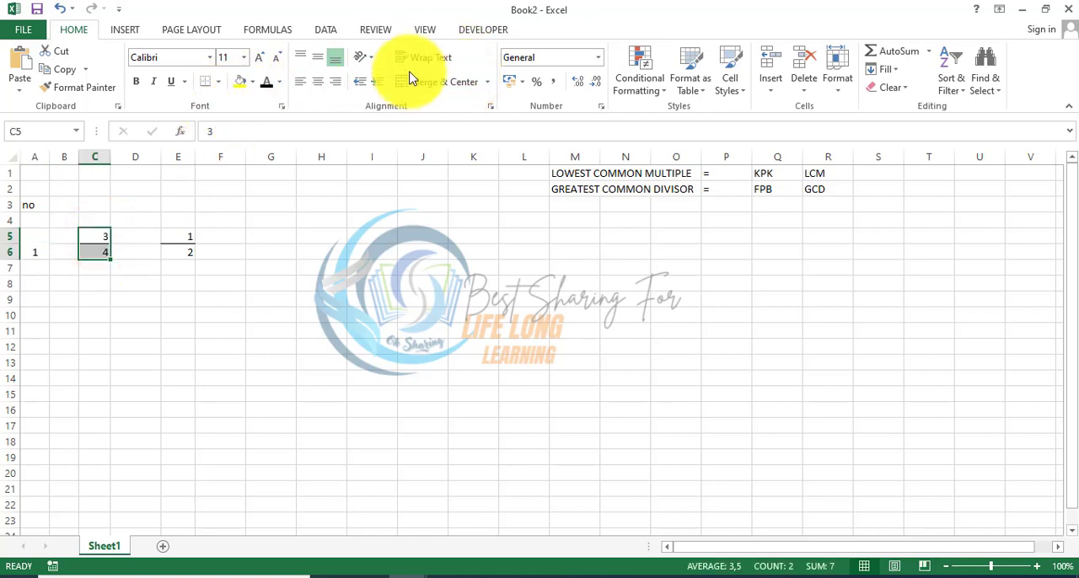
left_click(319, 56)
left_click(319, 81)
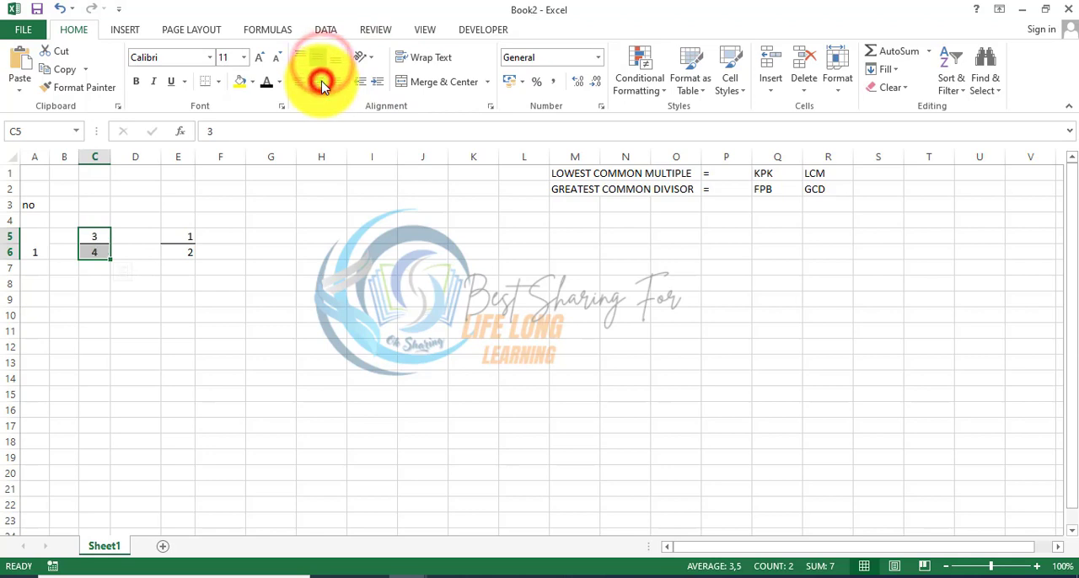
left_click_drag(191, 239, 190, 252)
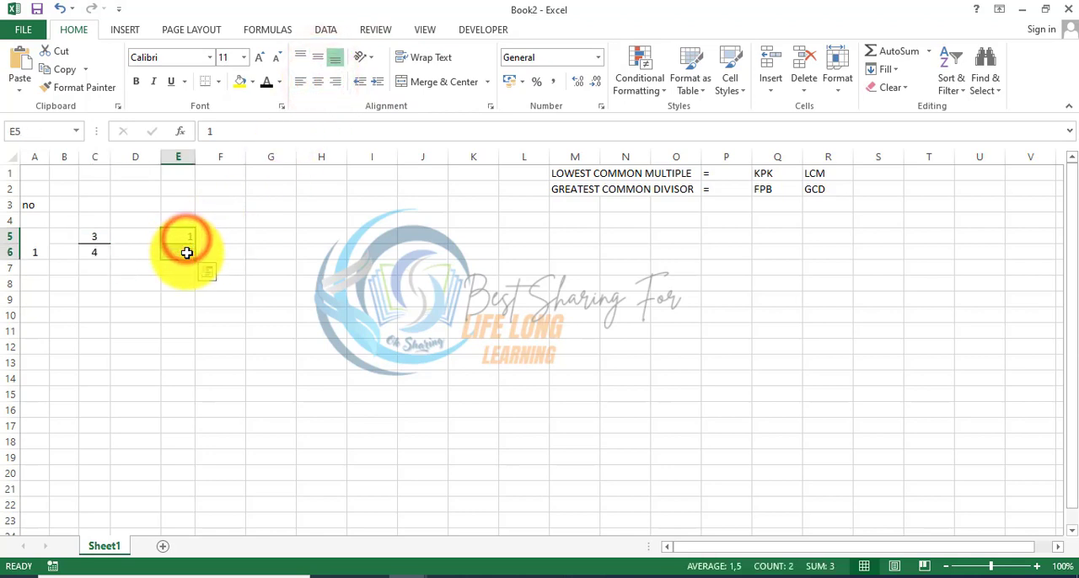
left_click(318, 57)
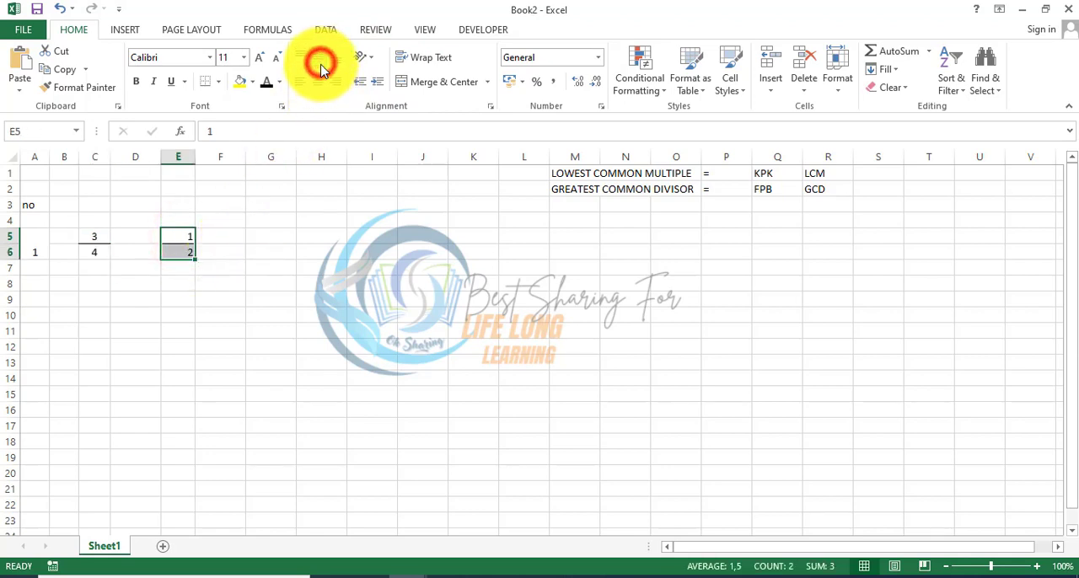
left_click(318, 81)
left_click(277, 222)
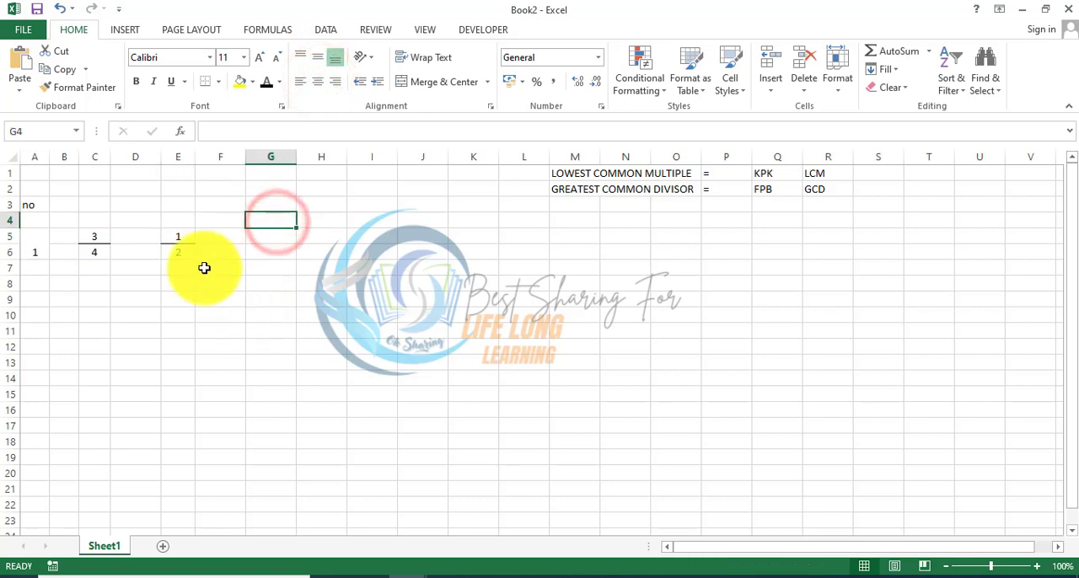
Step: Narrow column D and put a plus sign in merged, centered cells D5:D6, aligned to the vertical middle
left_click_drag(161, 161, 150, 161)
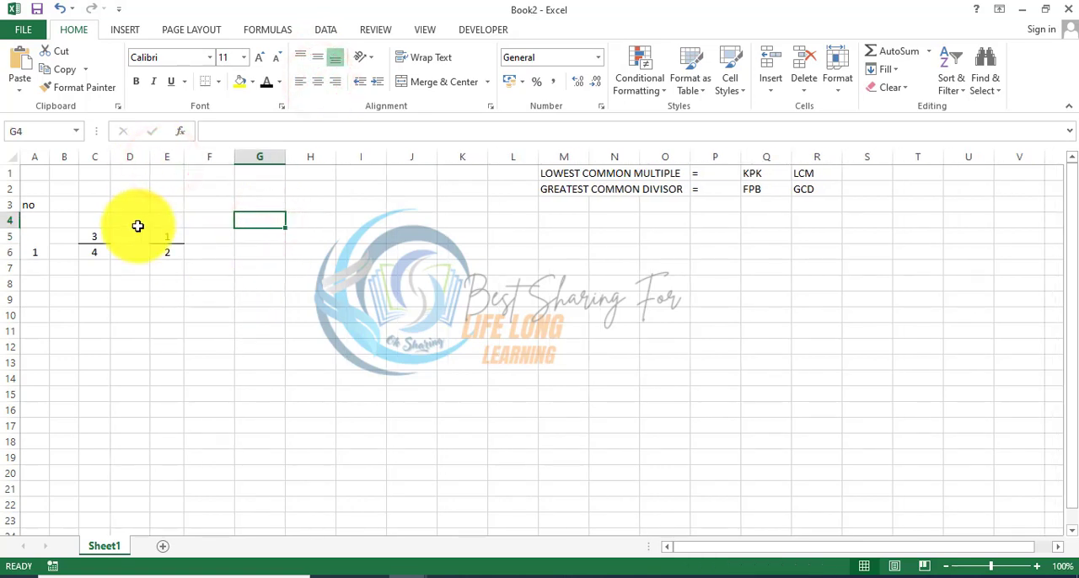
left_click_drag(137, 236, 133, 252)
left_click(417, 78)
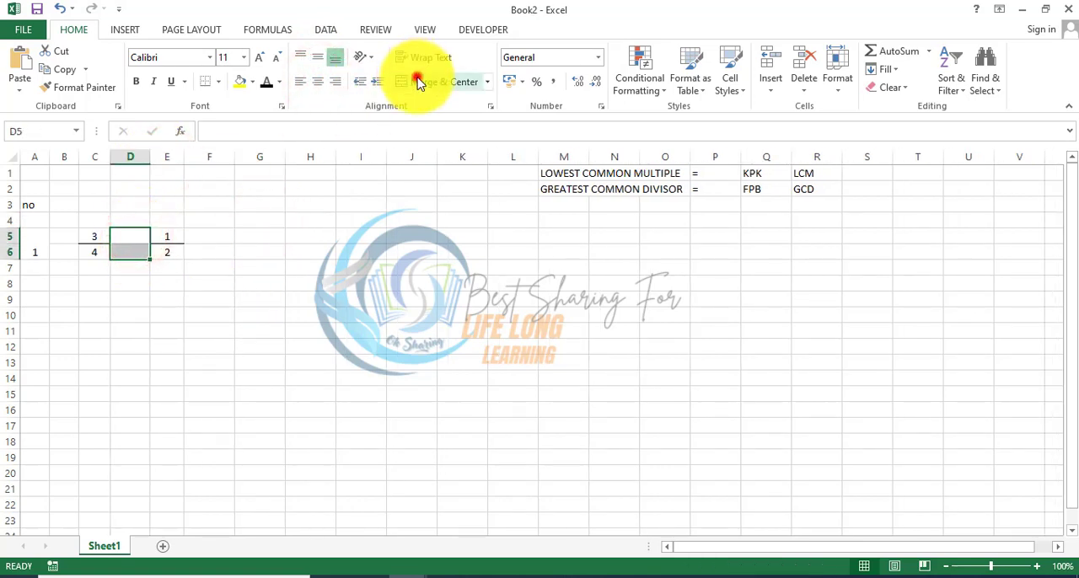
type("+")
key("ctrl+Return")
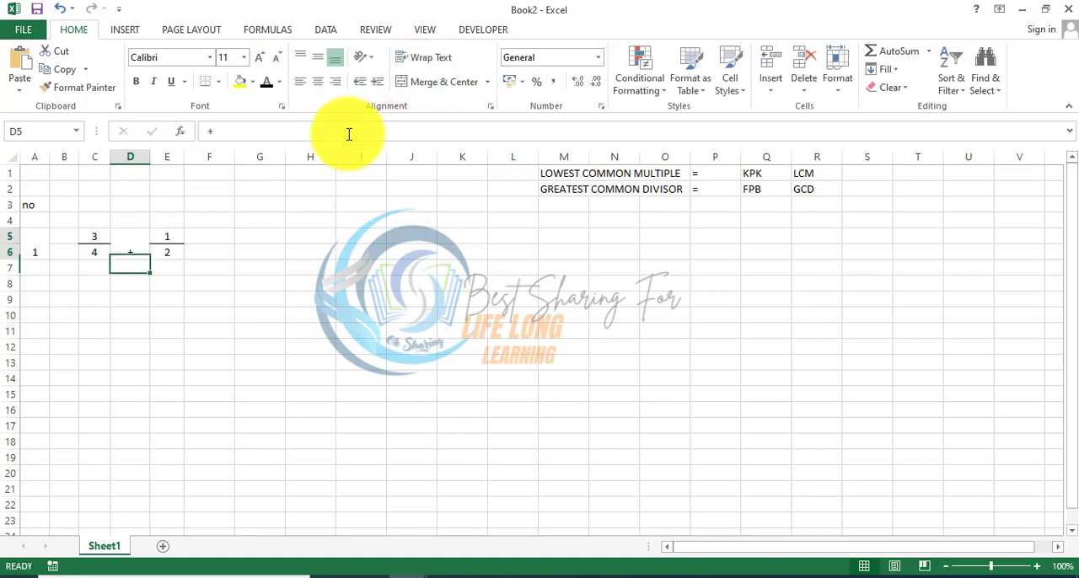
left_click(318, 59)
left_click(209, 276)
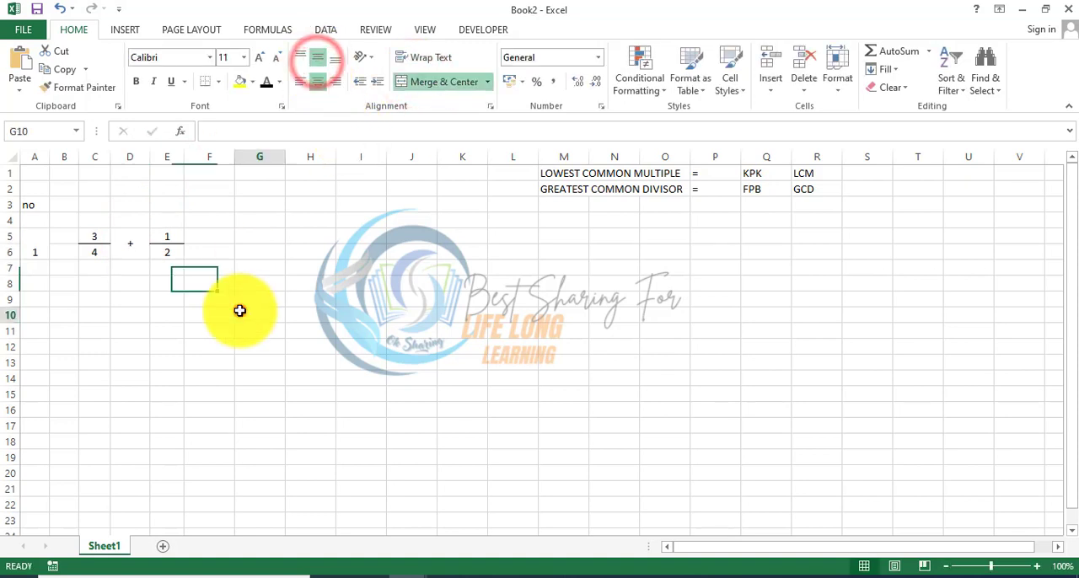
left_click(241, 310)
Step: Merge and center F5:F6 and enter an equals sign there, aligned to the vertical middle
left_click(206, 241)
left_click_drag(206, 242, 207, 252)
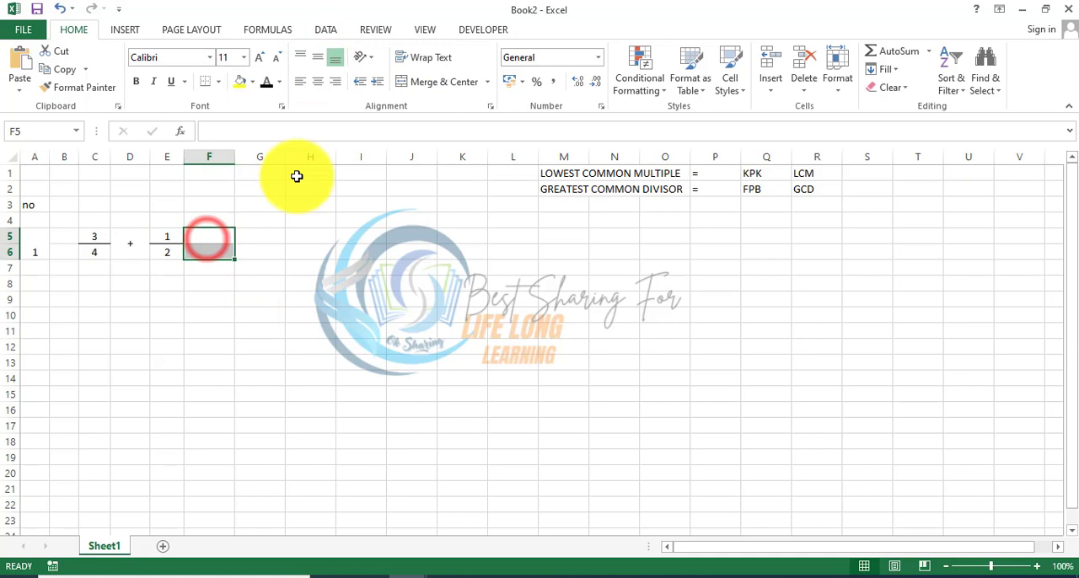
left_click(440, 81)
type("=")
key("ctrl+Return")
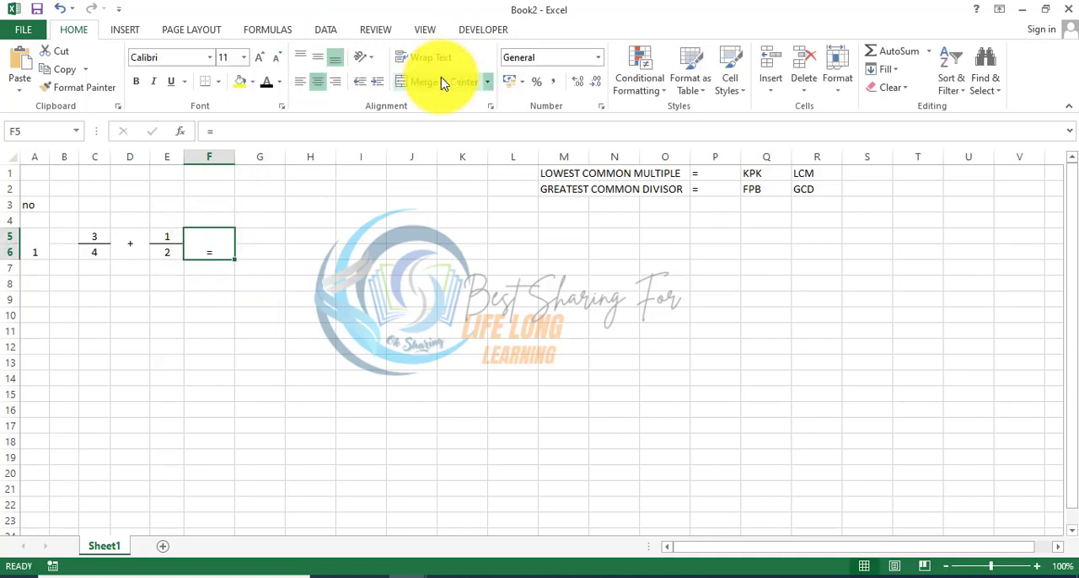
left_click(320, 61)
left_click_drag(274, 236, 272, 250)
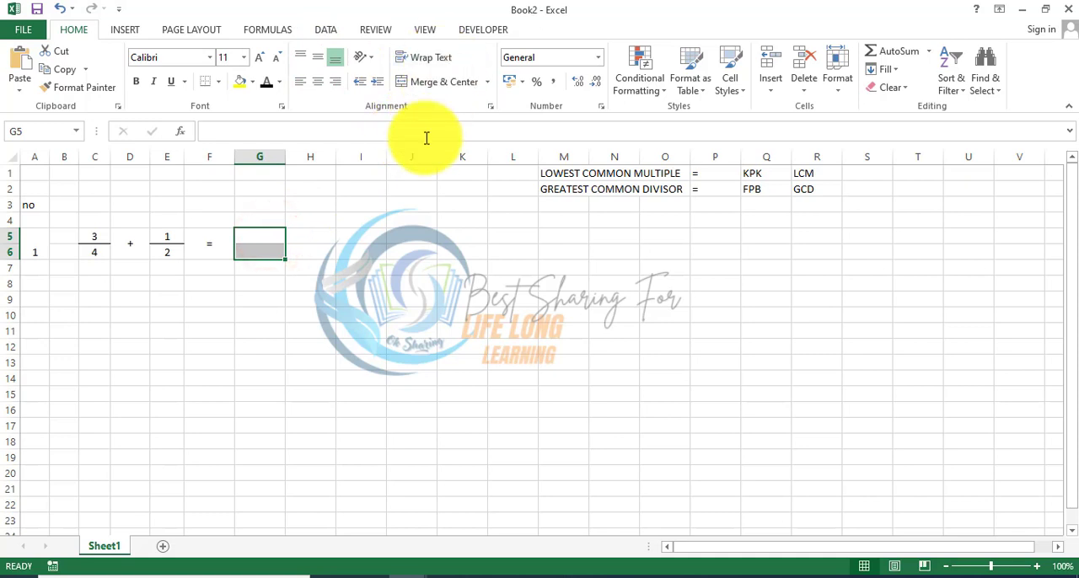
left_click(288, 313)
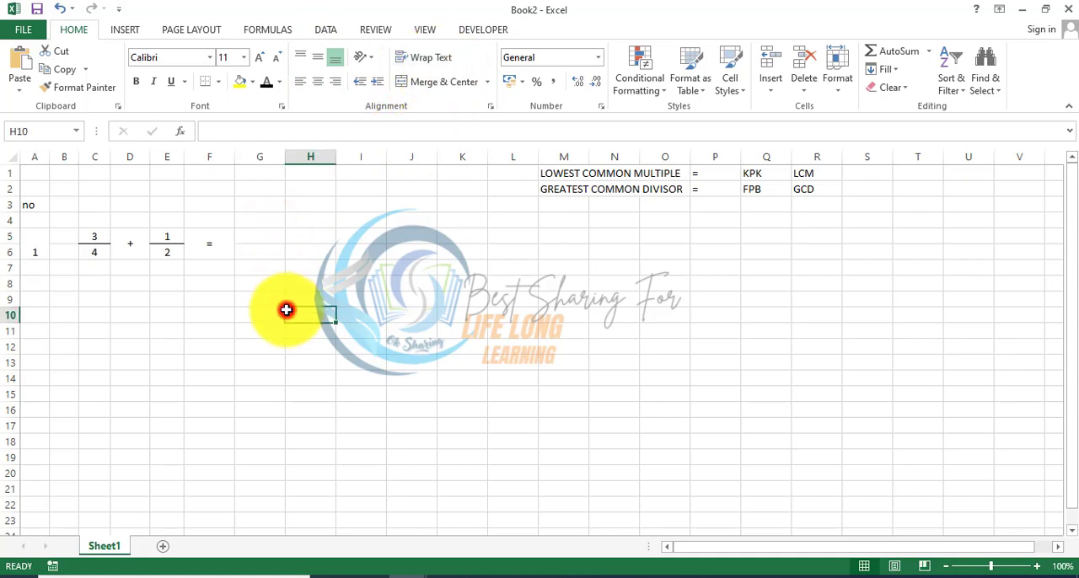
Step: Align the question number in merged cell A5:A6 to the vertical middle
left_click(33, 253)
left_click(317, 56)
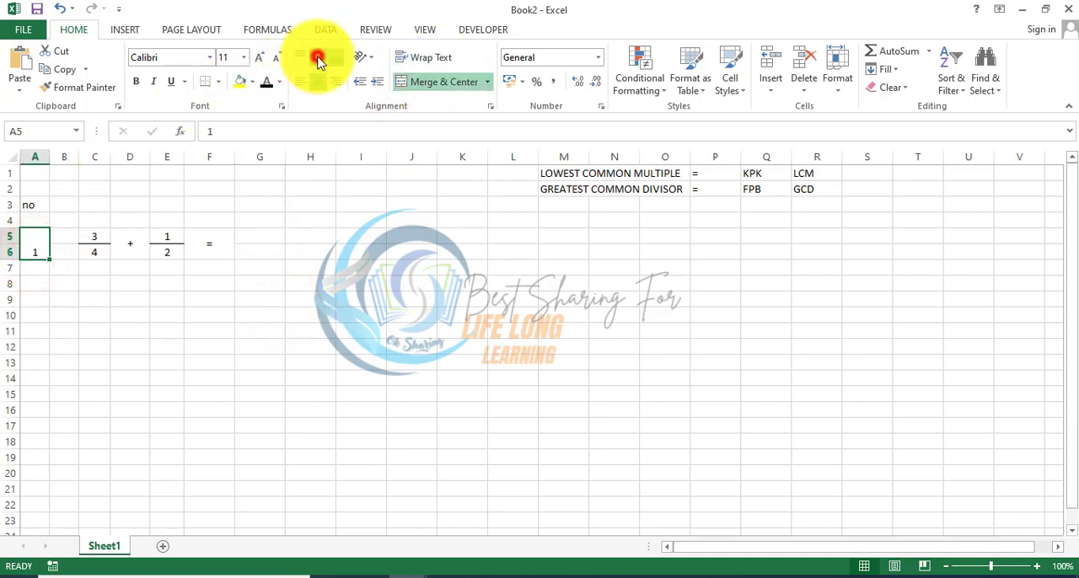
left_click(206, 316)
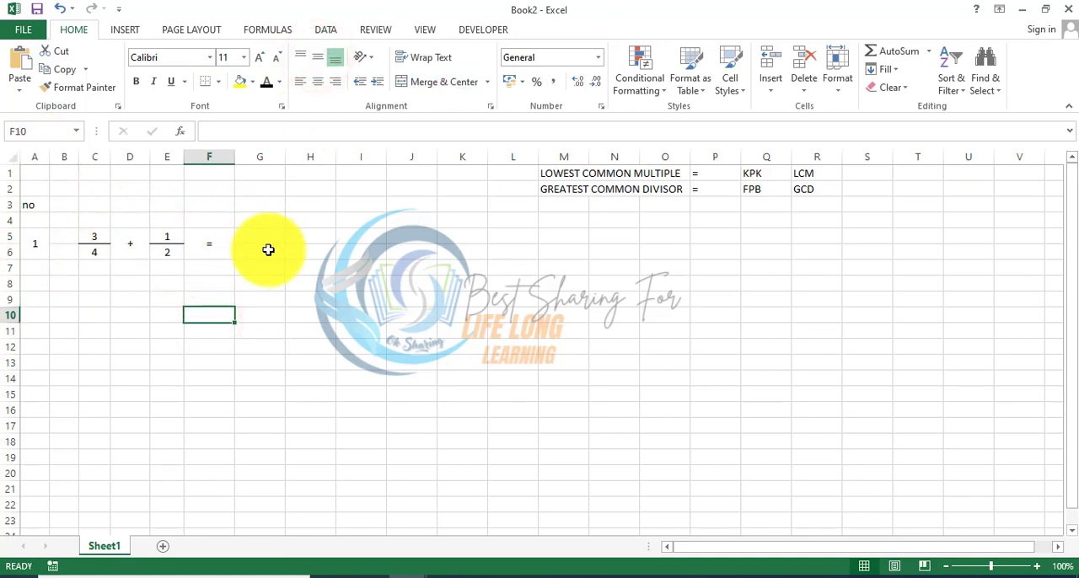
Step: Enter the note "tampilan format soal pada excel (pecahan)" in H5, beside the first question
left_click(303, 242)
type("tampilan format soal pada excel (pe")
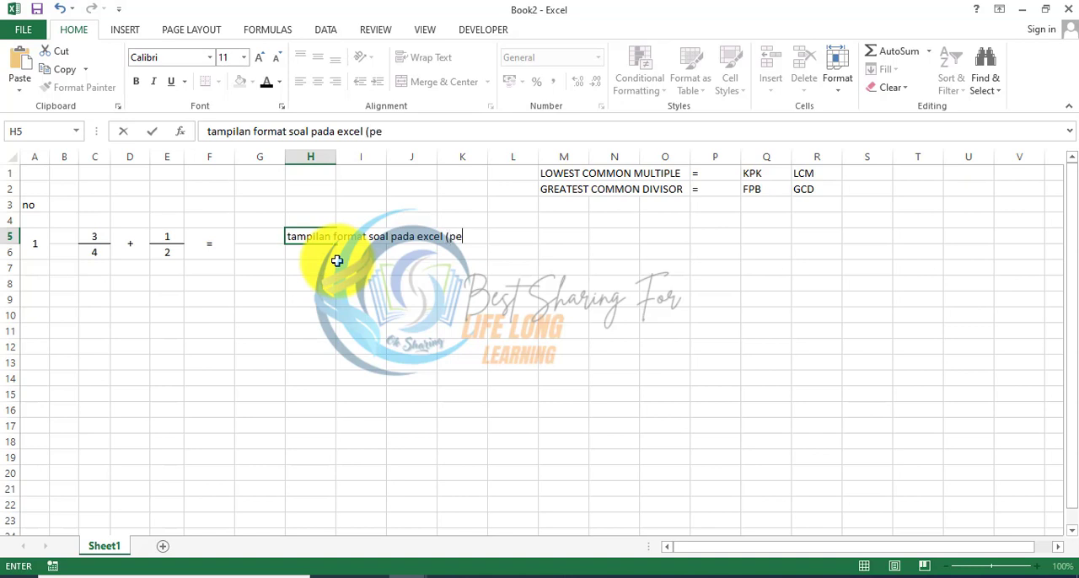
type(")")
key("Return")
key("Down")
key("Down")
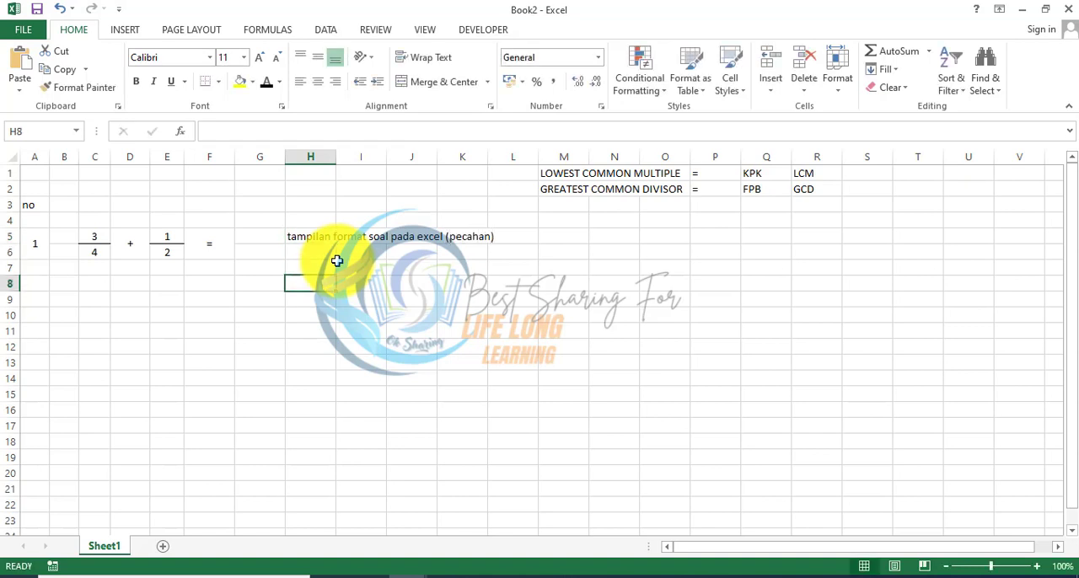
key("Left")
key("Left")
key("Left")
key("Left")
key("Right")
key("Right")
key("Right")
key("Left")
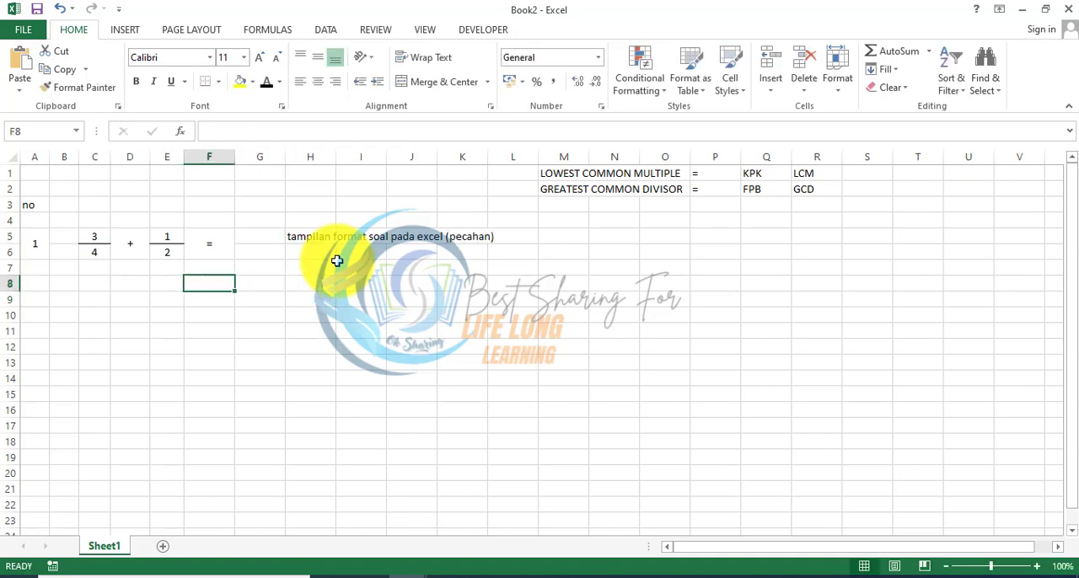
key("Left")
key("Left")
key("Left")
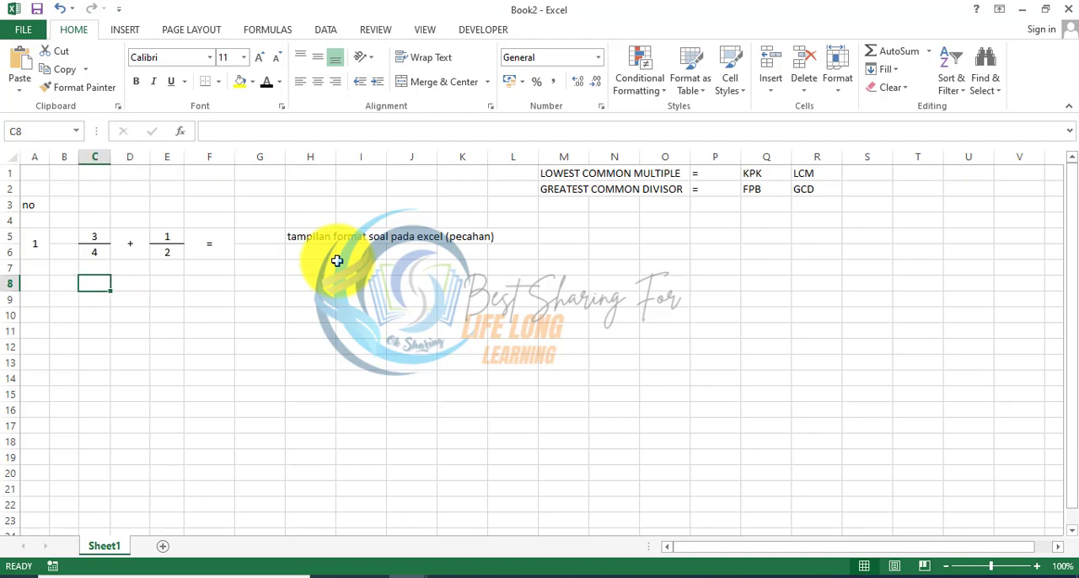
Step: Enter the heading "Langkah-langkah menjumlahkan/mengurangi dua buah pecahan" in M5
key("Right")
key("Right")
key("Right")
key("Right")
key("Right")
key("Right")
key("Right")
key("Right")
key("Right")
key("Right")
key("Right")
key("Up")
key("Up")
key("Up")
key("Up")
key("Left")
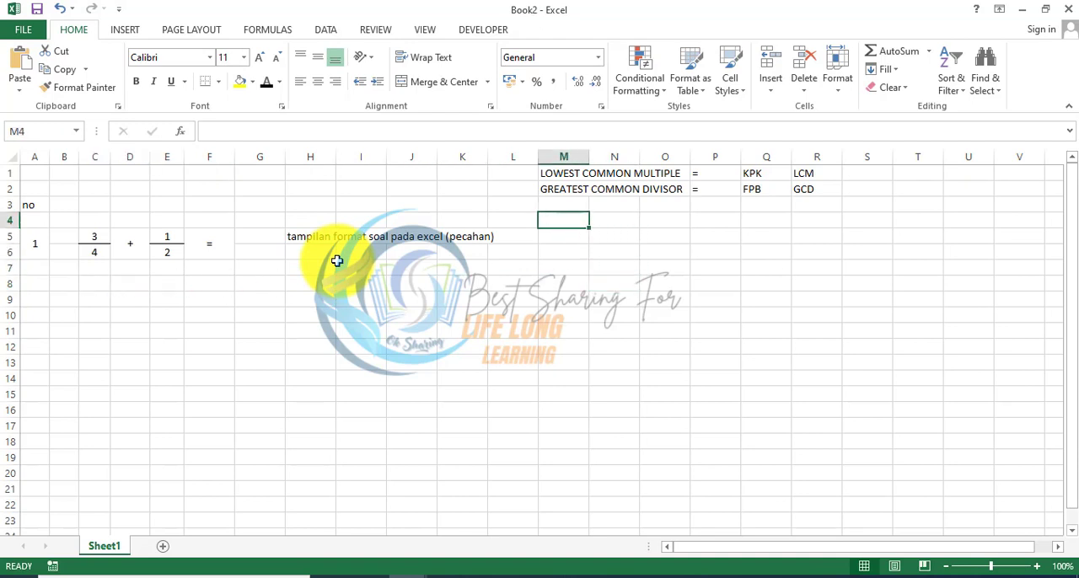
key("Down")
type("Lan")
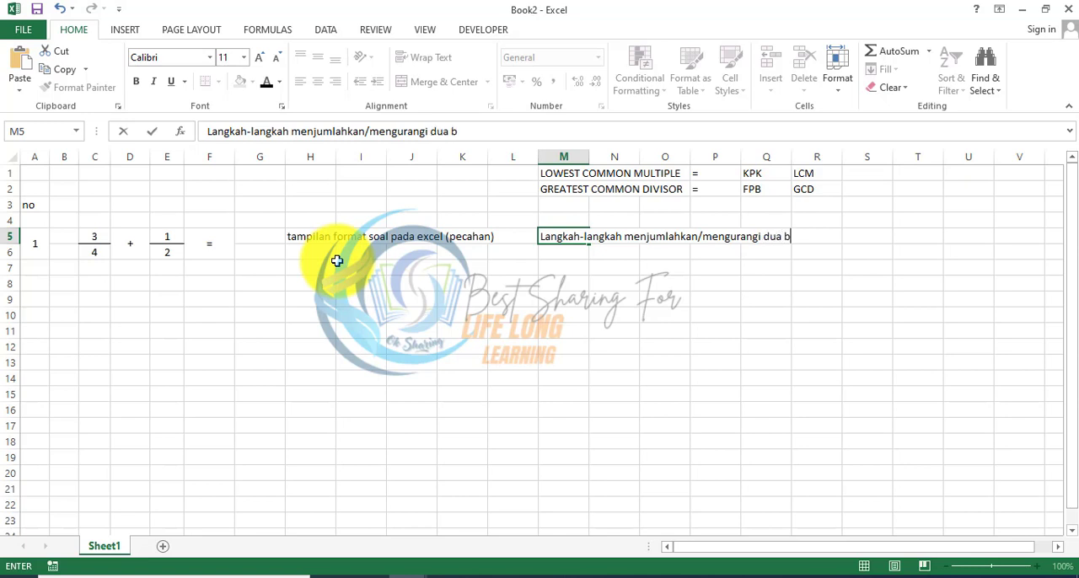
type("an")
key("Return")
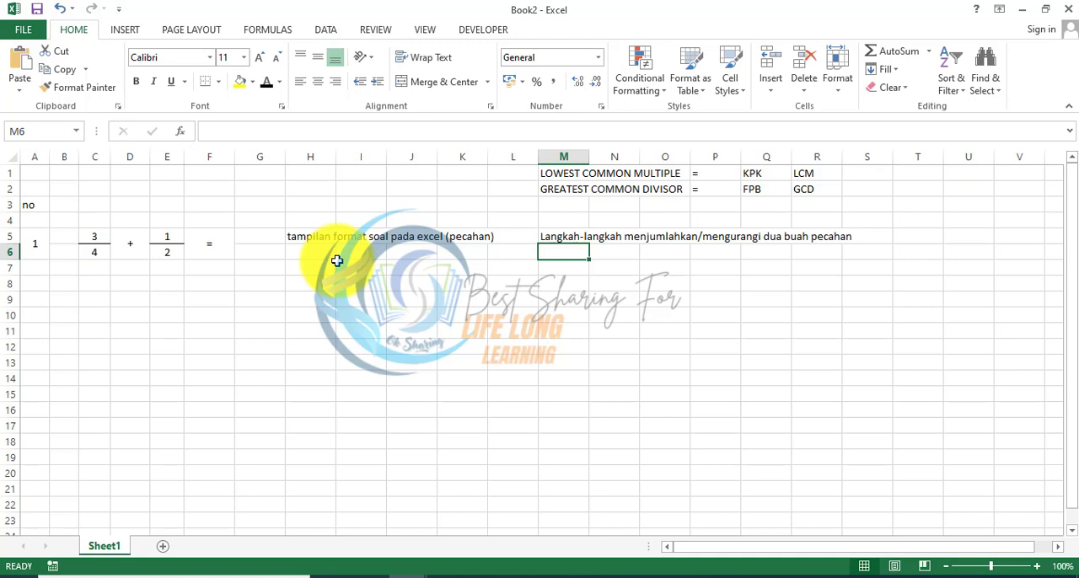
Step: Add the first instruction below the heading, with "1." in M6 and "tentukan KPK dari penyebut" in N6
type("1.")
key("Tab")
type("tent")
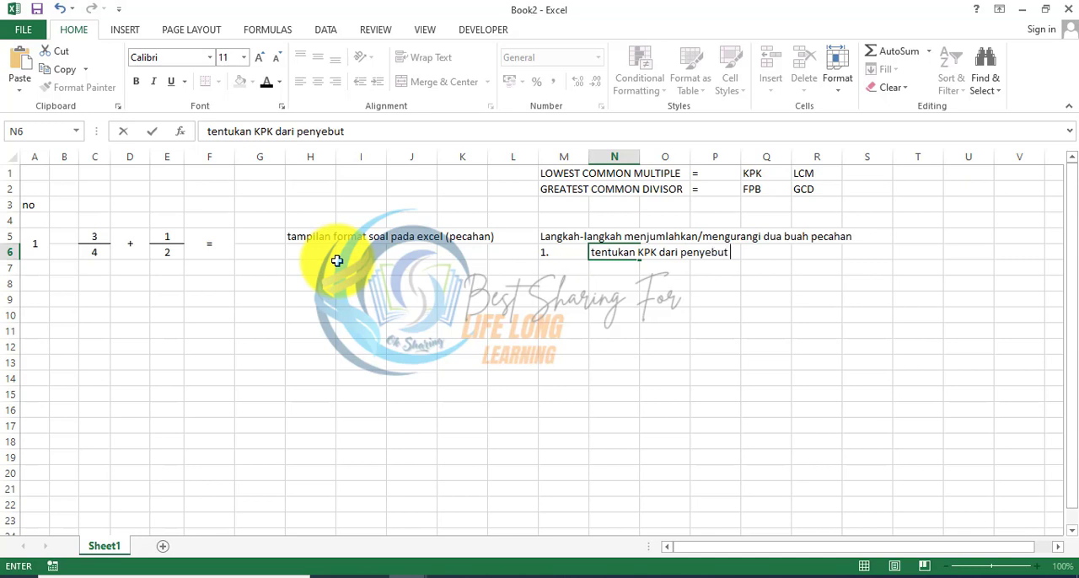
key("Return")
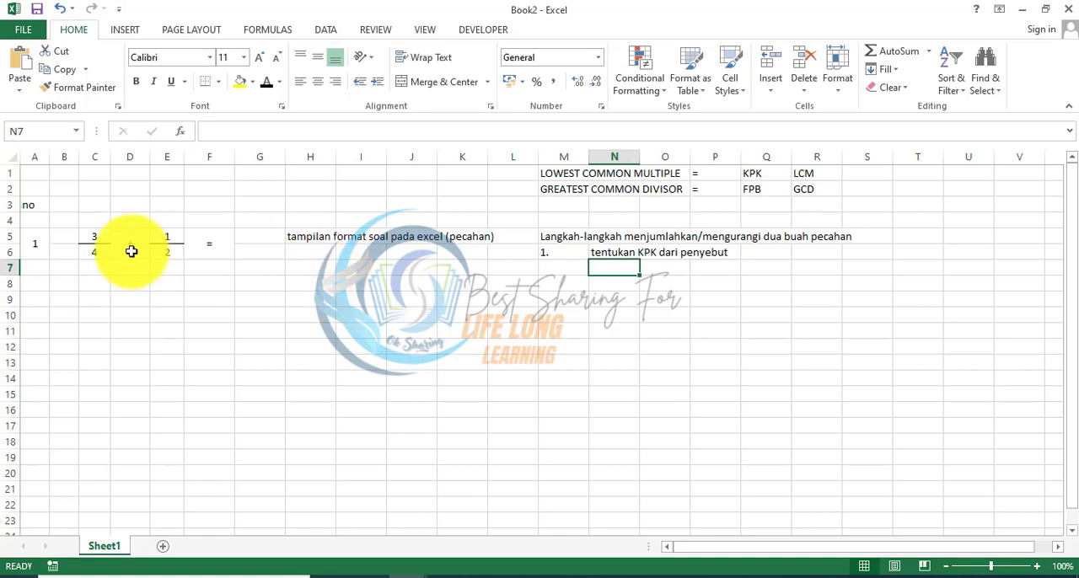
Step: Fill the denominators of both fractions, cells C6 and E6, with yellow
left_click(104, 253)
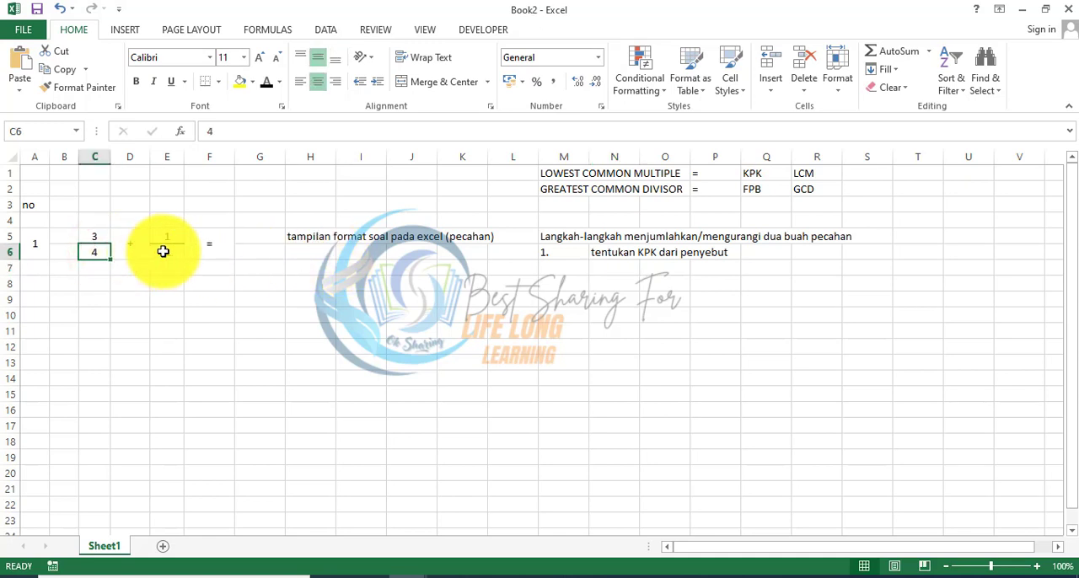
left_click(239, 82)
key("Right")
key("Right")
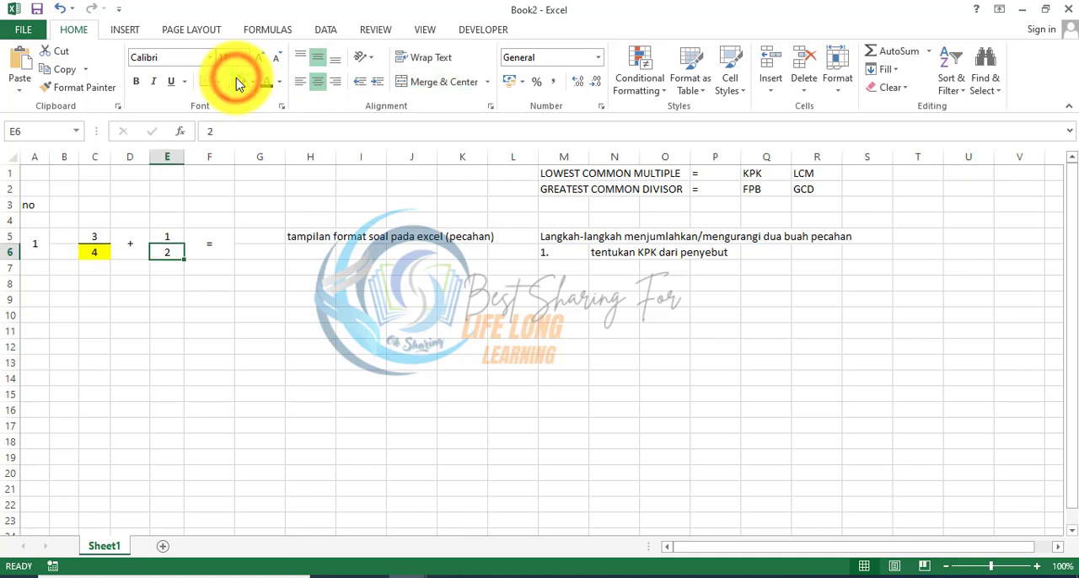
left_click(237, 82)
left_click(291, 266)
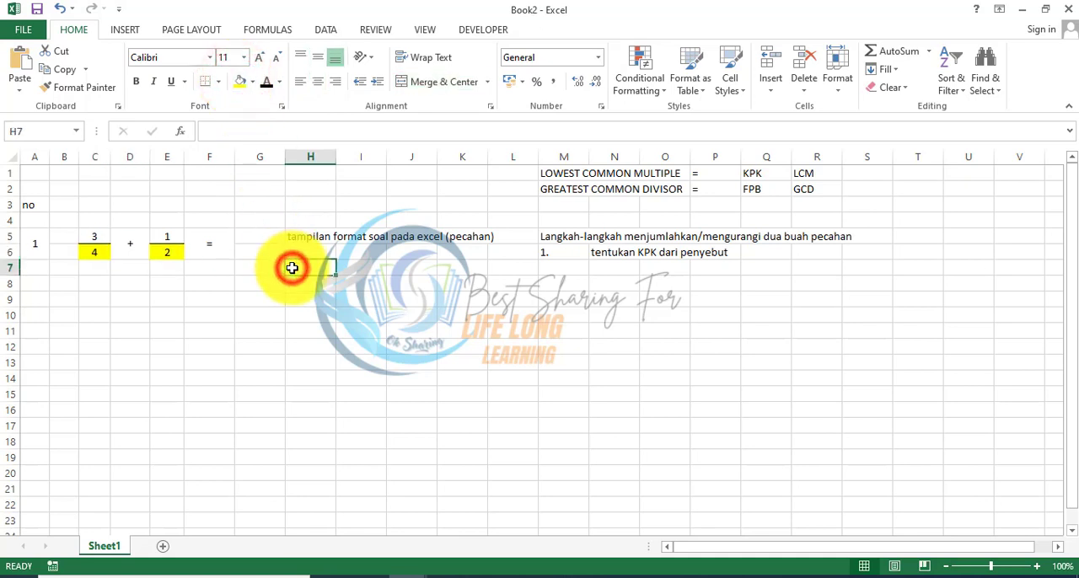
Step: Fill the numerators of both fractions, cells C5 and E5, with the theme blue
left_click(84, 236)
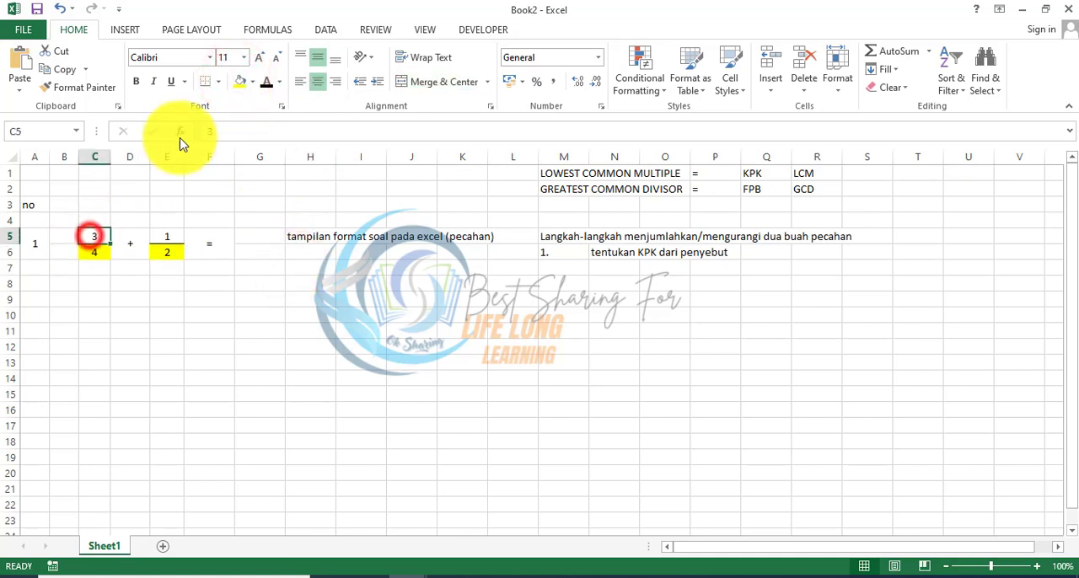
left_click(252, 82)
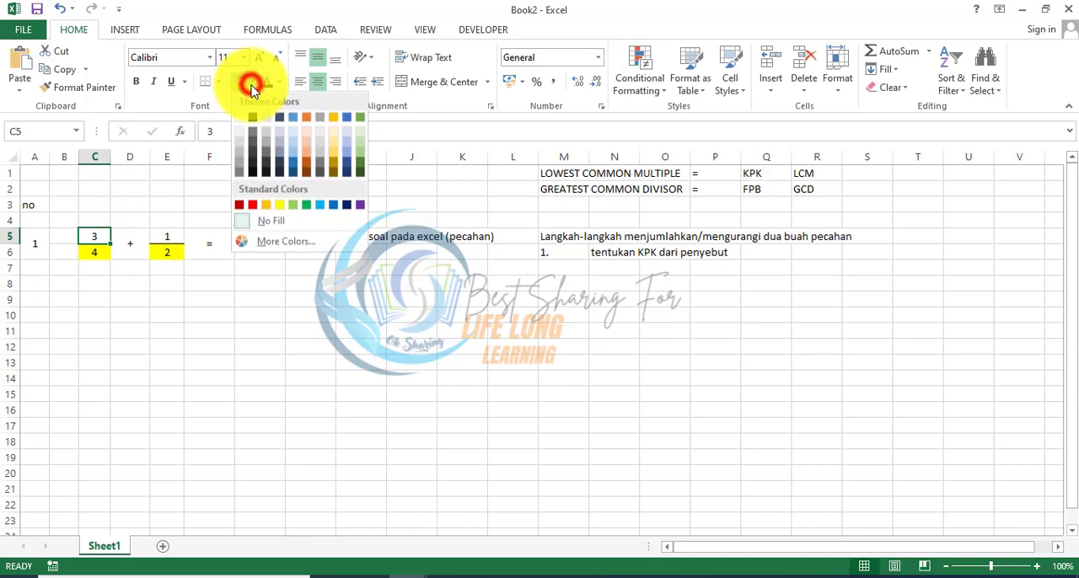
left_click(292, 116)
key("Right")
key("Right")
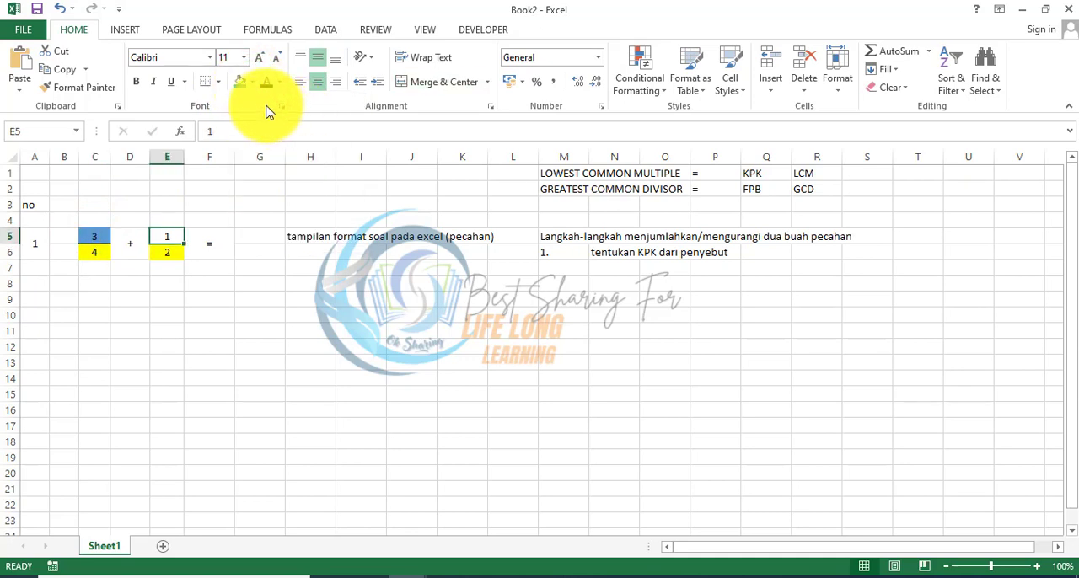
left_click(240, 85)
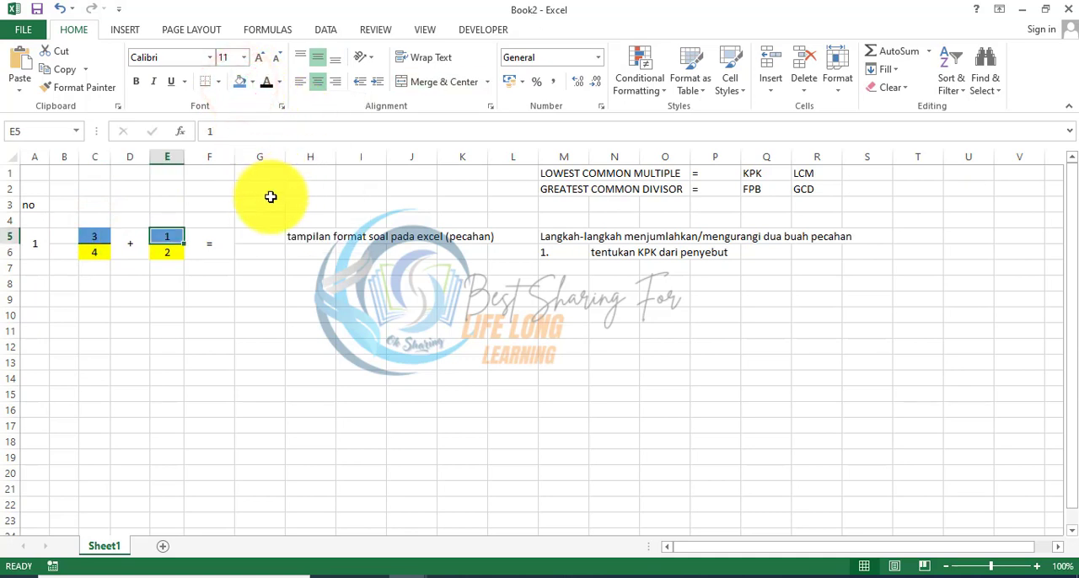
Step: Start a colour legend by filling H2 with the same blue and labelling it "pembilang" in I2
left_click(300, 190)
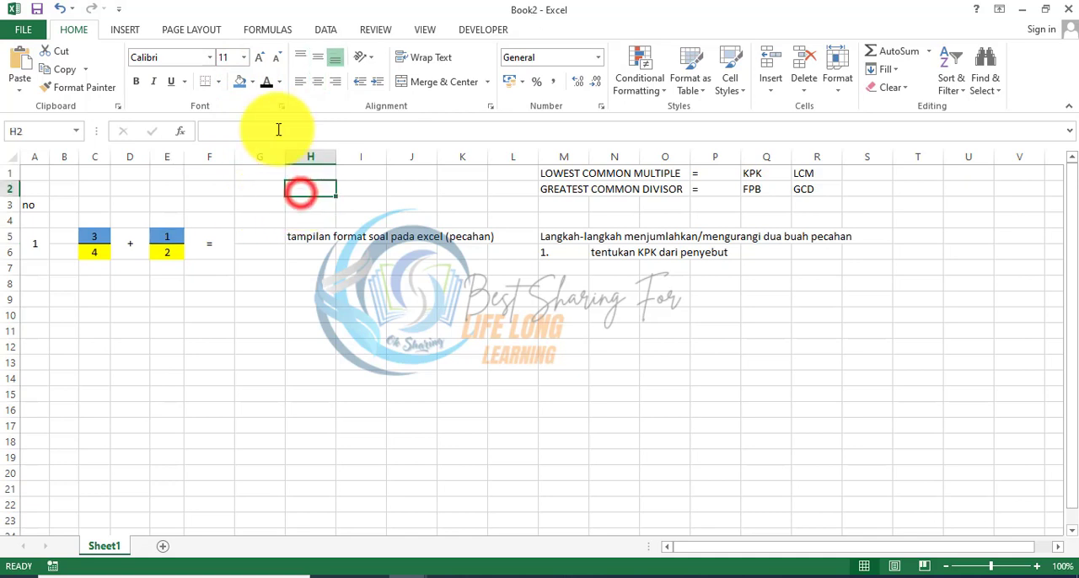
left_click(237, 85)
key("Right")
type("pembilan")
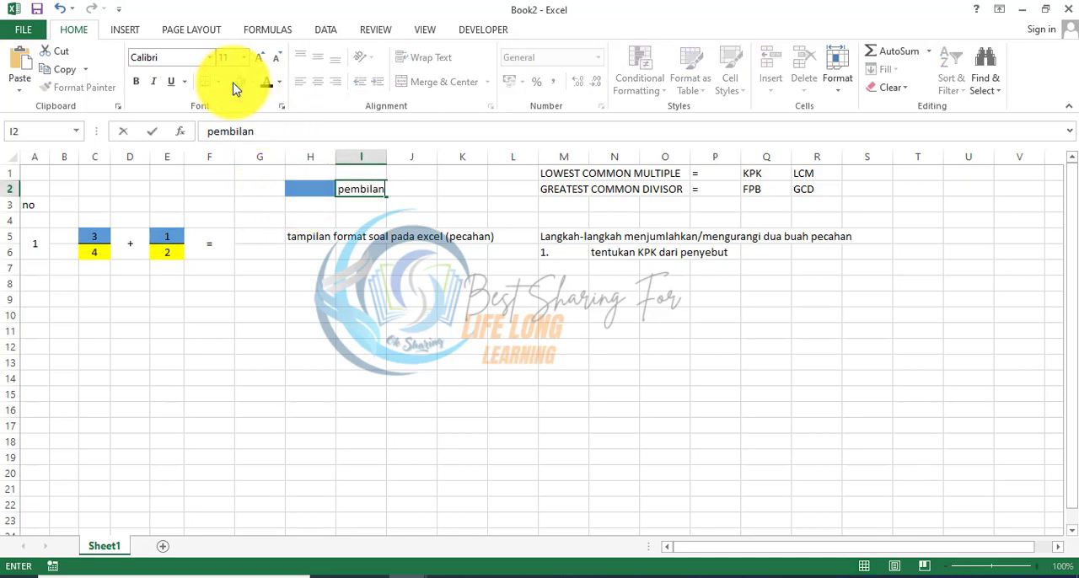
type("g")
key("Return")
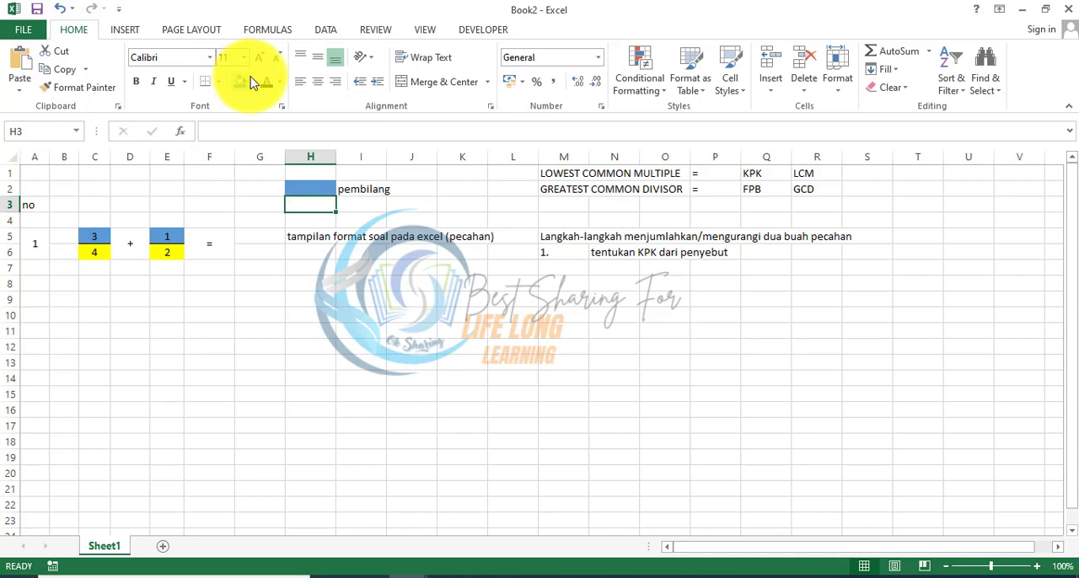
Step: Add the denominator entry to the legend by filling H3 with yellow and labelling it "penyebut" in I3
left_click(252, 82)
left_click(284, 205)
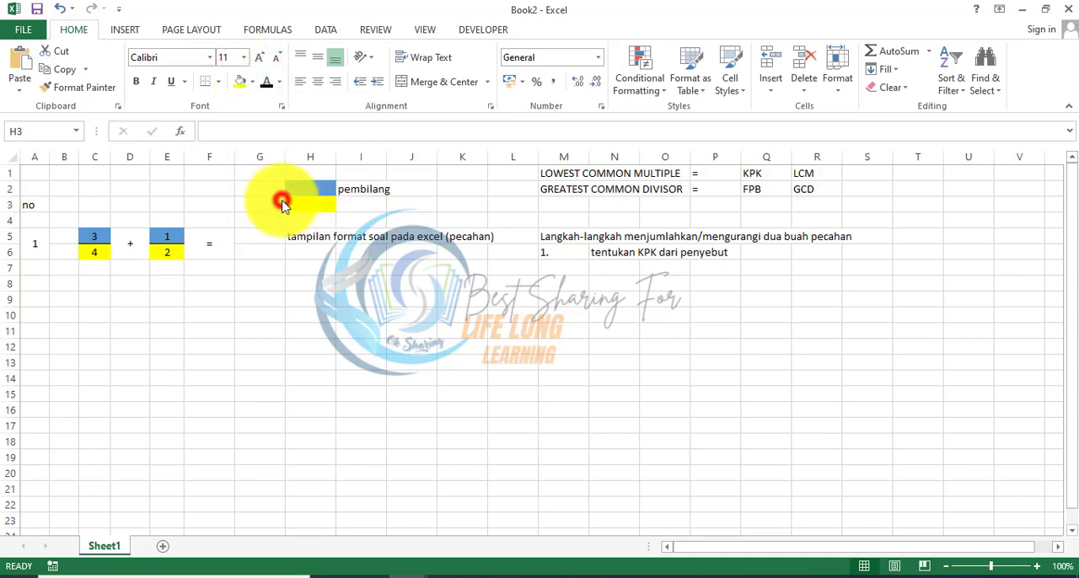
key("Right")
type("peny")
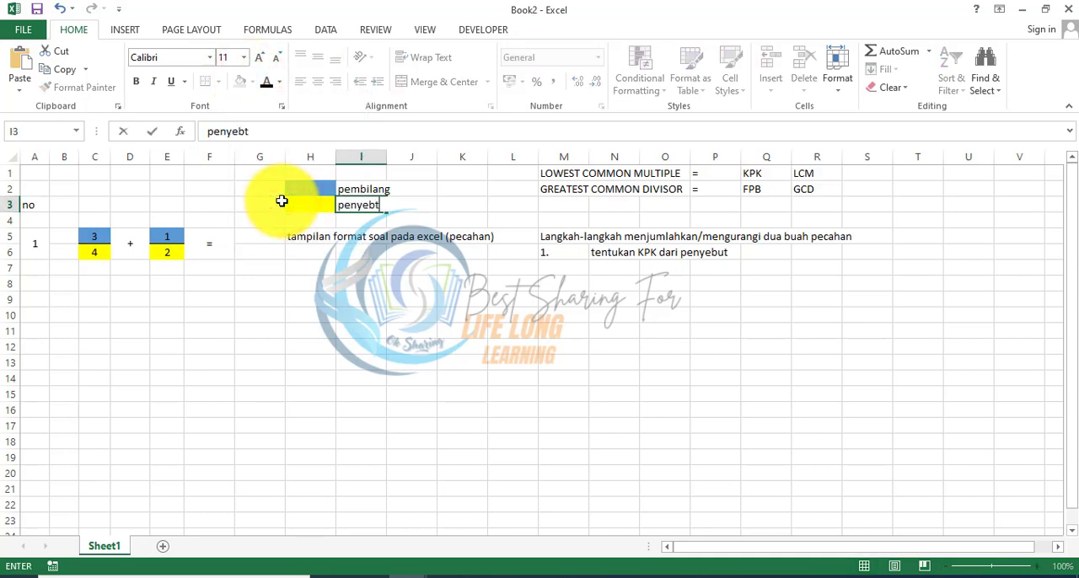
type("ebut")
key("Return")
Step: Calculate the least common multiple of the two denominators in N7 with the formula =LCM(C6;E6)
key("Down")
key("Down")
key("Down")
key("Right")
key("Right")
key("Right")
key("Right")
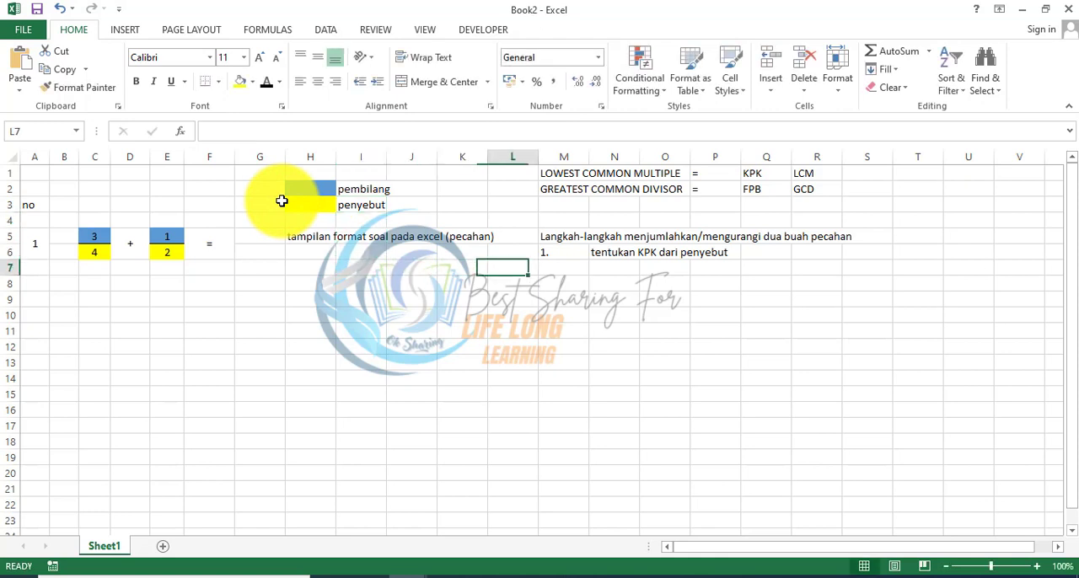
key("Right")
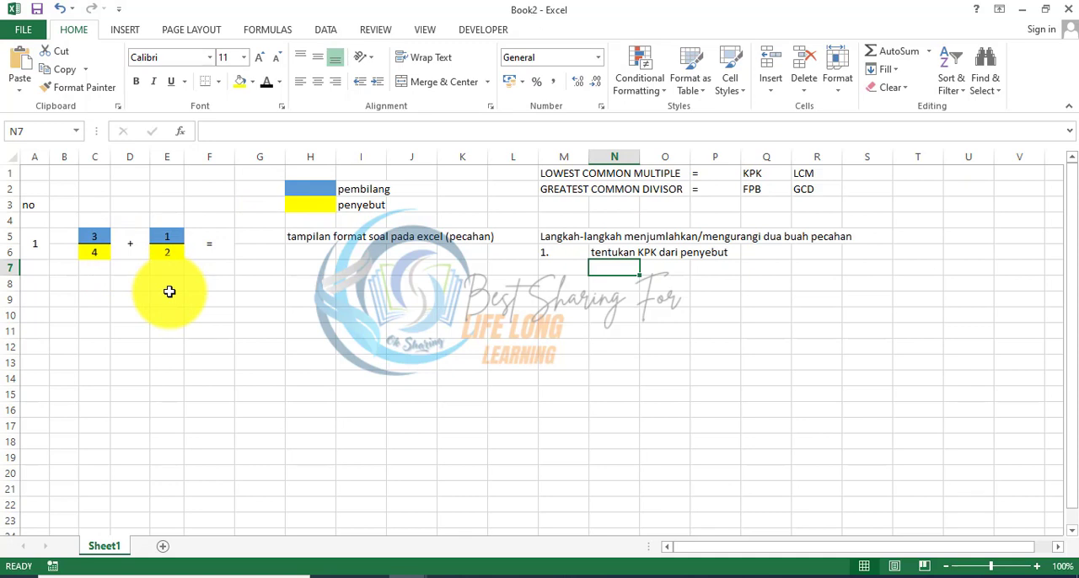
type("=")
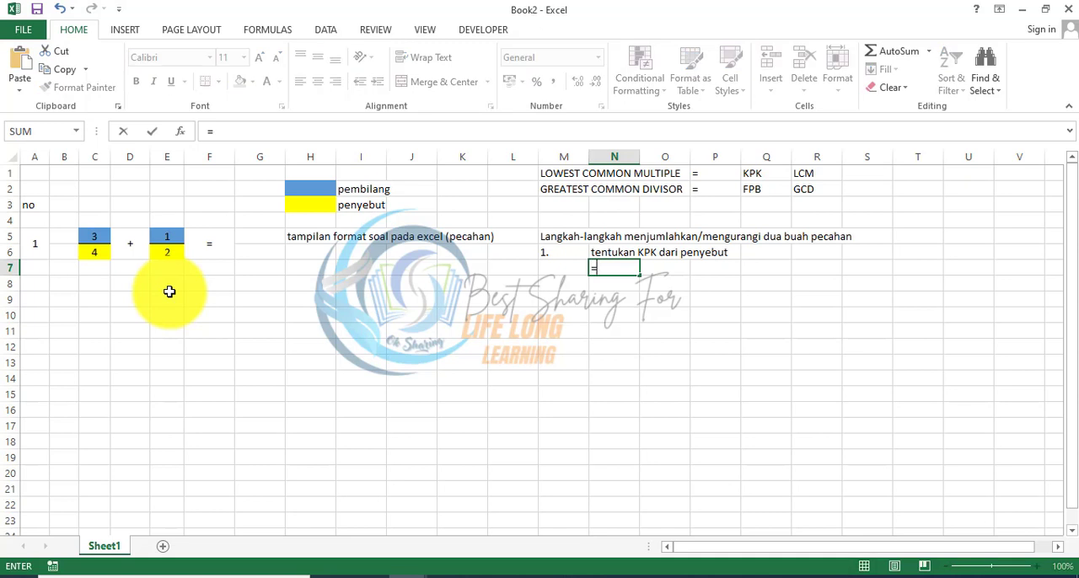
type("LCM(")
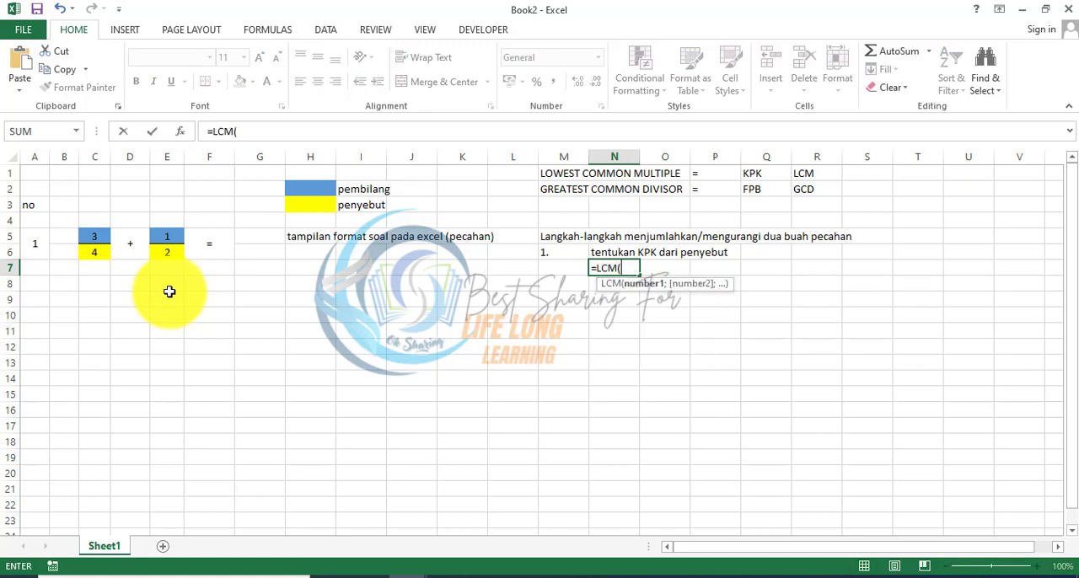
left_click(93, 247)
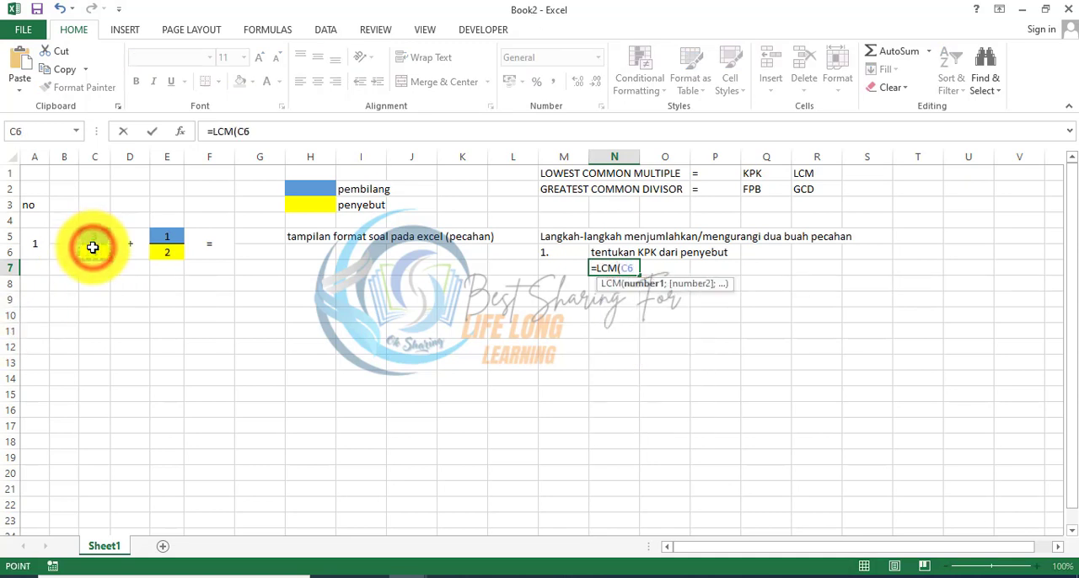
type(";")
left_click(164, 253)
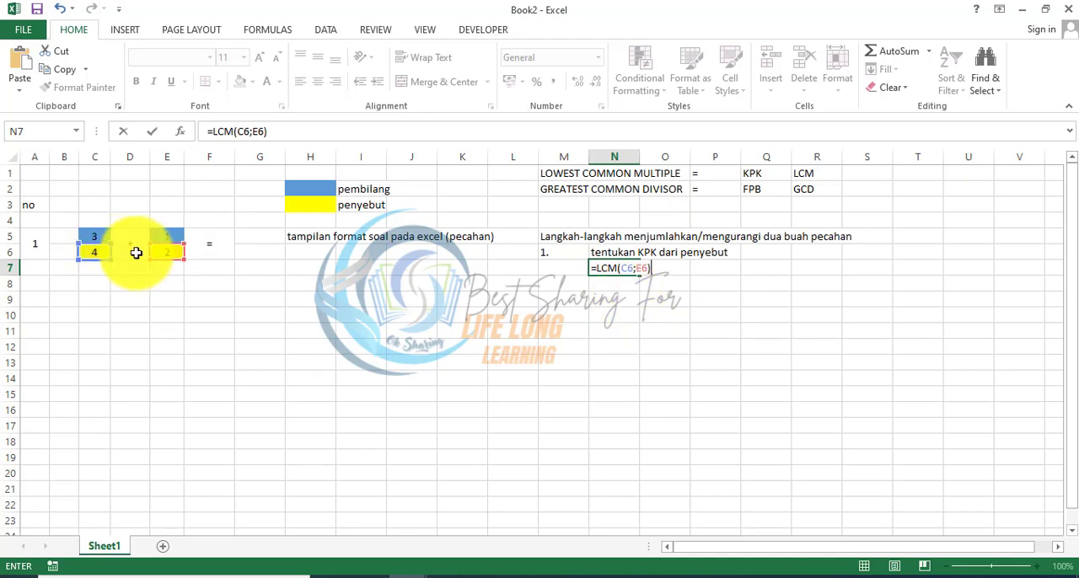
key("Return")
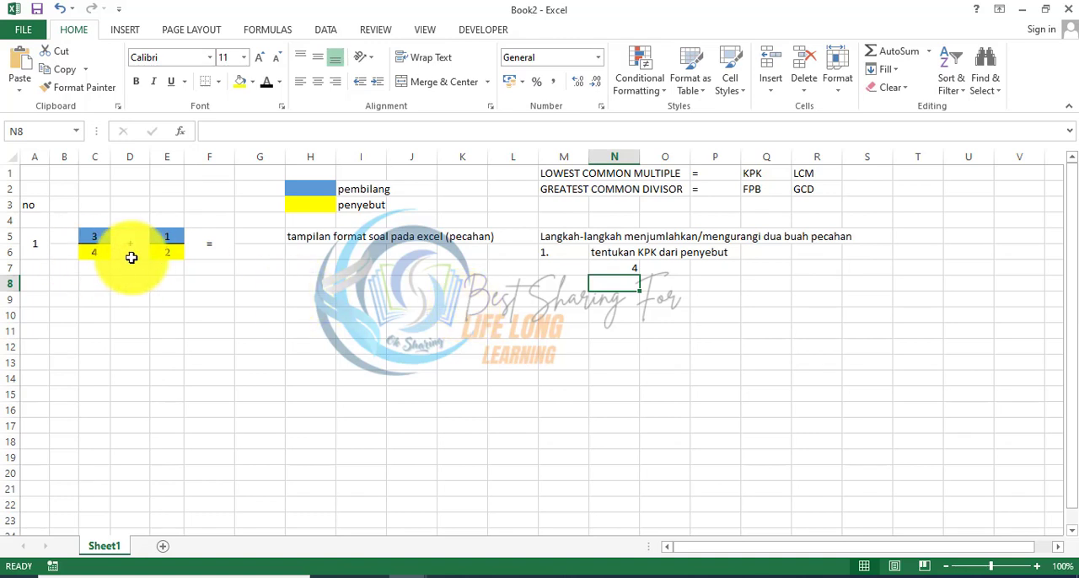
Step: Enter "2." in M8, "tentukan bilangan yang menjadi perkalian dari penyebut tersebut sehingga menjadi sebuah" in N8 and "bilangan yang sama (KPK)" in N9
left_click(578, 283)
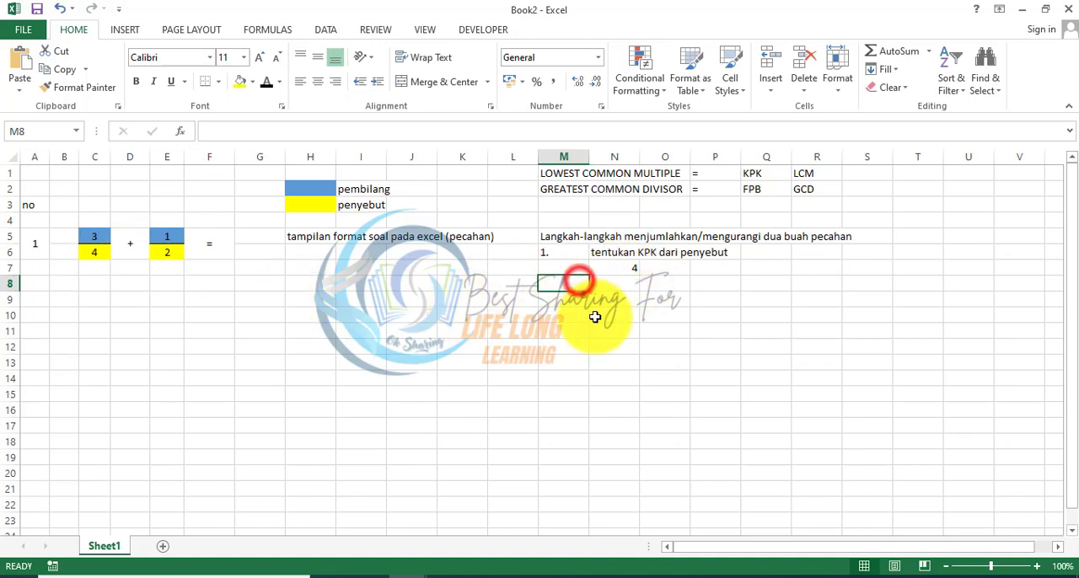
type("2.")
key("Return")
key("Up")
key("Right")
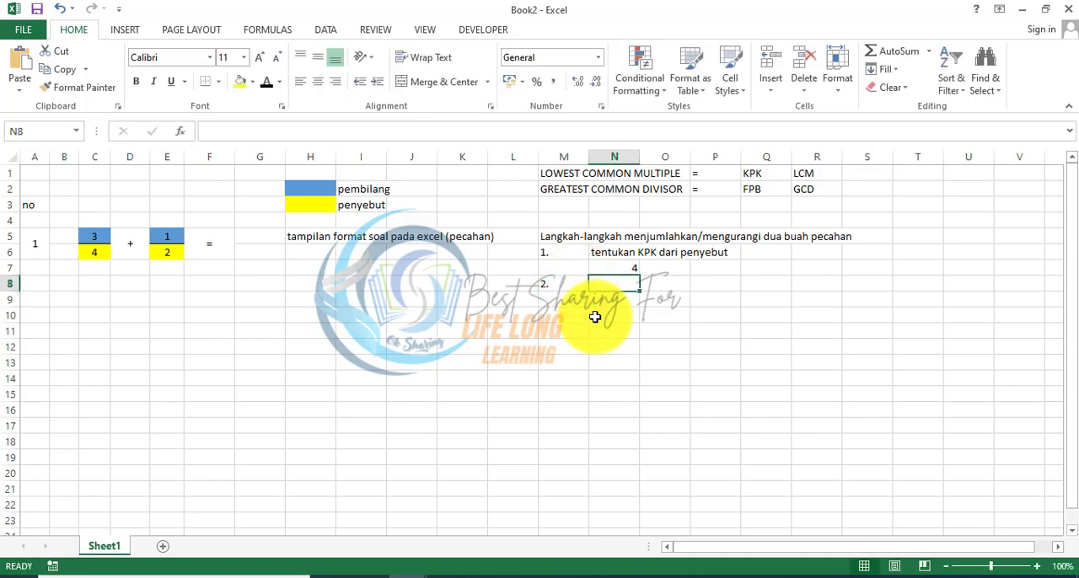
type("kalikan")
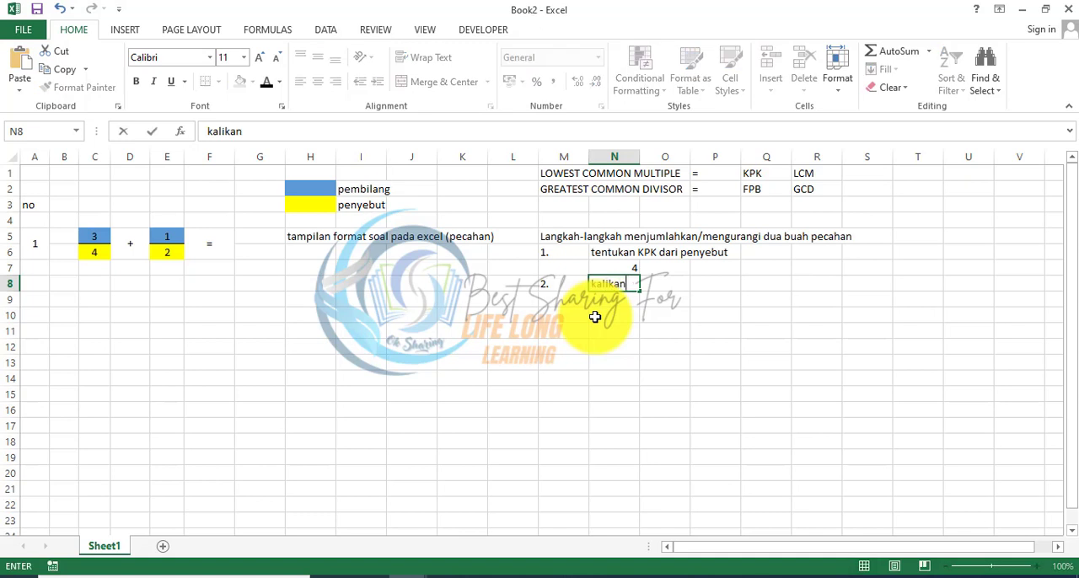
type("t")
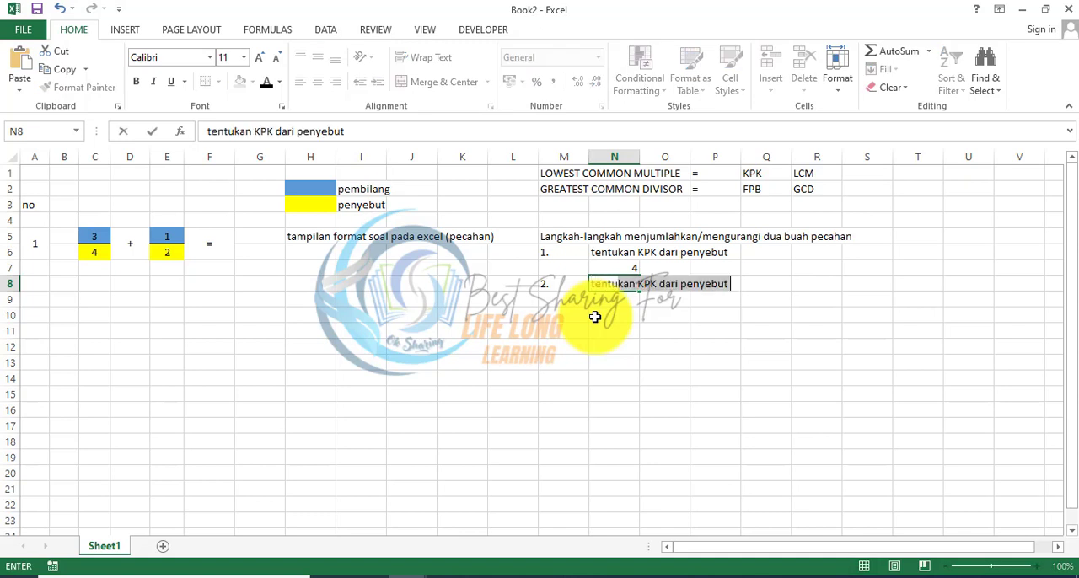
type("entukan bilangan yang menjadi perkalian dari penyebut tersebut sehingga menjadi sebuah")
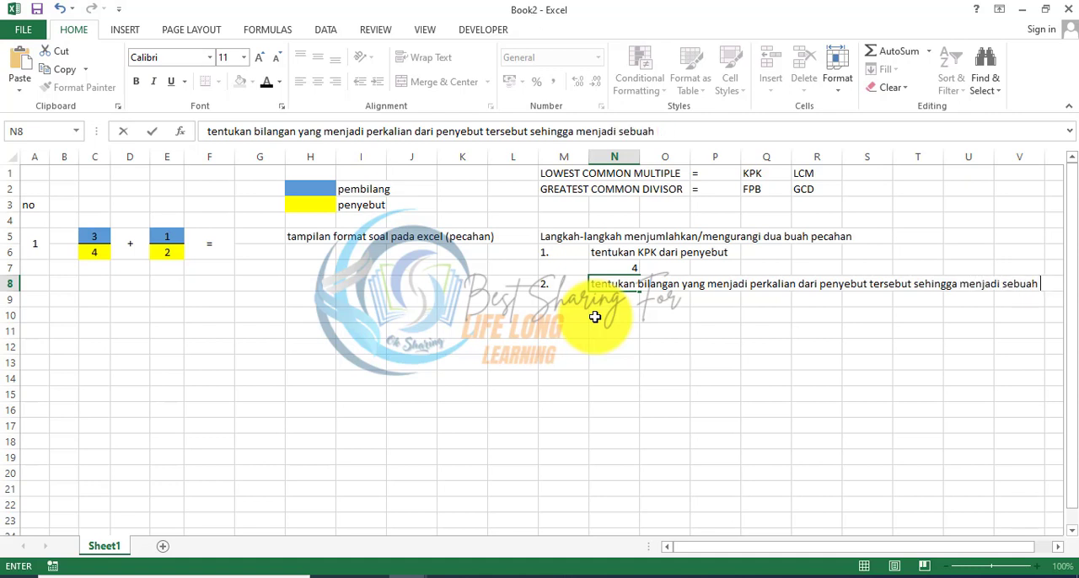
key("Return")
type("bilangan yang sama (KPK")
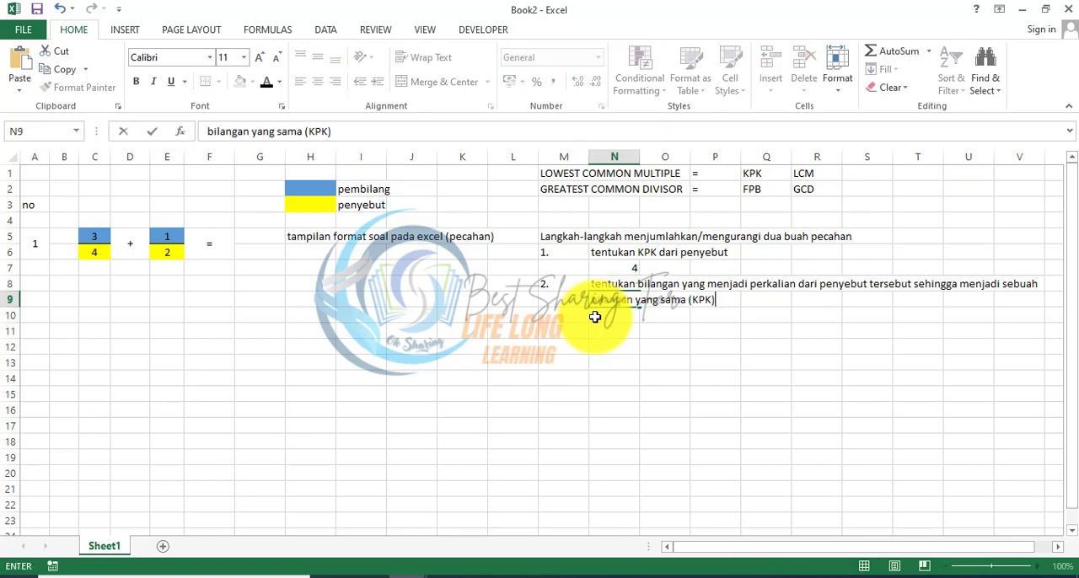
key("Return")
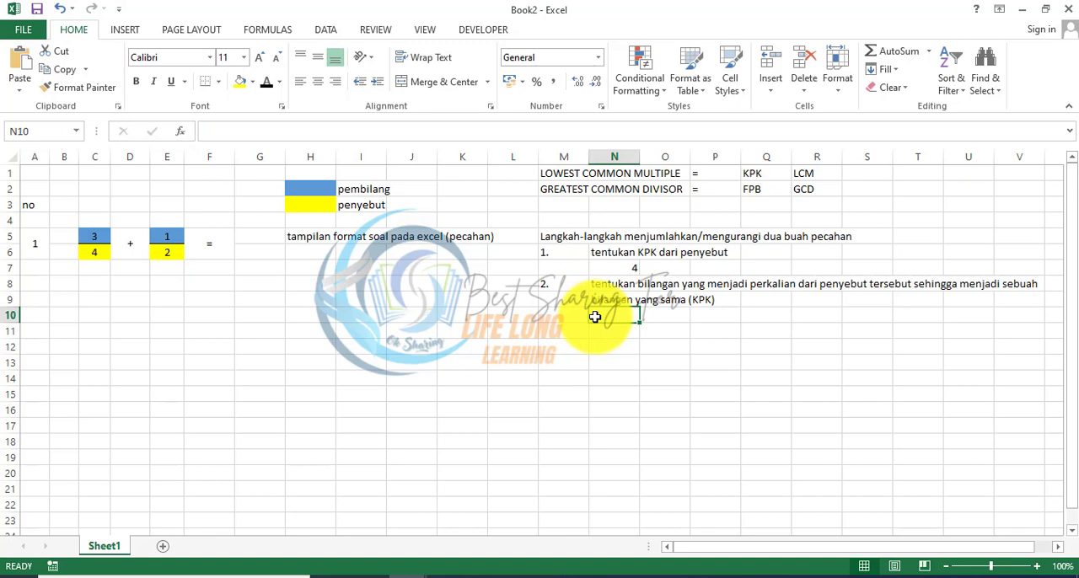
Step: Calculate the first fraction's multiplier in N10 with the formula =N7/C6
key("Up")
key("Up")
key("Up")
key("Down")
key("Down")
key("Down")
type("=")
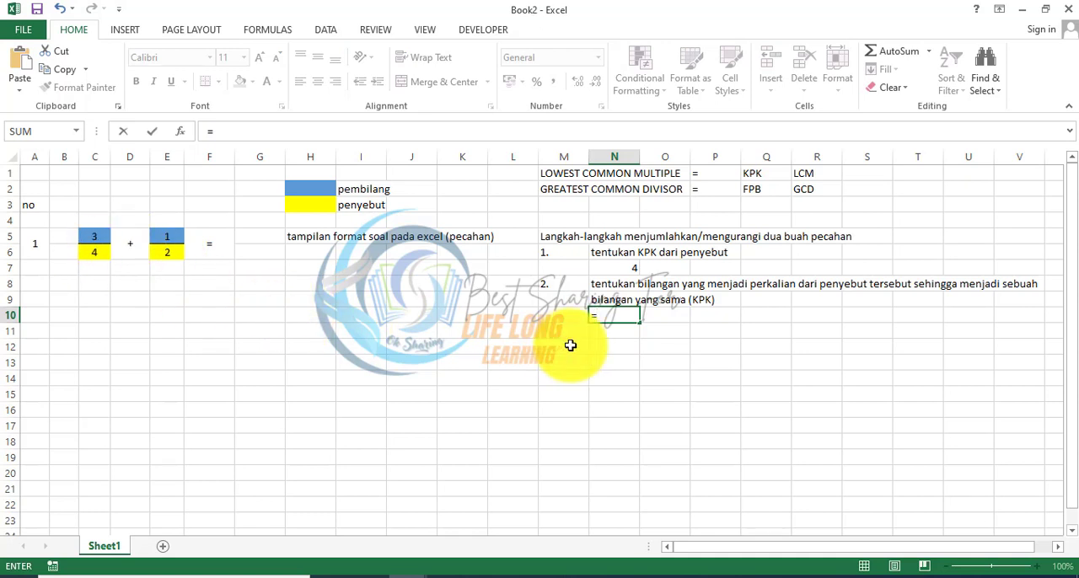
left_click(603, 270)
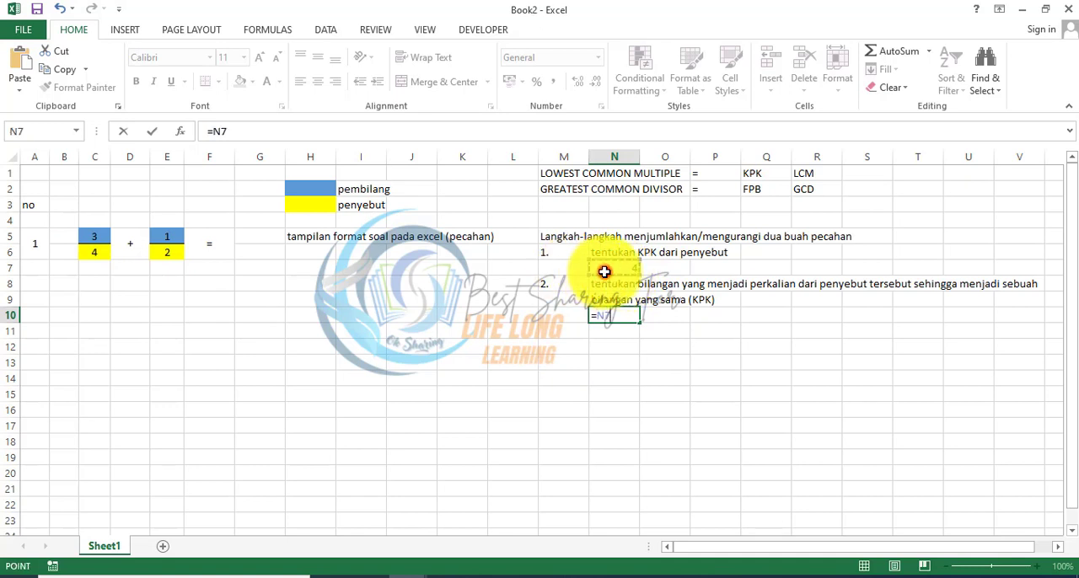
type("/")
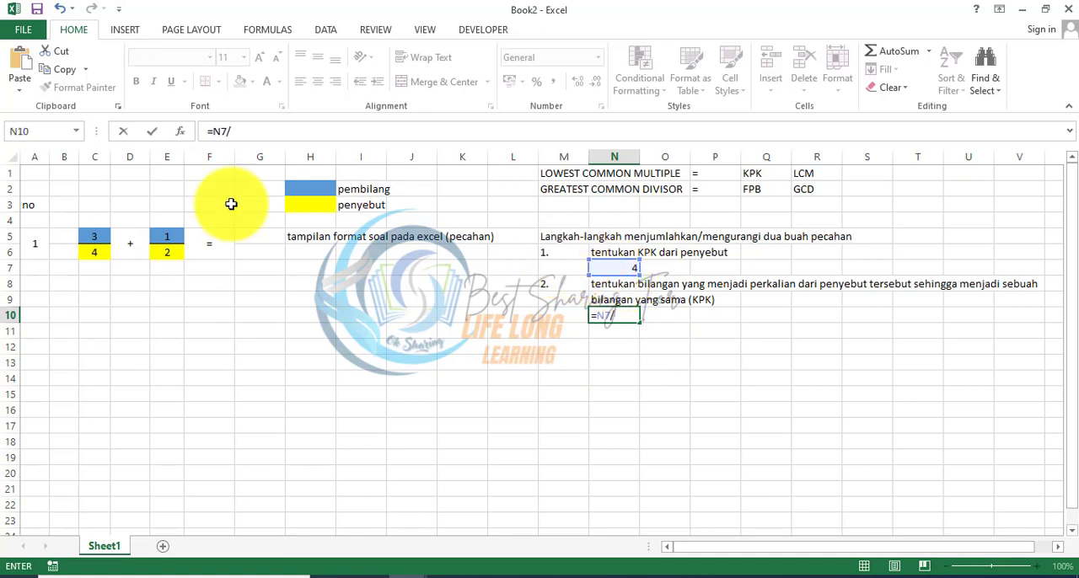
left_click(99, 252)
key("Return")
Step: Calculate the second fraction's multiplier in P10 with the formula =N7/E6
key("Up")
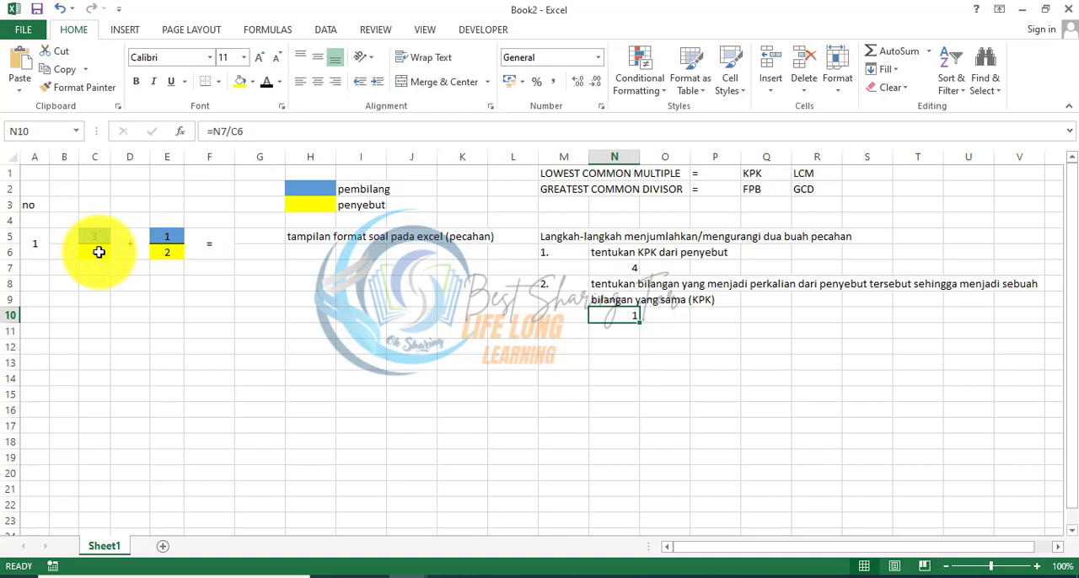
key("Right")
key("Right")
type("=")
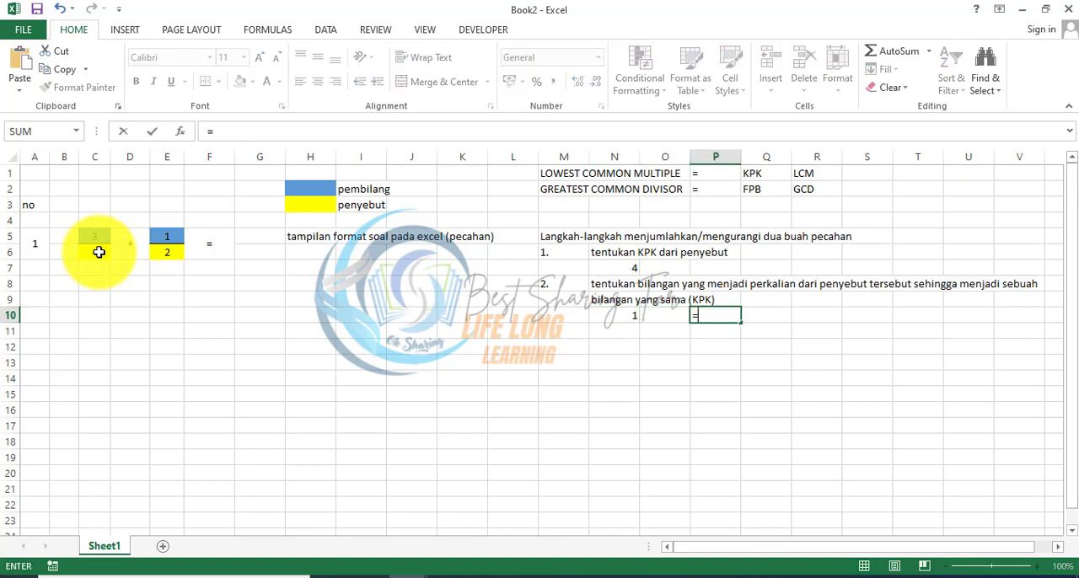
left_click(610, 271)
type("/")
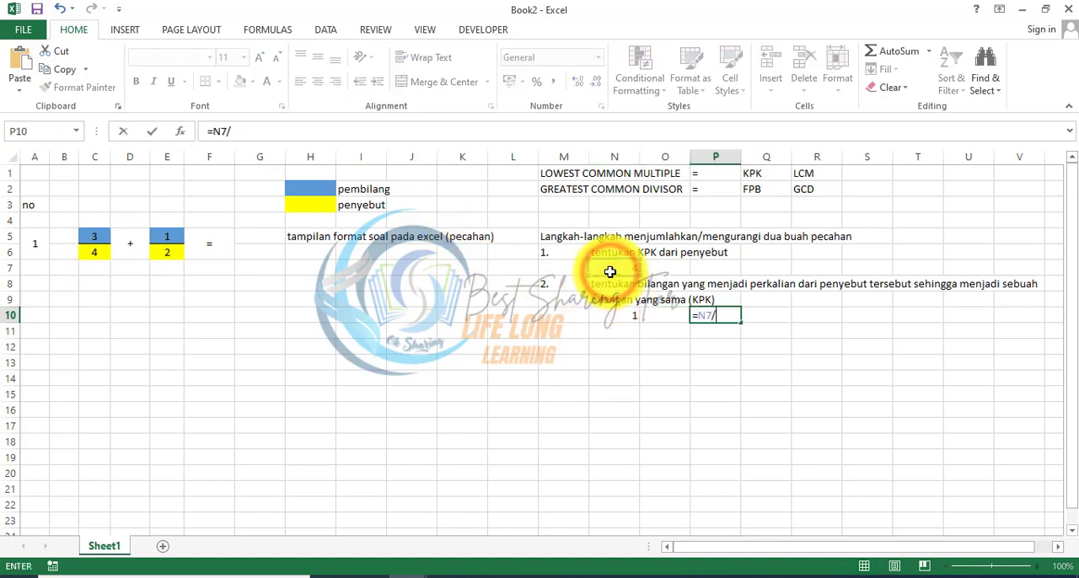
left_click(157, 251)
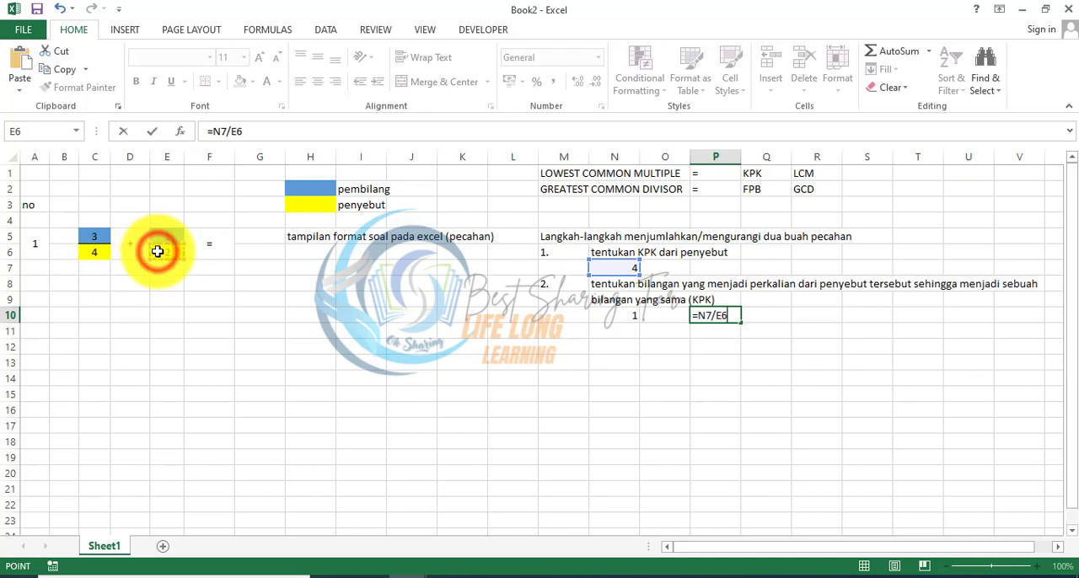
key("Return")
Step: Compare the denominators in C6 and E6 with their multipliers in N10 and P10
key("Up")
key("Left")
key("Left")
key("Left")
key("Left")
key("Left")
key("Left")
key("Left")
key("Left")
key("Left")
key("Left")
key("Left")
key("Left")
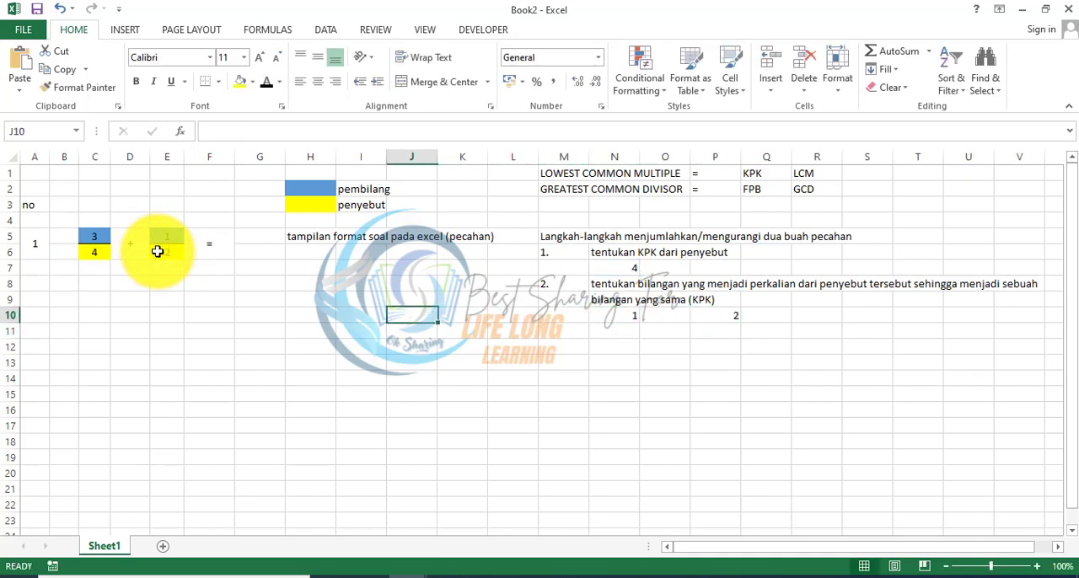
key("Up")
key("Up")
key("Up")
key("Up")
key("Left")
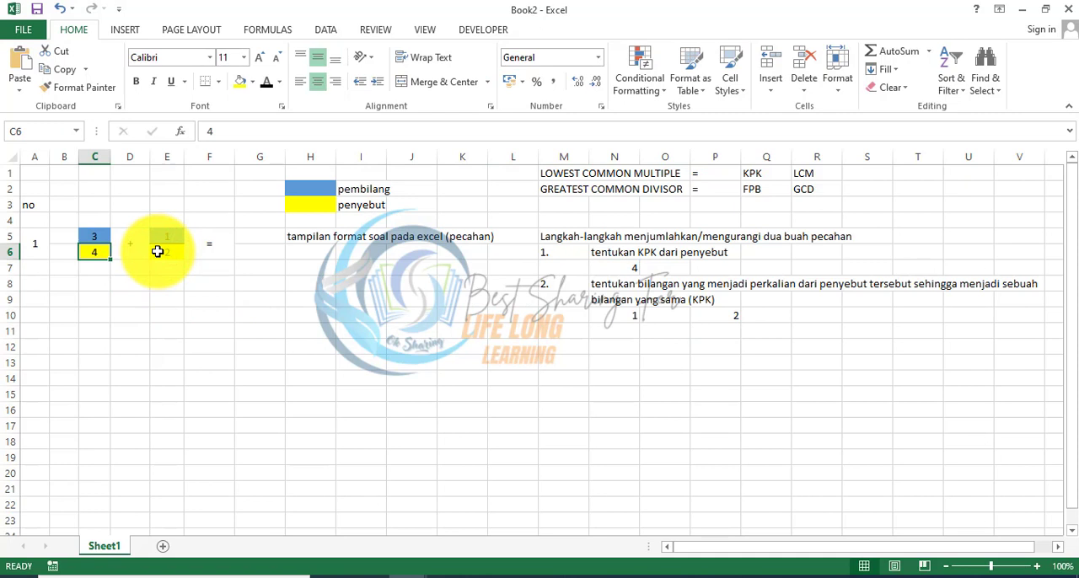
key("Down")
key("Down")
key("Down")
key("Down")
key("Down")
key("Right")
key("Right")
key("Right")
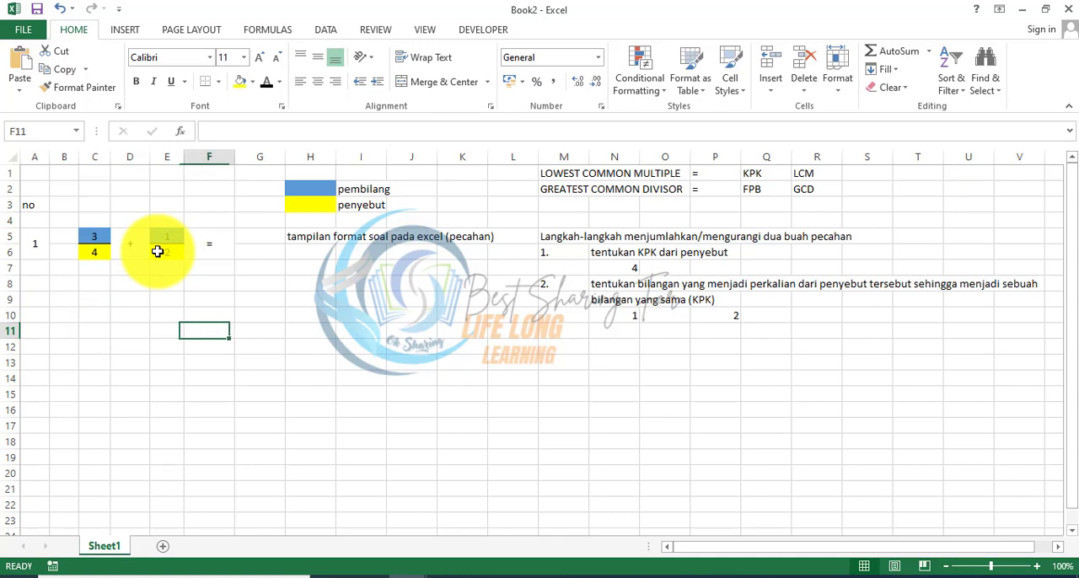
key("Right")
key("Right")
key("Right")
key("Right")
key("Right")
key("Right")
key("Right")
key("Up")
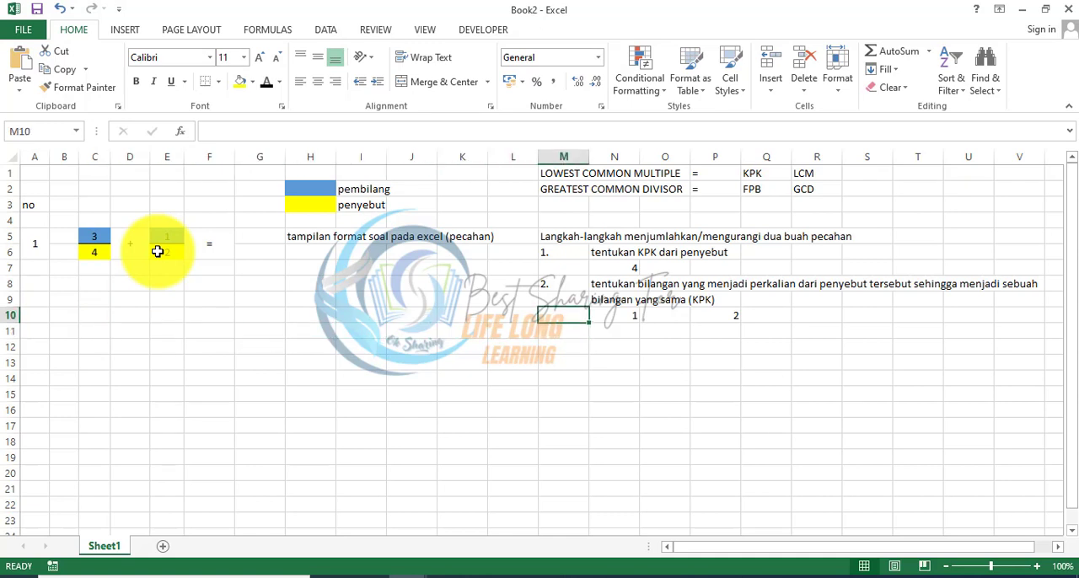
key("Left")
key("Left")
key("Left")
key("Left")
key("Left")
key("Left")
key("Left")
key("Left")
key("Left")
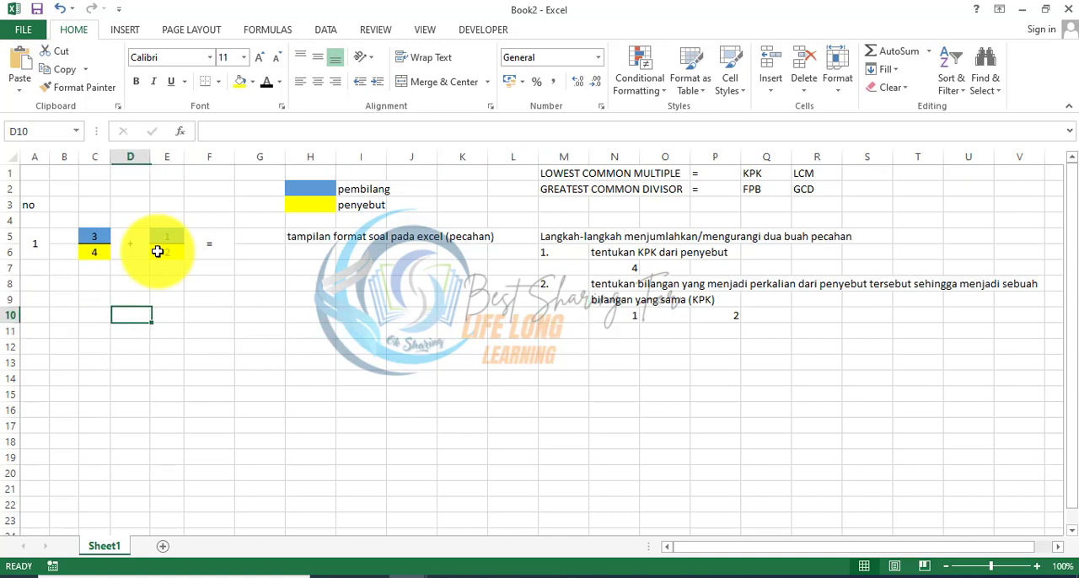
key("Up")
key("Up")
key("Up")
key("Up")
key("Left")
key("Right")
key("Right")
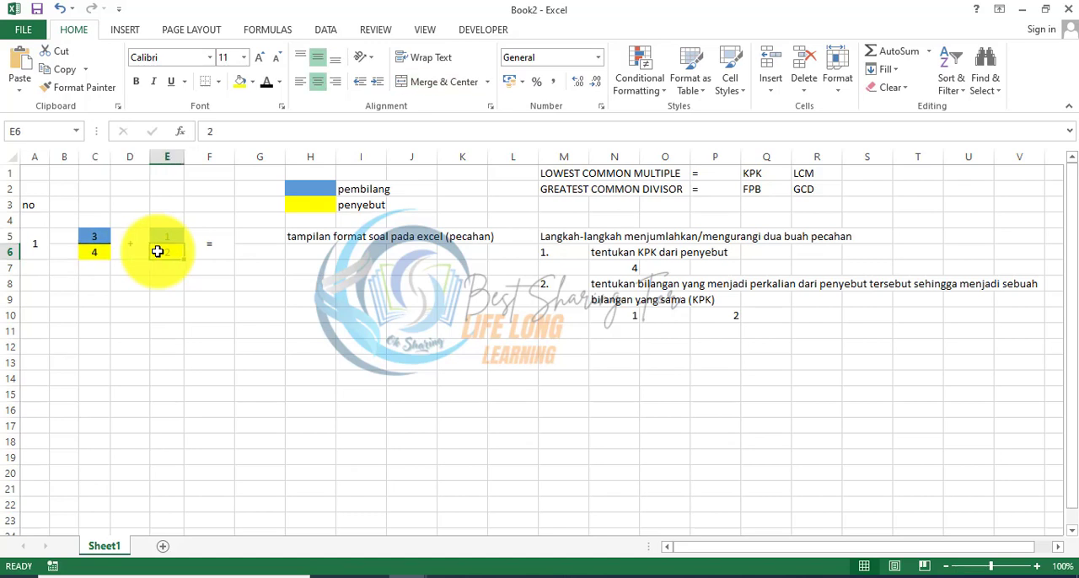
key("Down")
key("Down")
key("Down")
key("Down")
key("Left")
key("Left")
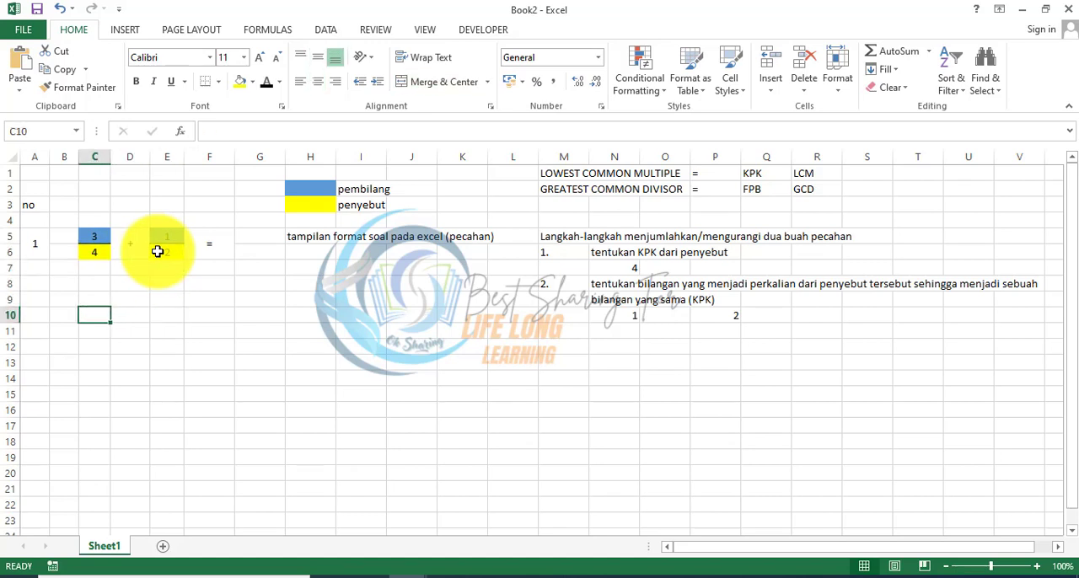
Step: Copy the fraction addition in C5:E6 to C9:E10
key("Up")
key("Up")
key("Up")
key("Up")
key("Up")
key("shift+Down")
key("shift+Right")
key("shift+Right")
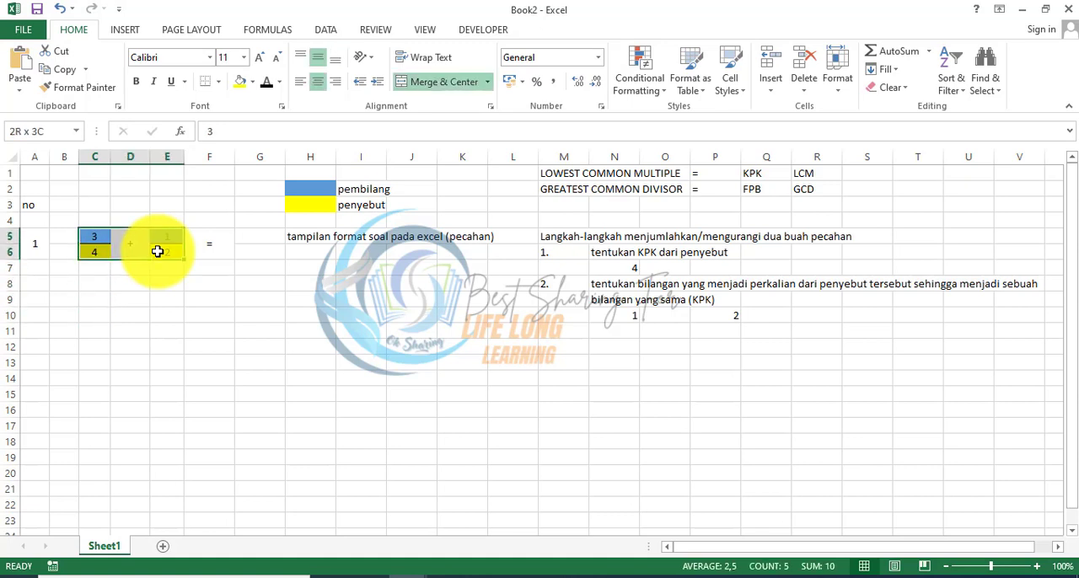
key("ctrl+c")
key("Down")
key("Down")
key("Down")
key("Down")
key("ctrl+v")
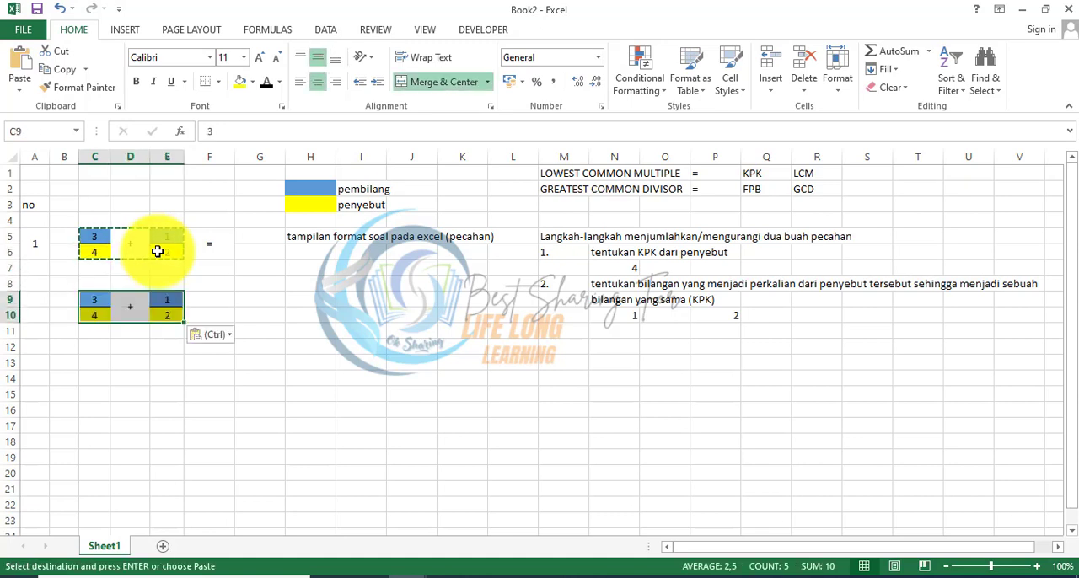
Step: Extend the first copied denominator in C10 to read 4x1
key("Down")
key("Down")
key("Up")
key("F2")
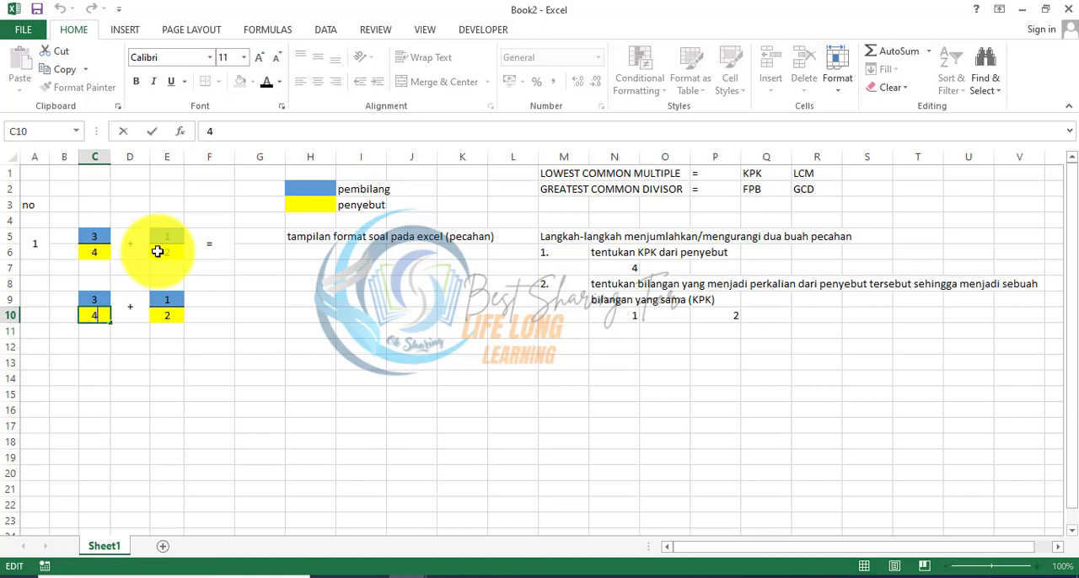
type("x1")
key("Return")
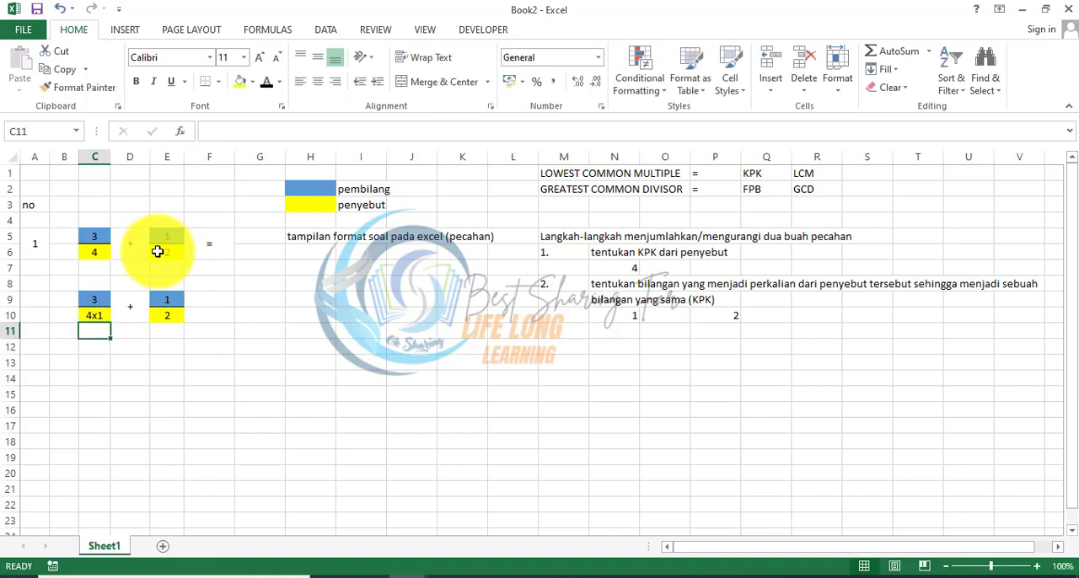
Step: Extend the second copied denominator in E10 to read 2x2
key("Up")
key("Right")
key("Right")
key("F2")
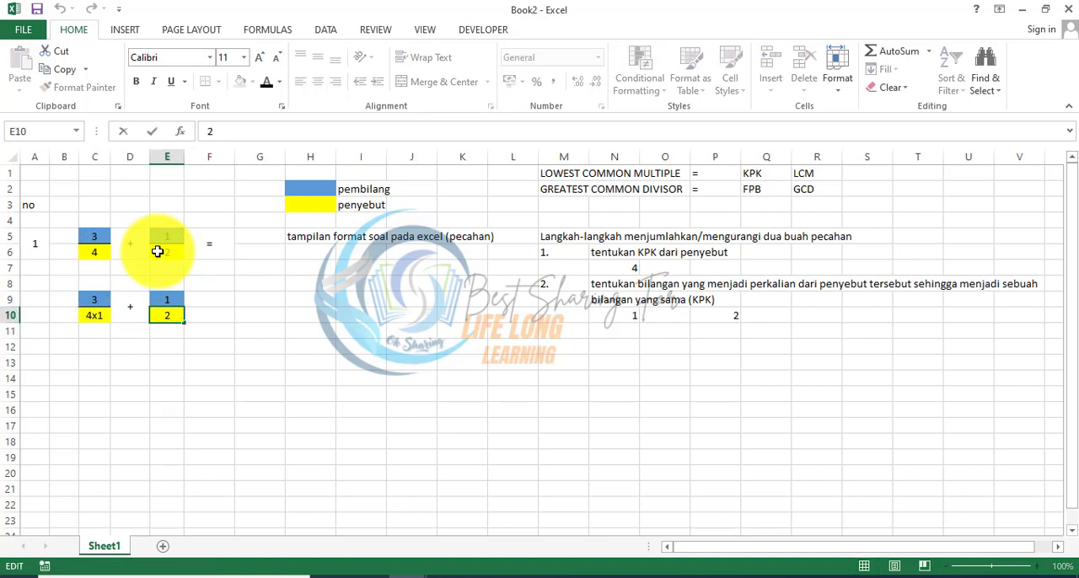
type("x2")
key("Return")
Step: Enter "3." in M11 and "kalikan pembilang dengan angka yang menjadi perkalian dari penyebut" in N11
key("Down")
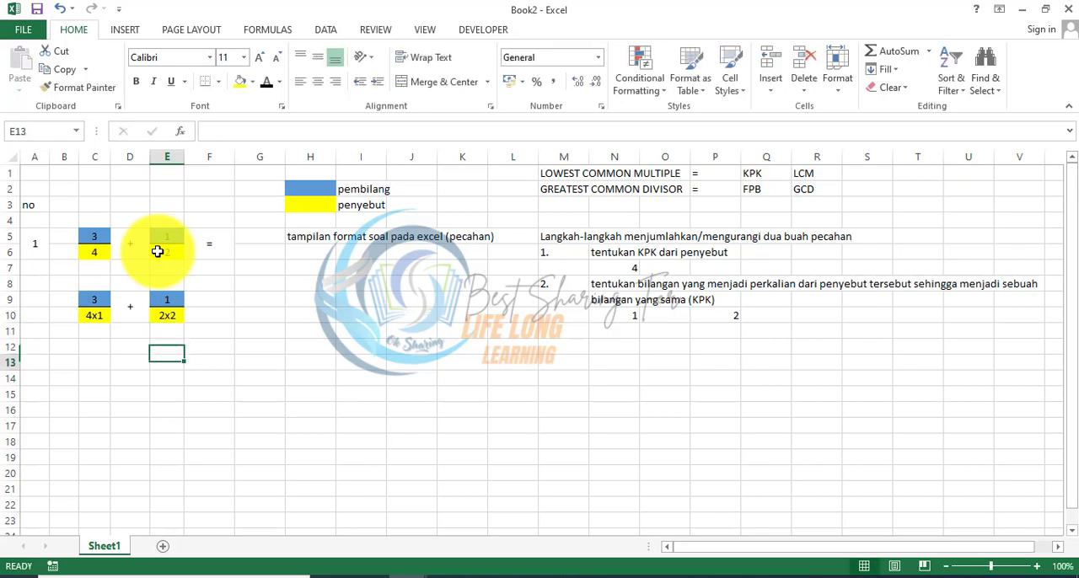
key("Down")
key("Right")
key("Right")
key("Right")
key("Right")
key("Right")
key("Right")
key("Right")
key("Up")
key("Right")
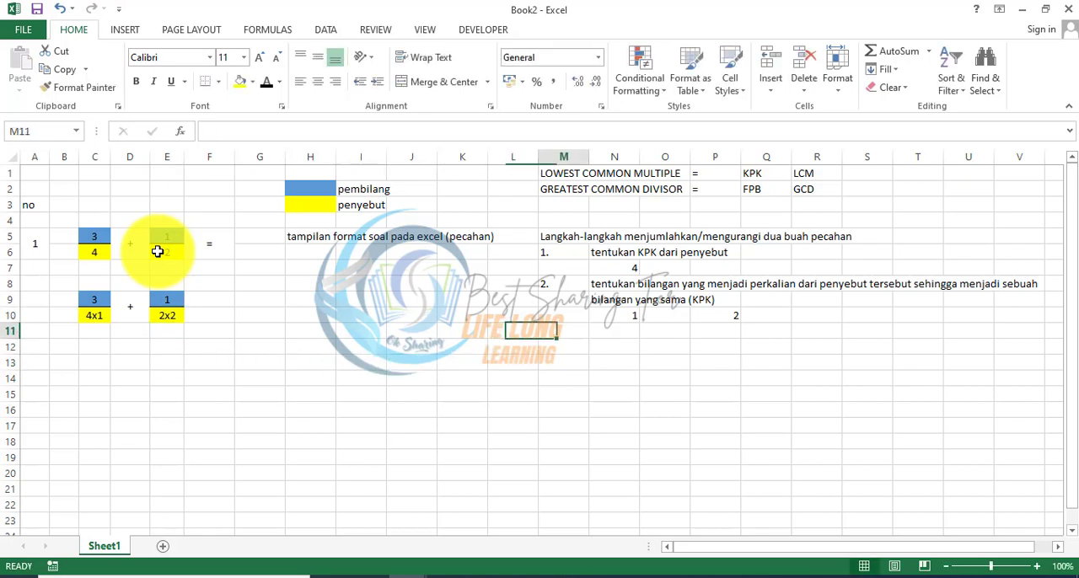
key("Up")
type("3")
key("Return")
key("Up")
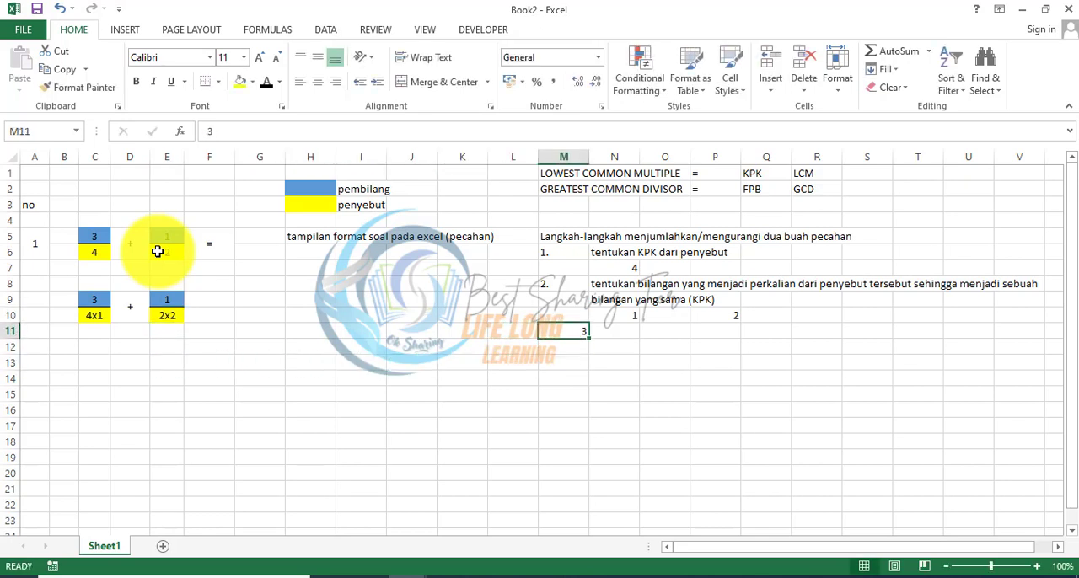
type("3.")
key("Right")
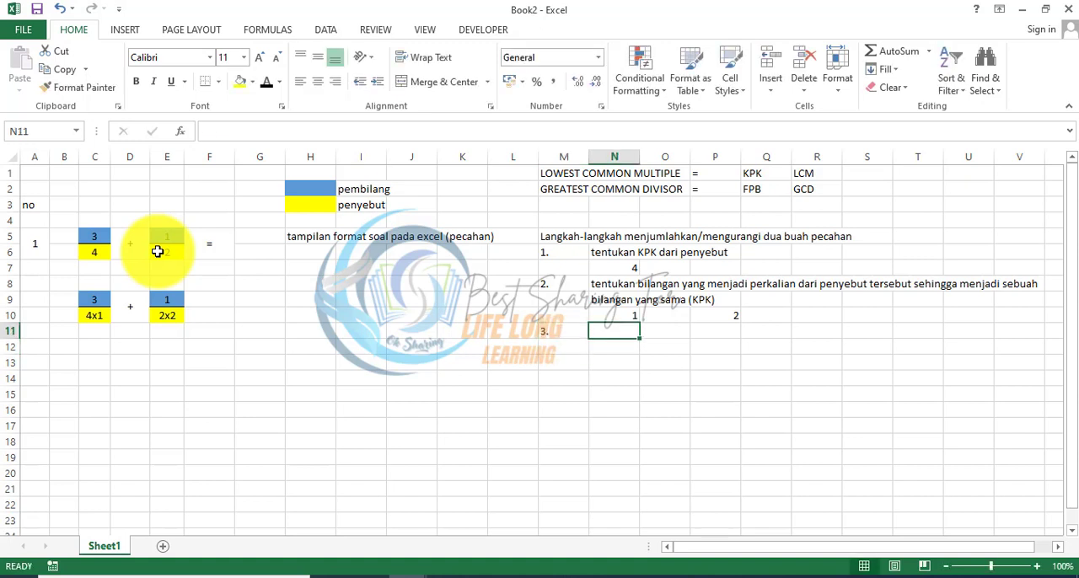
type("kalikan pembilang dengan angka yang menjadi perkalian dari penyebu")
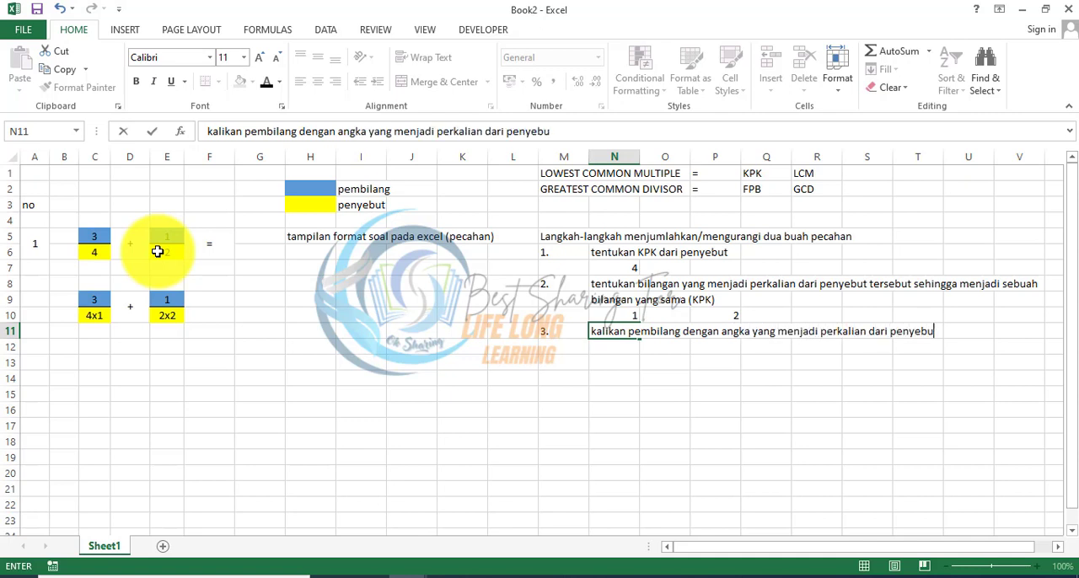
type("t")
key("Return")
Step: Review the multiplied denominators in C10 and E10 and the numerator in E9
key("Left")
key("Left")
key("Left")
key("Left")
key("Left")
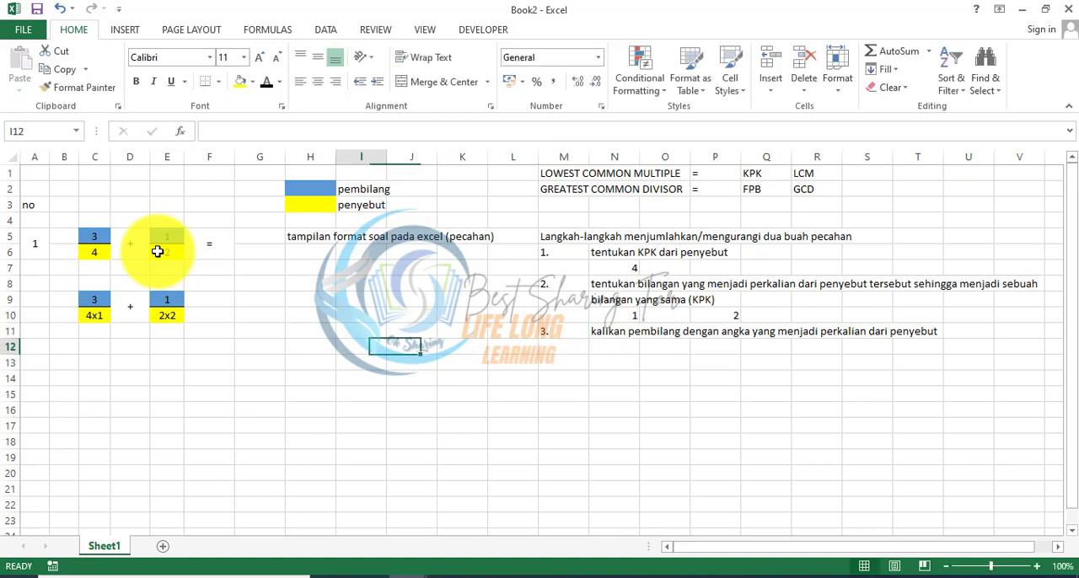
key("Left")
key("Left")
key("Left")
key("Left")
key("Left")
key("Left")
key("Left")
key("Up")
key("Up")
key("Right")
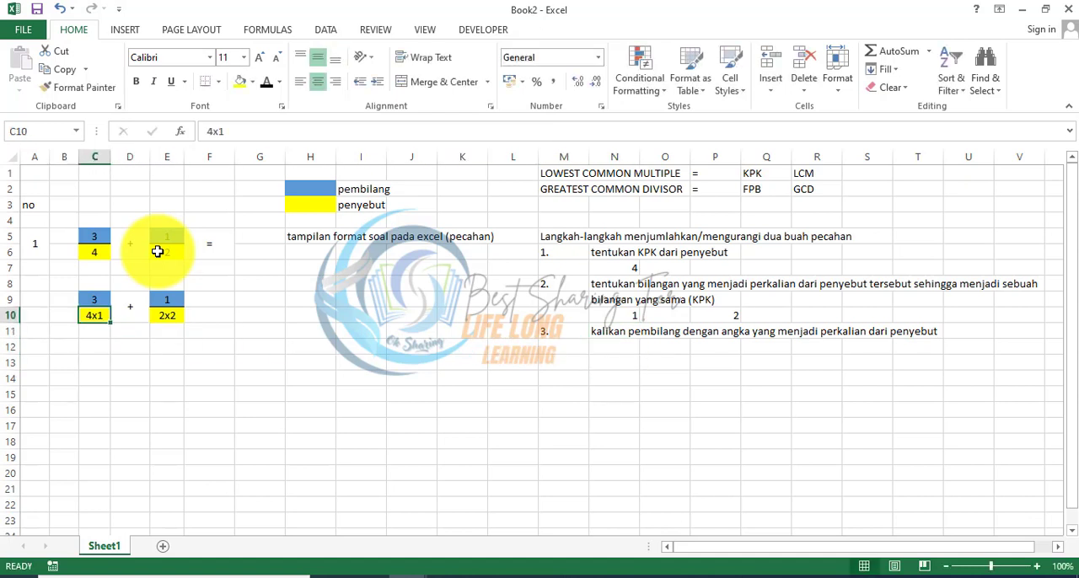
key("Right")
key("Right")
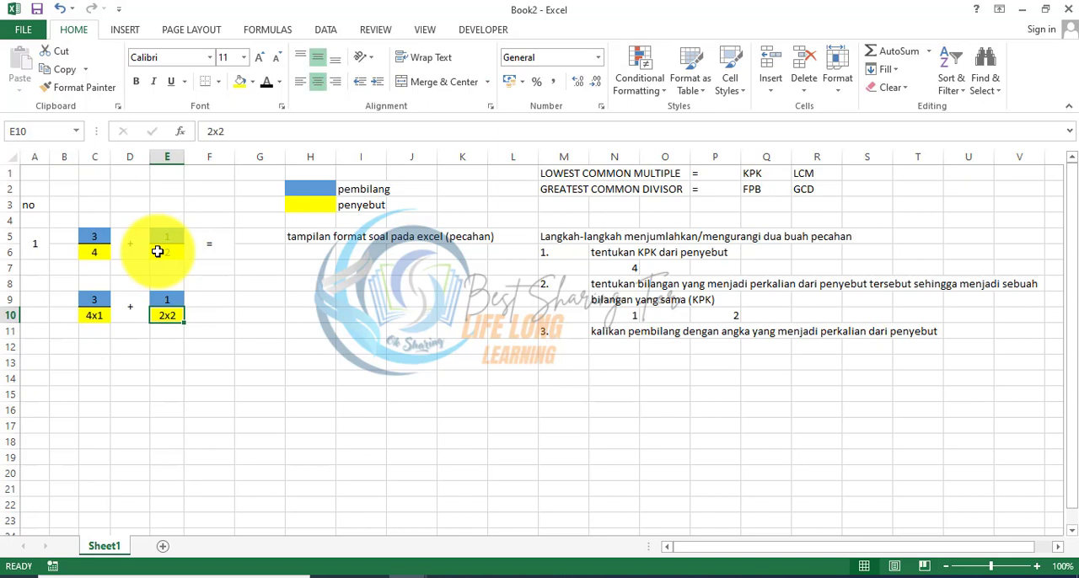
key("Up")
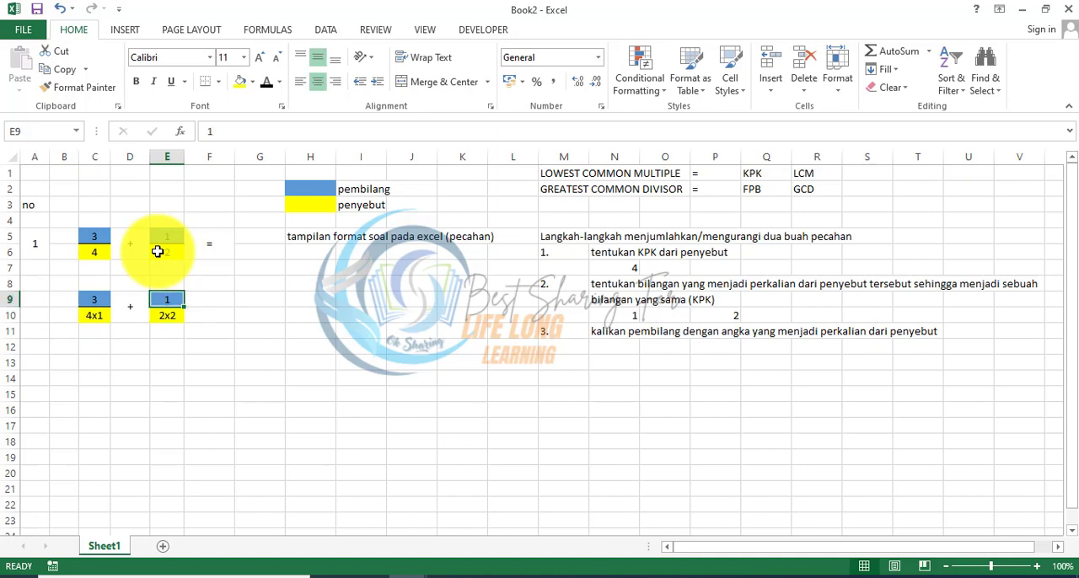
Step: Copy the worked addition in C9:E10 to C12:E13
key("Down")
key("Down")
key("Left")
key("Left")
key("Up")
key("Up")
key("shift+Down")
key("shift+Right")
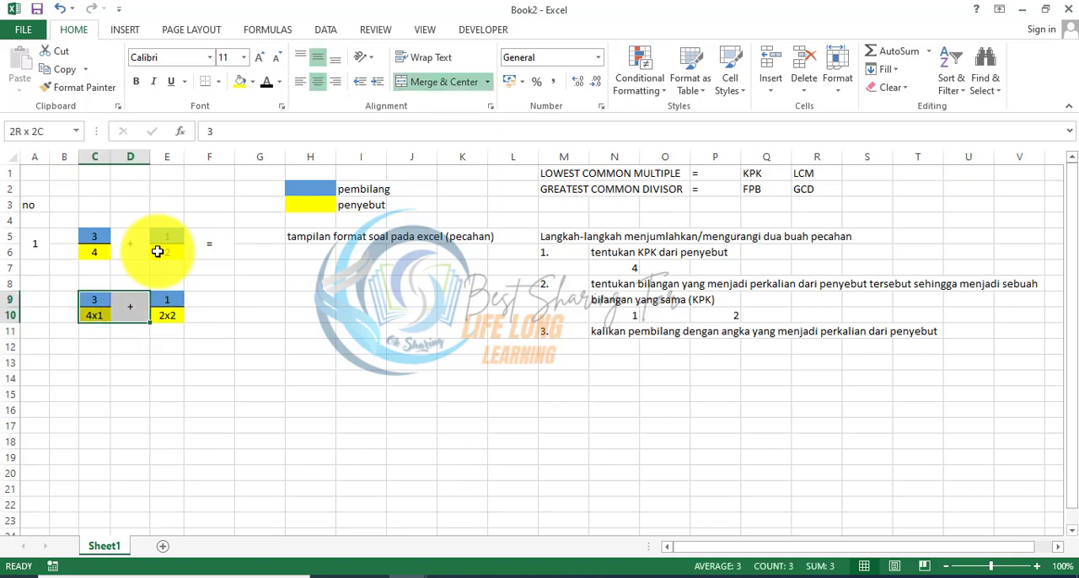
key("shift+Right")
key("shift+Right")
key("shift+Left")
key("ctrl+c")
key("Down")
key("Down")
Step: Extend the first numerator in C12 to read 3x1
key("Down")
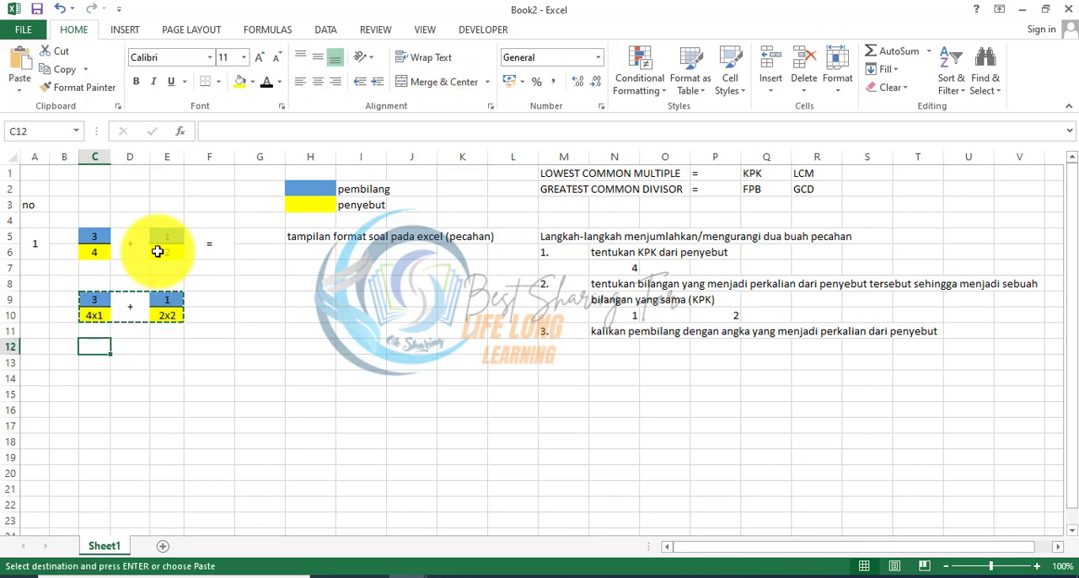
key("ctrl+v")
key("Down")
key("Up")
key("F2")
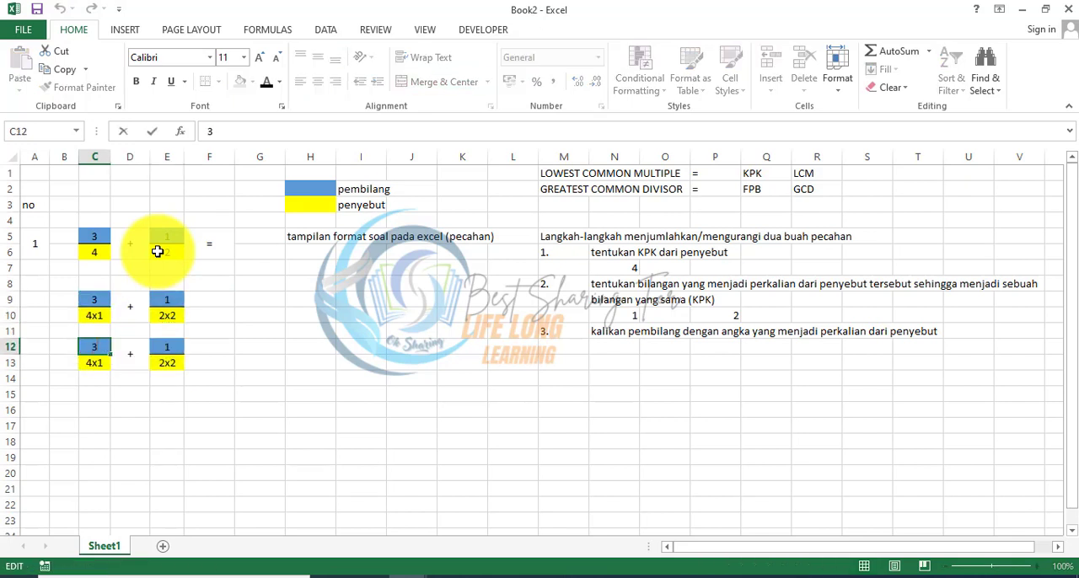
type("x1")
key("Tab")
key("Tab")
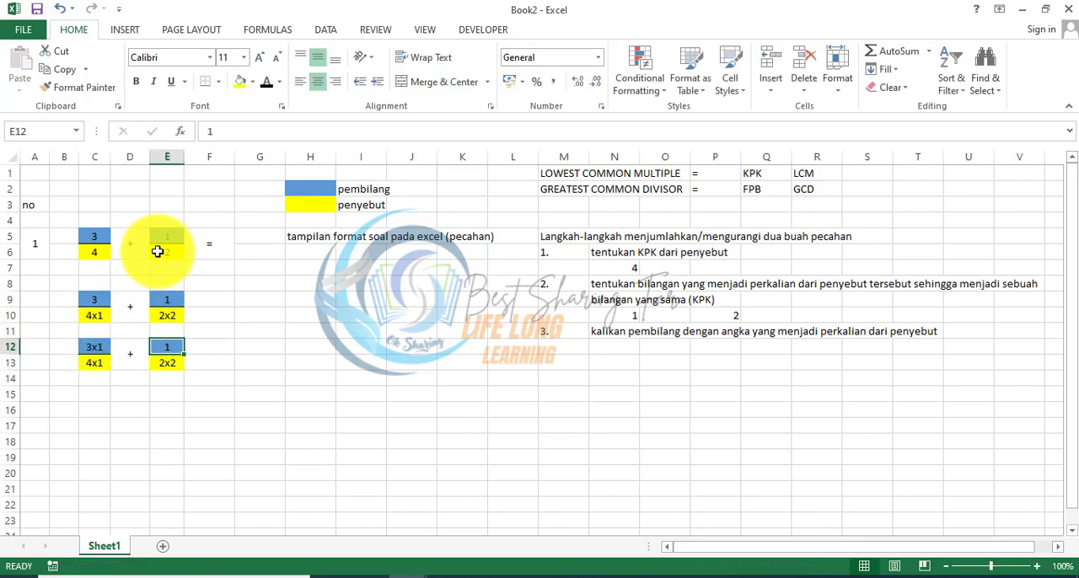
Step: Extend the second numerator in E12 to read 1x2
key("F2")
key("F2")
type("2")
key("Return")
key("Up")
key("Up")
key("Right")
key("Up")
key("Up")
key("Down")
key("Down")
key("Down")
key("Down")
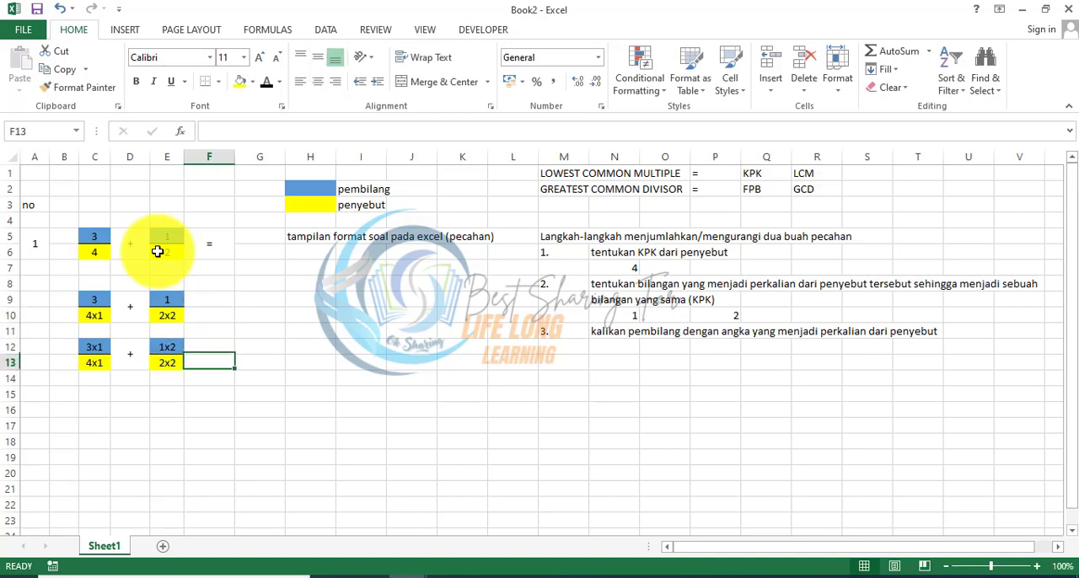
key("Up")
key("Up")
key("Up")
key("Up")
key("Up")
Step: Copy the merged equals sign from F5 beside both worked additions, into F9 and F12
key("Up")
key("Up")
key("ctrl+c")
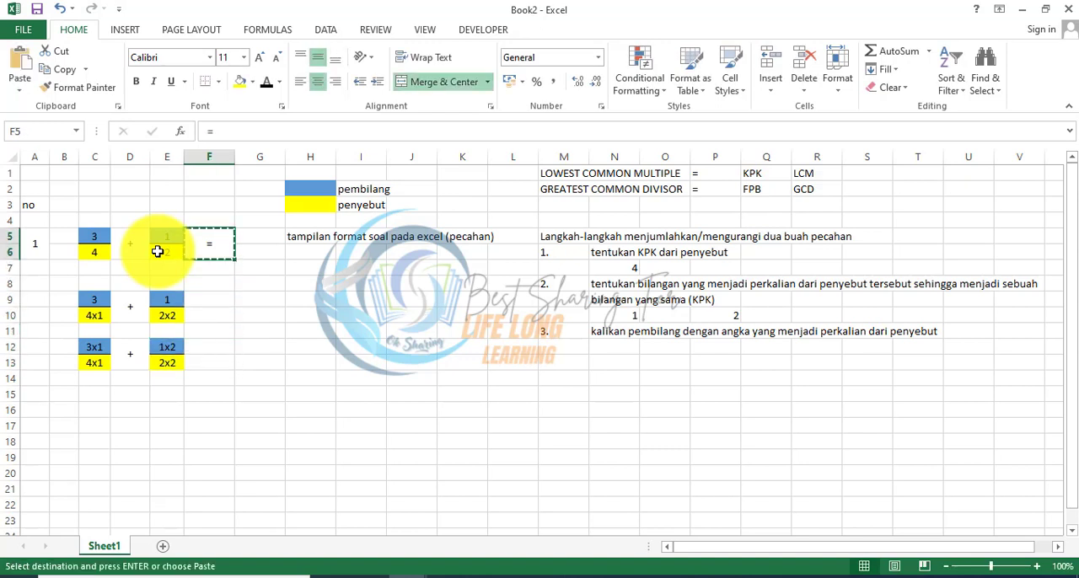
key("Down")
key("Down")
key("Down")
key("ctrl+c")
key("Down")
key("Up")
key("Up")
key("Up")
key("Up")
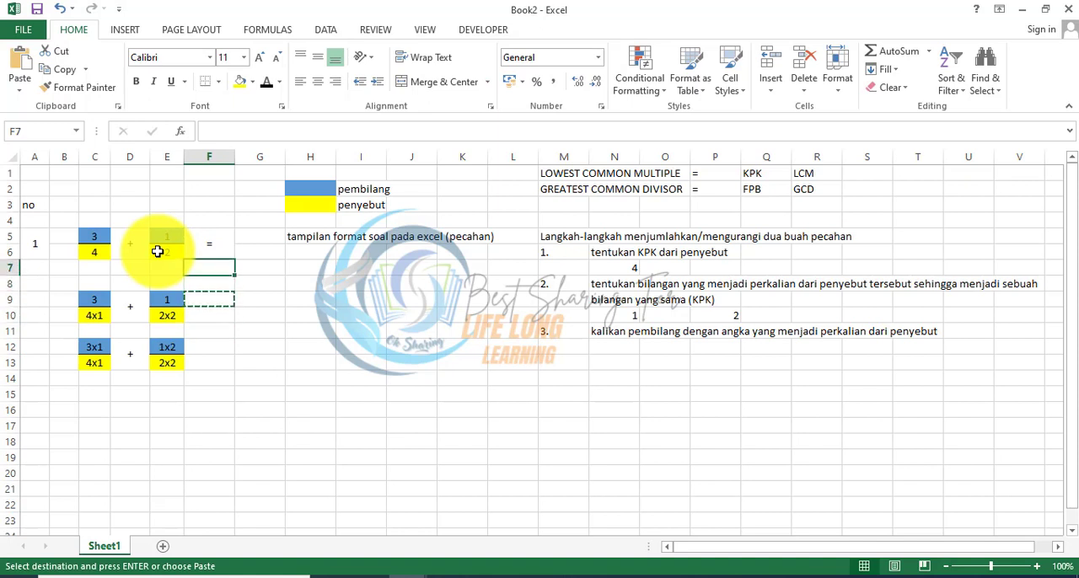
key("ctrl+c")
key("Down")
key("Down")
key("Down")
key("ctrl+v")
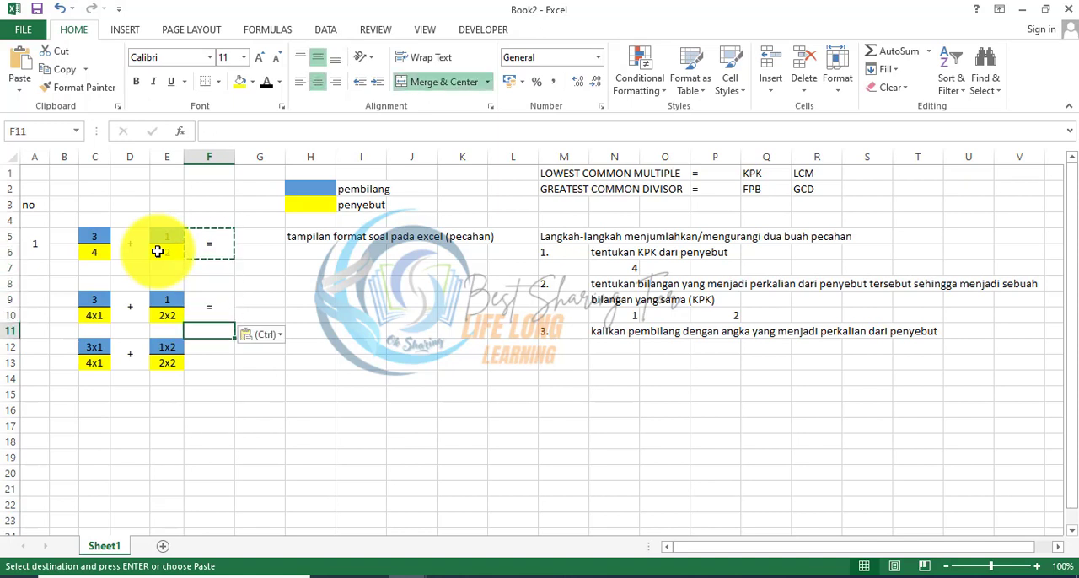
Step: Review the formula behind the first multiplier in N10
key("Down")
key("Down")
key("ctrl+v")
key("Down")
key("Down")
key("Up")
key("Up")
key("Right")
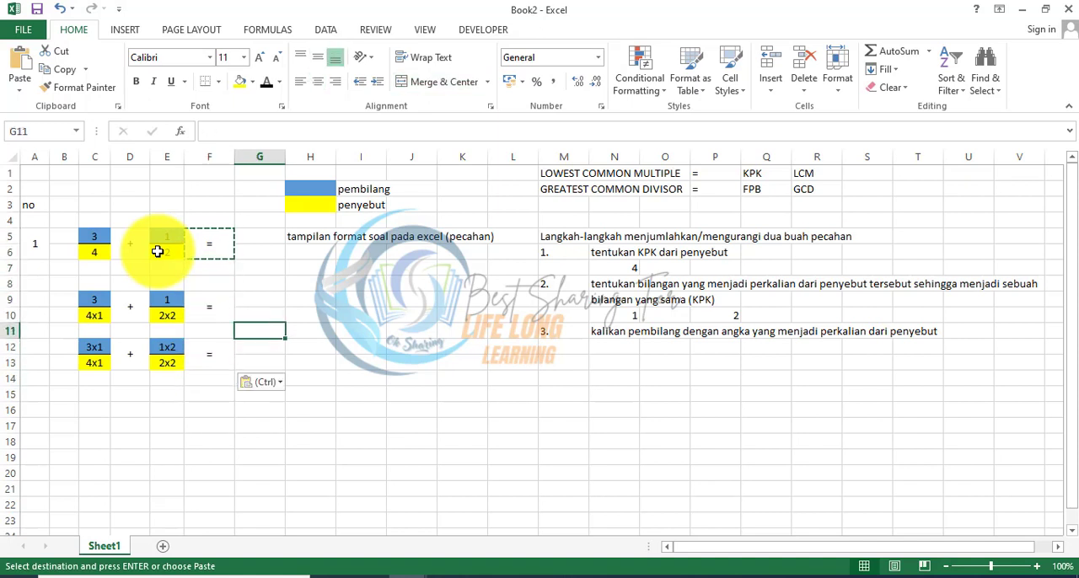
key("Right")
key("Right")
key("Right")
key("Right")
key("Right")
key("Right")
key("Right")
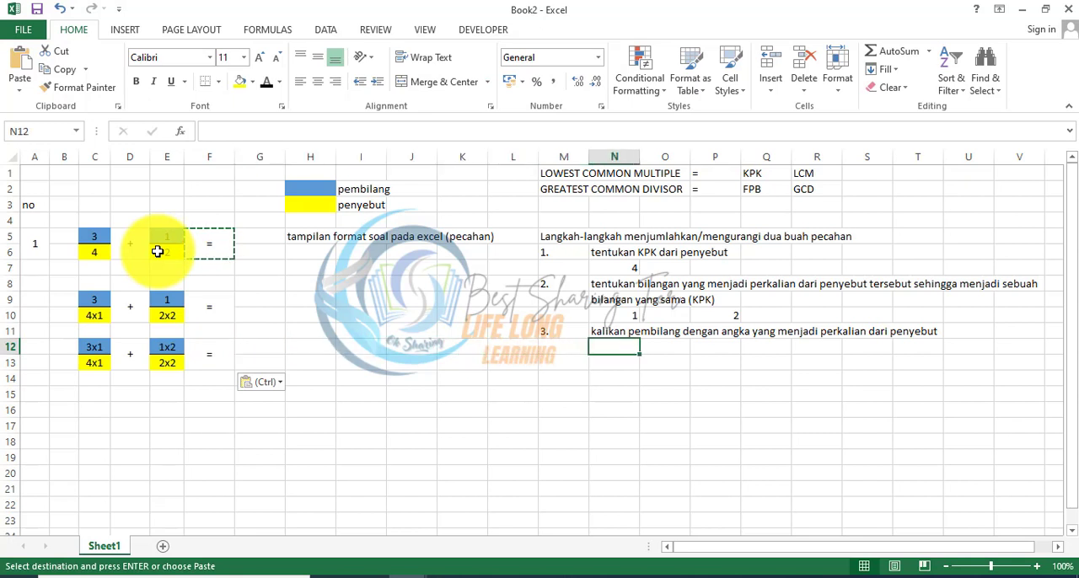
key("Up")
key("Up")
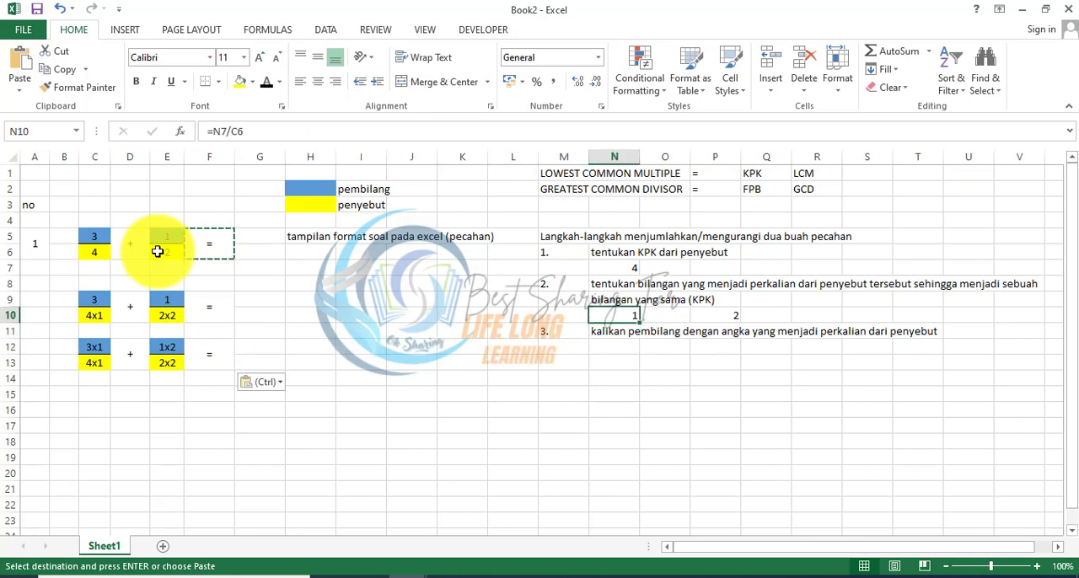
Step: Enter the formula =C5*N10 in G12 to calculate the first multiplied numerator
key("Down")
key("Down")
key("Left")
key("Left")
key("Left")
key("Left")
key("Left")
key("Left")
key("Left")
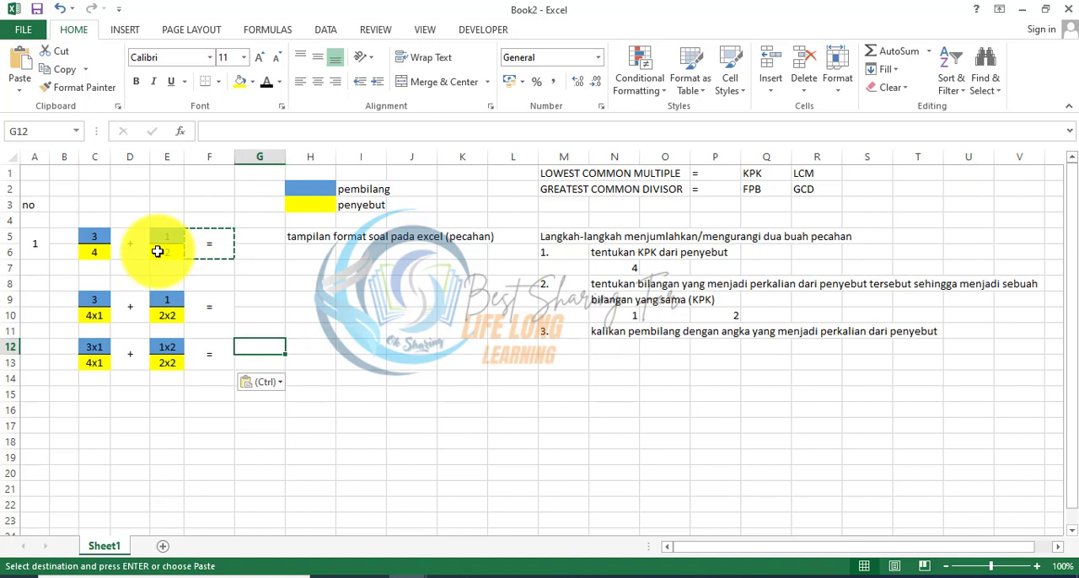
type("=")
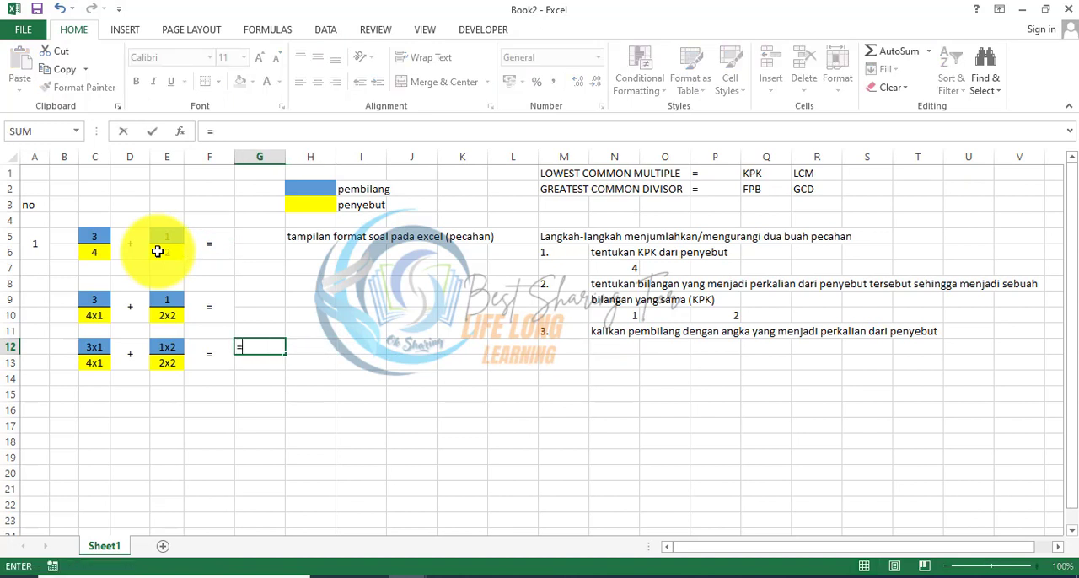
left_click(96, 239)
type("*")
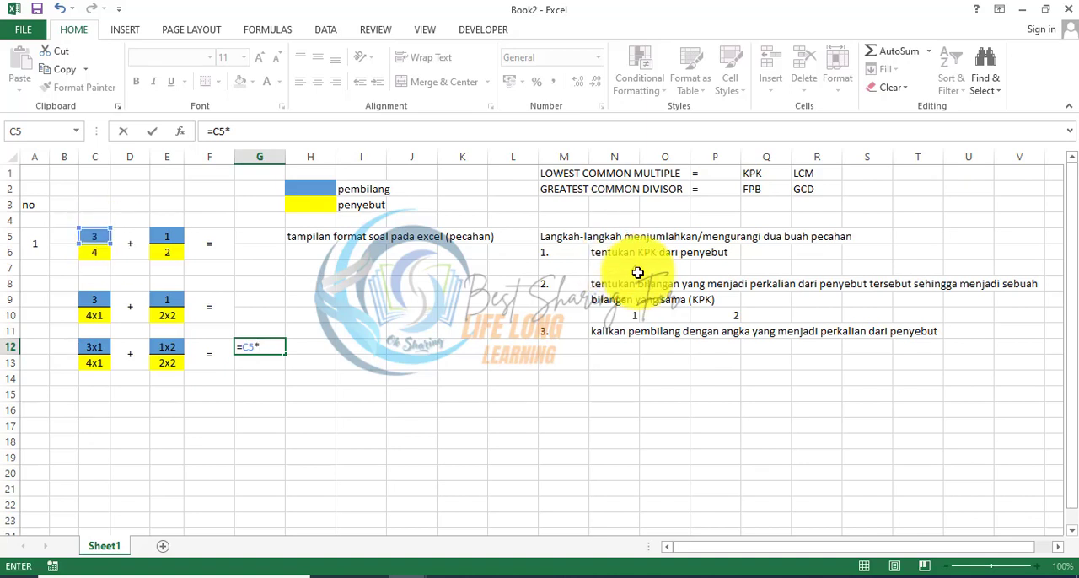
left_click(632, 314)
key("Return")
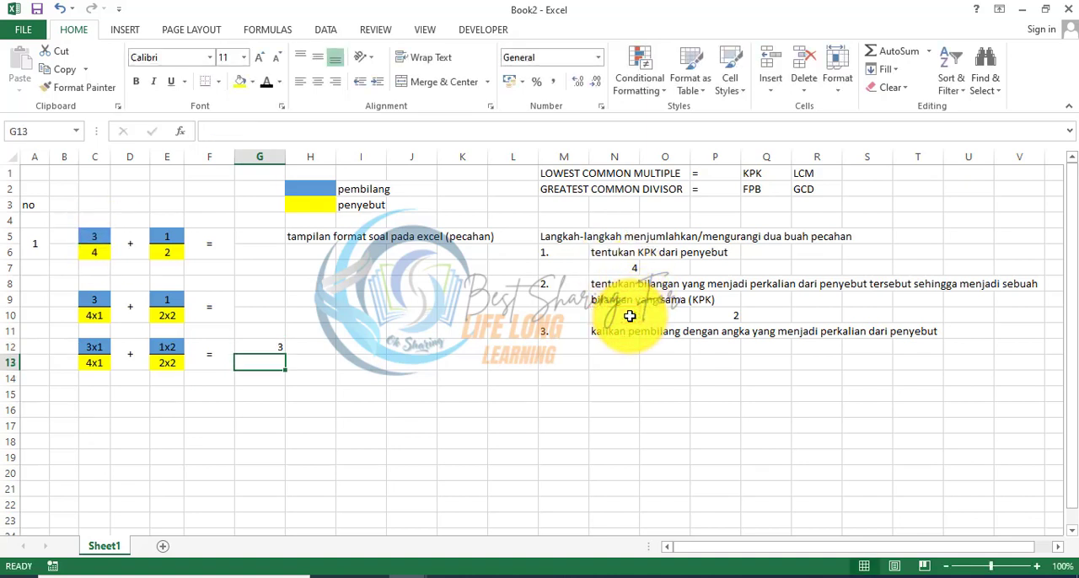
Step: Enter the formula =E5*P10 in I12 to calculate the second multiplied numerator
key("Up")
key("Right")
key("Right")
type("=")
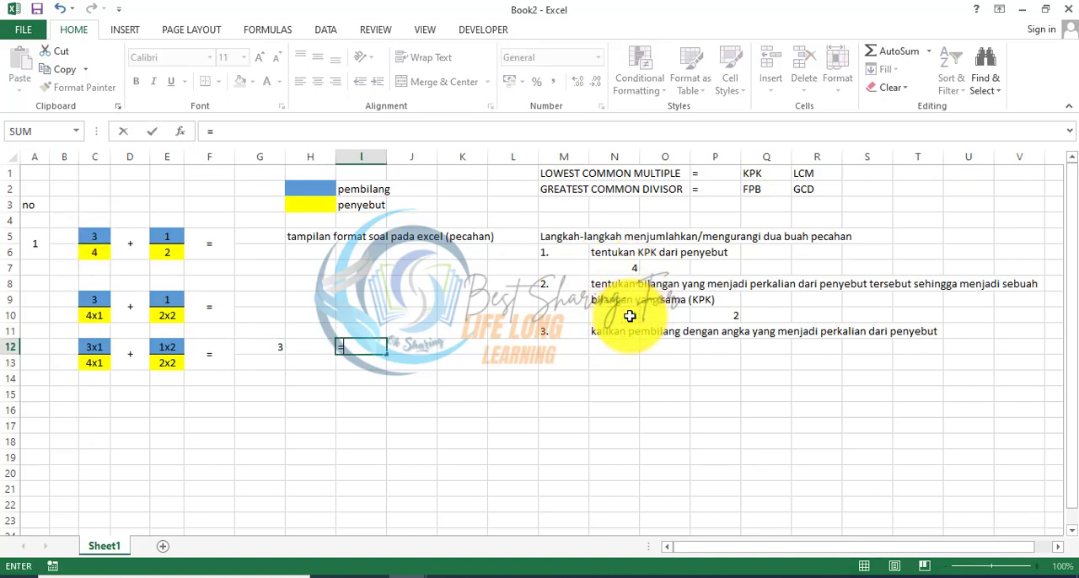
left_click(161, 231)
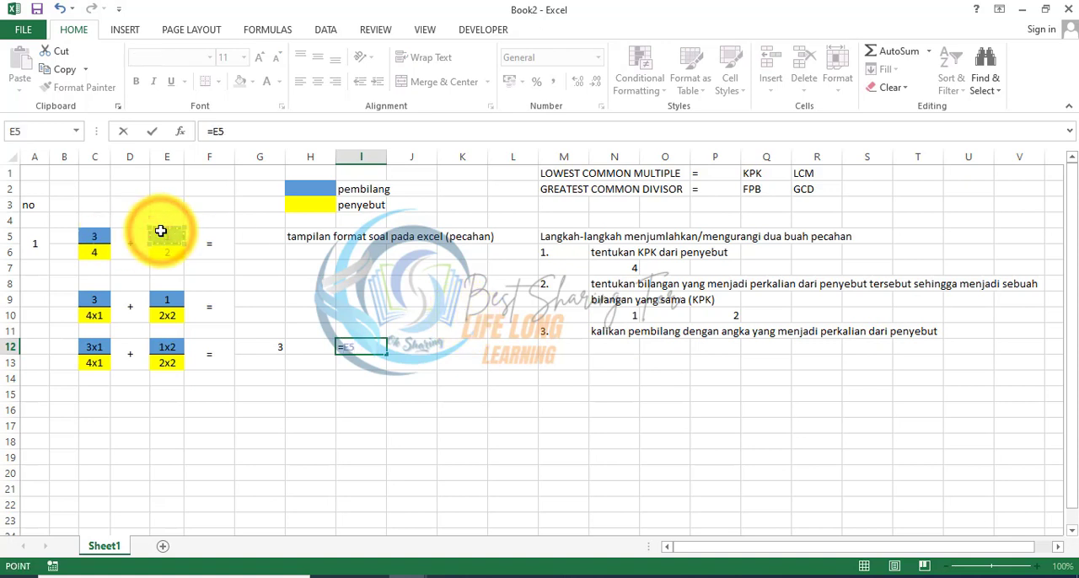
type("*")
left_click(725, 320)
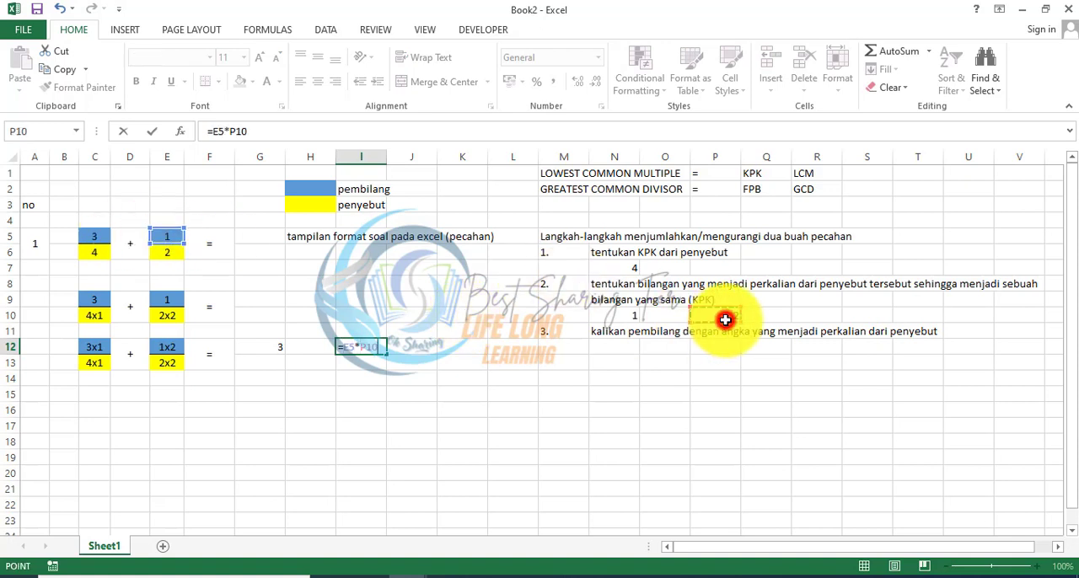
key("Return")
Step: Link both denominators in G13 and I13 to the KPK value with the formula =N7
key("Left")
key("Left")
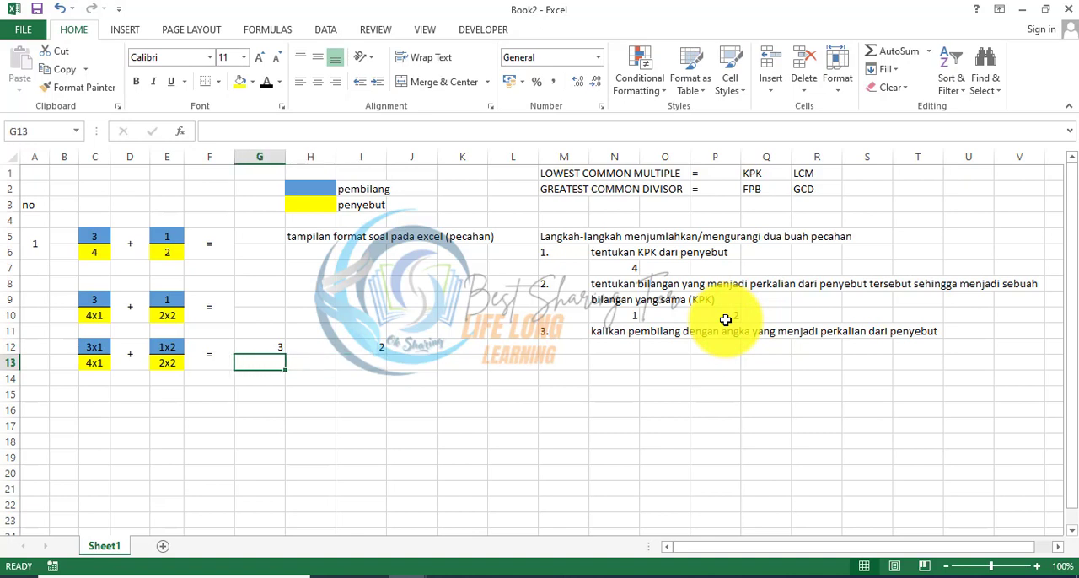
type("=")
left_click(623, 263)
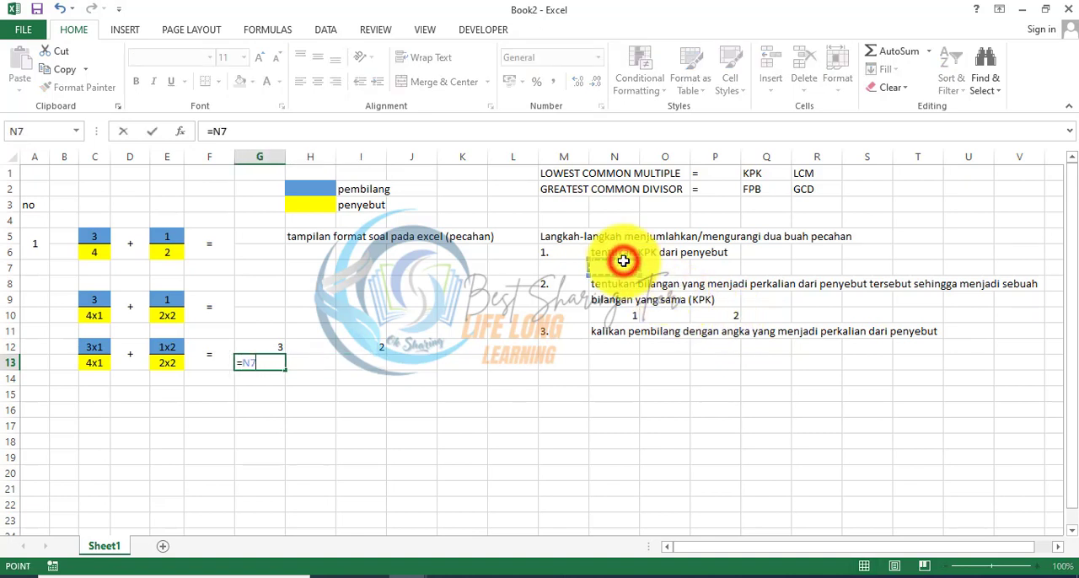
key("Return")
key("Up")
key("Right")
key("Right")
type("=")
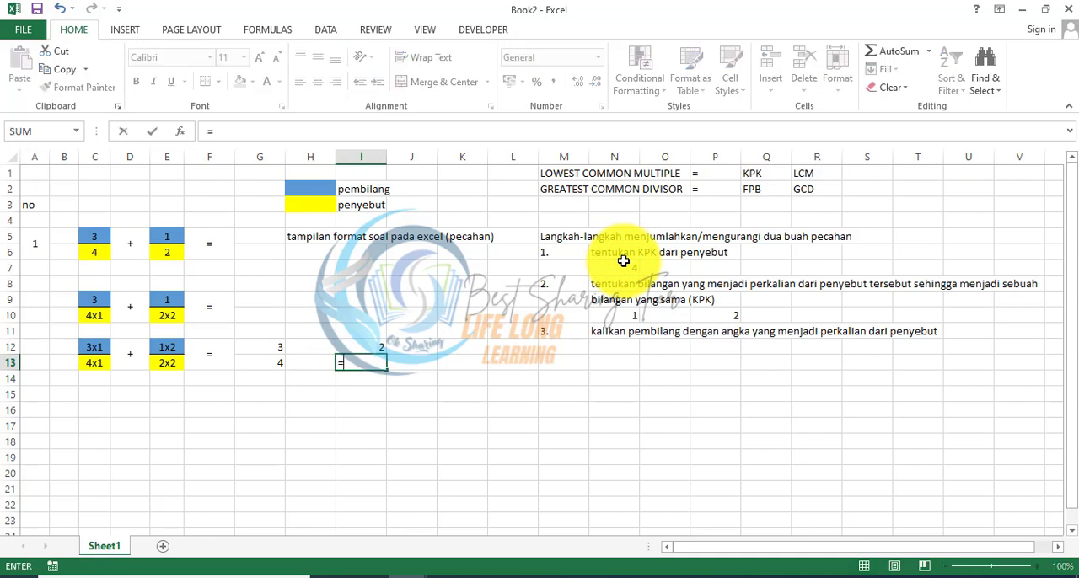
left_click(625, 266)
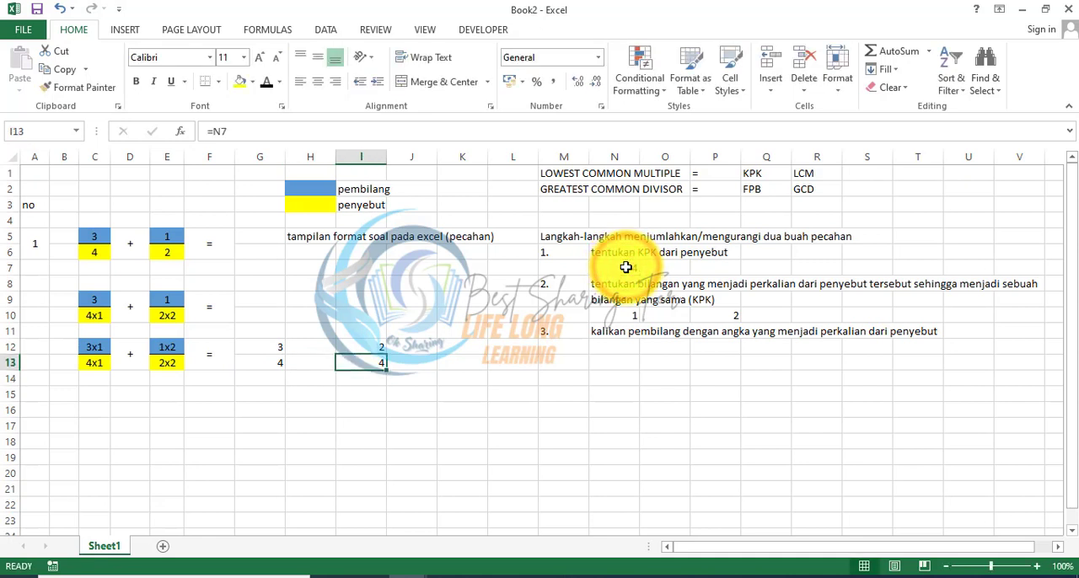
key("Return")
Step: Add a bottom border to the numerators in G12 and I12 as fraction bars
key("Up")
key("Up")
key("Left")
key("Left")
left_click(202, 84)
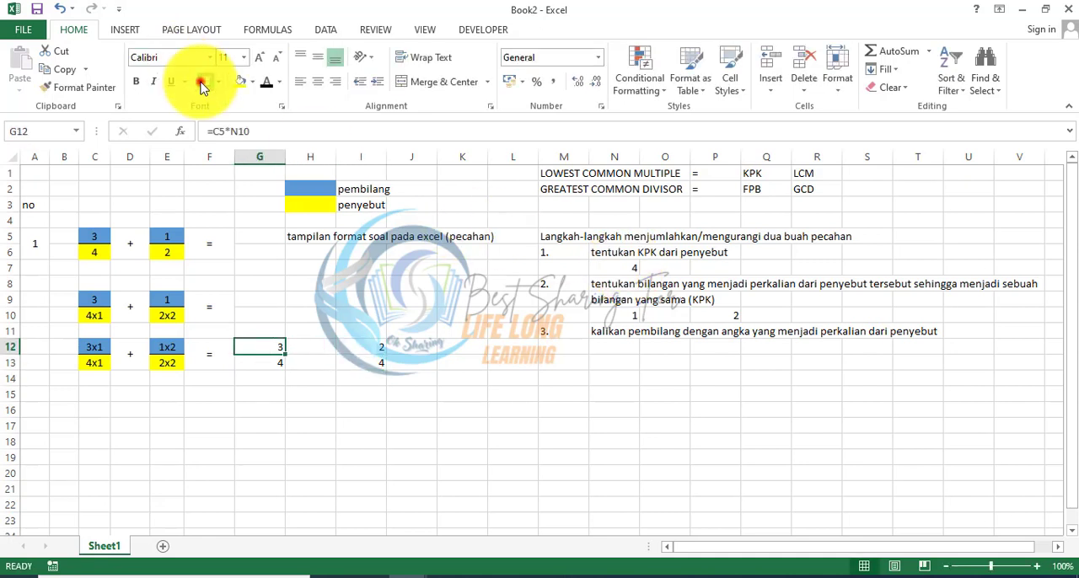
key("Right")
key("Right")
key("Right")
key("Left")
left_click(202, 82)
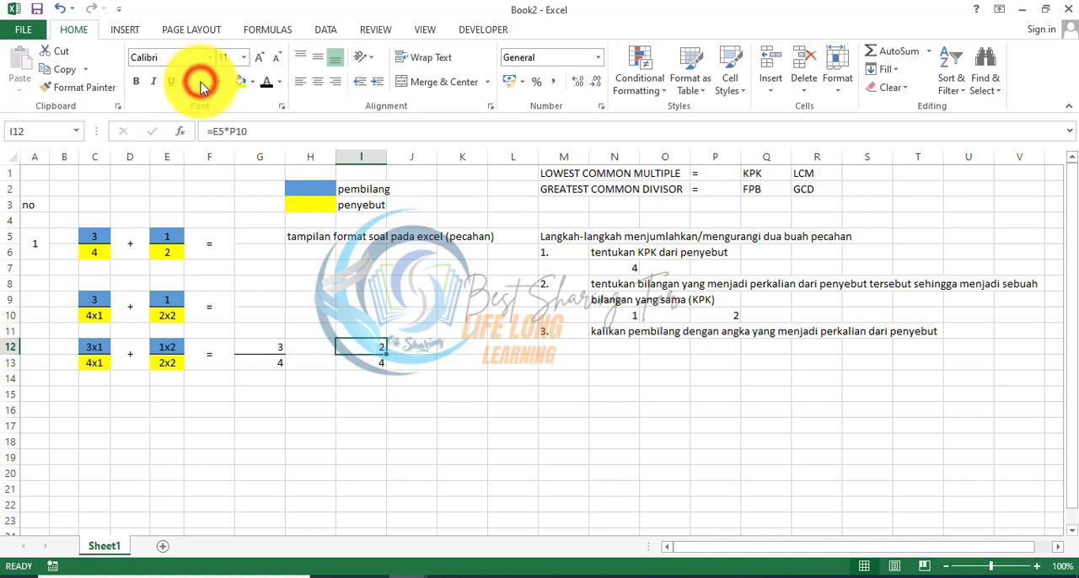
Step: Narrow columns G to I and centre the contents of G12:I13 vertically and horizontally
left_click_drag(261, 156, 318, 155)
left_click(258, 349)
left_click_drag(258, 349, 314, 362)
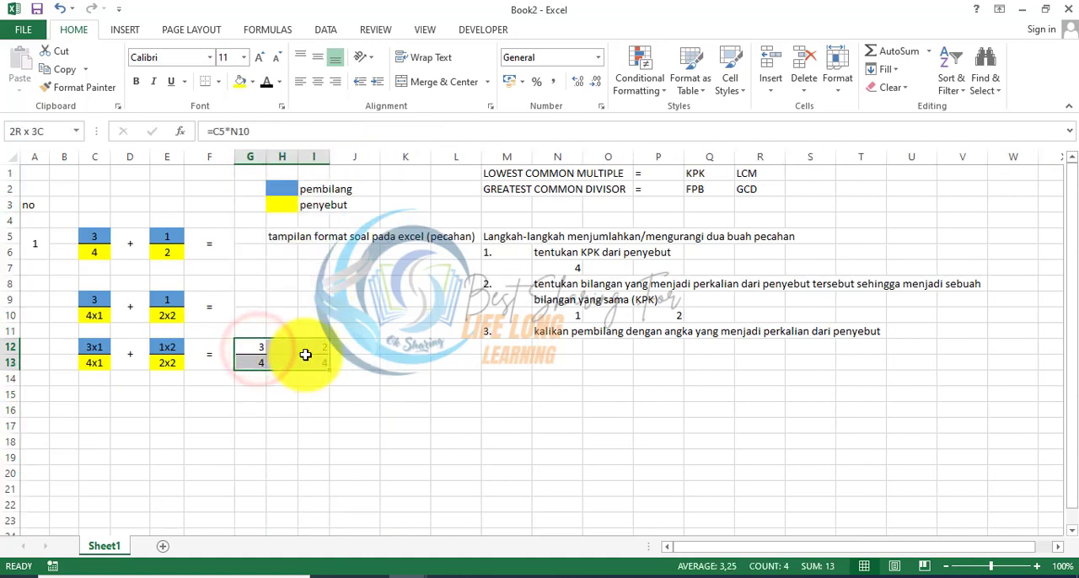
left_click(317, 81)
Step: Merge and centre H12:H13 and J12:J13 to hold the operator symbols
key("Right")
key("Up")
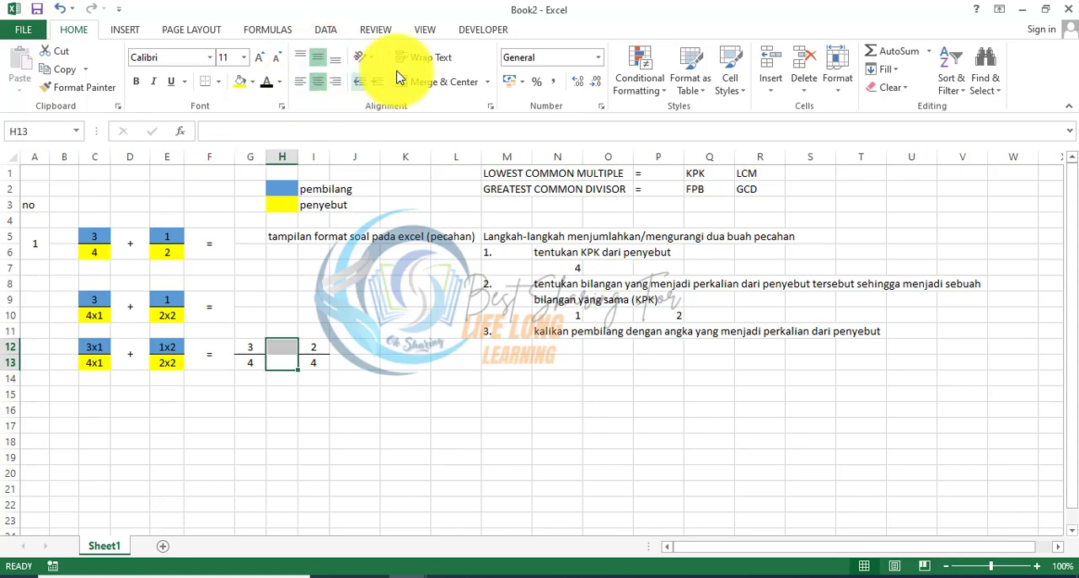
left_click(424, 87)
key("Right")
key("shift+Down")
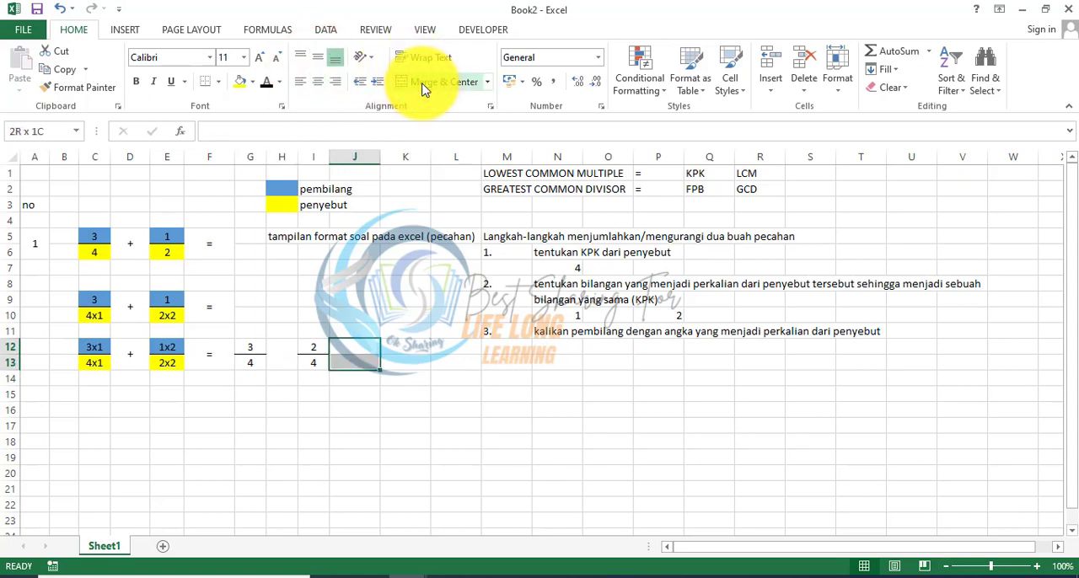
left_click(424, 87)
Step: Enter = in J12 and + in H12, and align the equals sign to the vertical middle
type("=")
key("Return")
key("Up")
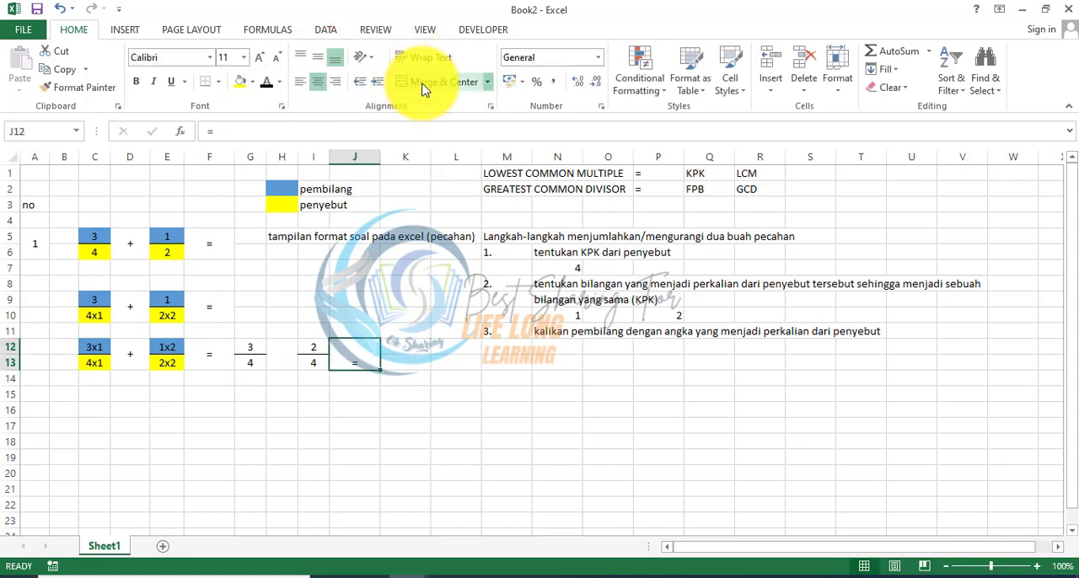
key("Left")
key("Left")
type("+")
key("Right")
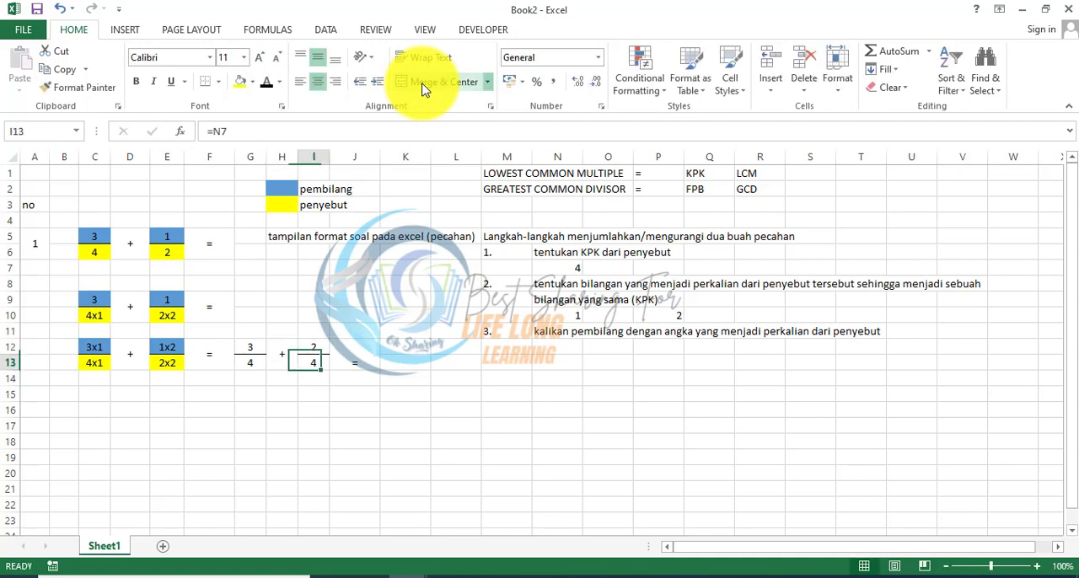
key("Right")
left_click(320, 64)
key("Down")
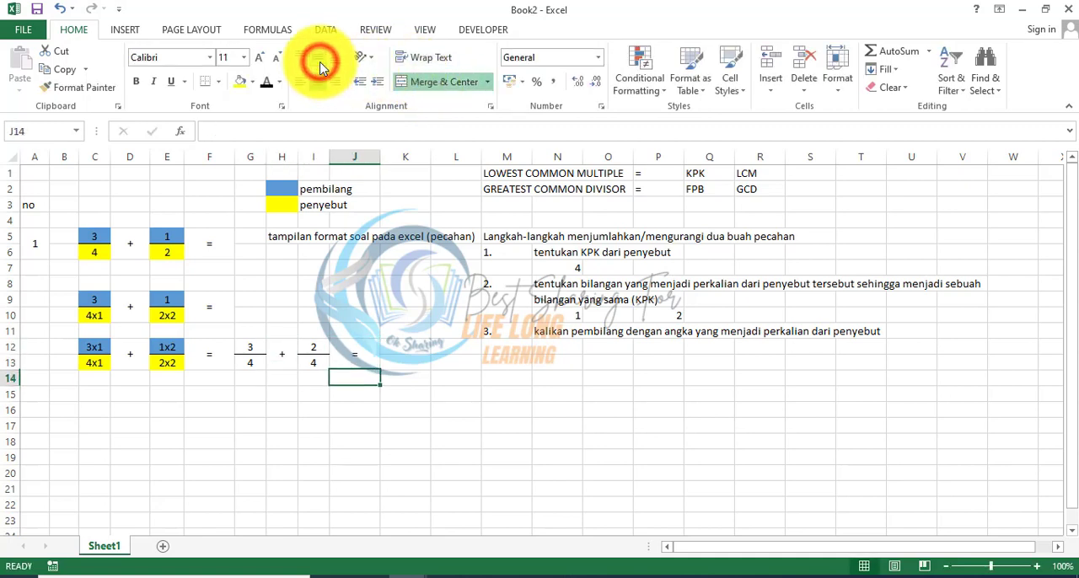
Step: Fill the denominator cells G13 and I13 with yellow
key("Up")
key("Left")
key("Left")
key("Left")
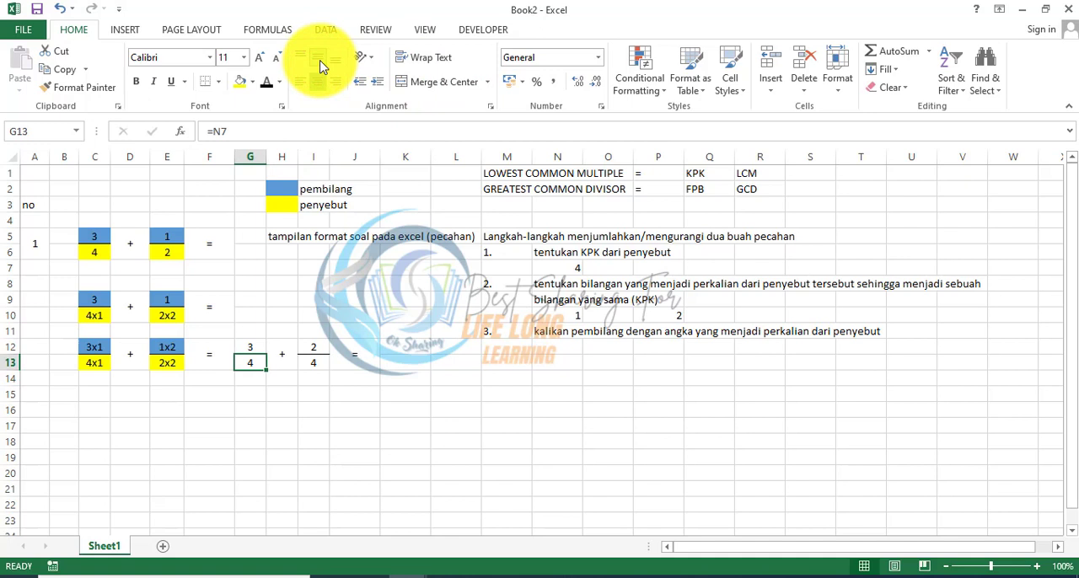
left_click(241, 84)
key("Right")
key("Right")
left_click(244, 89)
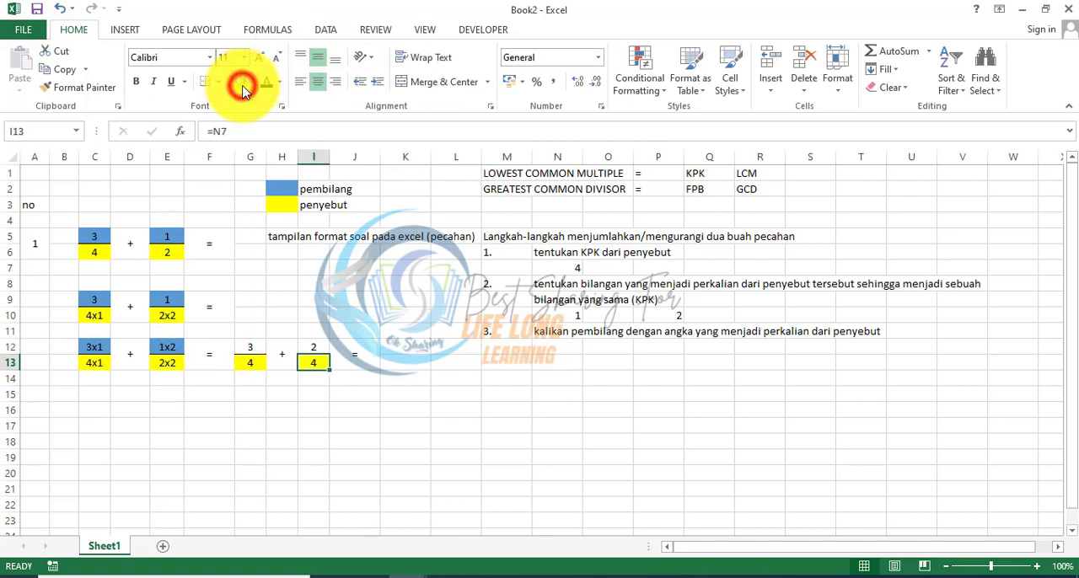
Step: Fill the numerator cells G12 and I12 with the blue theme colour of the pembilang legend
key("Up")
key("Left")
key("Left")
left_click(252, 83)
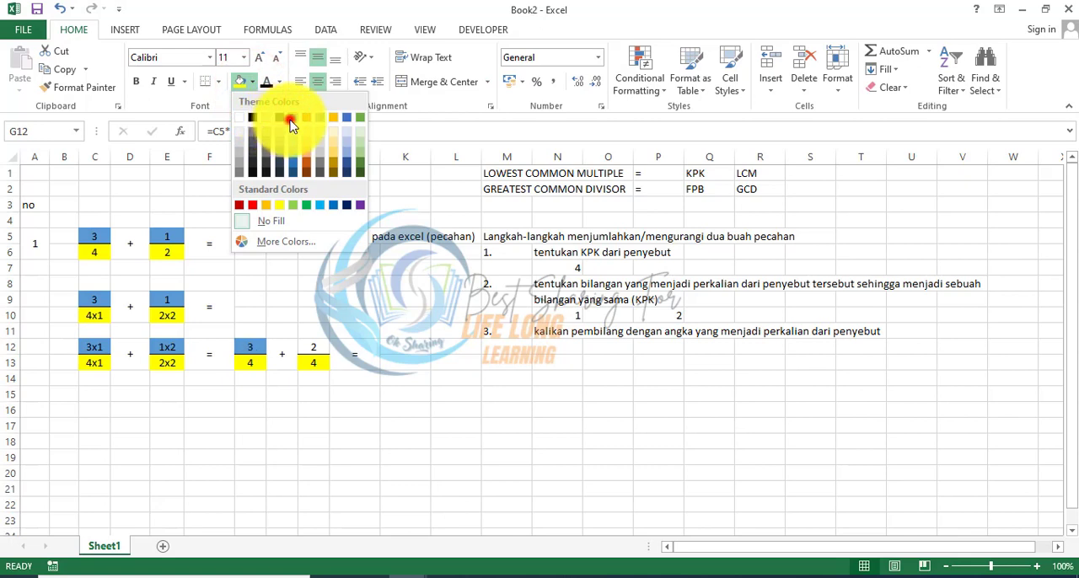
left_click(290, 123)
key("Right")
key("Right")
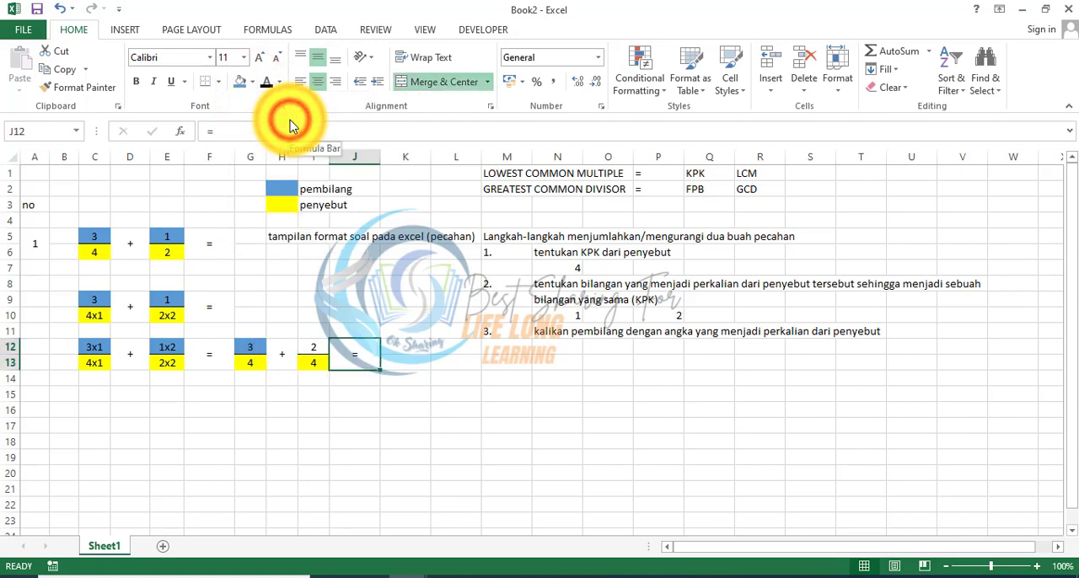
left_click(241, 82)
Step: Enter step 4 in M13:N13 with the text "Jika penyebut sudah sama, maka kita tinggal jumlahkan pembilang"
key("Right")
key("Right")
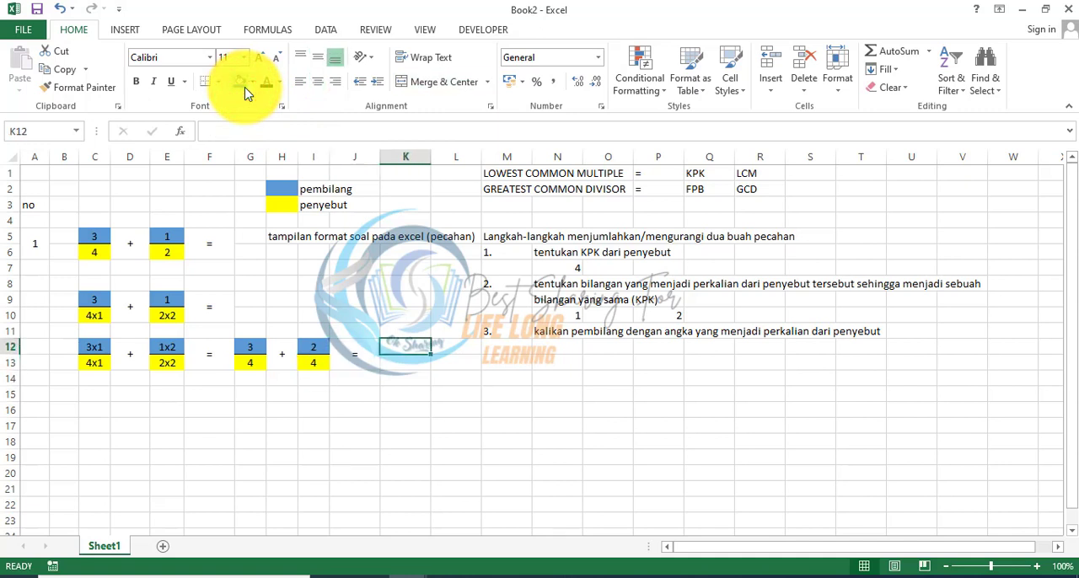
key("Right")
key("Right")
key("Down")
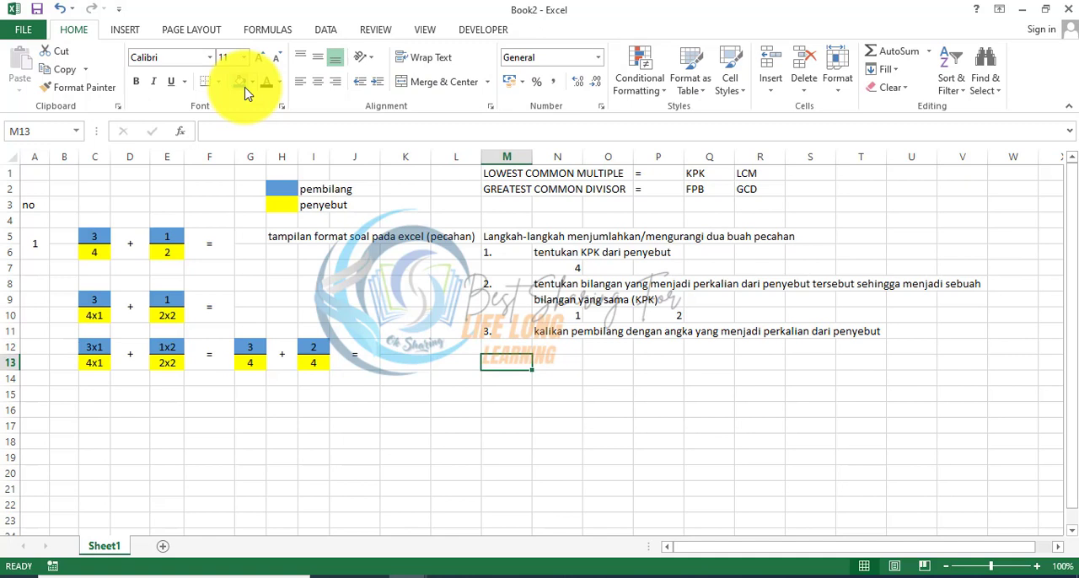
type("4.")
key("Right")
type("Ji")
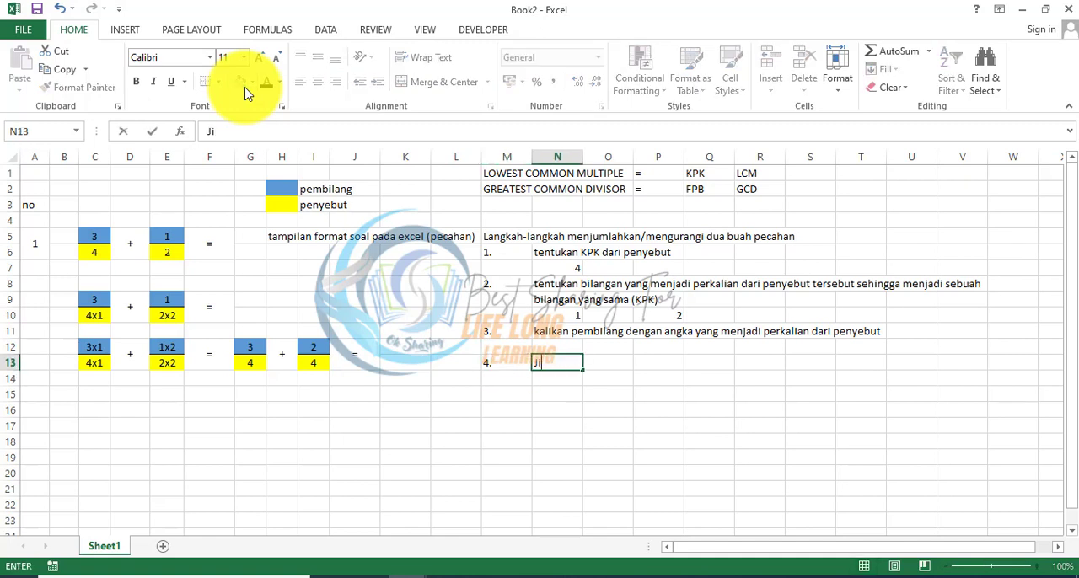
type("ka penyebut sud")
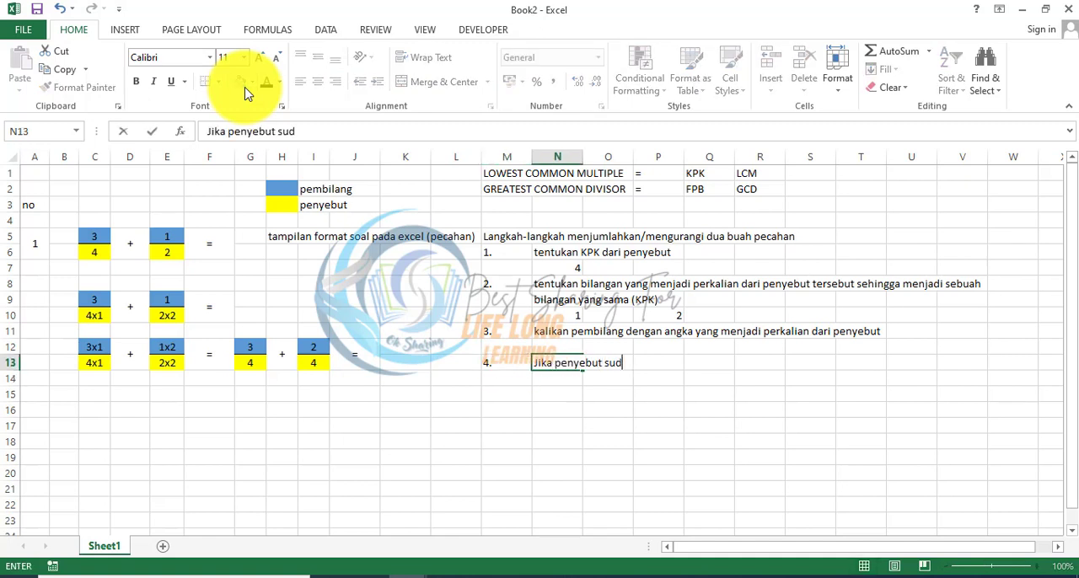
type("ah sama, maka k")
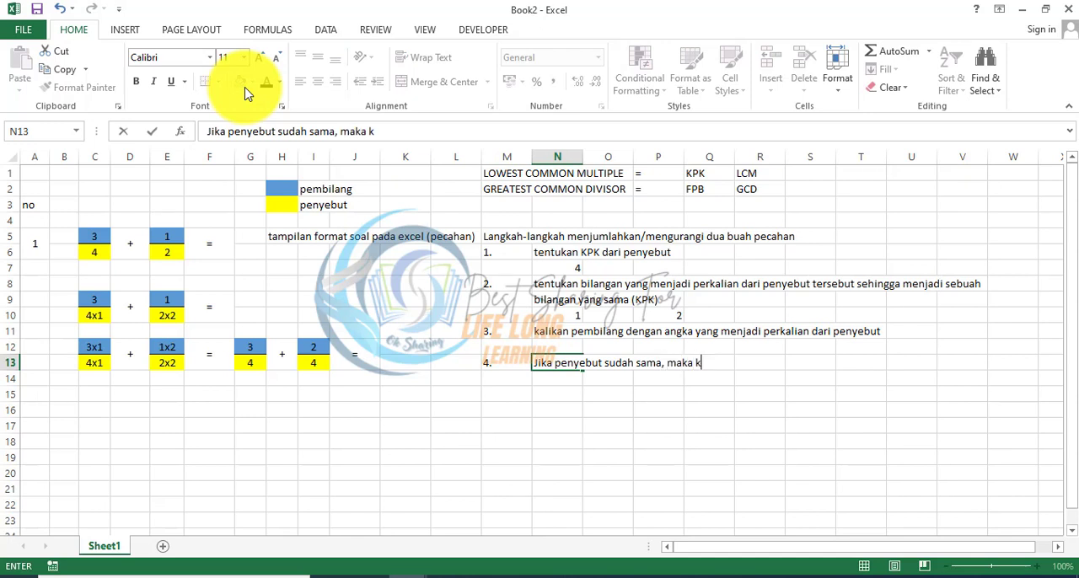
type("ita tinggal jum")
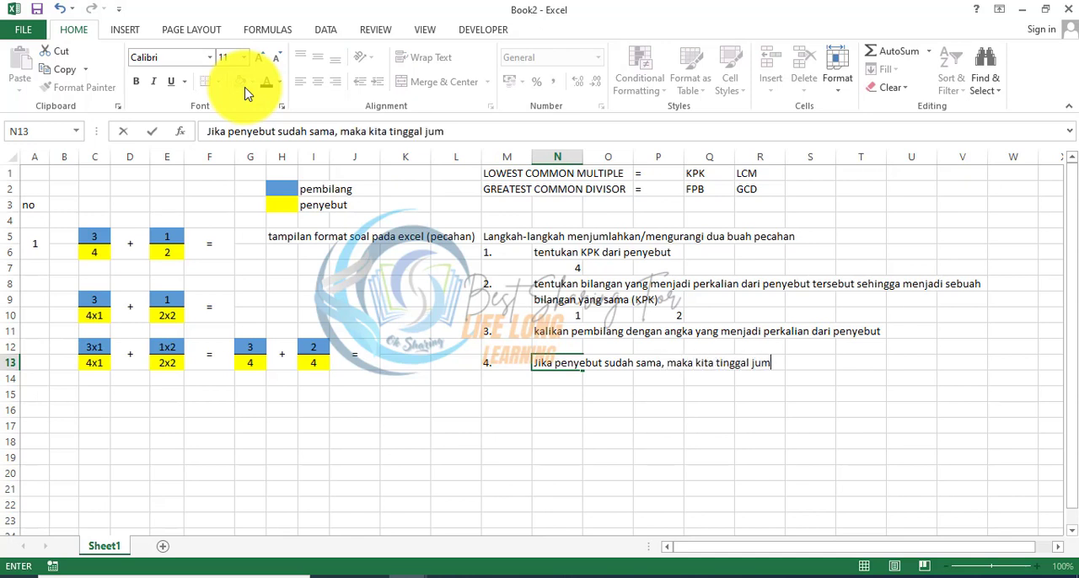
type("lahkan pembilang")
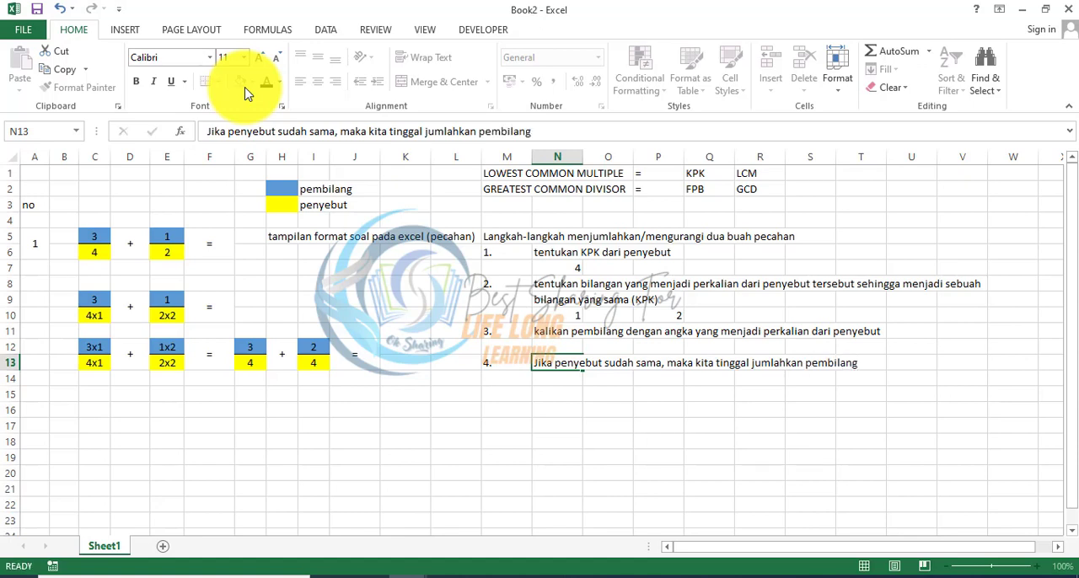
key("Return")
Step: Add the two numerators in K12 with the formula =G12+I12
key("Left")
key("Left")
key("Up")
key("Left")
key("Right")
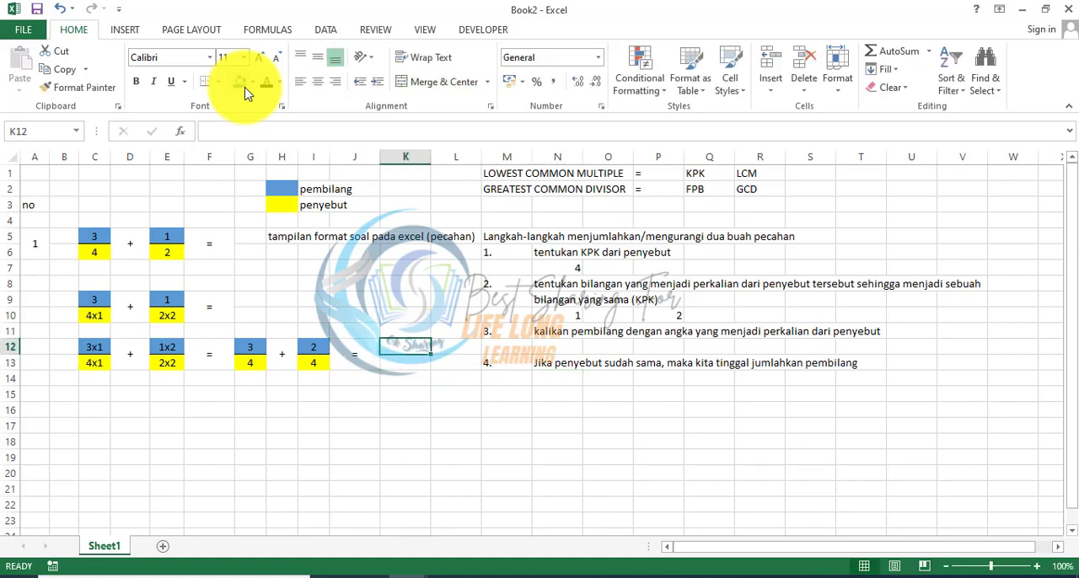
key("shift+Down")
key("shift+Up")
type("=")
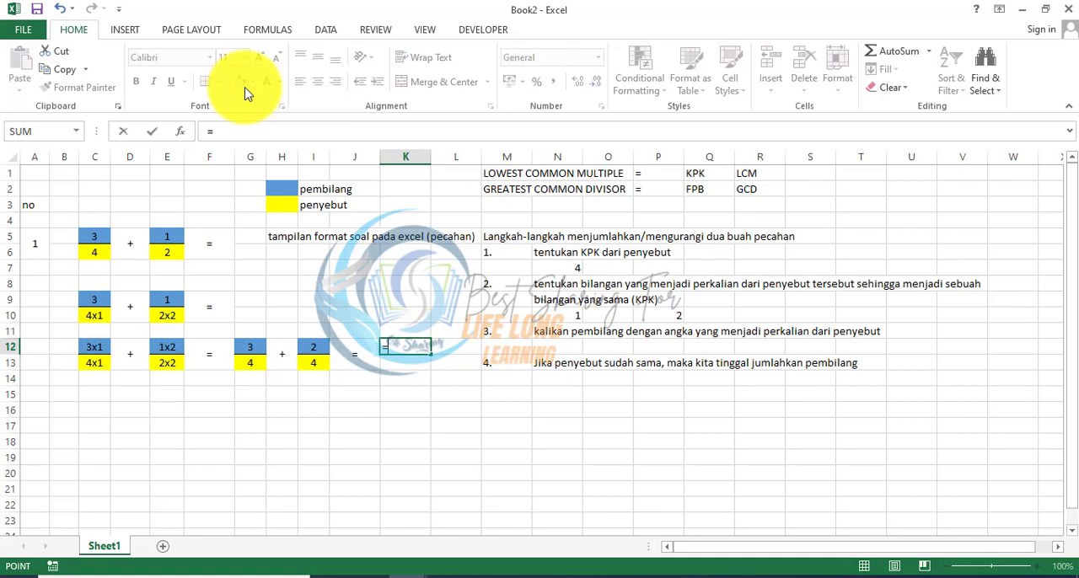
key("Left")
key("Left")
key("Left")
key("Left")
type("+")
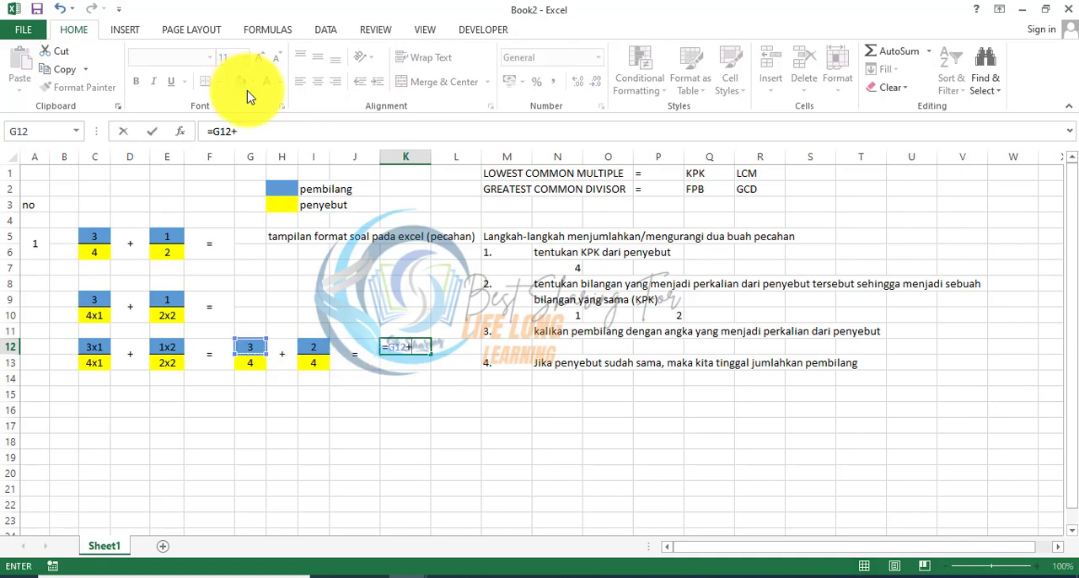
left_click(319, 343)
key("Return")
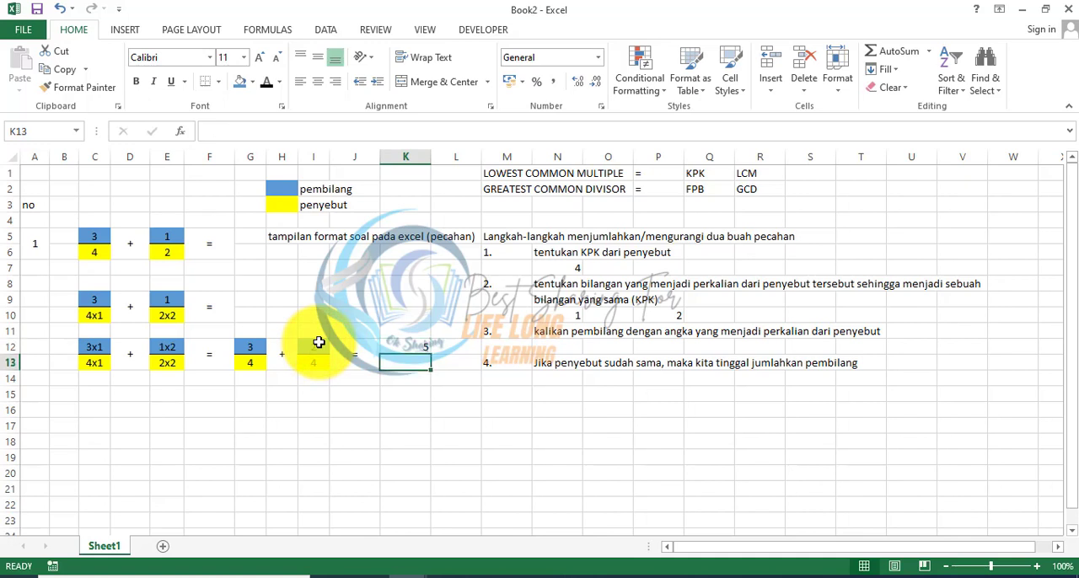
Step: Link the result's denominator in K13 to the common denominator with the formula =I13
type("=")
key("Up")
key("Left")
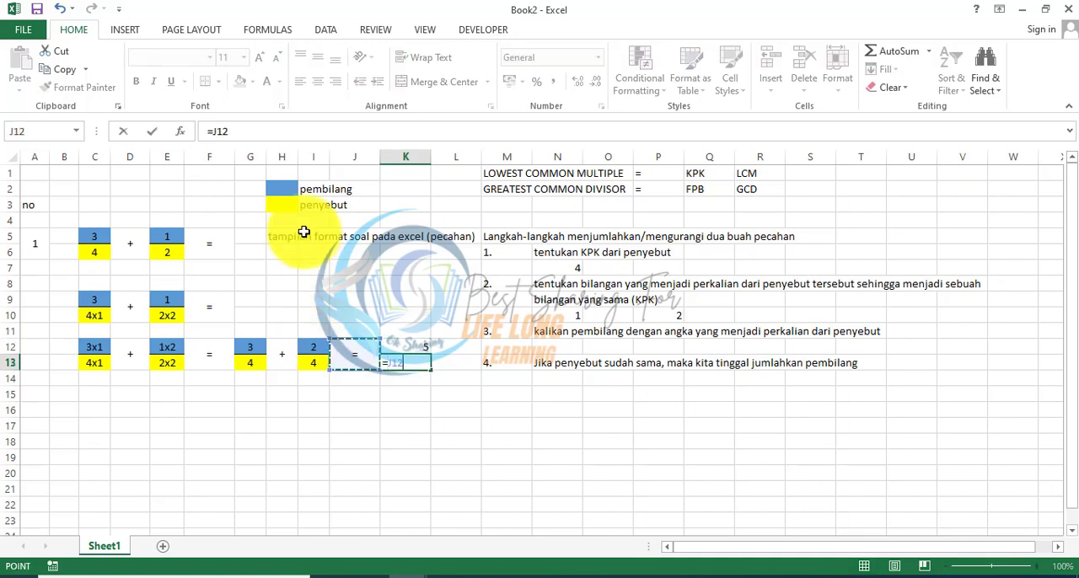
key("Left")
key("Down")
key("Return")
Step: Enter the note "INGAT!!! PENYEBUTNYA TIDAK PERLU DIJUMLAHKAN!" in N14 beneath the fourth step
key("Right")
key("Right")
key("Right")
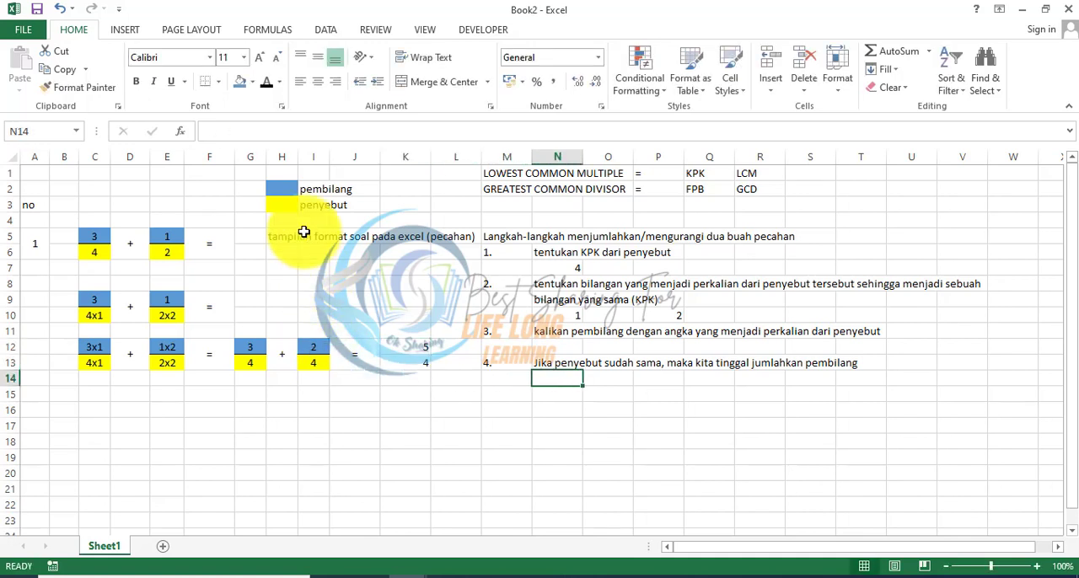
type("INGAT!!")
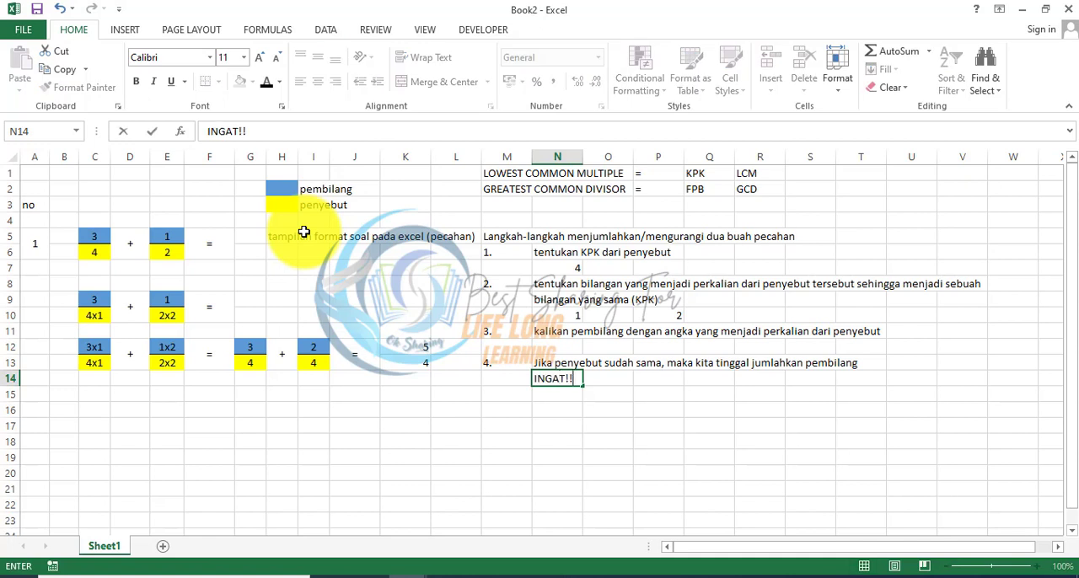
type("! PENYEBUT")
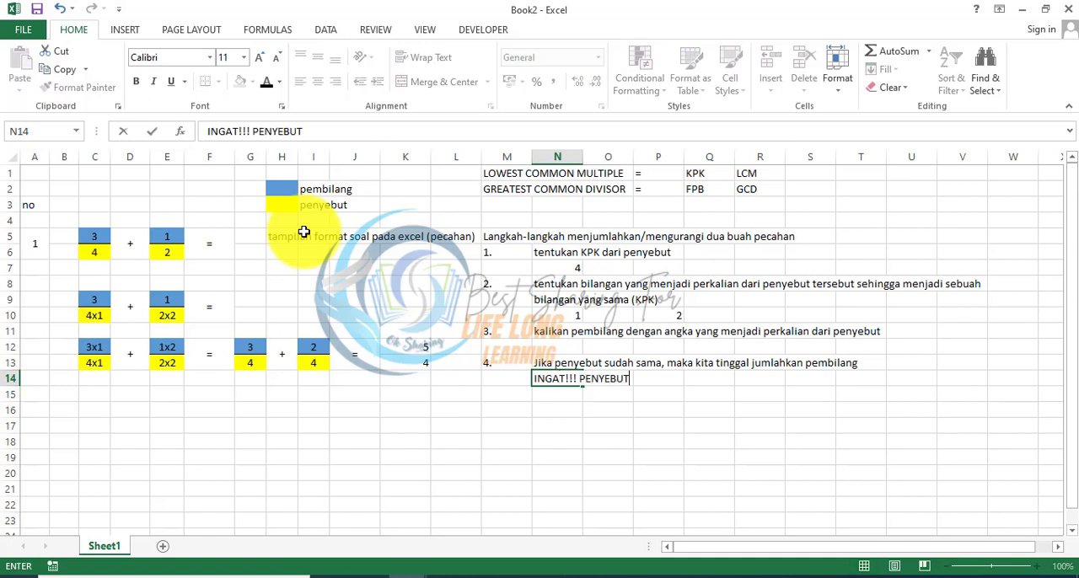
type("NYA TIDAK PERLU DI")
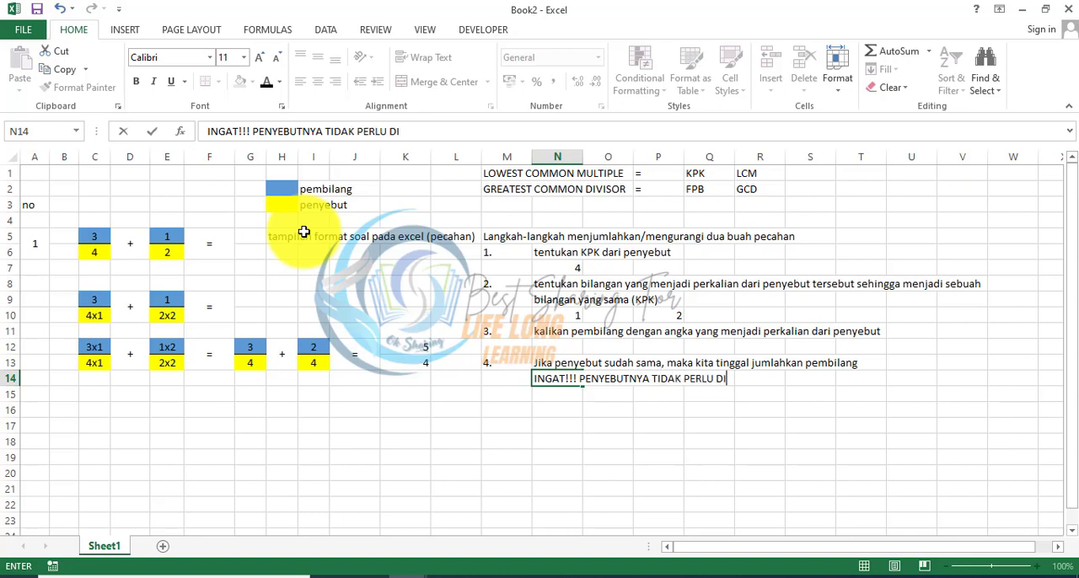
type("JUMLAHKAN!")
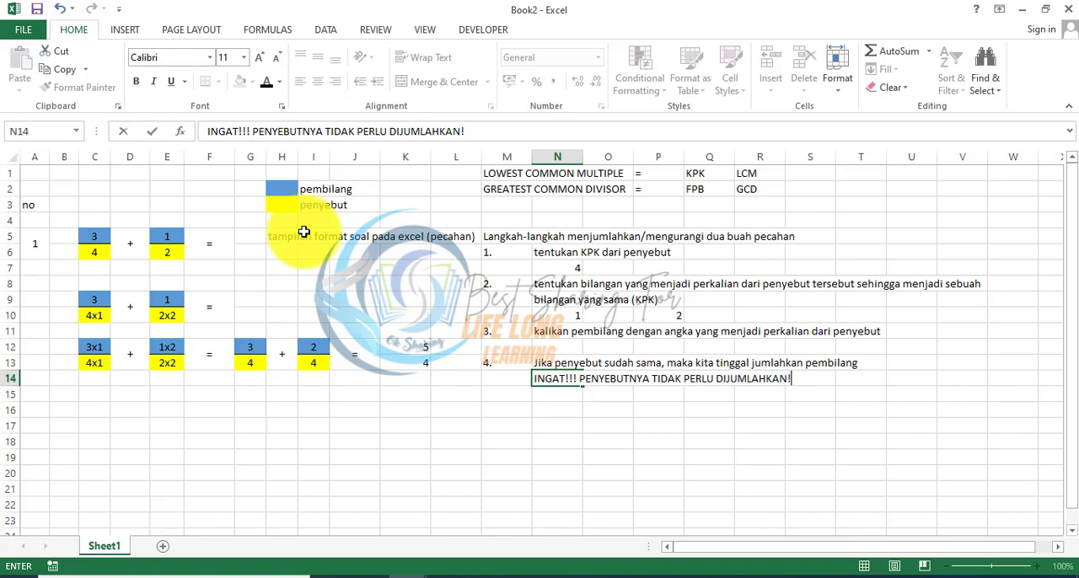
key("Return")
Step: Centre the result fraction in K12:K13 horizontally and align it to the vertical middle
key("Left")
key("Left")
key("Up")
key("Up")
key("Left")
key("shift+Up")
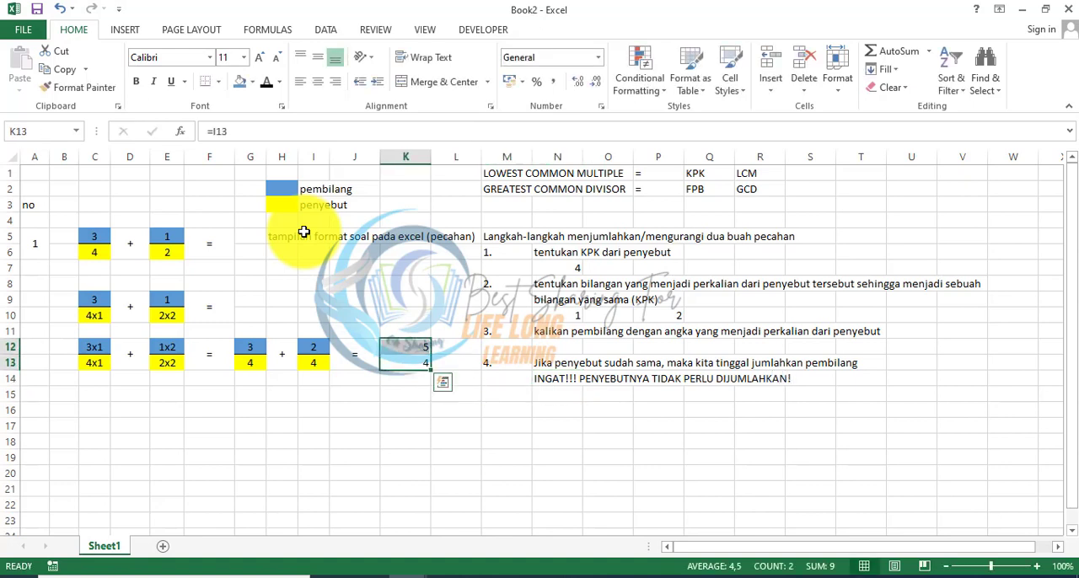
left_click(314, 82)
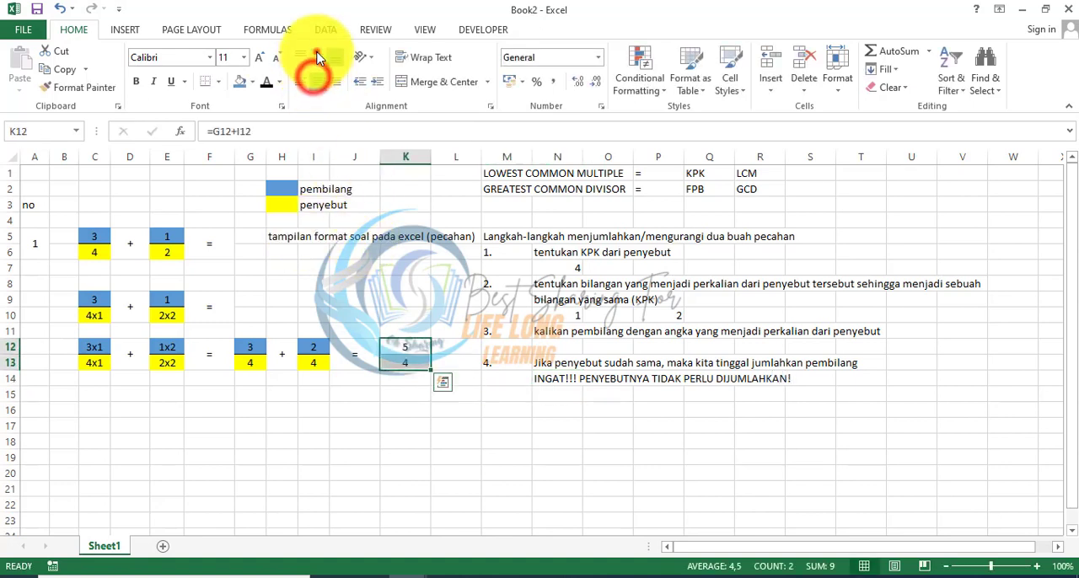
left_click(317, 58)
left_click(207, 83)
key("Down")
key("Down")
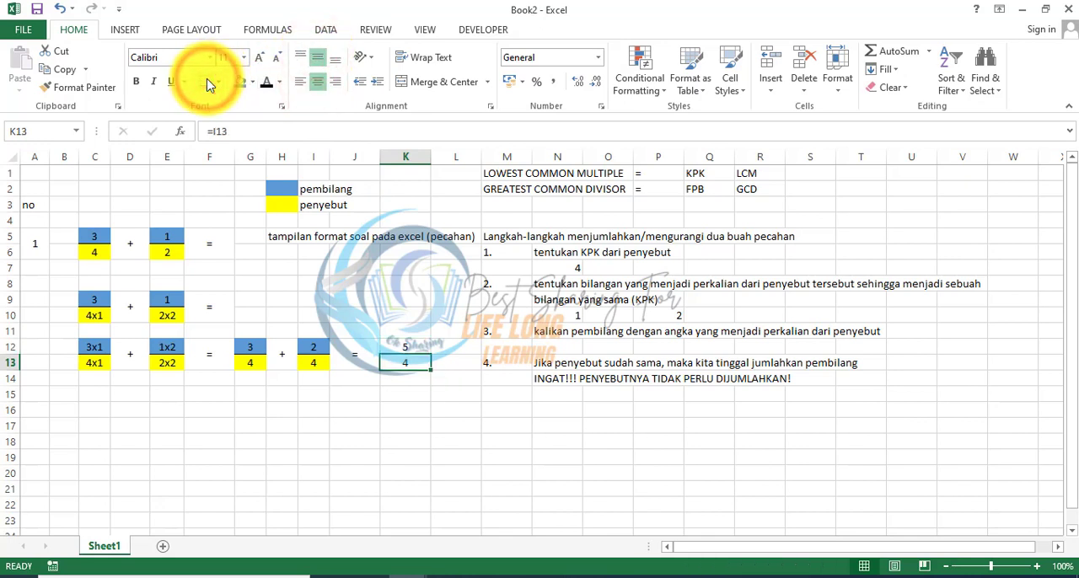
key("Up")
key("Up")
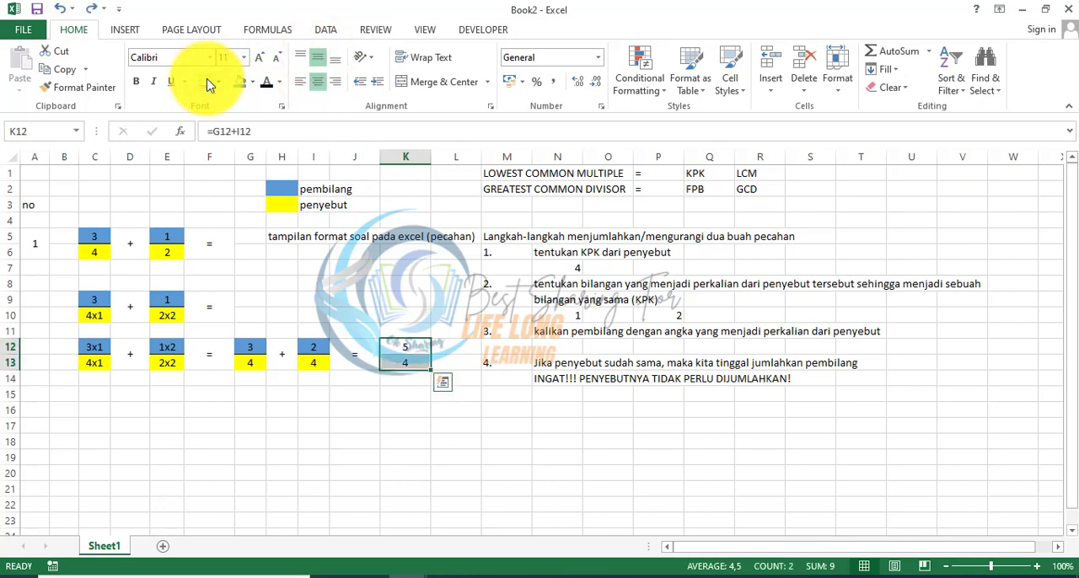
left_click(208, 83)
key("Down")
key("ctrl+Down")
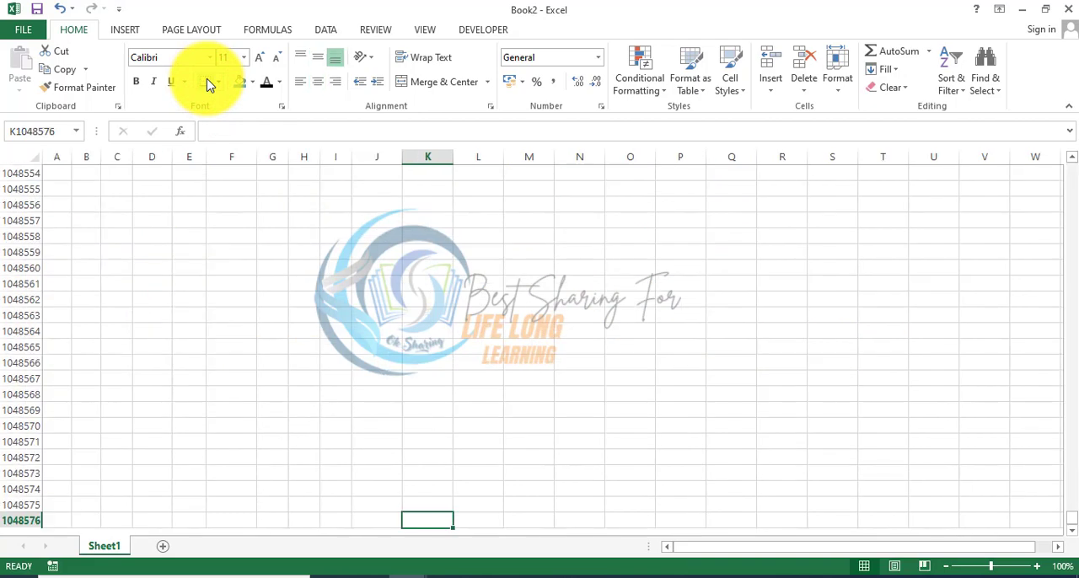
key("ctrl+Up")
key("ctrl+Up")
key("ctrl+Up")
key("ctrl+z")
key("ctrl+z")
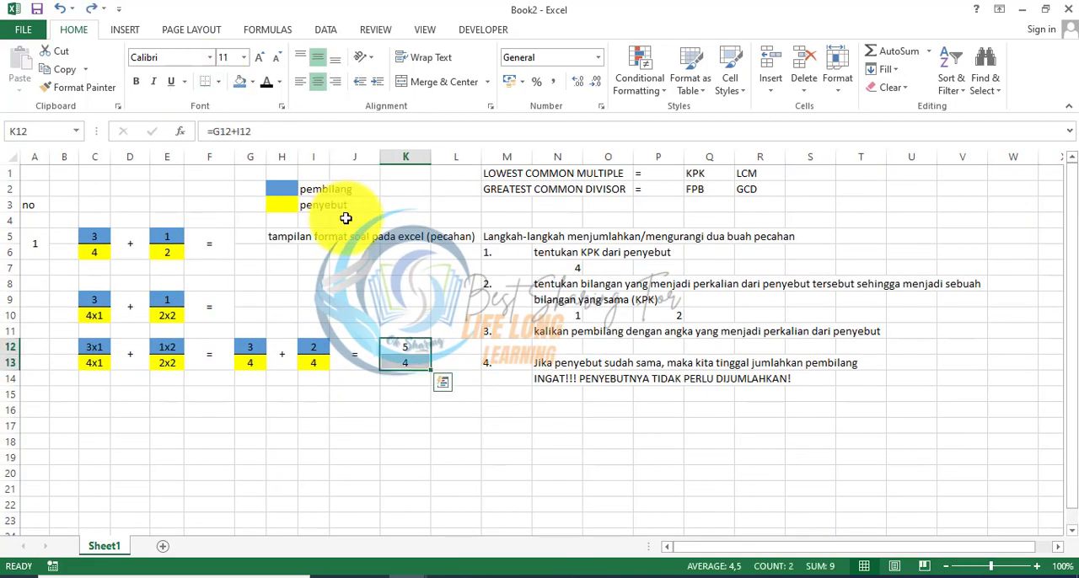
Step: Add a bottom border to K12 as the fraction line of the result
left_click(407, 349)
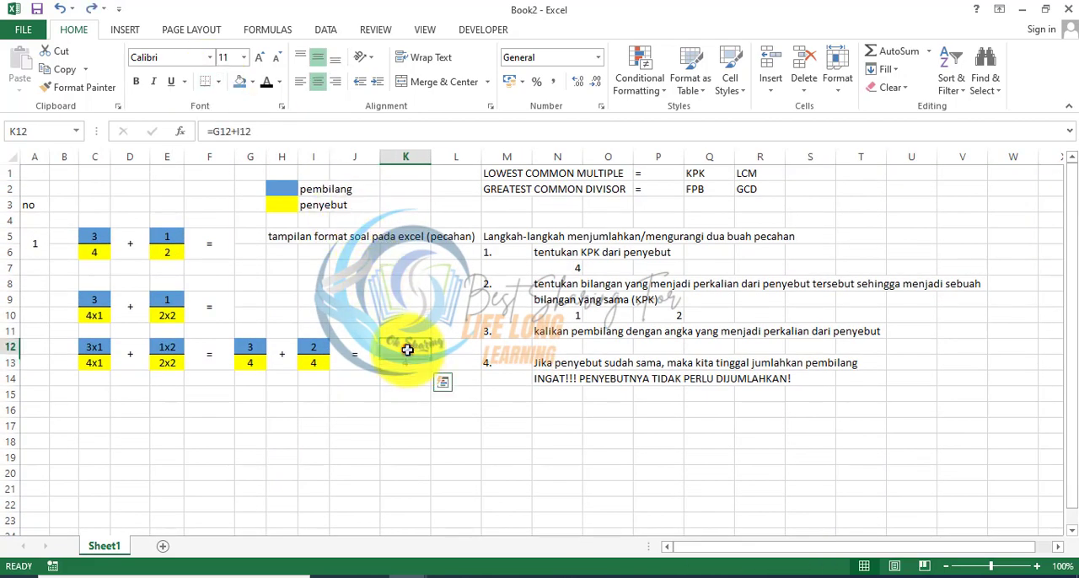
left_click(204, 81)
left_click(411, 455)
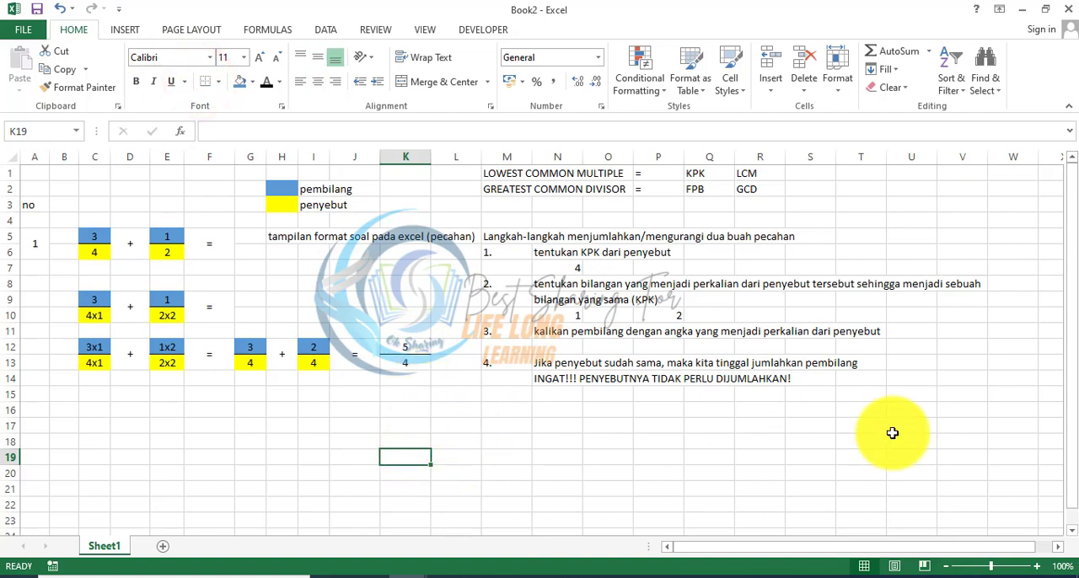
left_click_drag(891, 432, 411, 244)
left_click(420, 455)
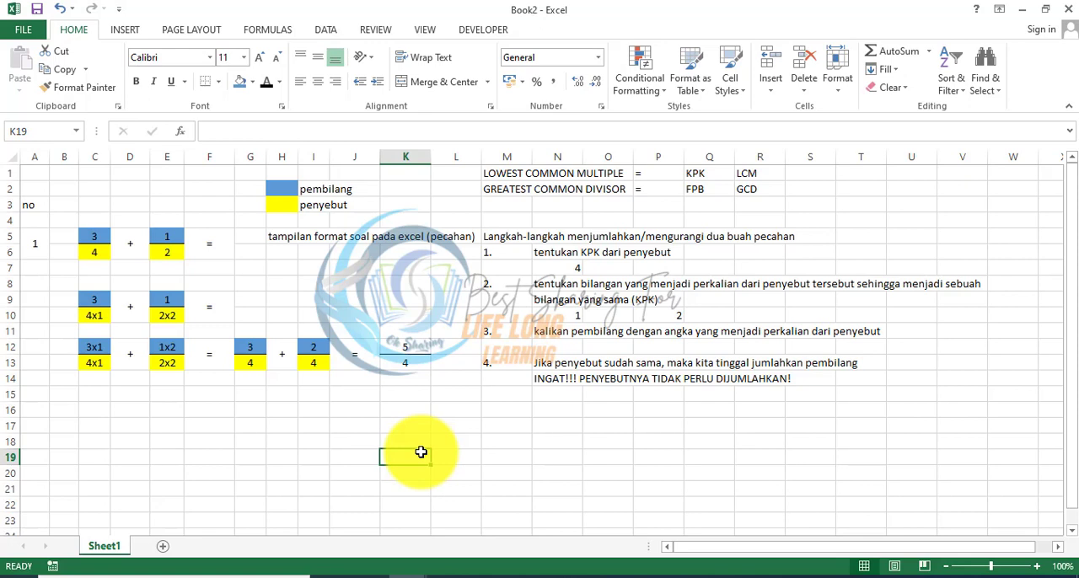
left_click_drag(91, 236, 106, 247)
left_click(160, 246)
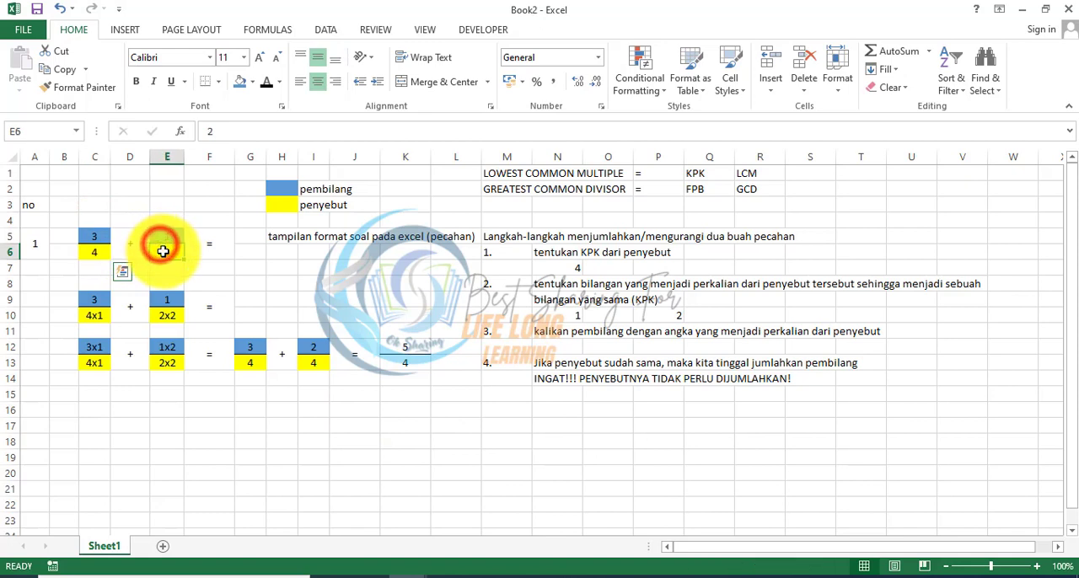
left_click(140, 395)
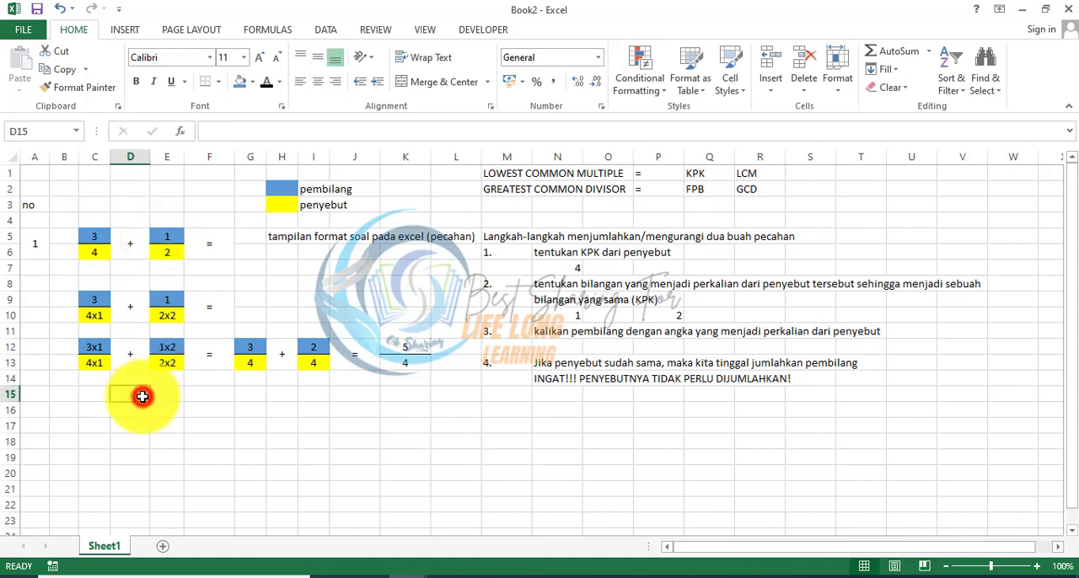
Step: List RANDBETWEEN in M16 and SPINNER in M17 below the solution steps
left_click(39, 409)
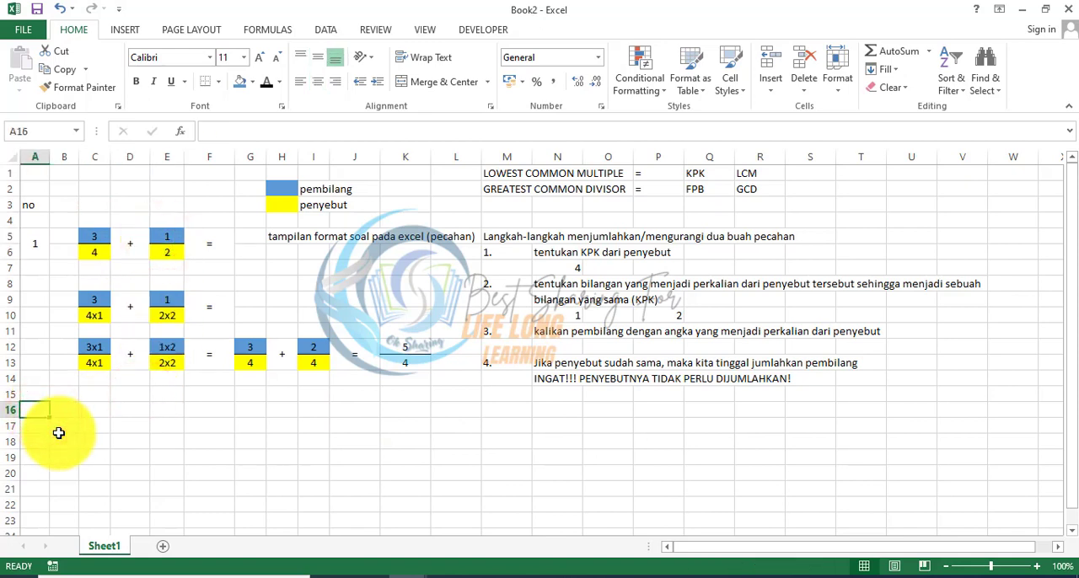
key("Right")
key("Right")
key("Right")
key("Right")
key("Right")
key("Right")
key("Right")
key("Right")
key("Right")
key("Right")
key("Right")
key("Right")
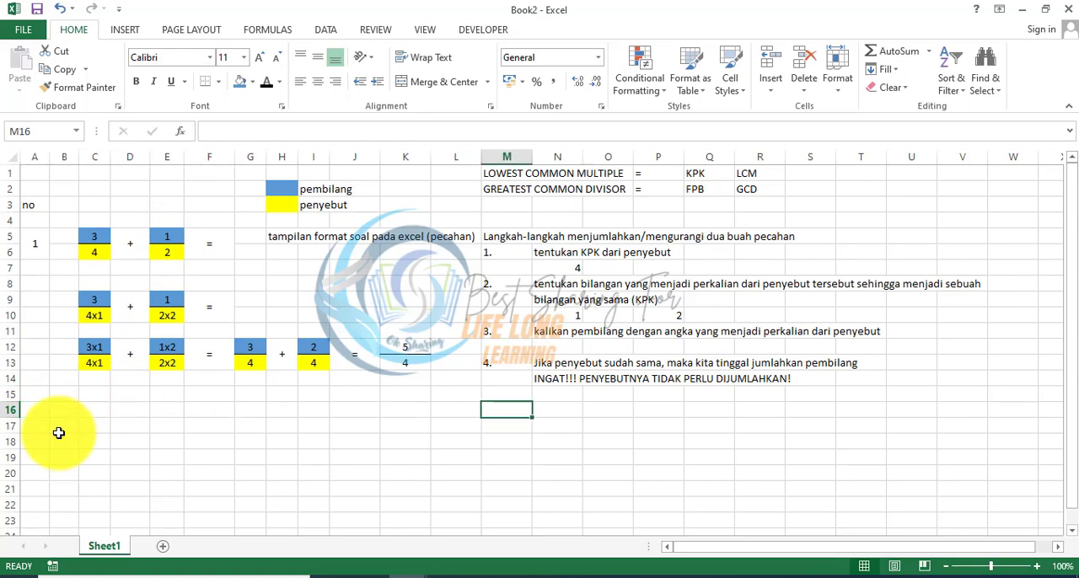
type("RANDB")
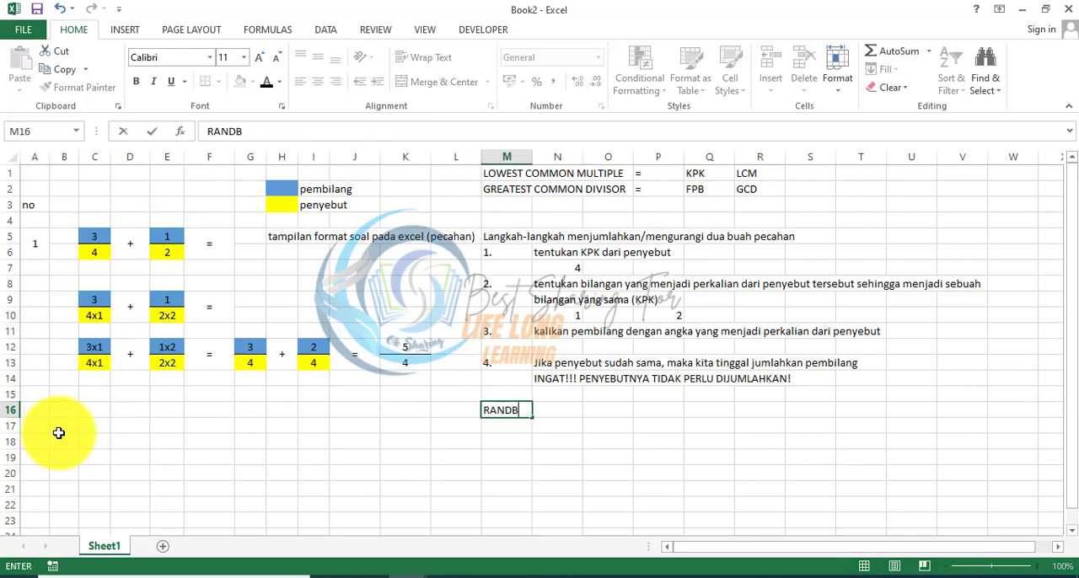
type("ETWEEN")
key("Return")
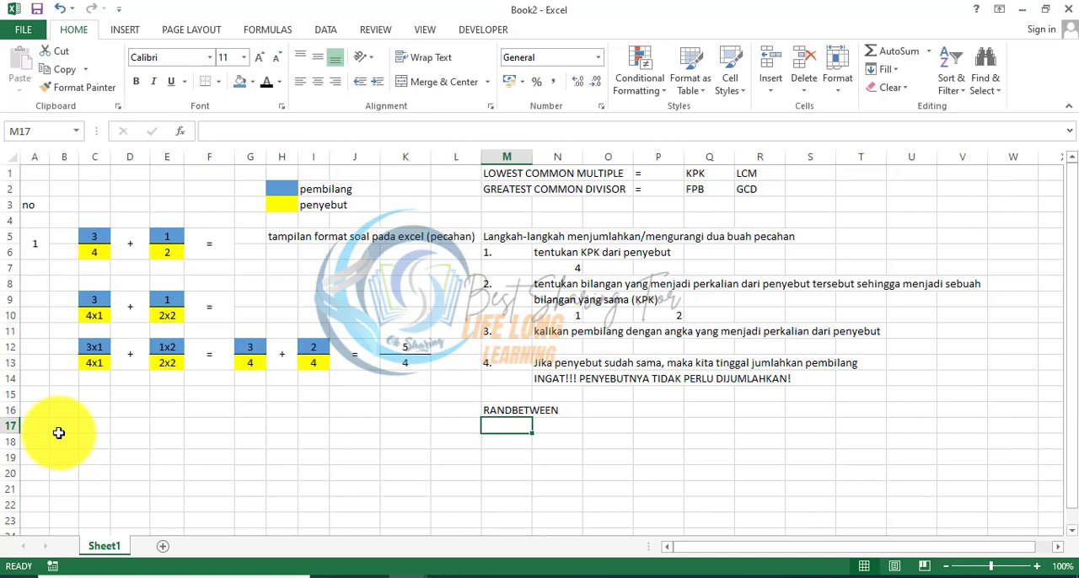
type("SPINNER")
key("Return")
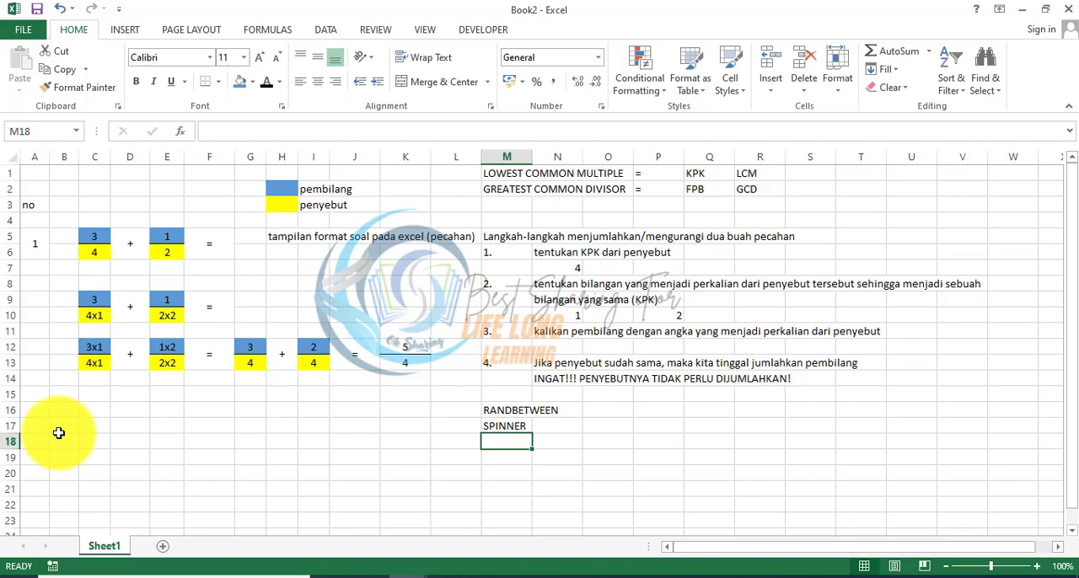
Step: Copy the first question in A5:F6, including its number, and paste it at A19 below the worked solution
key("Home")
key("Down")
key("Down")
key("Down")
key("Down")
key("Down")
key("Down")
key("Down")
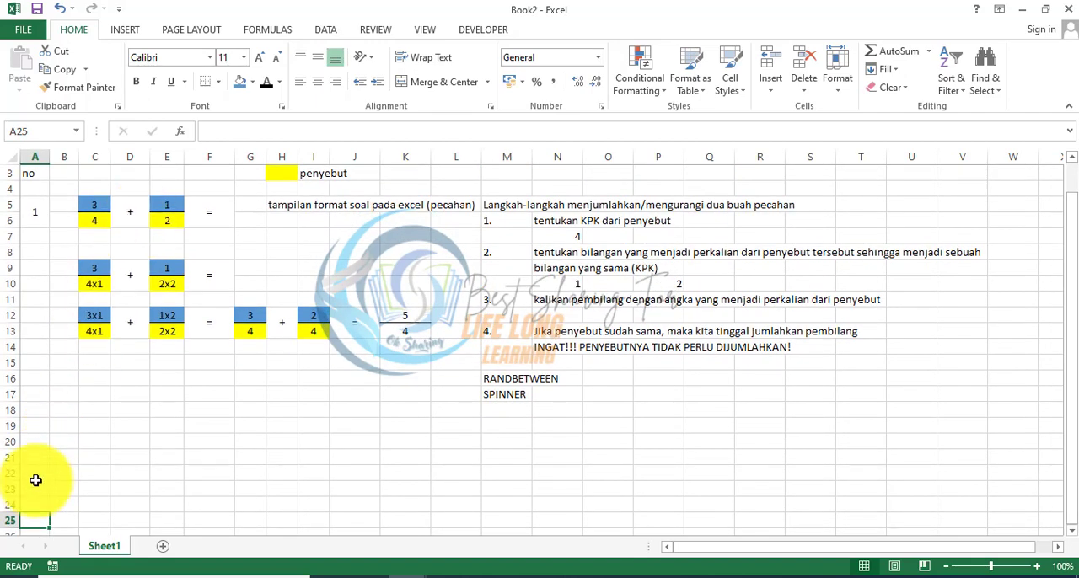
left_click(37, 466)
left_click_drag(37, 211, 188, 211)
key("ctrl+c")
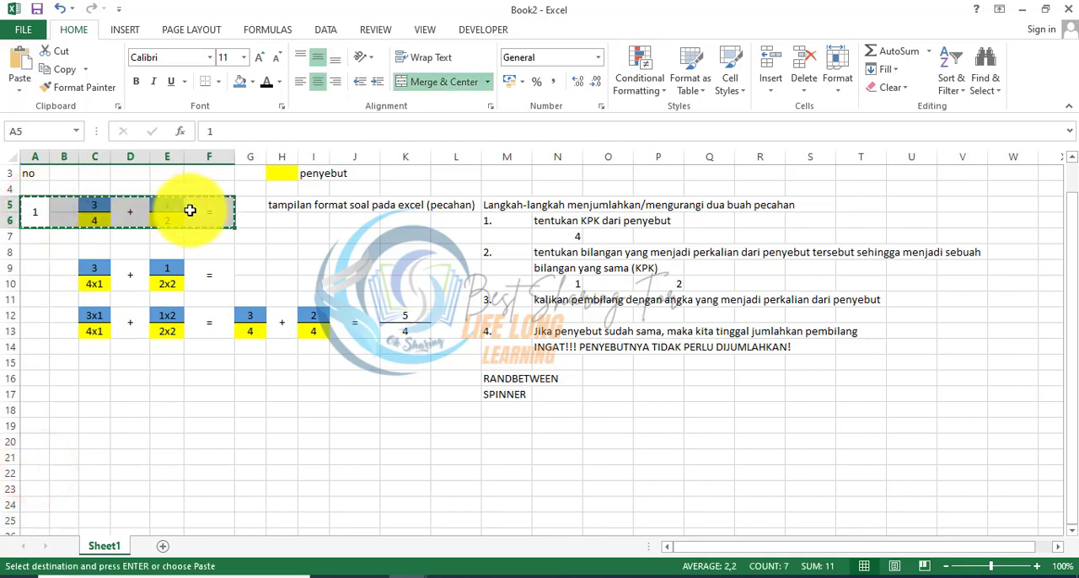
left_click(48, 432)
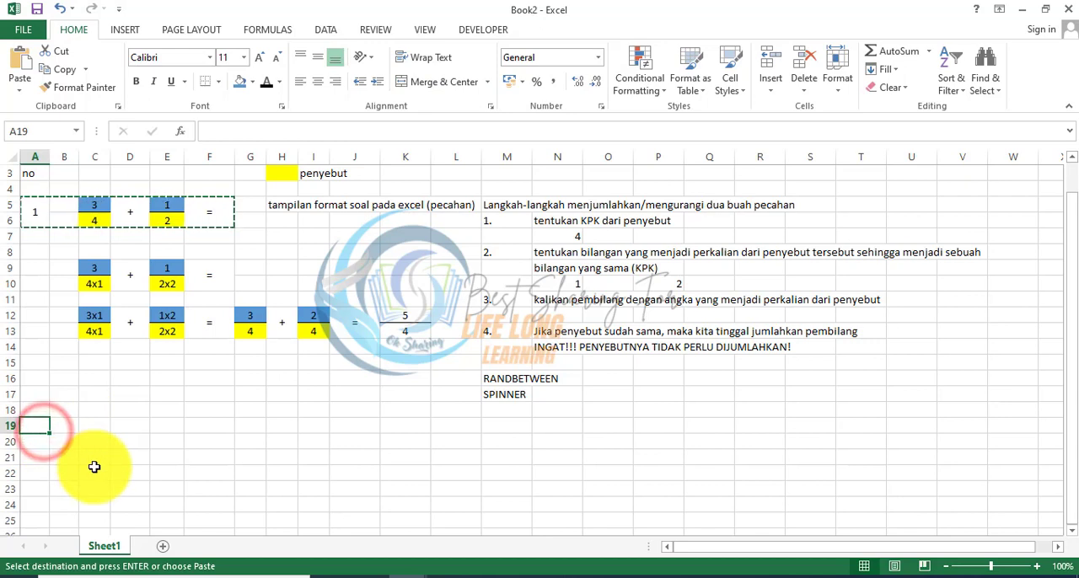
key("ctrl+v")
Step: Replace the first fraction's numerator in C19 with the formula =RANDBETWEEN(1;2)
key("Right")
key("Right")
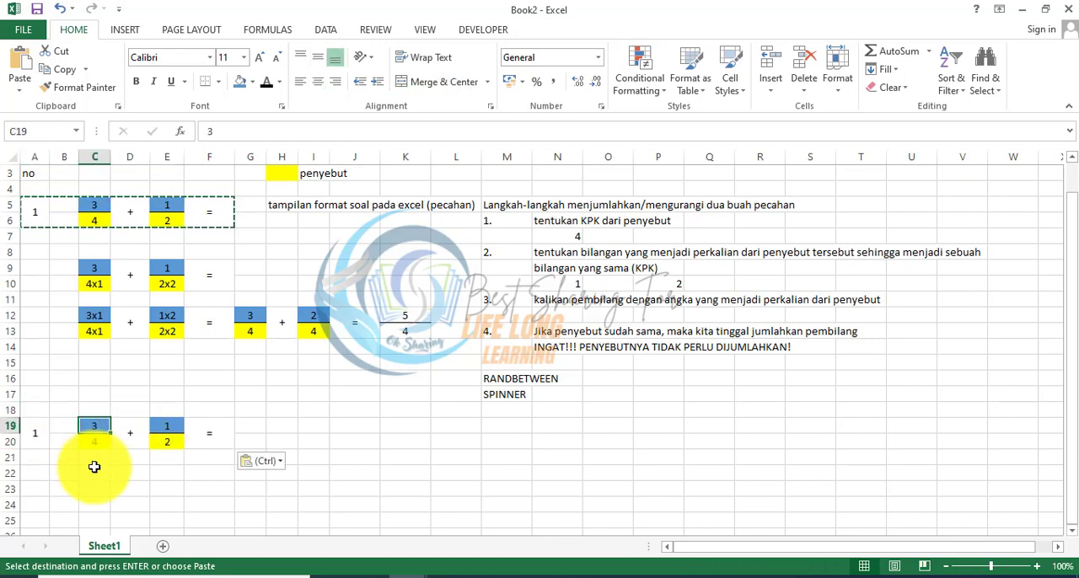
type("=RA")
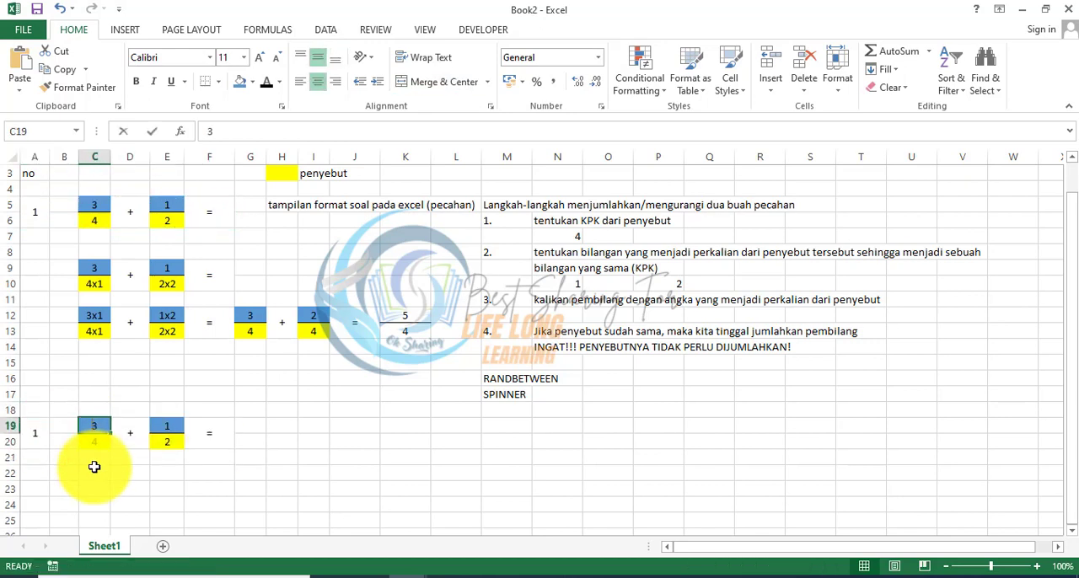
type("NDB")
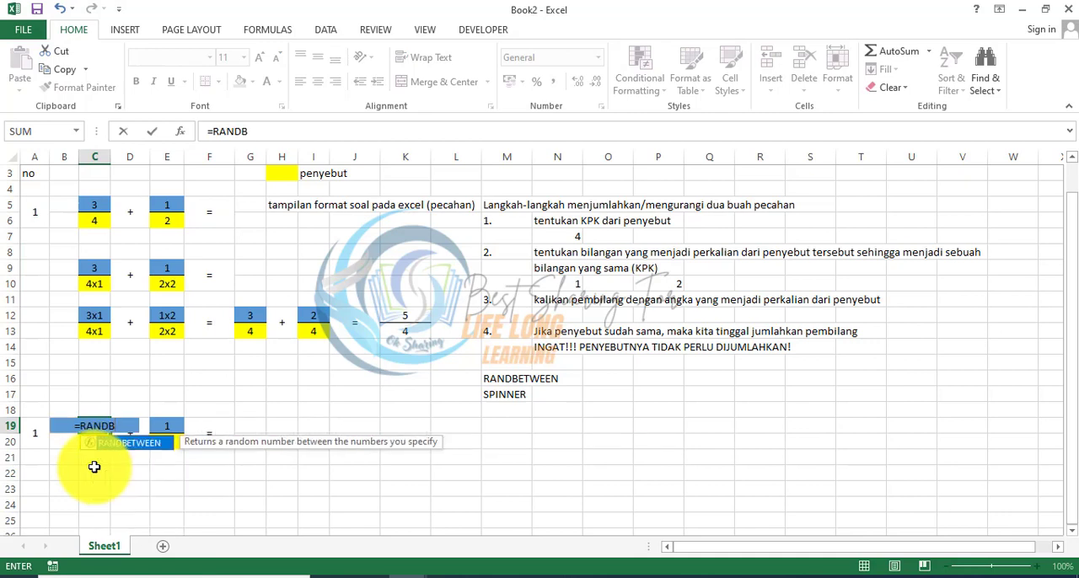
type("ETWEEN(")
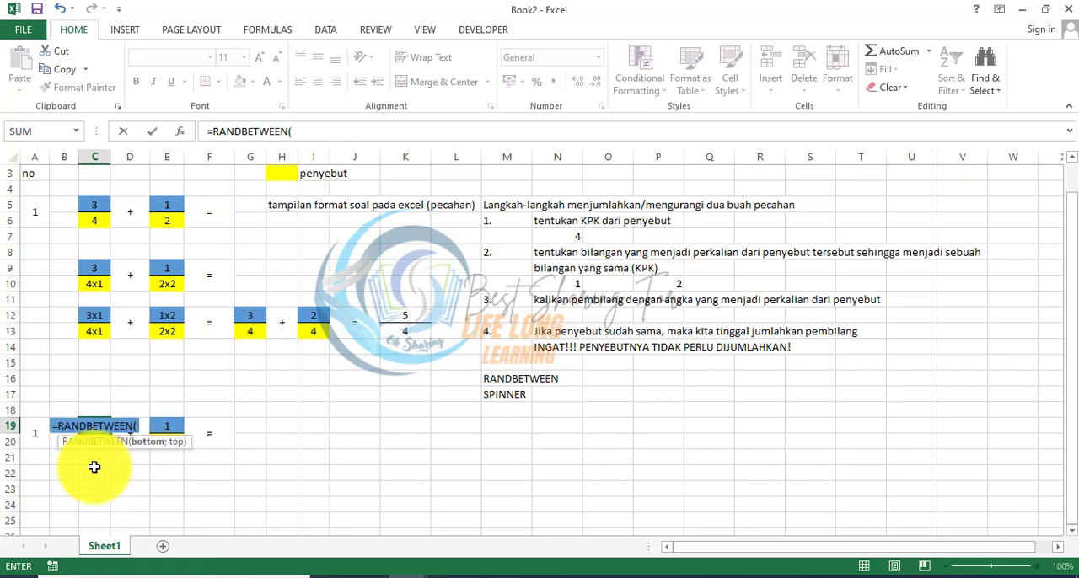
type("1;2)")
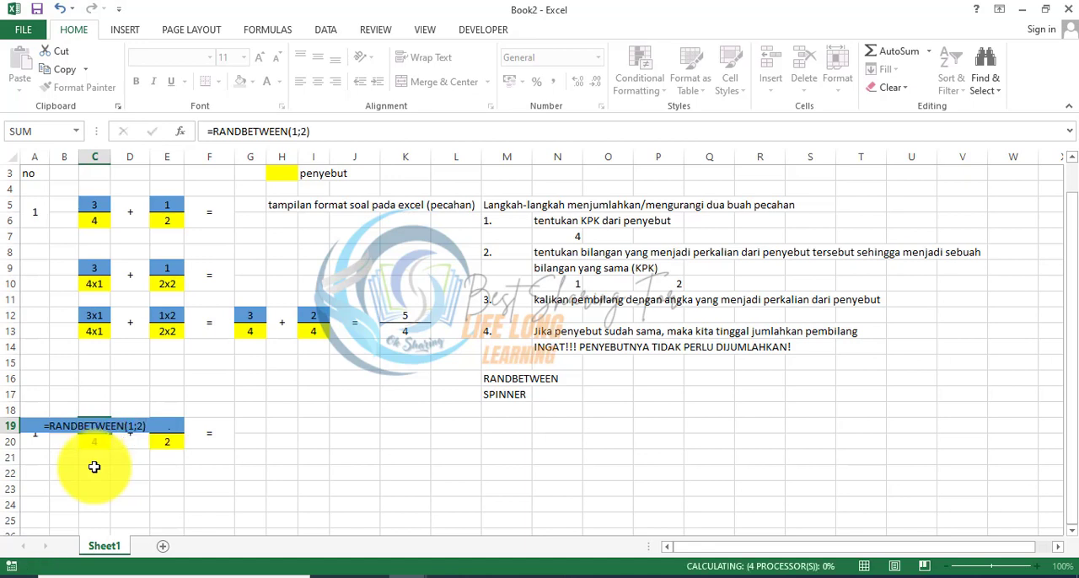
key("Return")
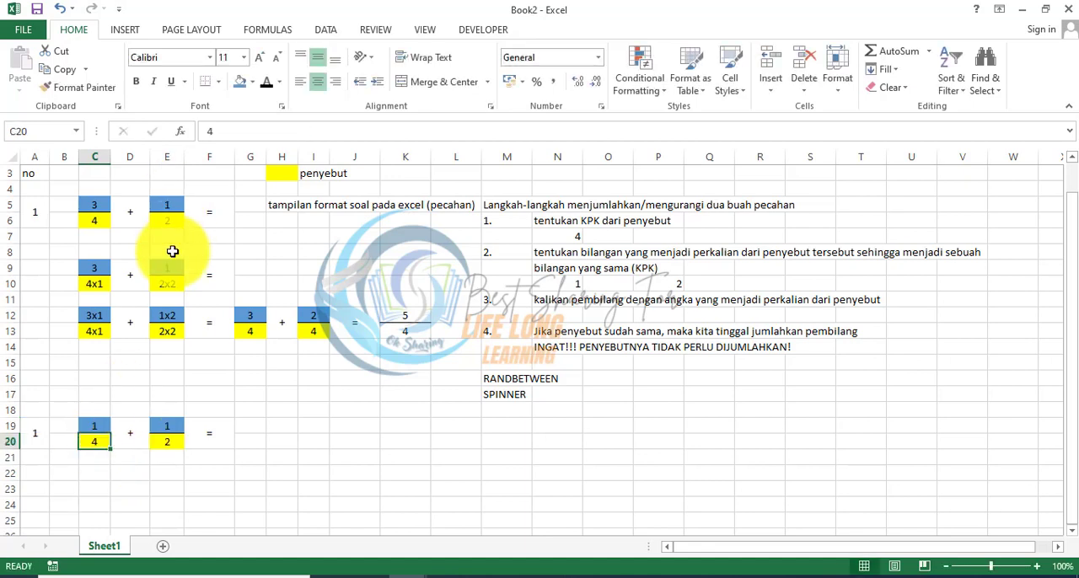
Step: Replace the first fraction's denominator in C20 with the formula =RANDBETWEEN(2;4)
type("=RADN")
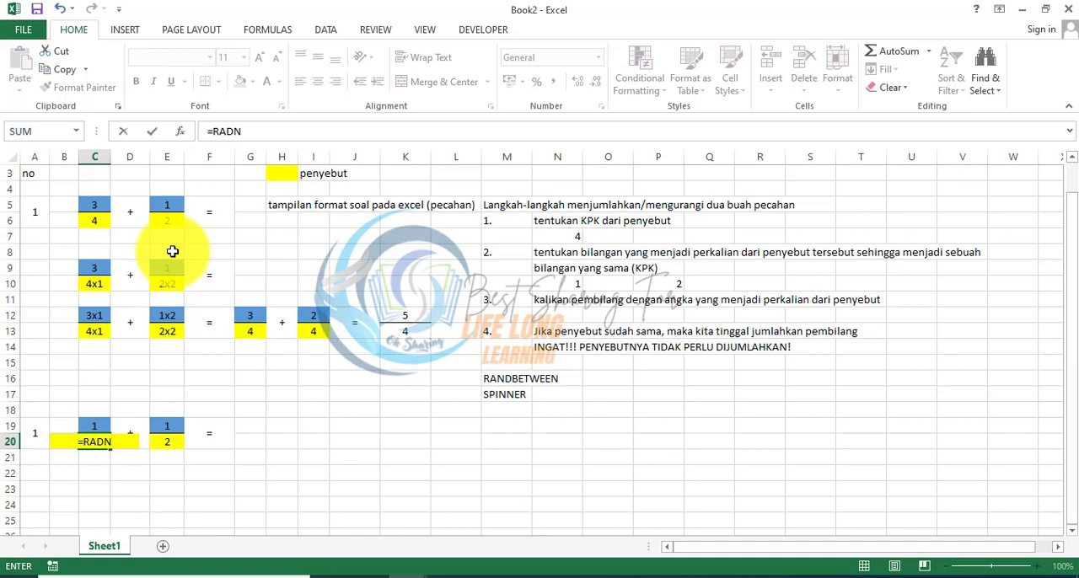
key("BackSpace")
key("BackSpace")
type("NDBETWEEN")
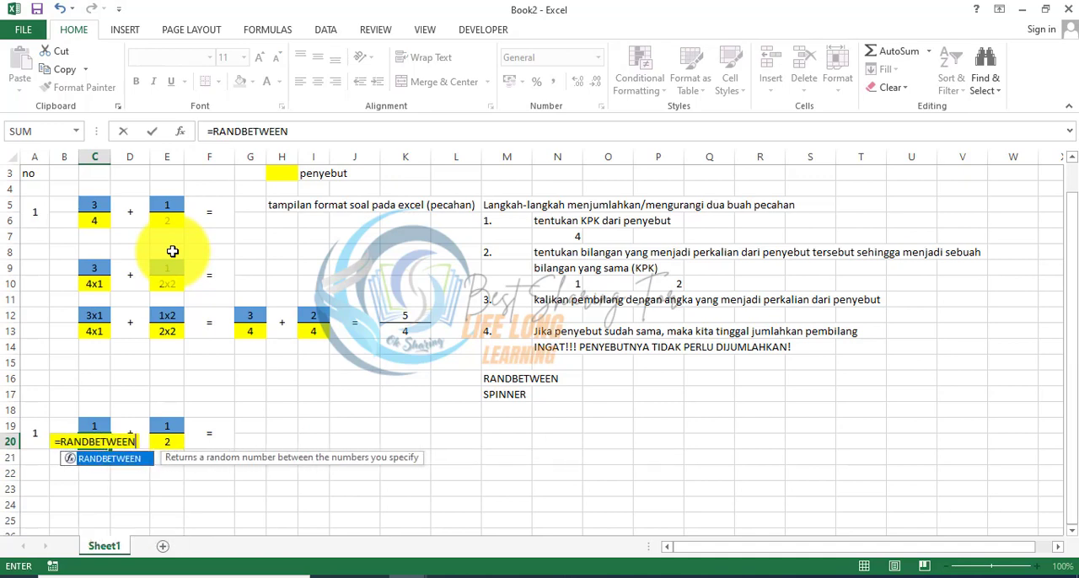
type("(2")
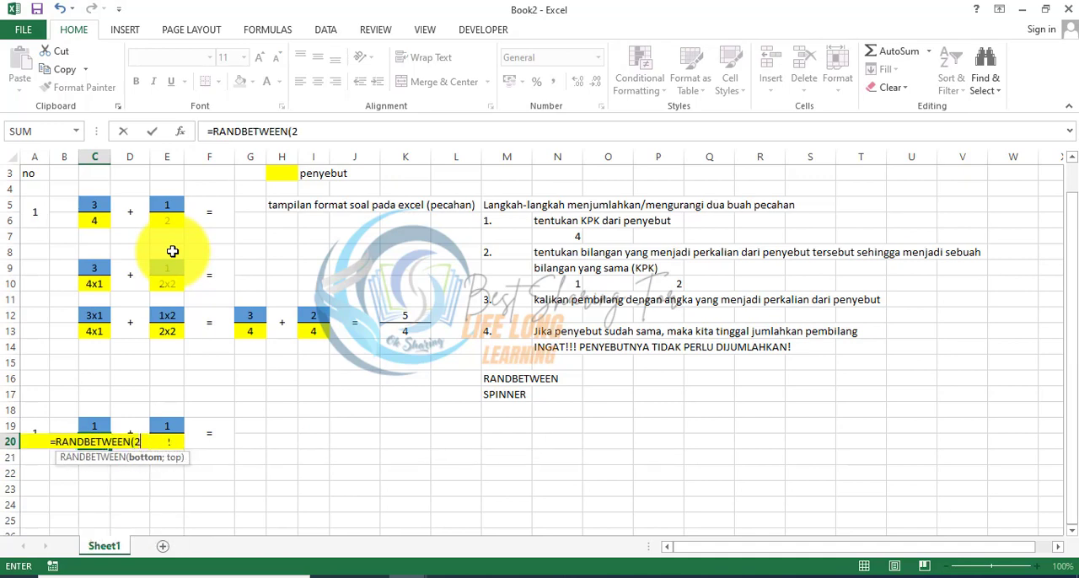
type(";4)")
key("Return")
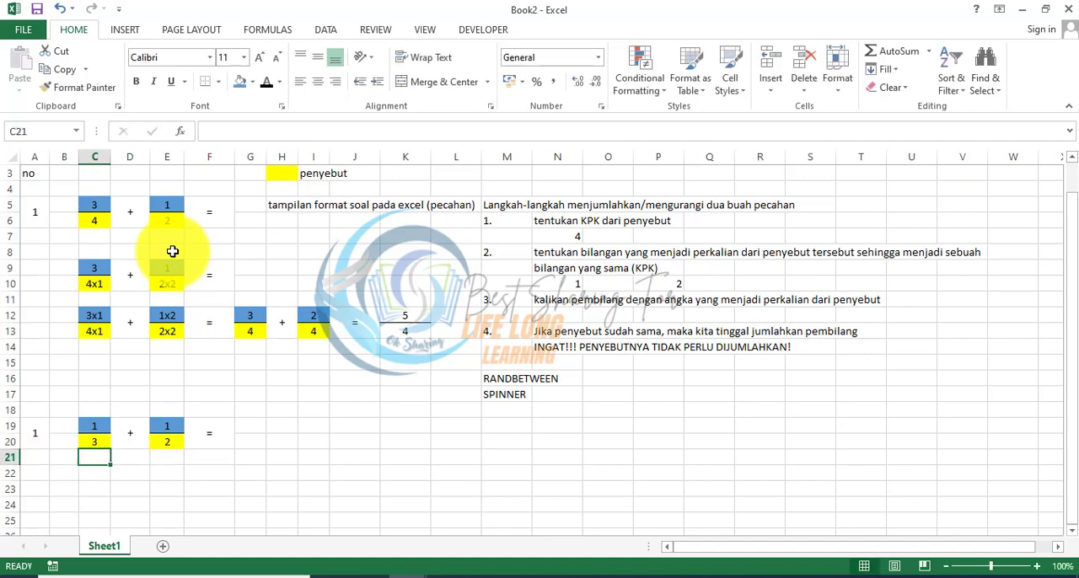
Step: Replace the second fraction's numerator in E19 with the formula =RANDBETWEEN(3;5)
key("Up")
key("Right")
key("Right")
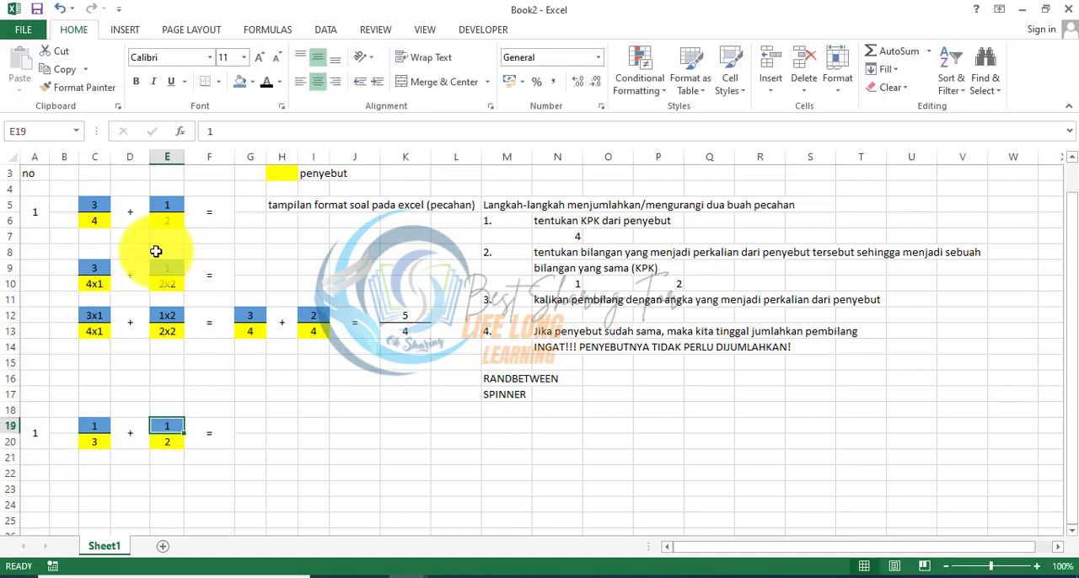
left_click(218, 136)
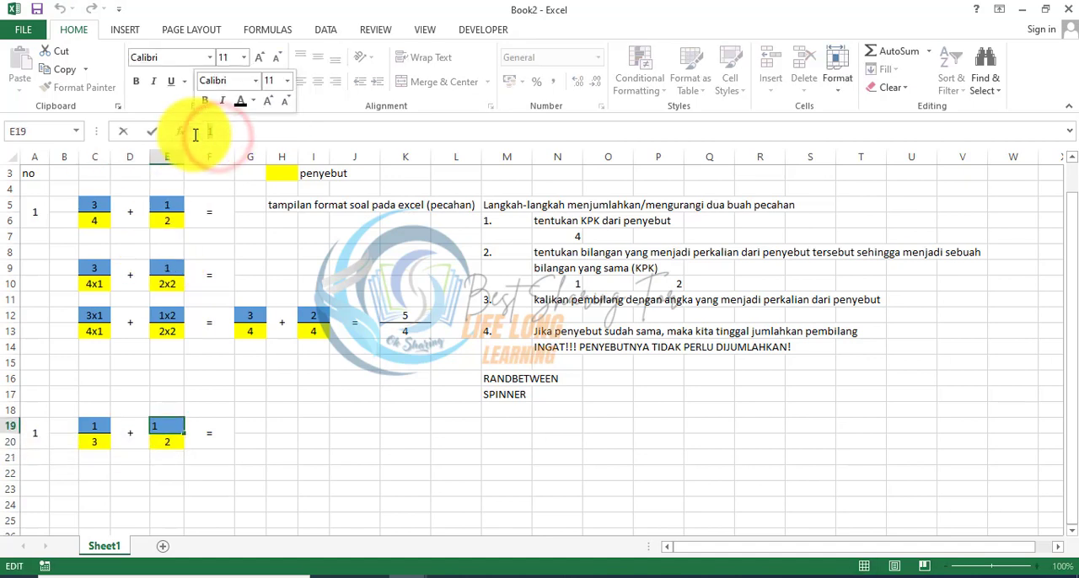
type("=RANDBE")
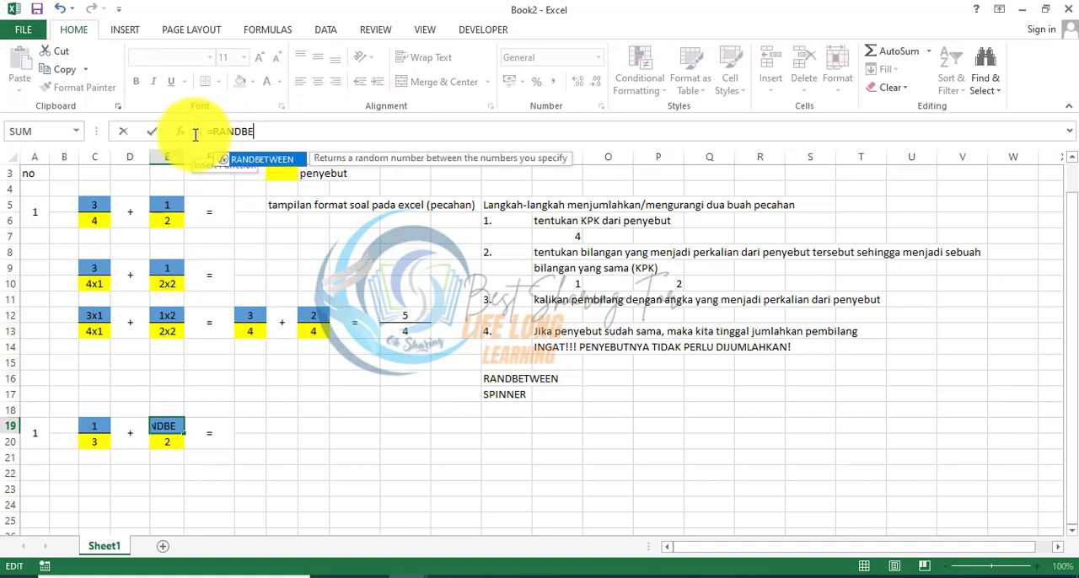
type("TWEEN(")
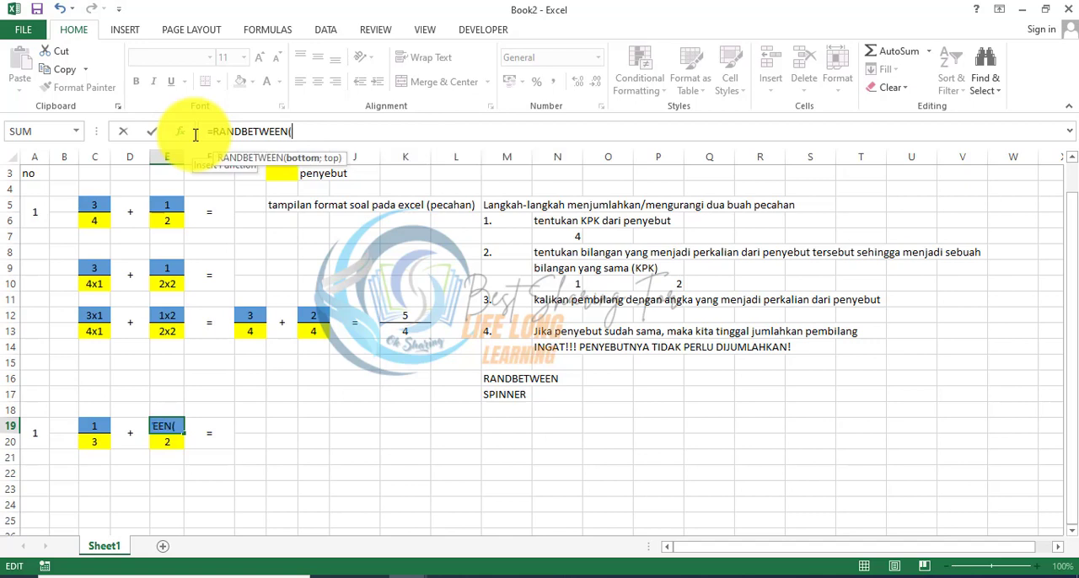
type("3;")
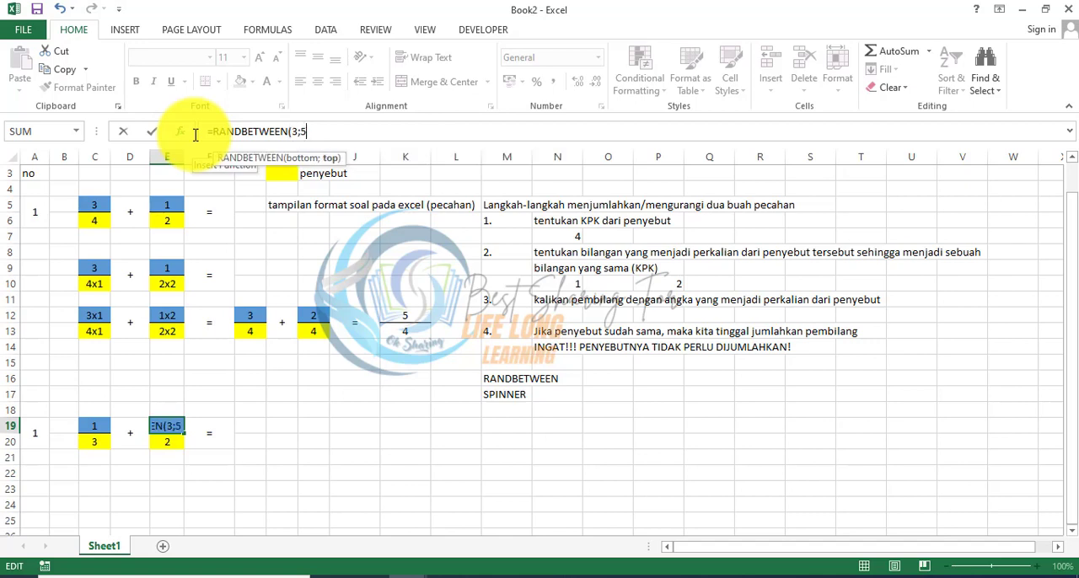
type("5)")
key("Return")
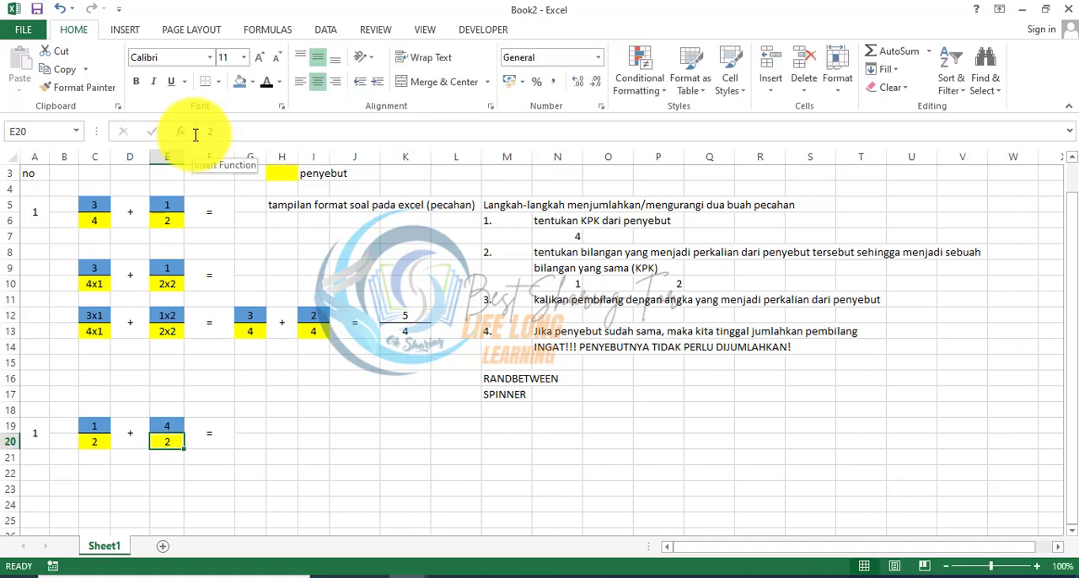
Step: Replace the second fraction's denominator in E20 with the formula =RANDBETWEEN(4;9)
type("=RAN")
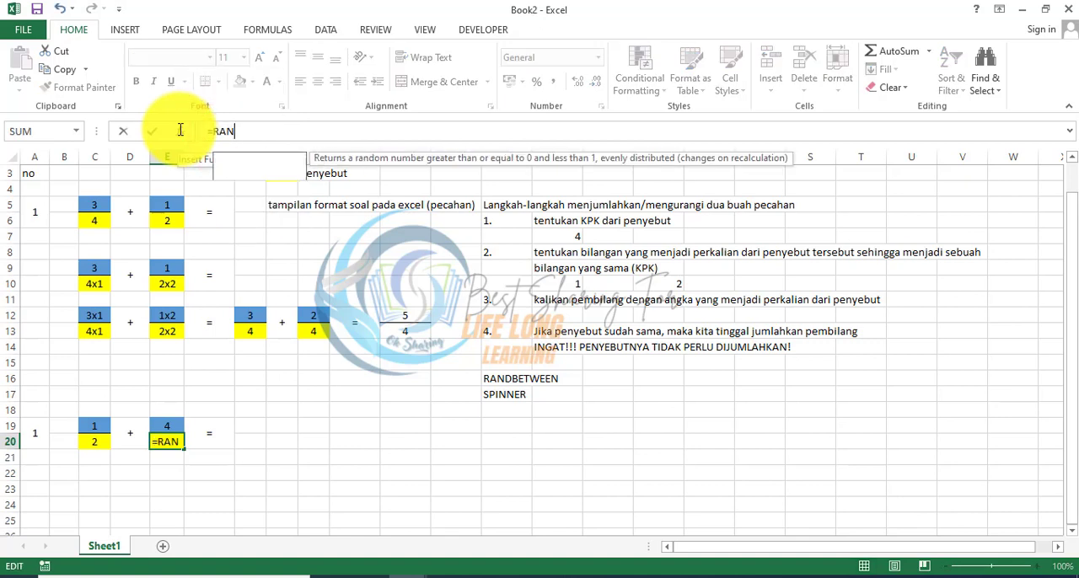
type("DBETWEEN(")
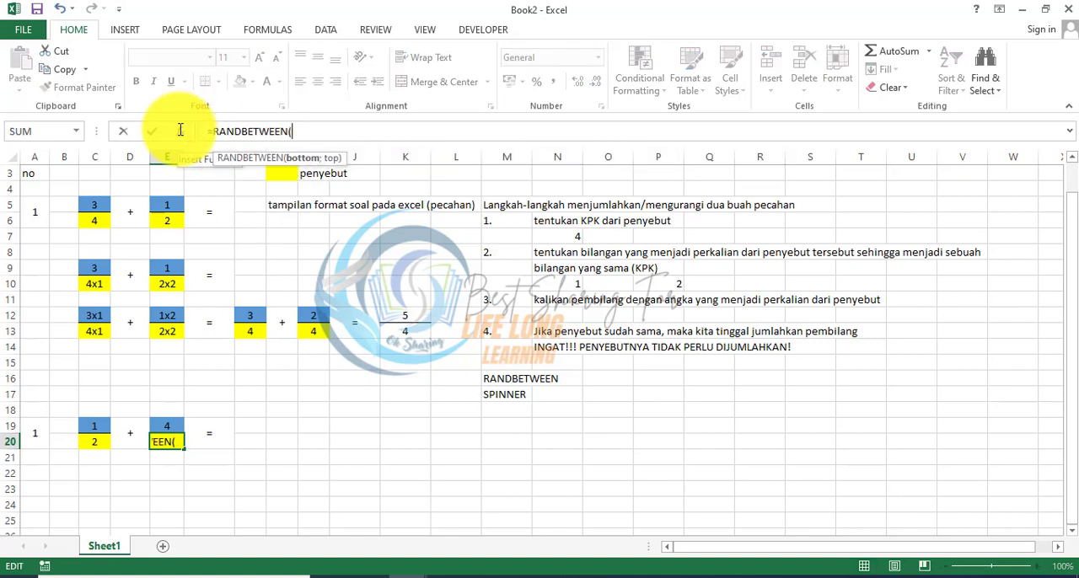
type("4;")
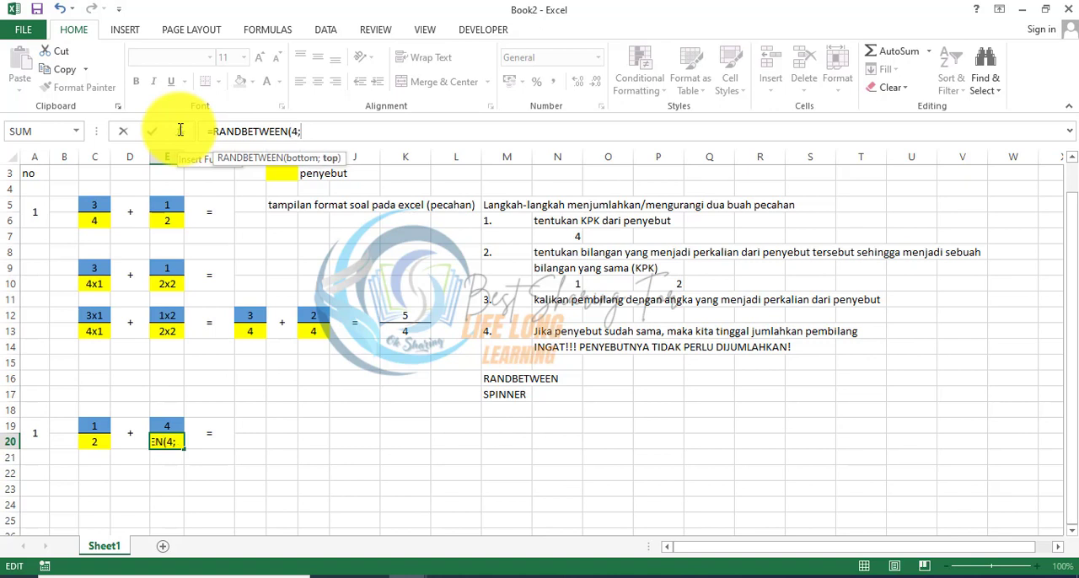
type("9)")
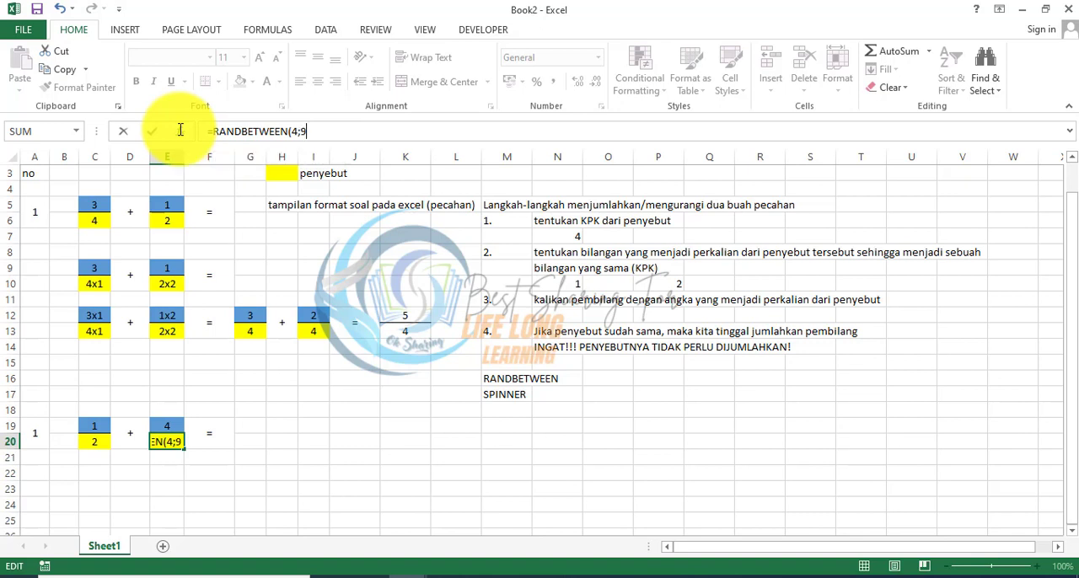
key("Return")
key("Up")
key("Up")
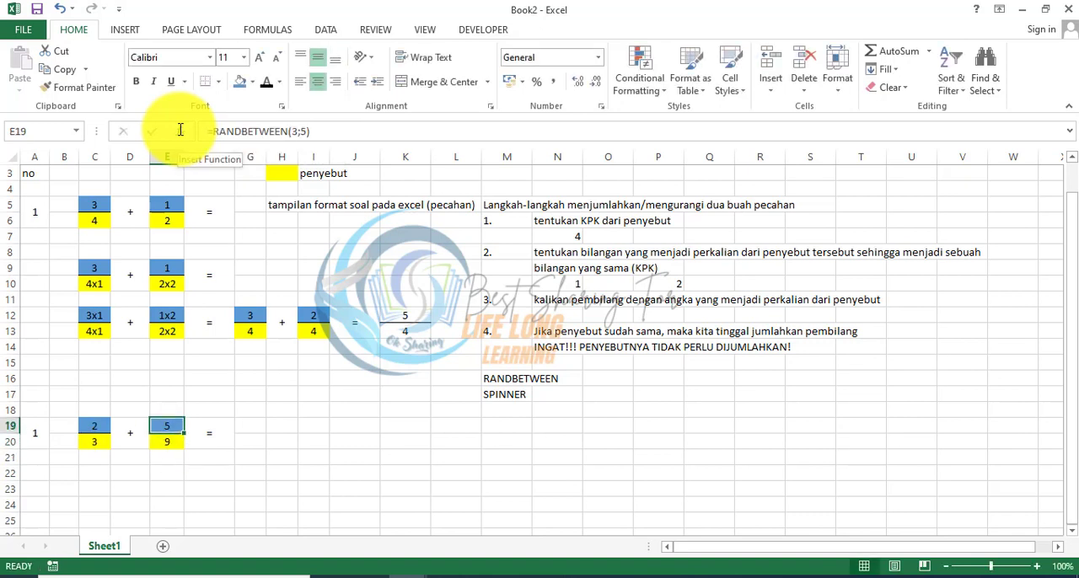
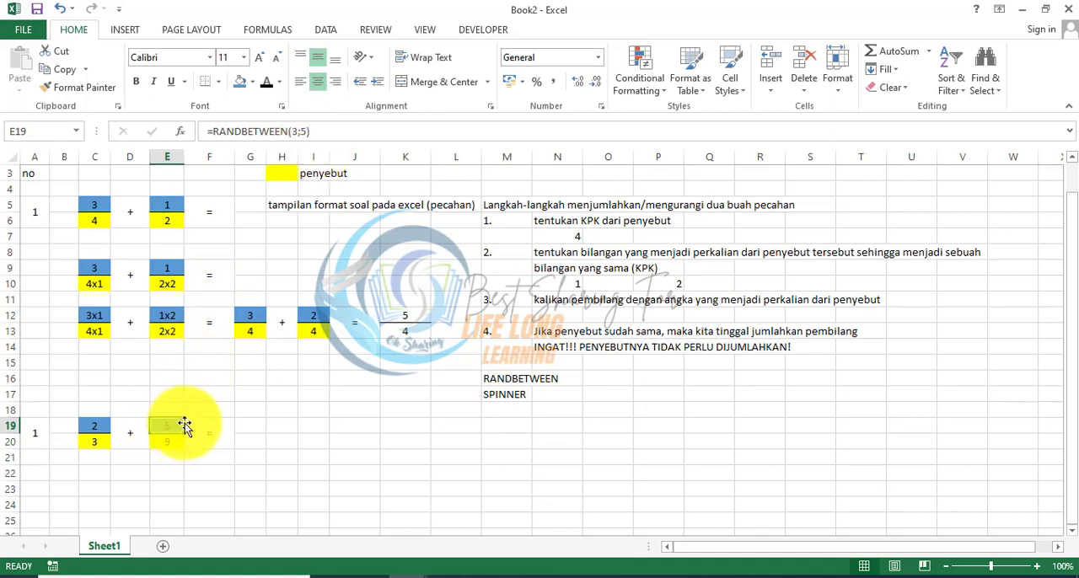
Step: Change the second fraction's denominator formula in E20 to =RANDBETWEEN(6;9)
left_click(172, 440)
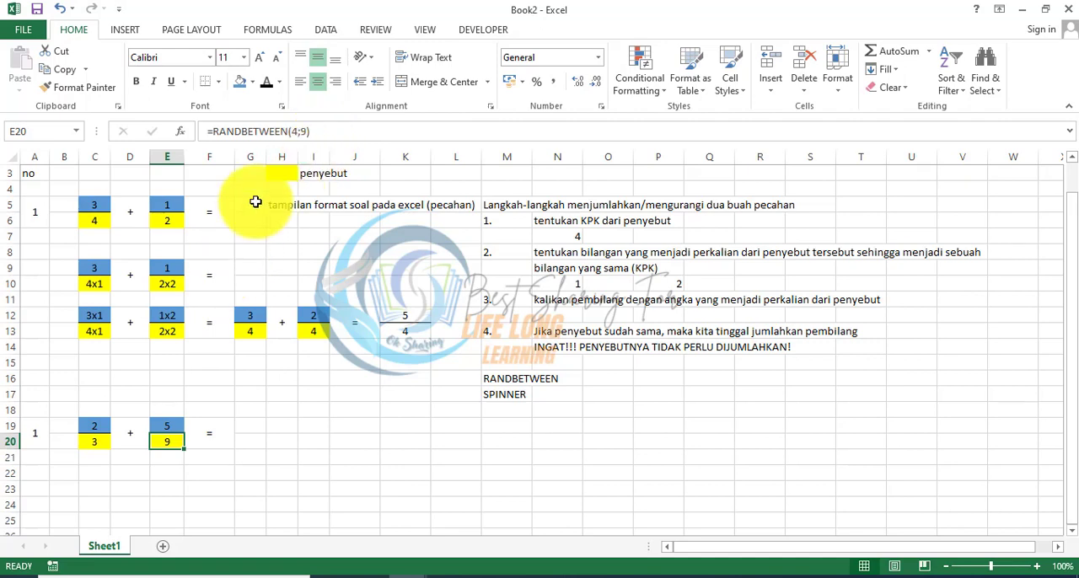
left_click(299, 131)
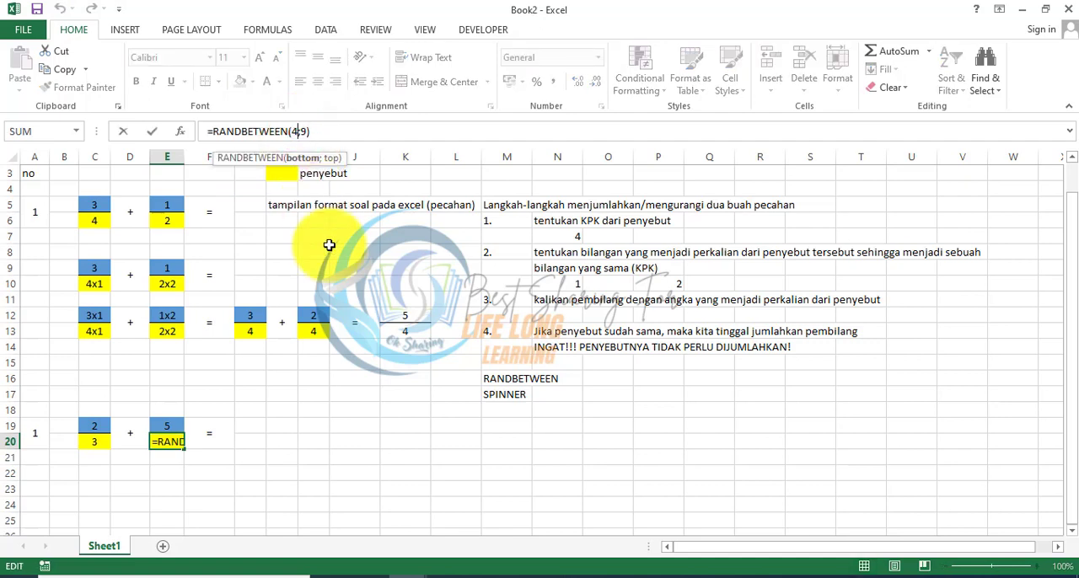
type("6")
key("ctrl+Return")
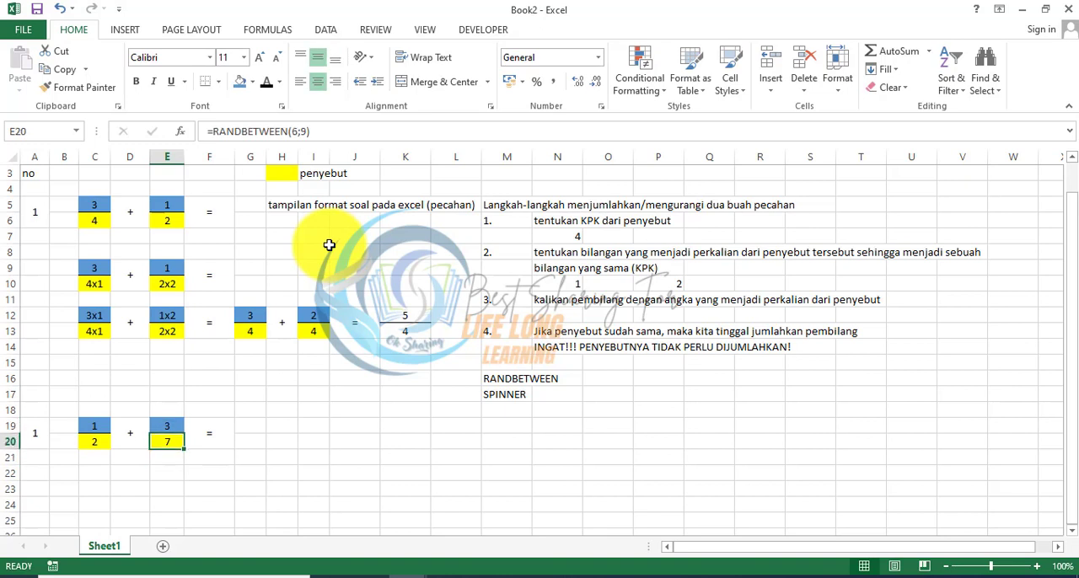
Step: Change the first fraction's denominator formula in C20 to =RANDBETWEEN(3;4)
key("Left")
key("Left")
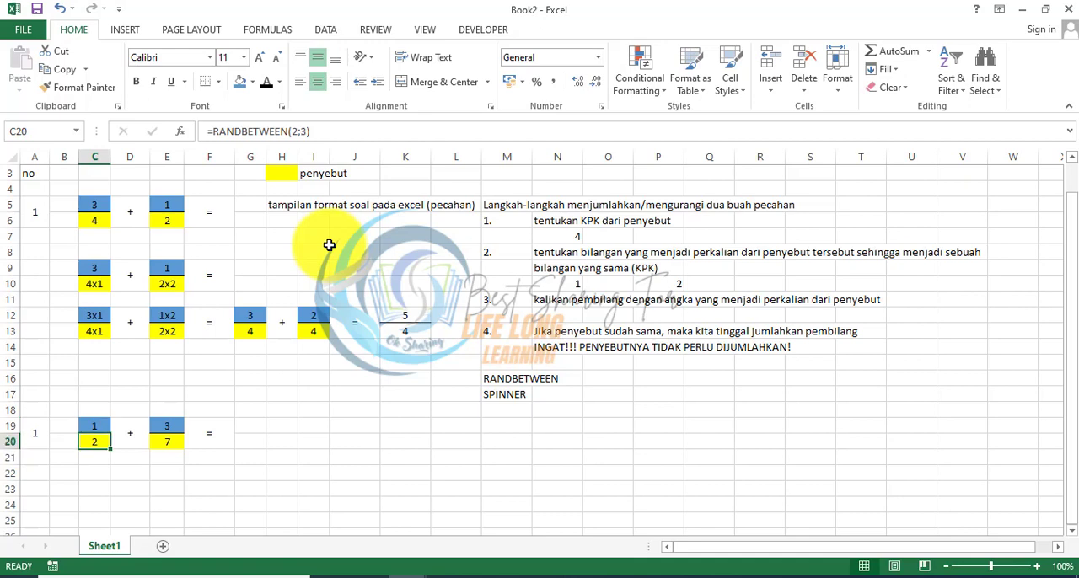
left_click(298, 139)
key("BackSpace")
type("3")
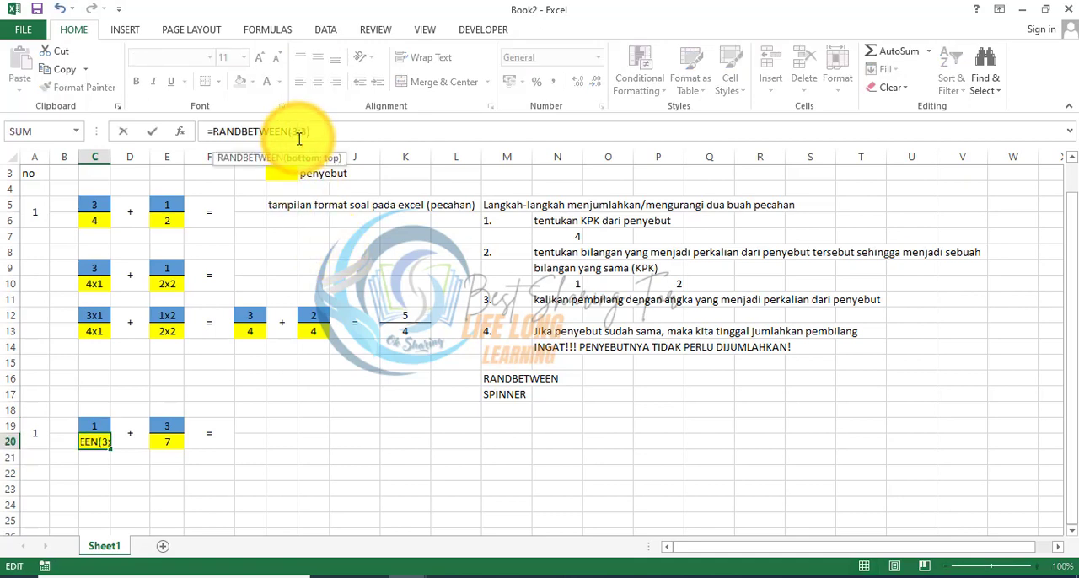
key("Return")
key("Return")
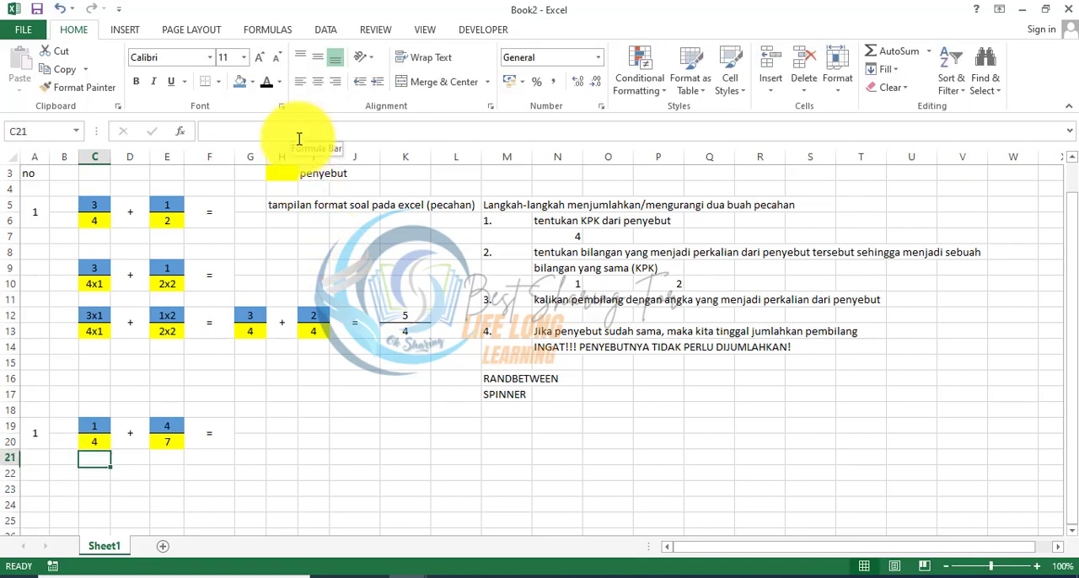
key("Up")
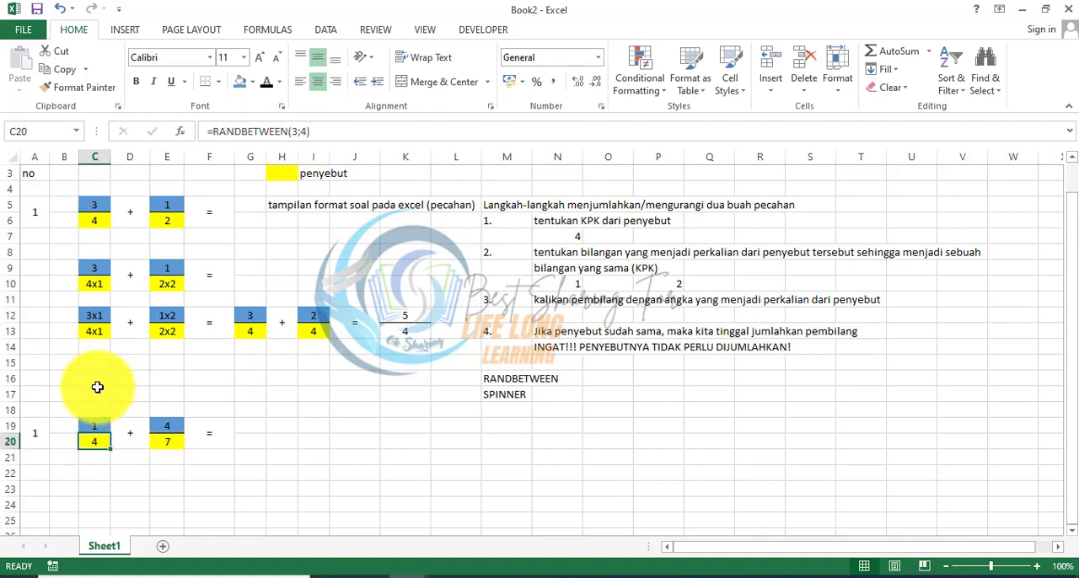
left_click_drag(74, 382, 225, 448)
left_click(228, 473)
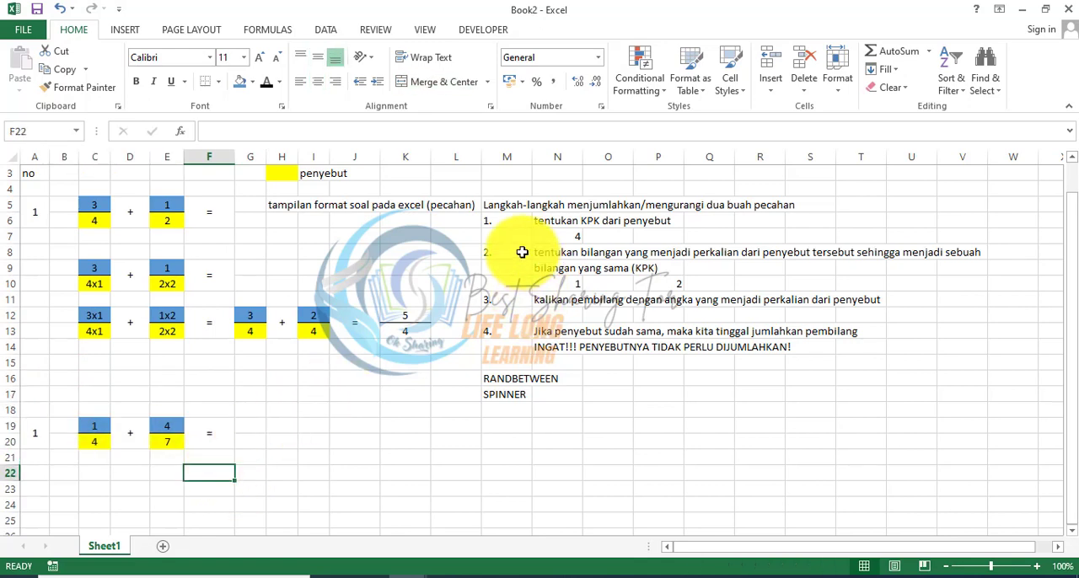
Step: Check the LCM formula in N7 and merge and center cells G20:I20 for the common denominator
left_click(560, 240)
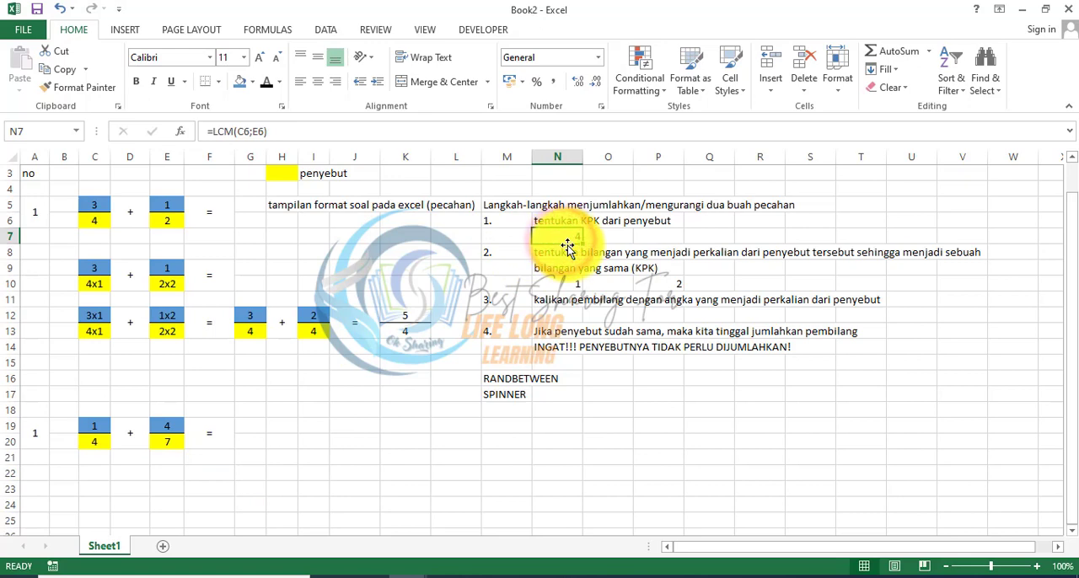
left_click(249, 426)
left_click(239, 449)
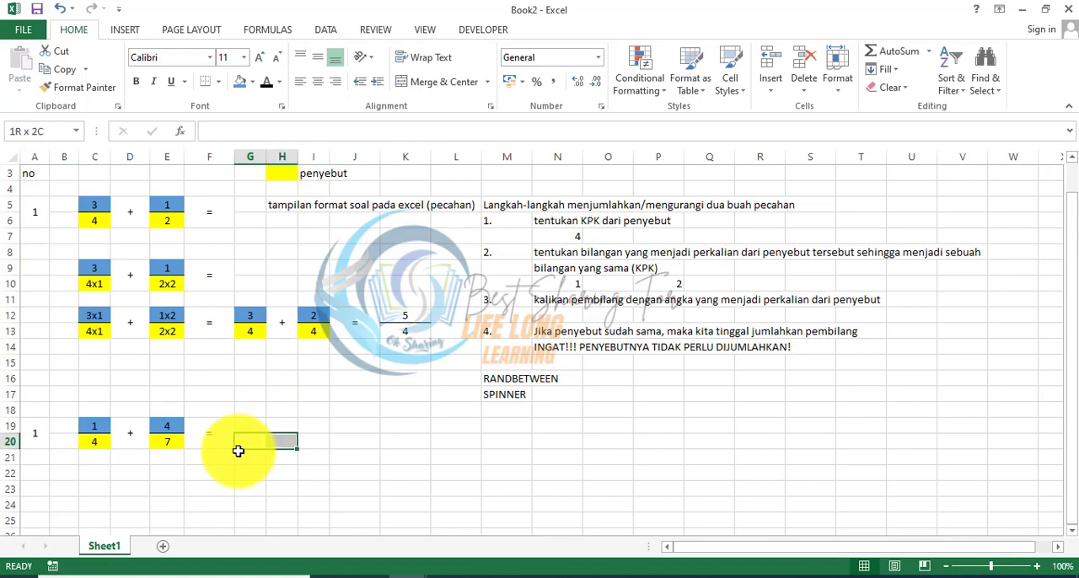
left_click(444, 85)
Step: Enter =lcm in merged cell G20 and discard the stray semicolon in C20
type("=")
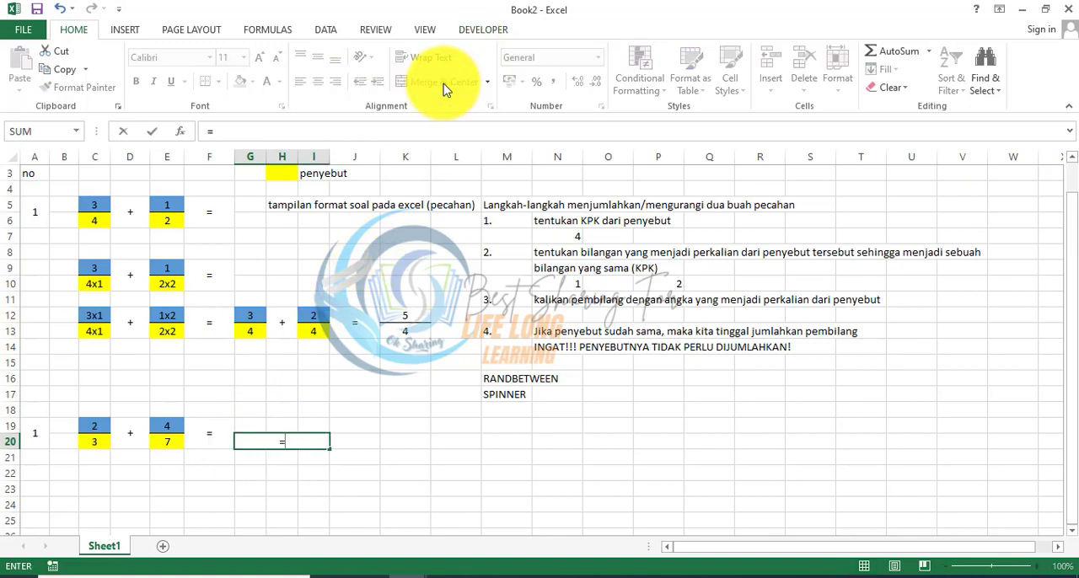
type("lcm")
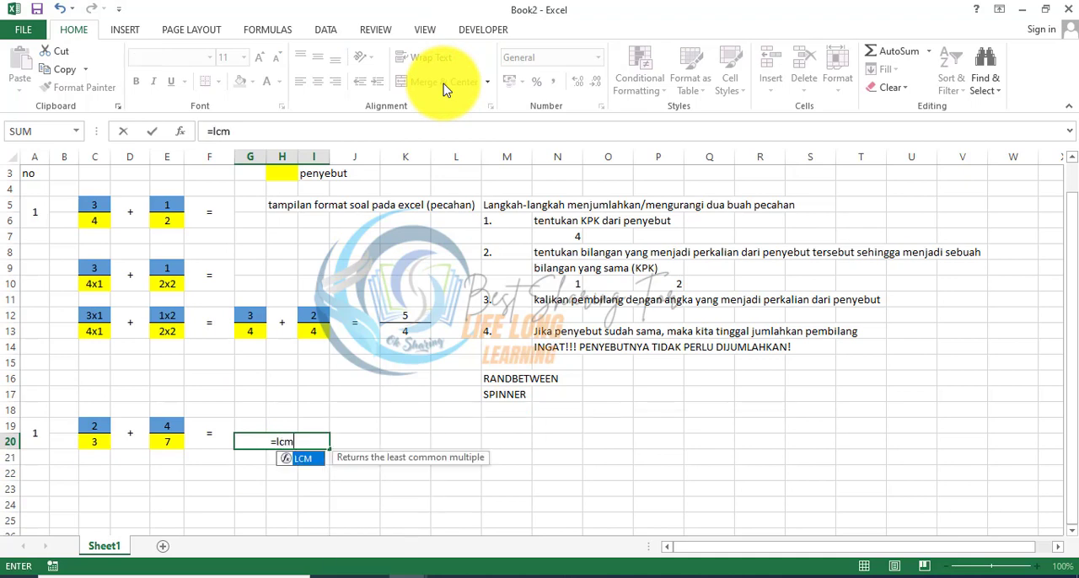
left_click(95, 441)
type(";")
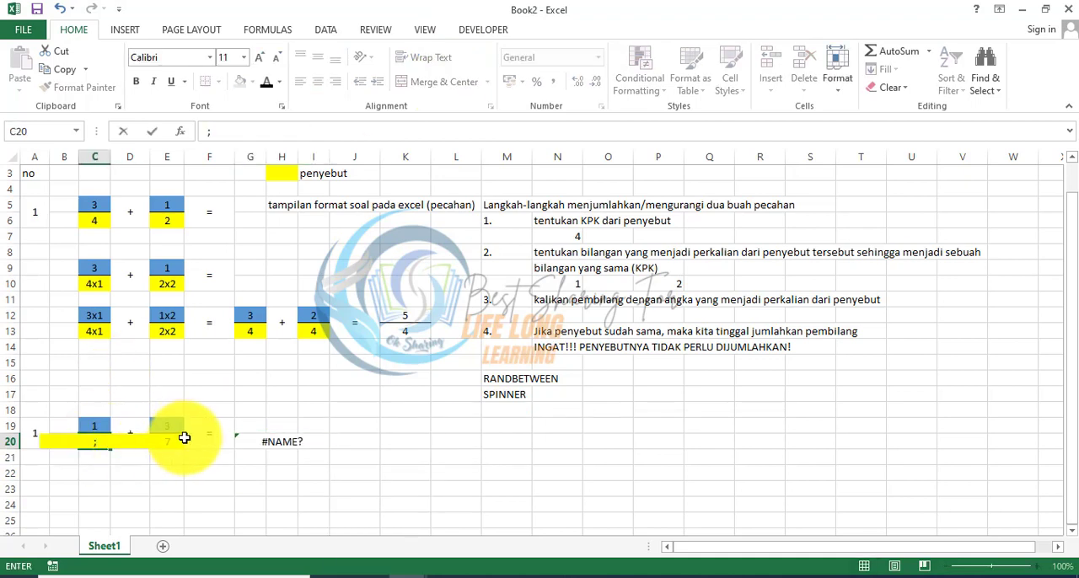
key("Escape")
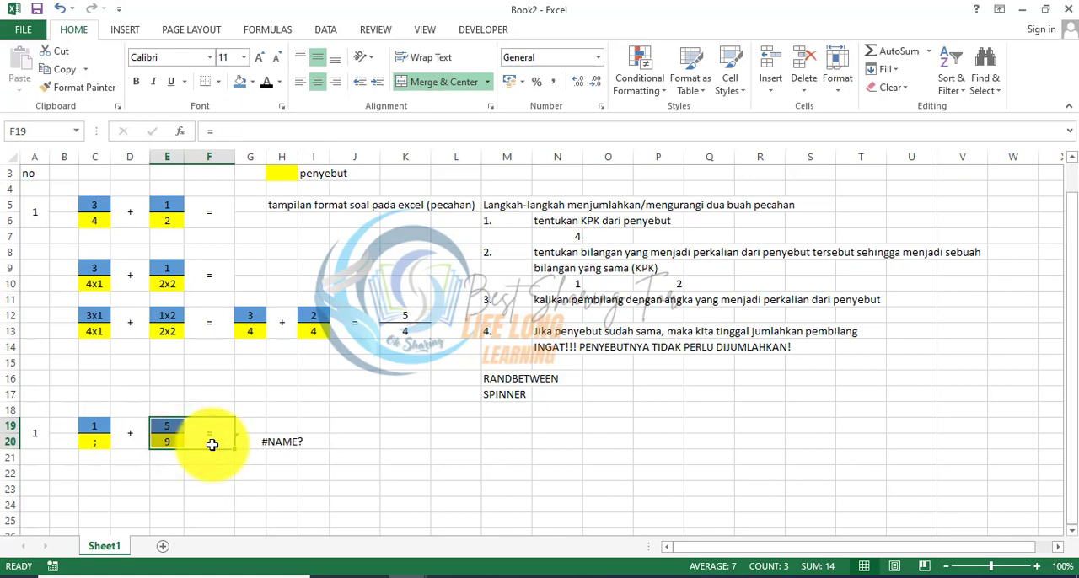
Step: Extend the formula in G20 with both denominator references so it reads =lcm;C20;E20
left_click(245, 441)
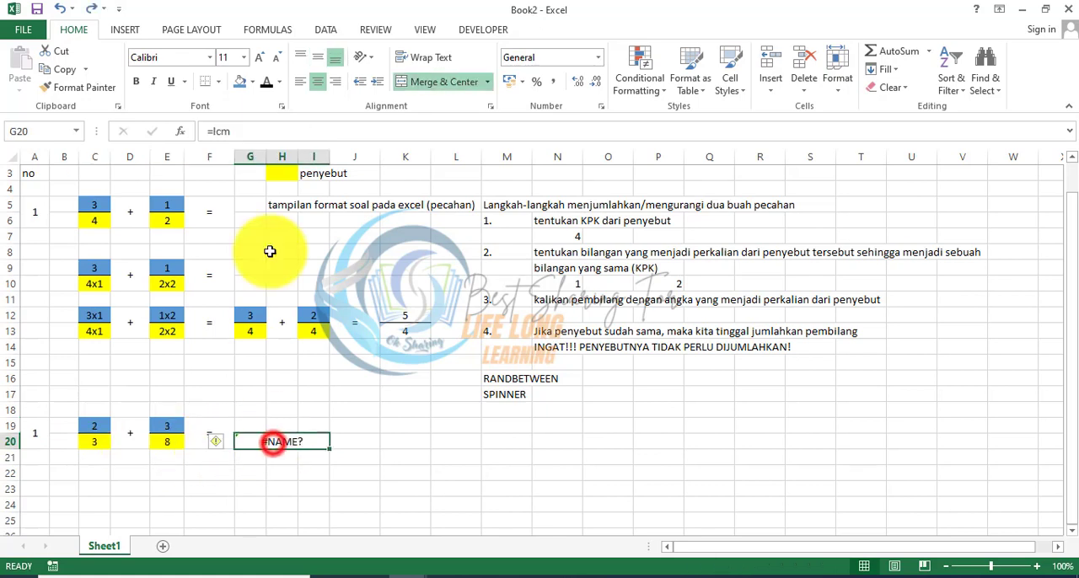
left_click(243, 128)
type(";")
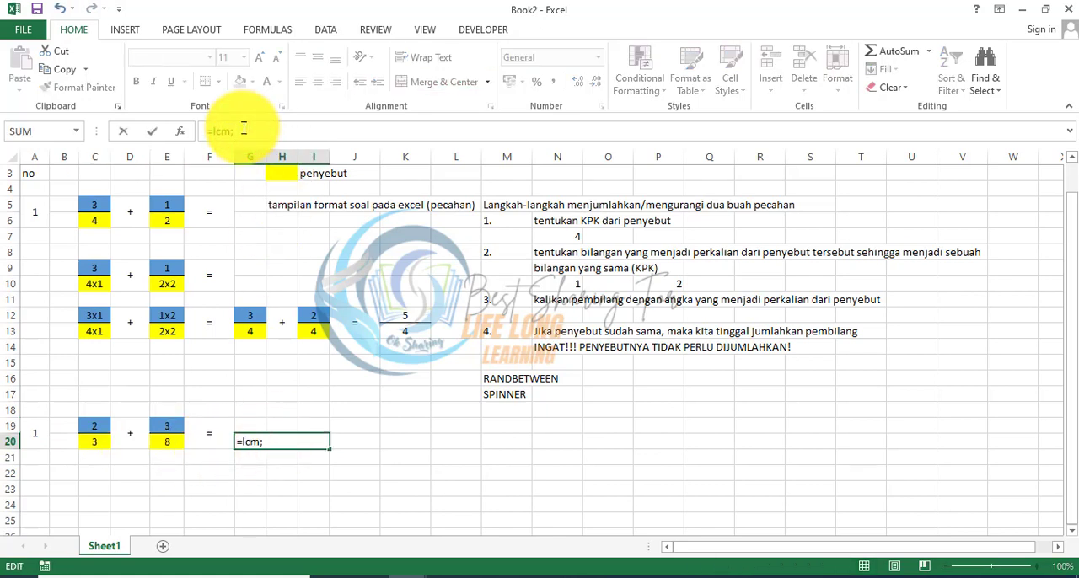
left_click(95, 445)
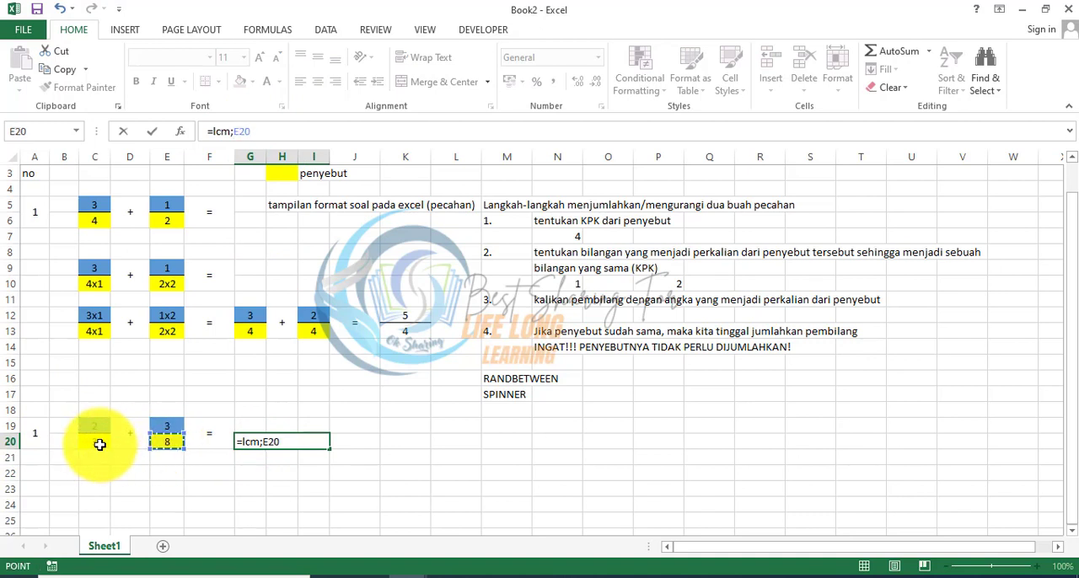
type(";")
left_click(164, 443)
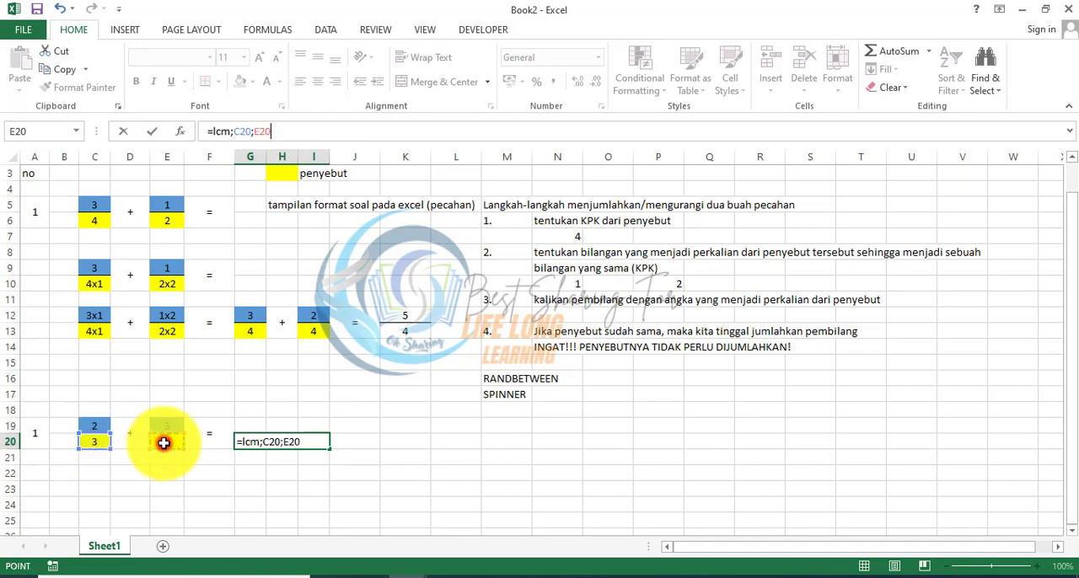
key("Return")
key("Up")
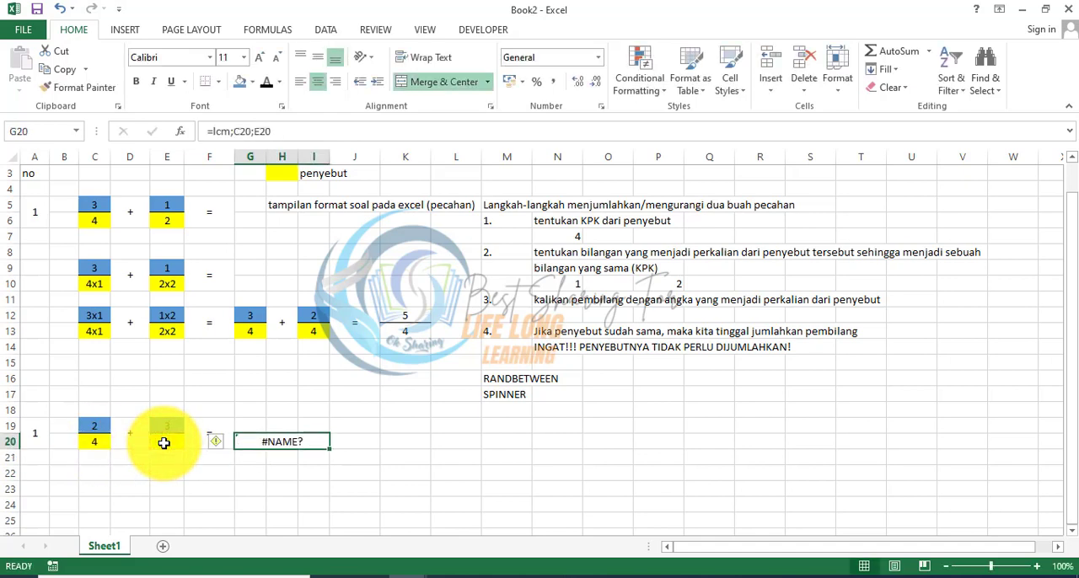
Step: Correct the common denominator formula in G20 to =LCM(C20;E20)
left_click(232, 133)
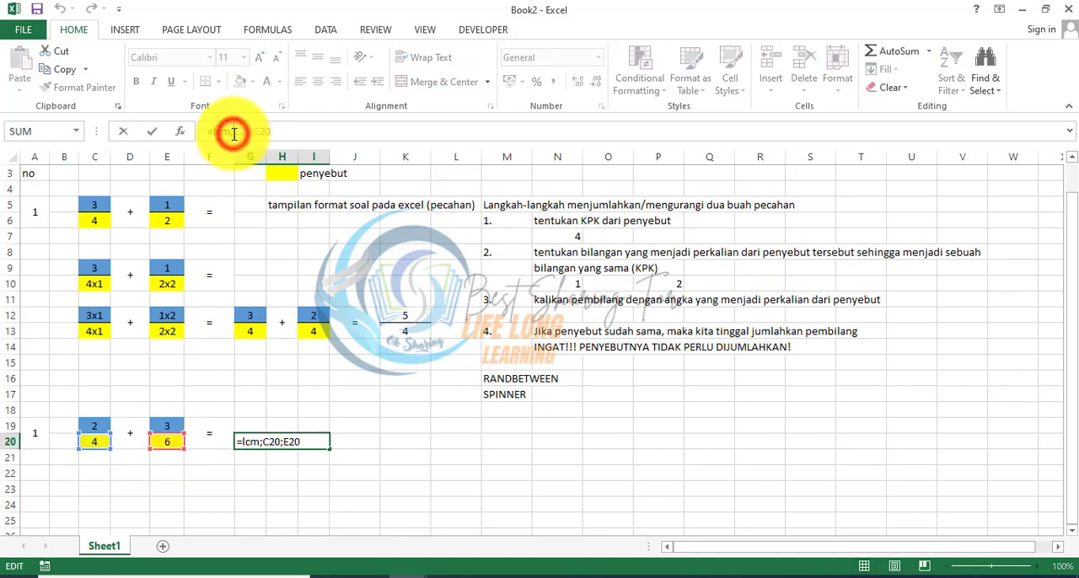
key("BackSpace")
type("(")
key("Return")
key("Up")
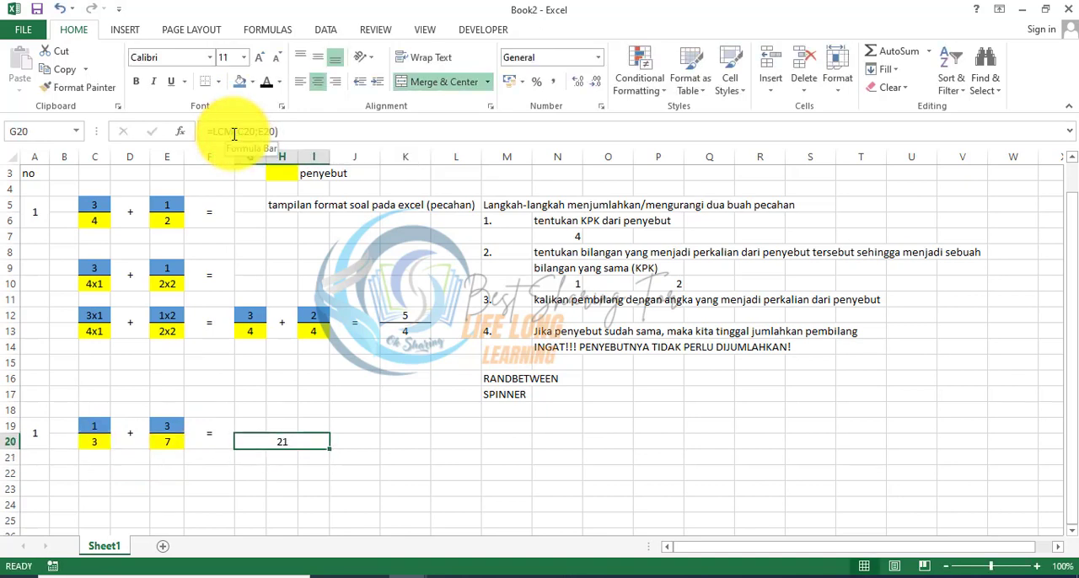
Step: Calculate the first converted numerator in G19 with the formula =G20/C20*C19
key("Up")
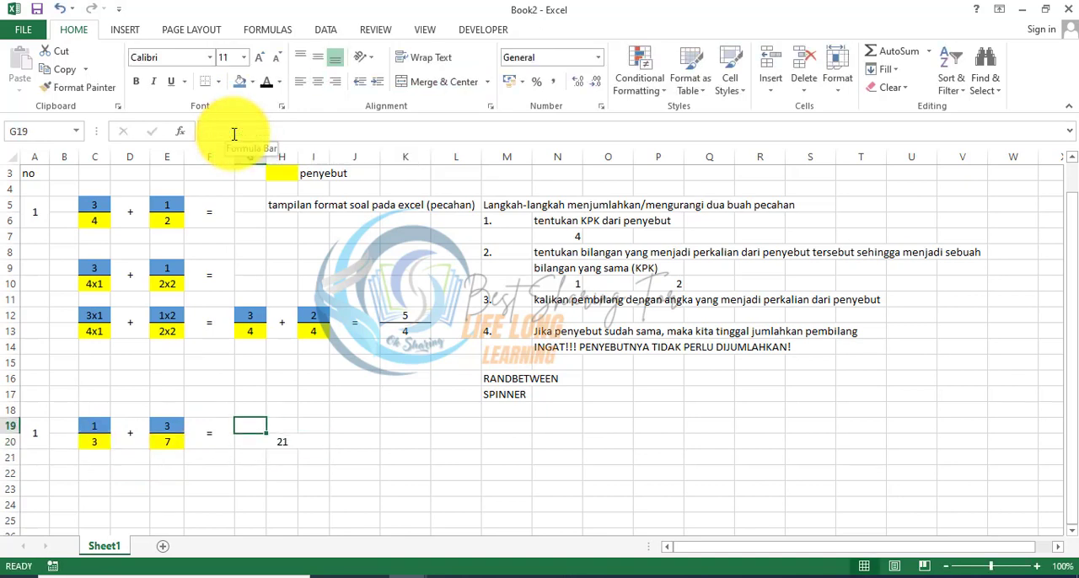
key("Down")
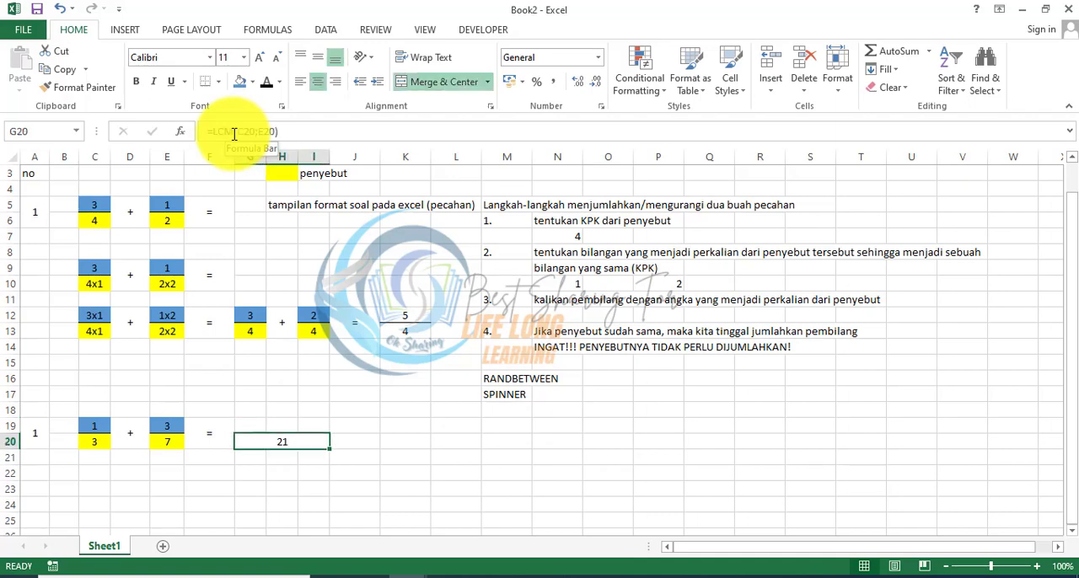
key("Up")
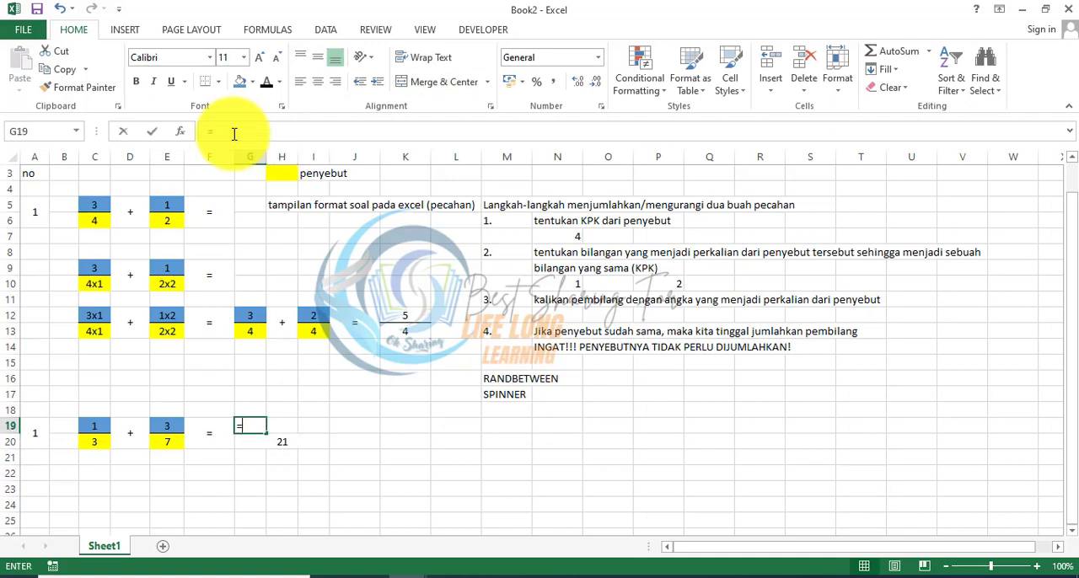
type("=")
left_click(291, 445)
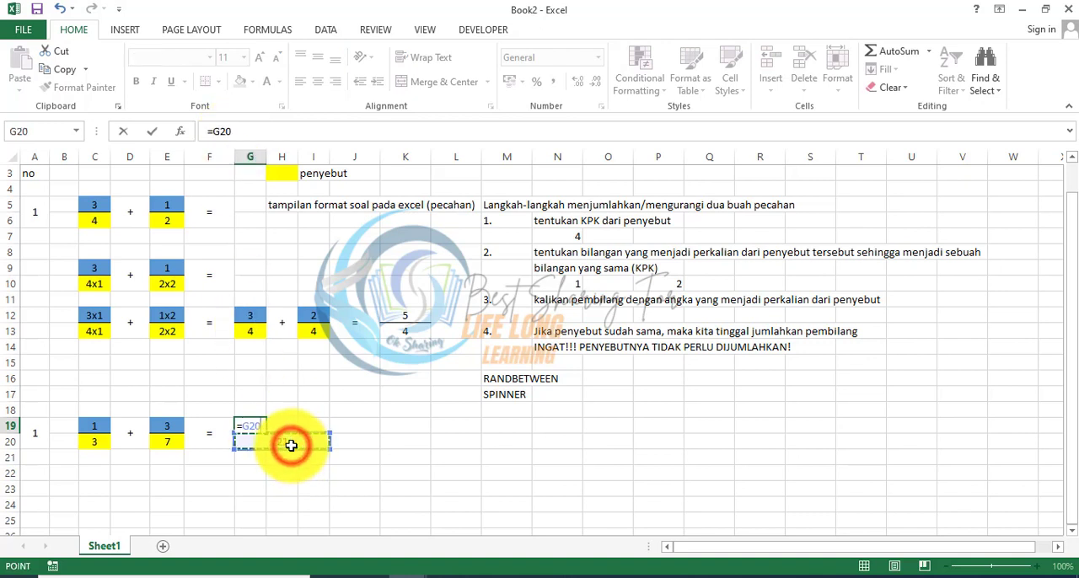
type("/")
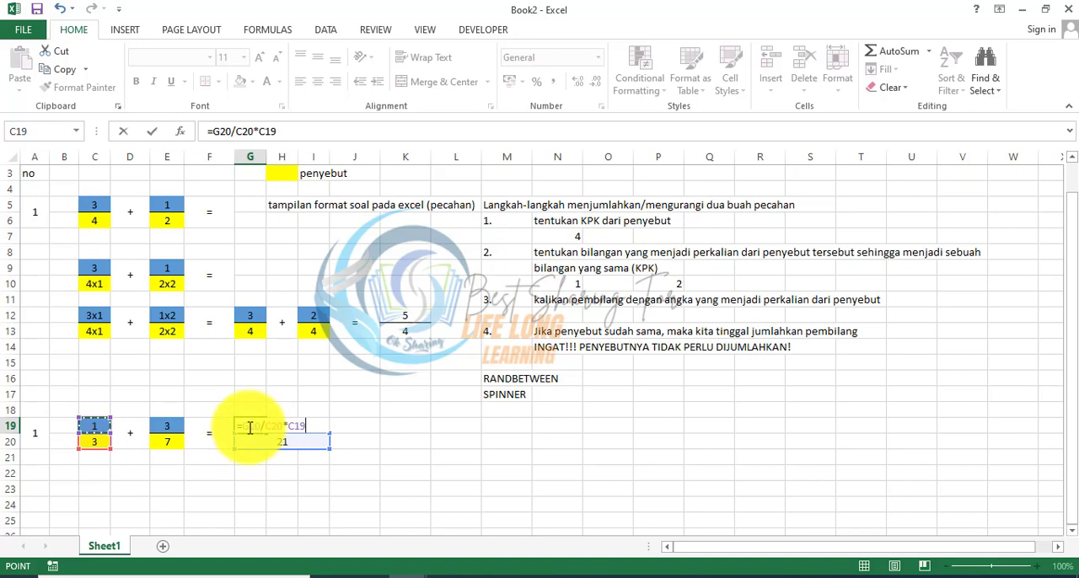
key("Return")
Step: Enter a plus sign in H19 and center it horizontally
left_click(281, 429)
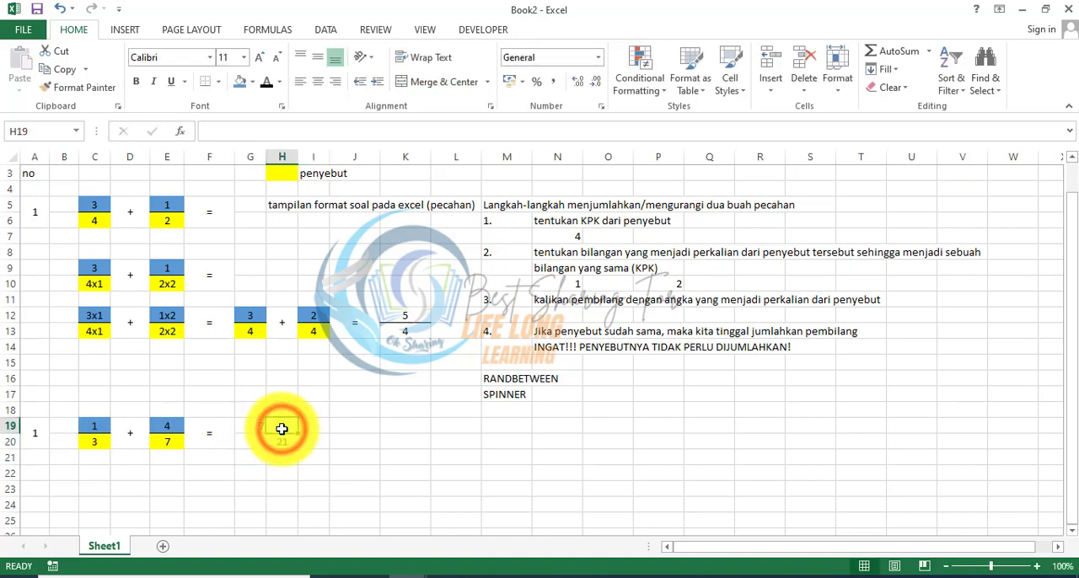
type("+")
key("Return")
left_click(281, 429)
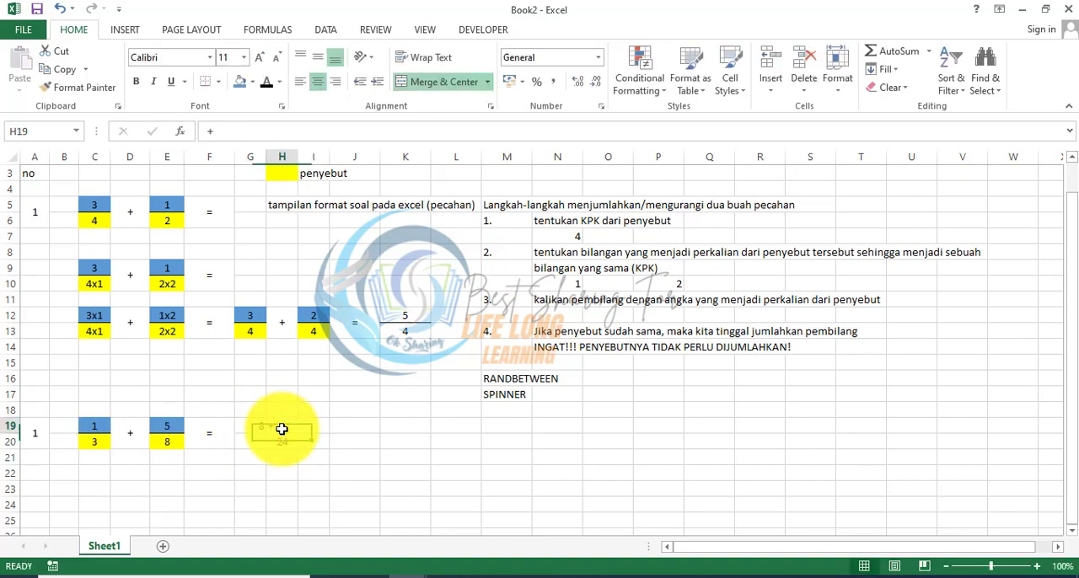
left_click(318, 81)
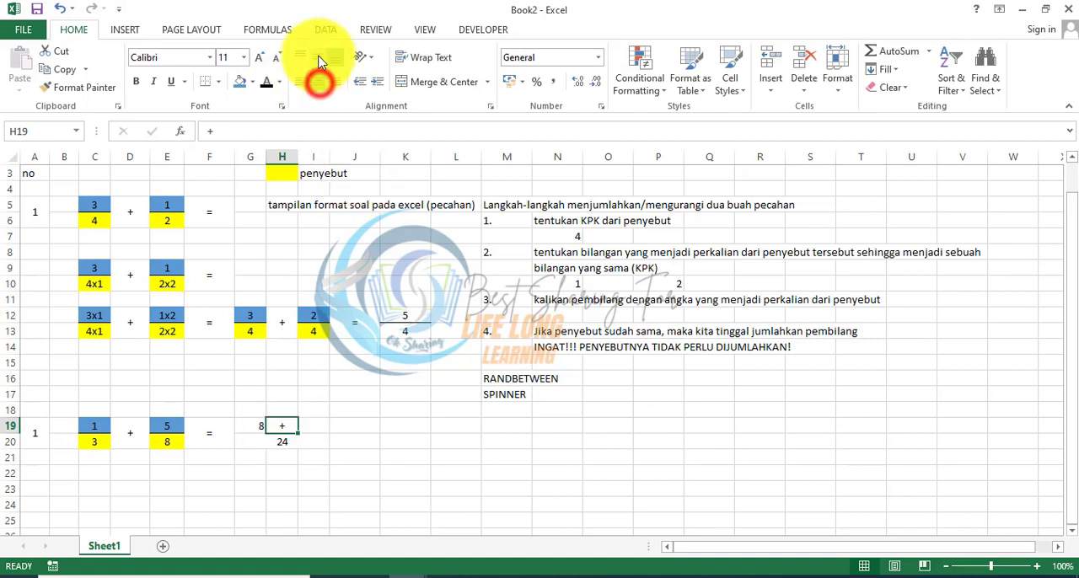
Step: Calculate the second converted numerator in I19 with the formula =G20/E20*E19
key("Right")
type("=")
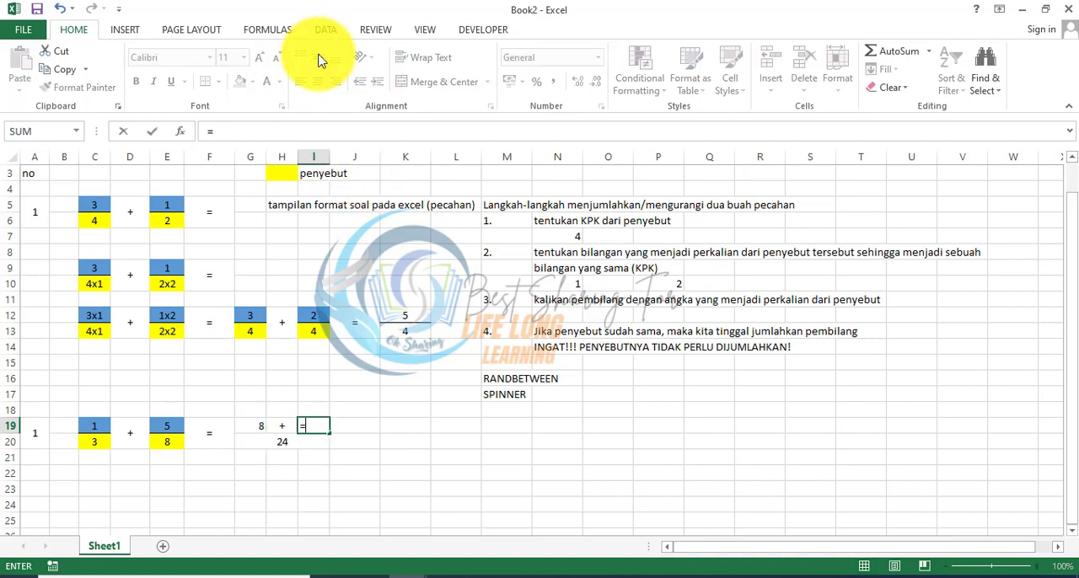
key("Down")
key("Left")
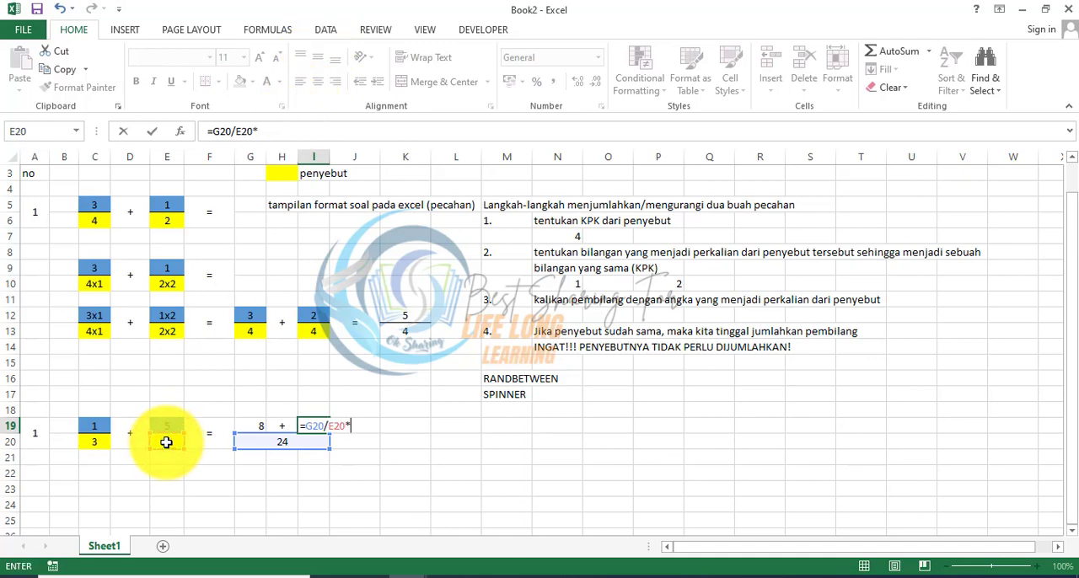
key("Return")
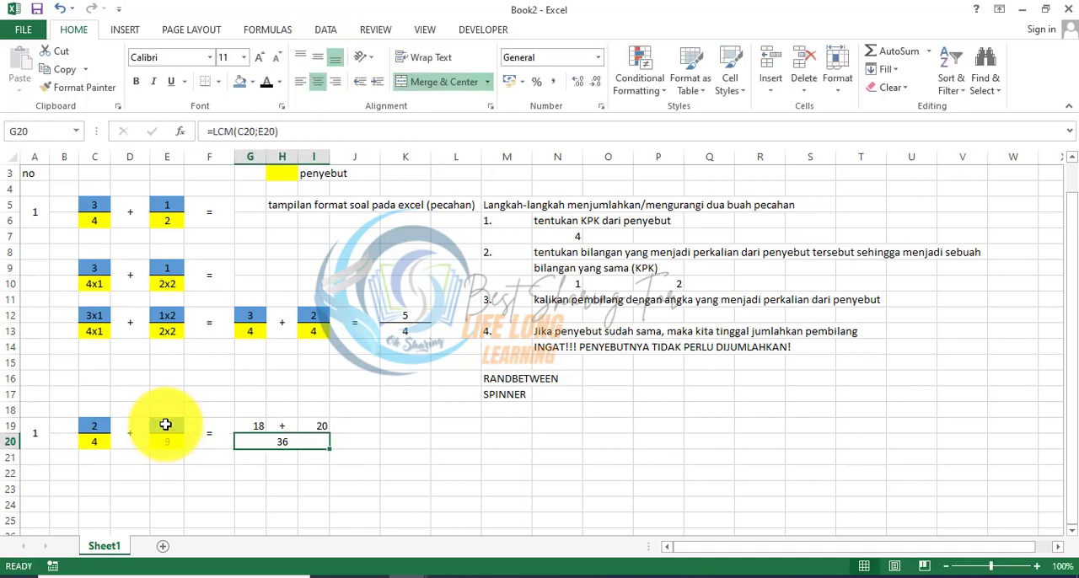
Step: Center the converted numerators in I19 and G19 both horizontally and vertically
key("Up")
left_click(318, 82)
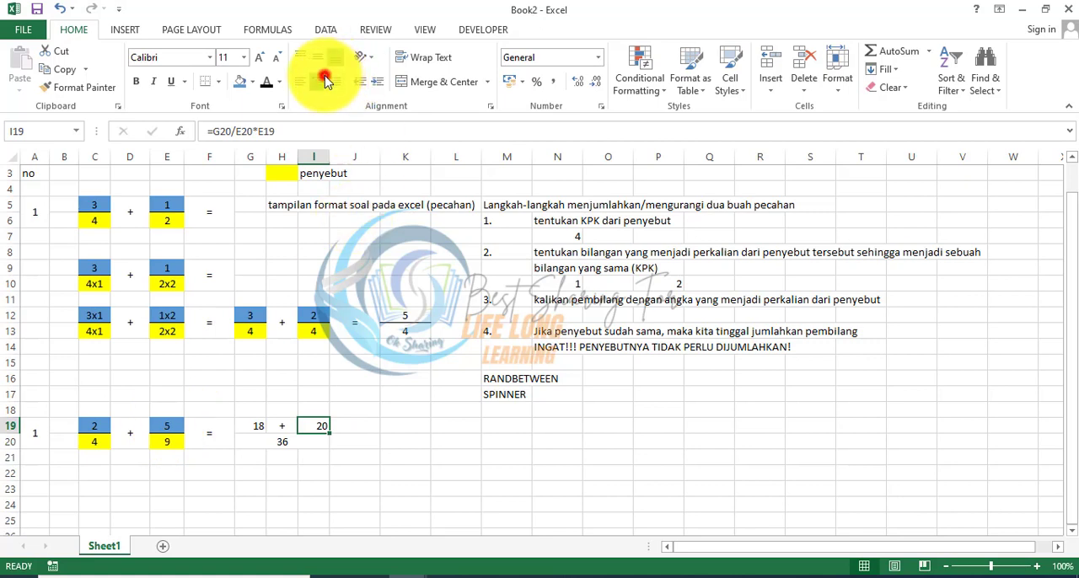
left_click(318, 57)
key("Left")
key("Left")
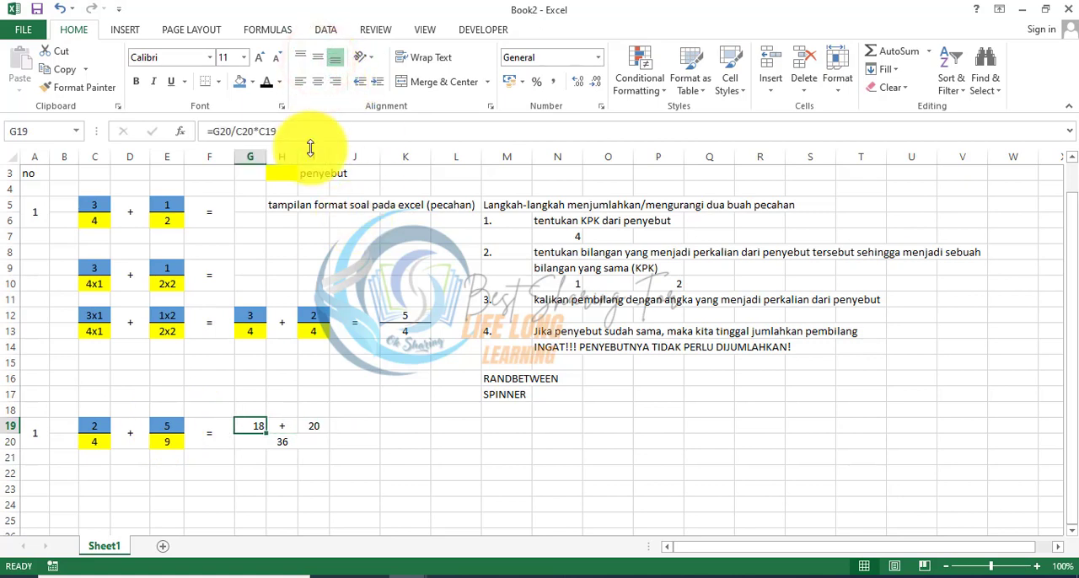
left_click(318, 57)
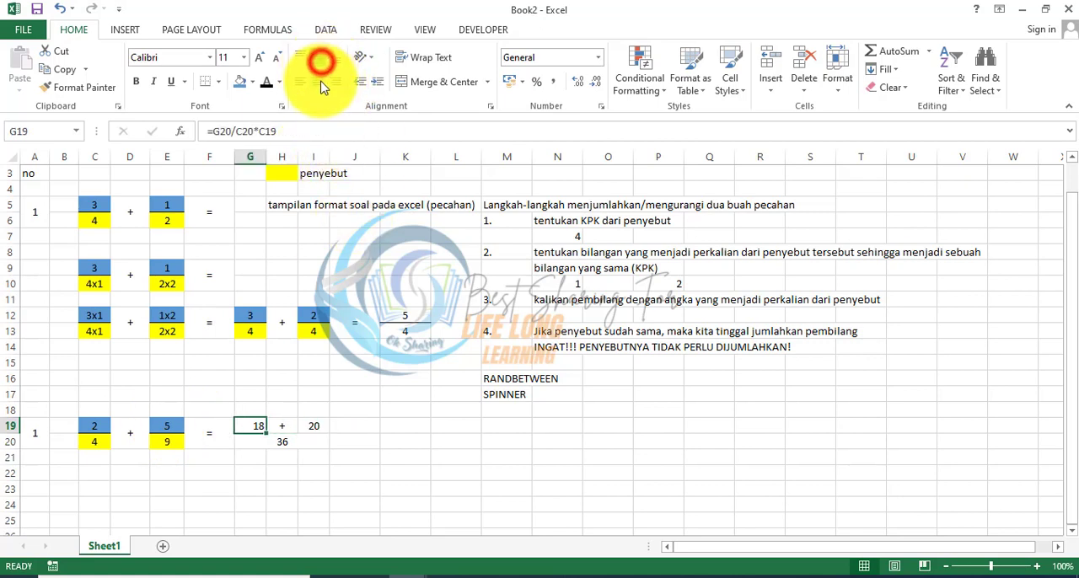
left_click(318, 81)
left_click(339, 441)
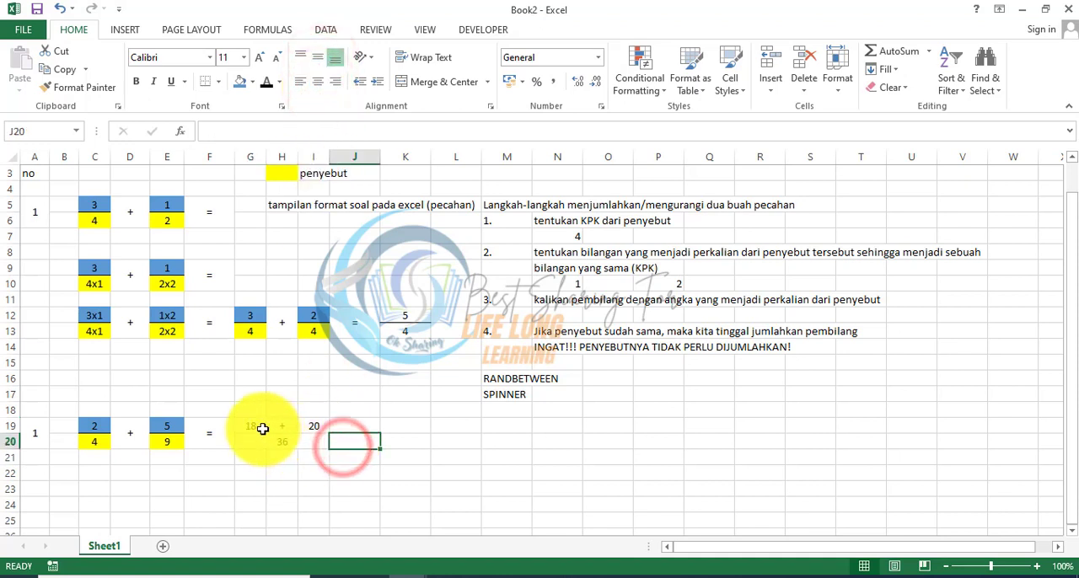
Step: Add a bottom border beneath G19:I19 as the fraction line over the common denominator
left_click_drag(257, 427, 312, 426)
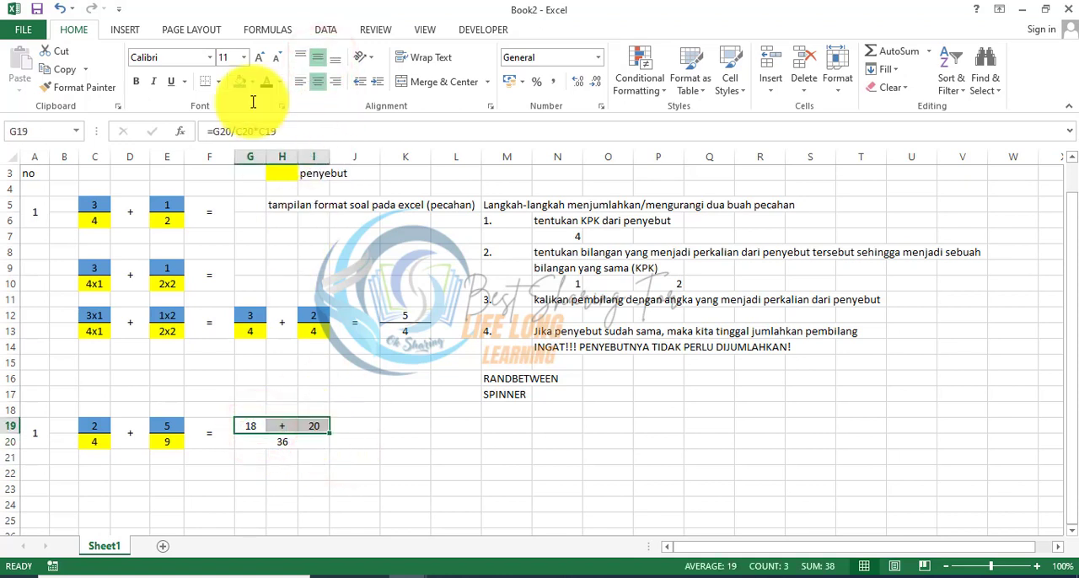
left_click(209, 78)
left_click(436, 441)
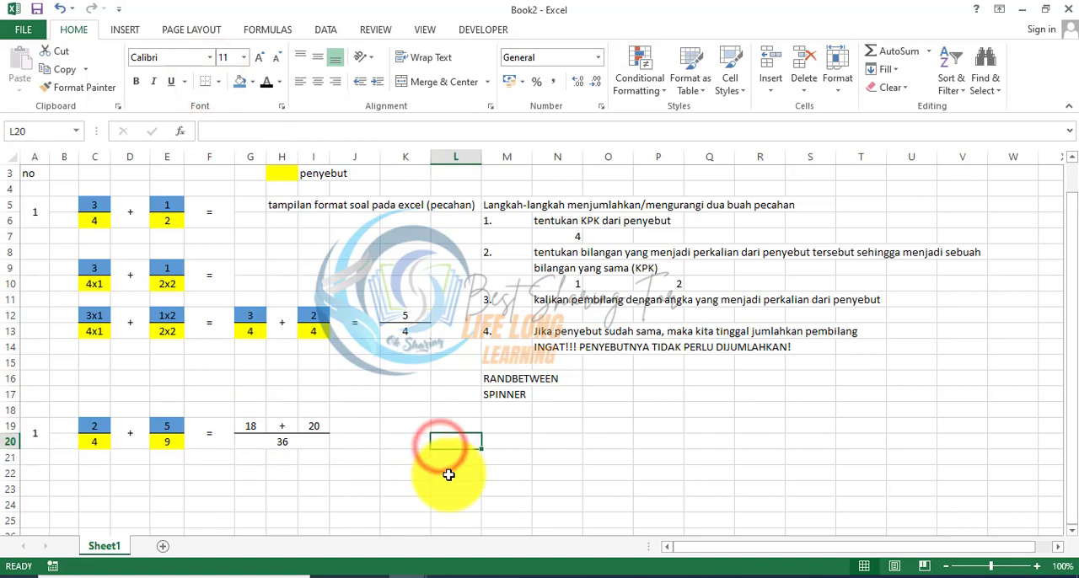
left_click(263, 442)
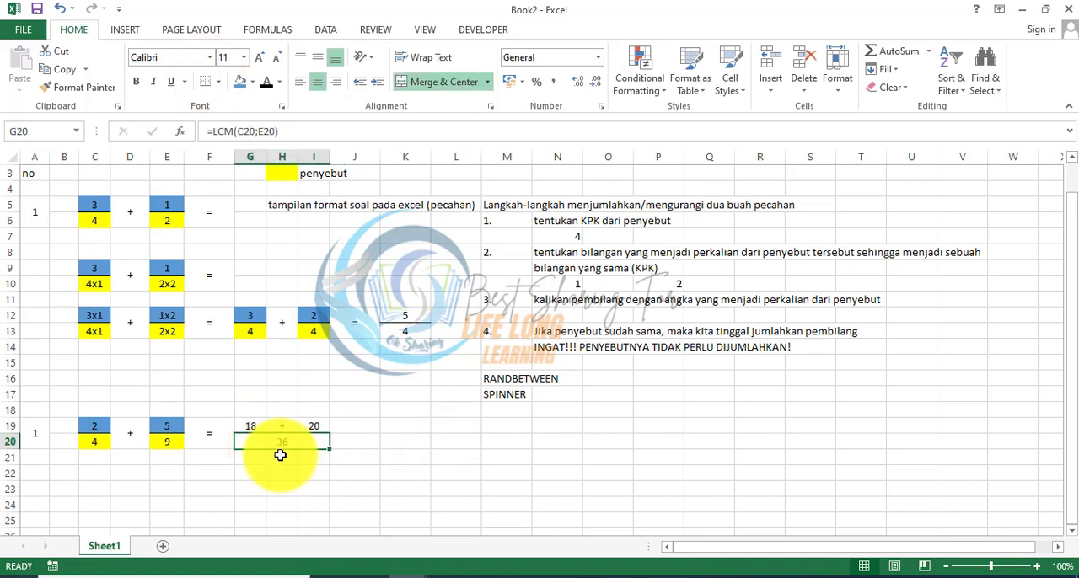
left_click(280, 456)
left_click(248, 427)
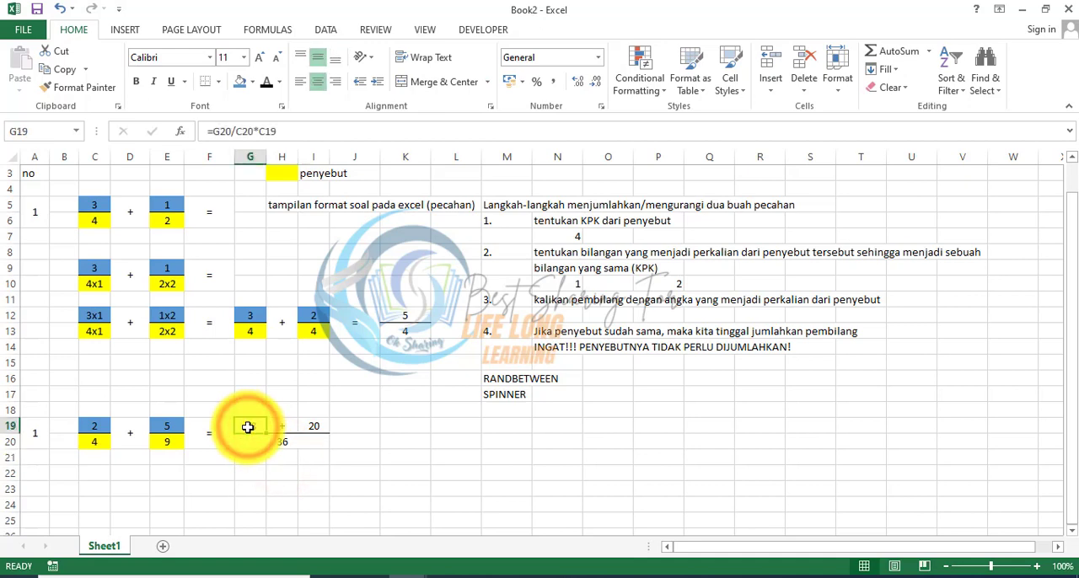
left_click_drag(344, 350, 64, 312)
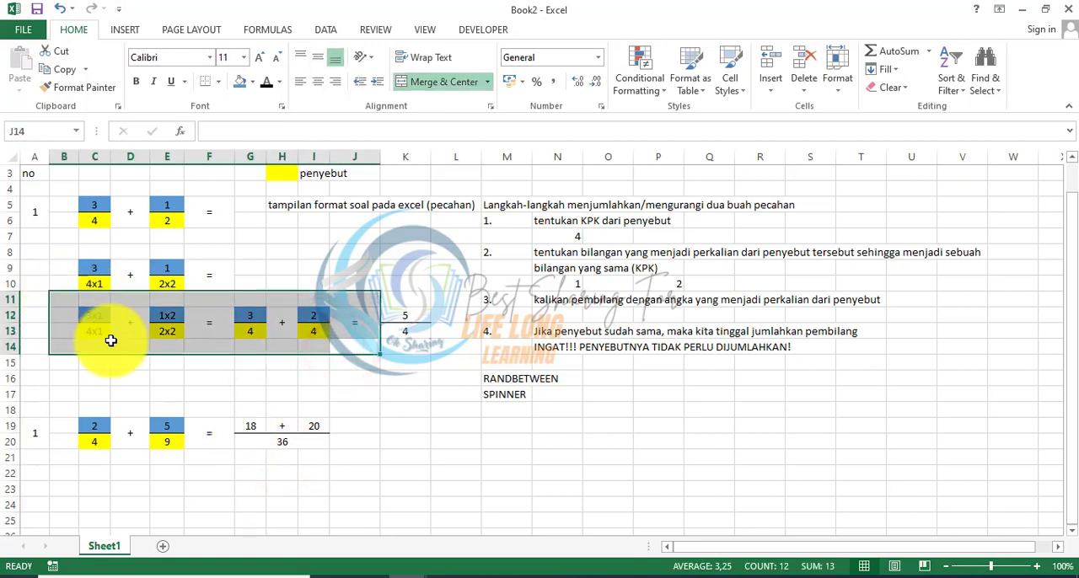
left_click(251, 427)
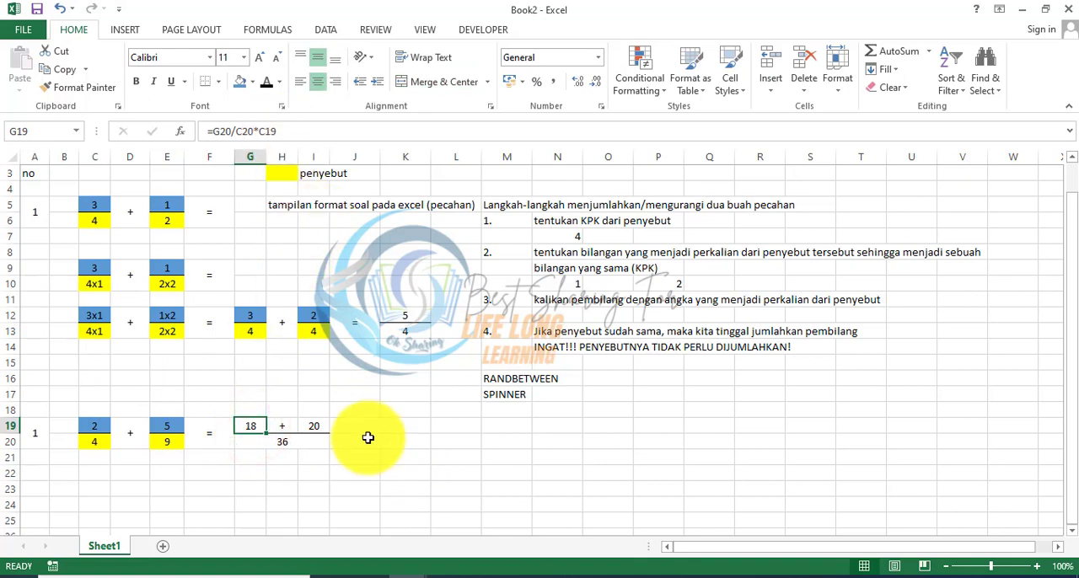
Step: Merge and center J19:J20, enter an equals sign there, and align it to the middle vertically
left_click_drag(356, 426, 359, 442)
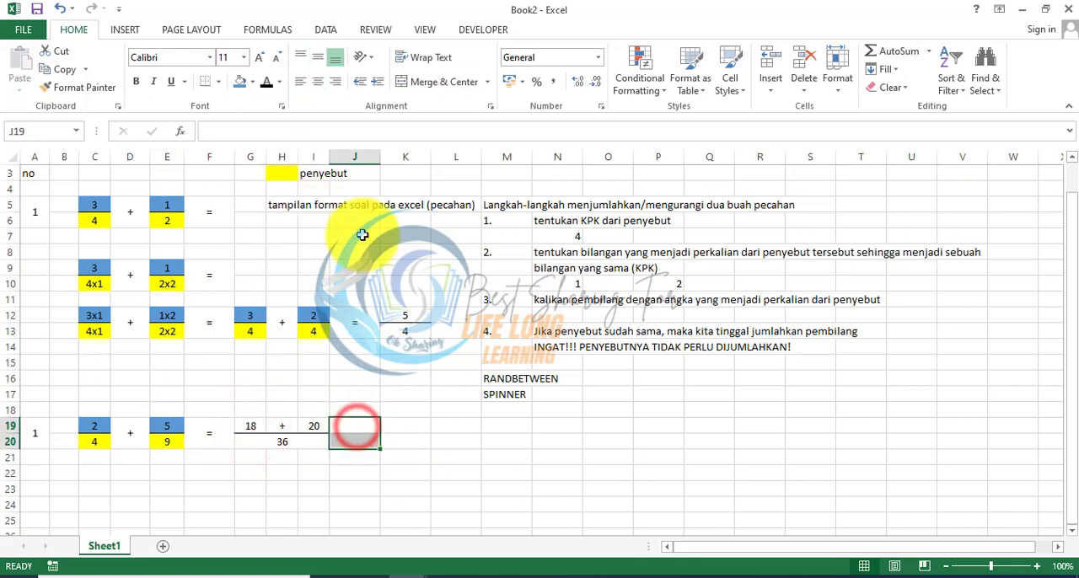
left_click(439, 82)
type("=")
key("Return")
key("Up")
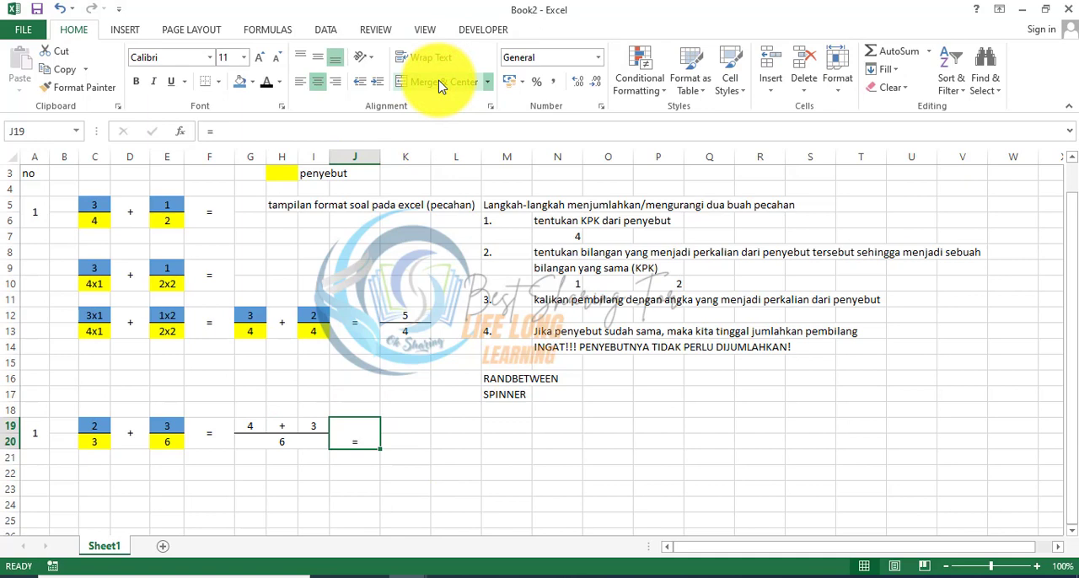
left_click(317, 56)
Step: Calculate the summed numerator in K19 with =G19+I19 and carry the common denominator into K20 with =G20
key("Right")
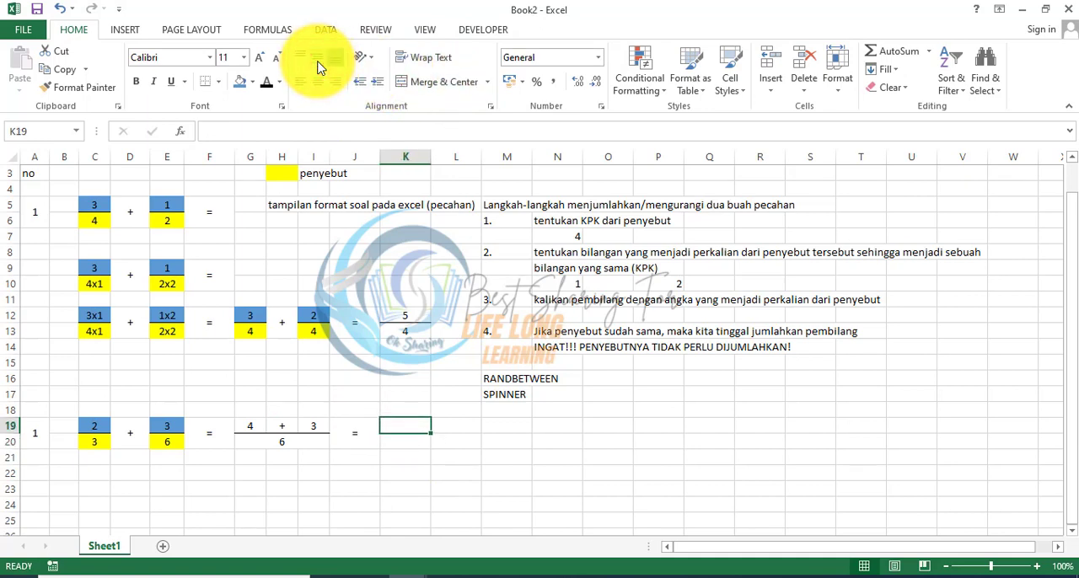
type("=")
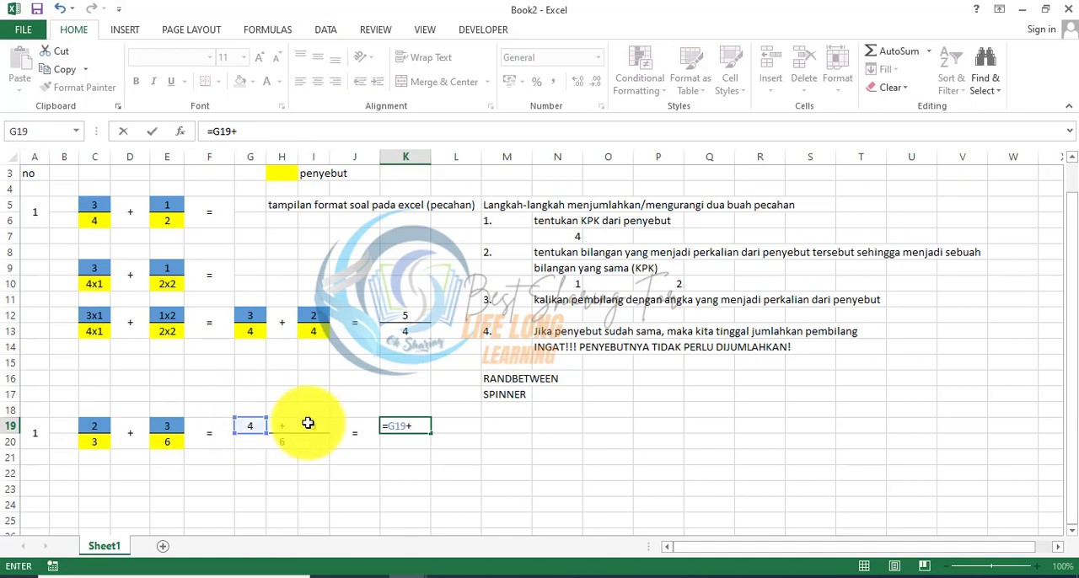
key("Return")
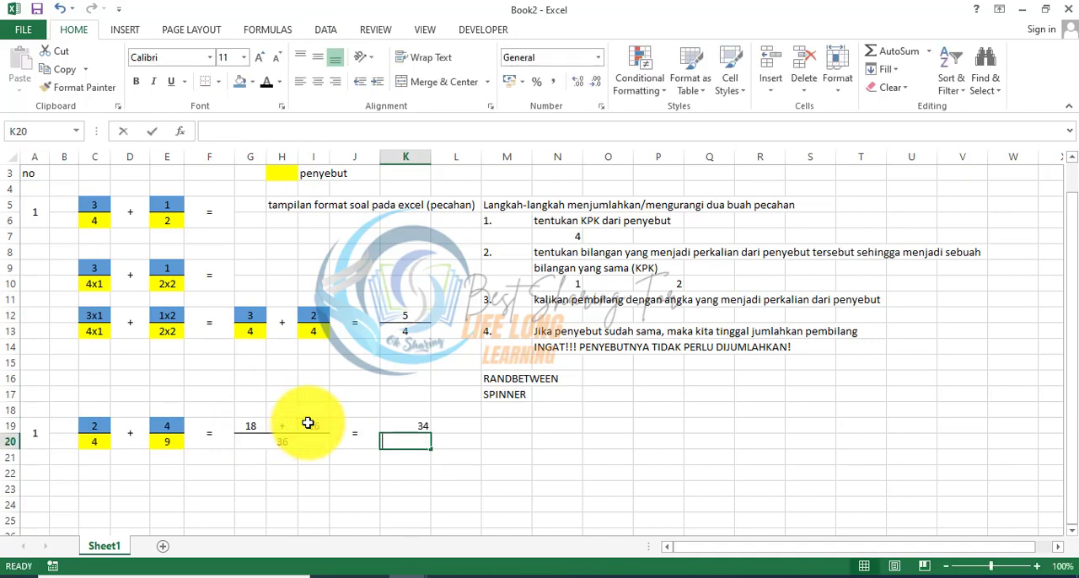
type("=")
key("Left")
key("Left")
key("Return")
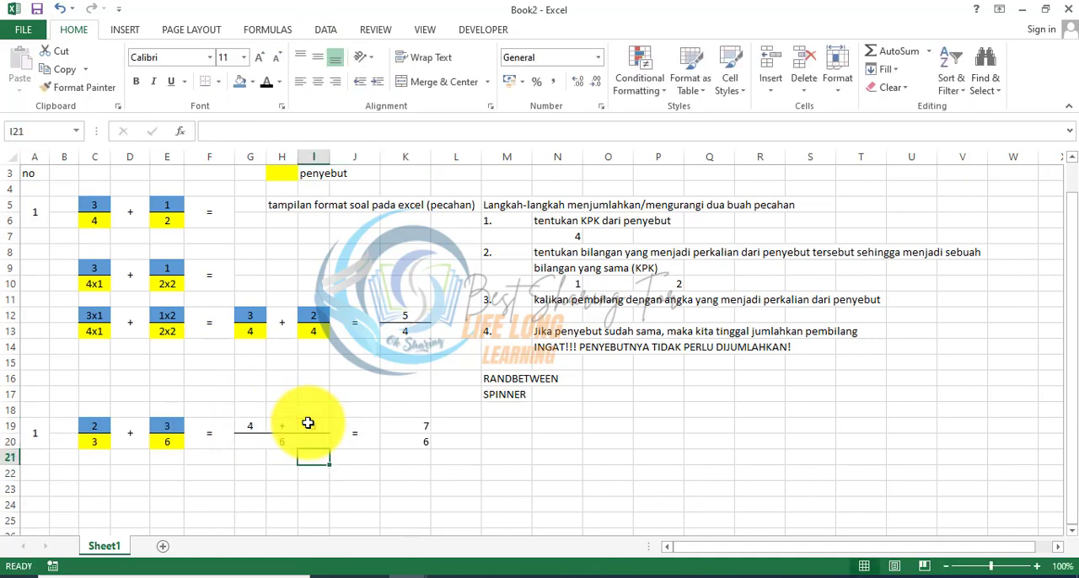
Step: Add a fraction line beneath K19 and center K19:K20 horizontally and vertically
key("Up")
key("Up")
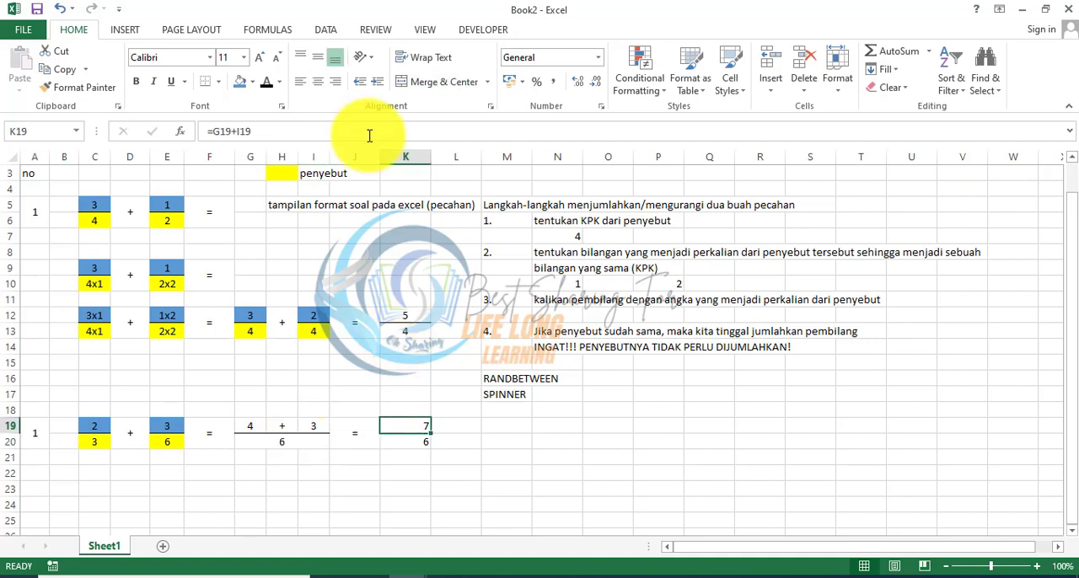
key("shift+Down")
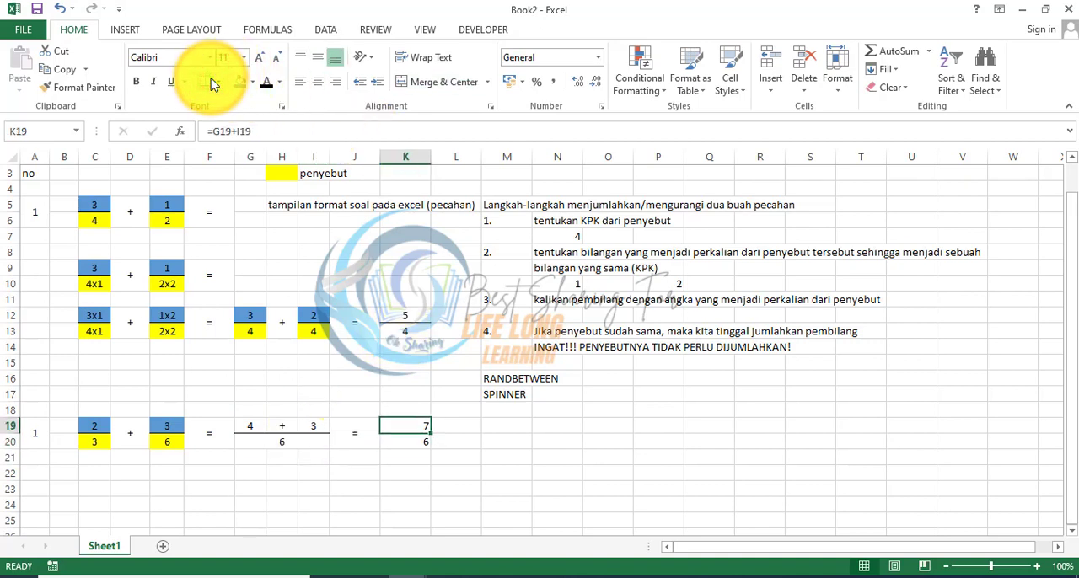
left_click(318, 82)
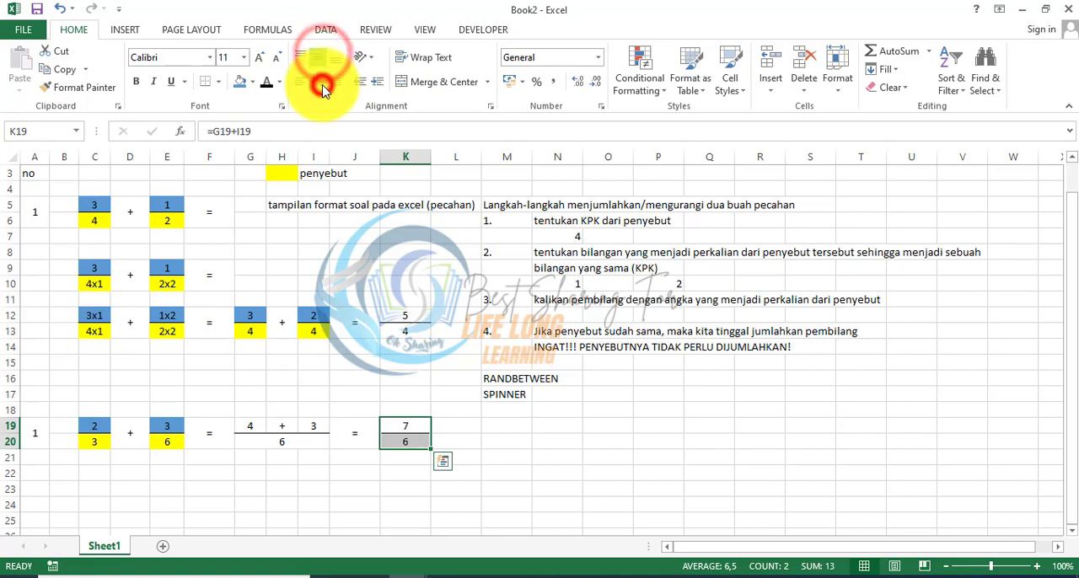
Step: Recalculate the sheet to generate a new random question and check the result fraction in K19:K20
left_click(599, 446)
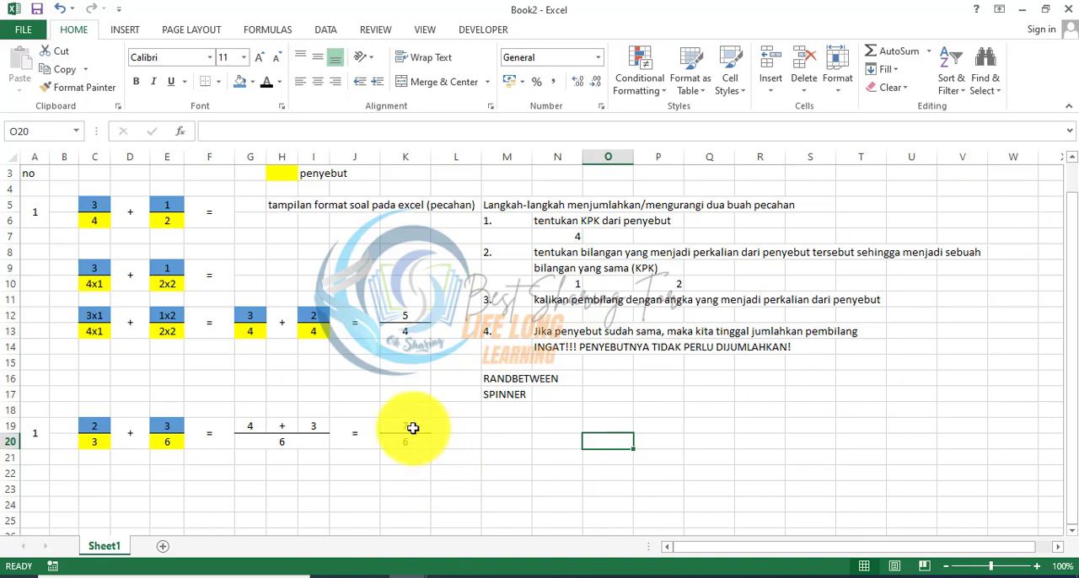
key("Return")
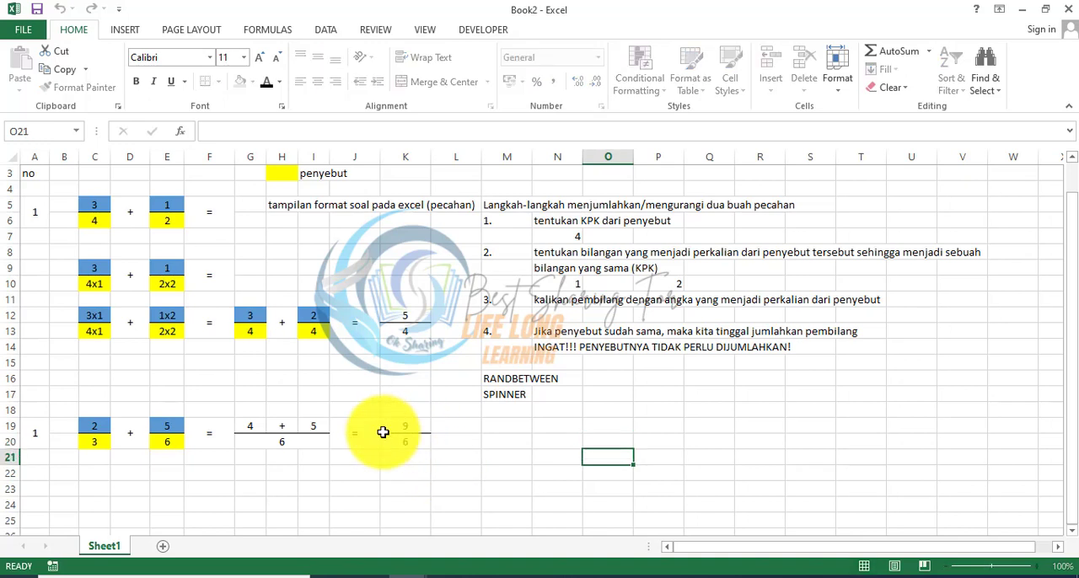
mouse_move(395, 432)
left_mouse_down()
mouse_move(396, 442)
mouse_move(432, 441)
mouse_move(410, 427)
mouse_move(413, 437)
left_mouse_up()
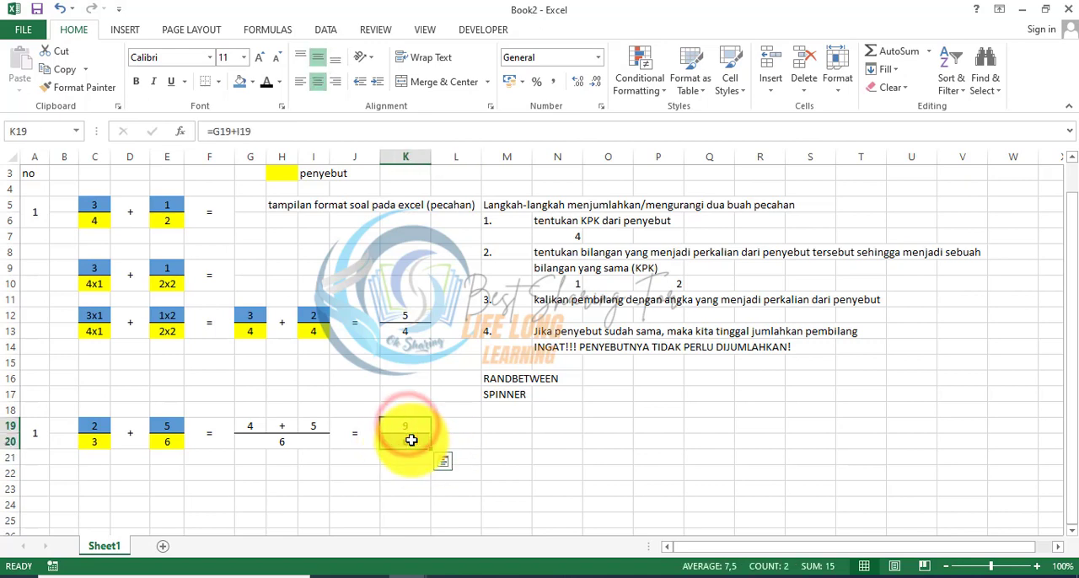
left_click(507, 489)
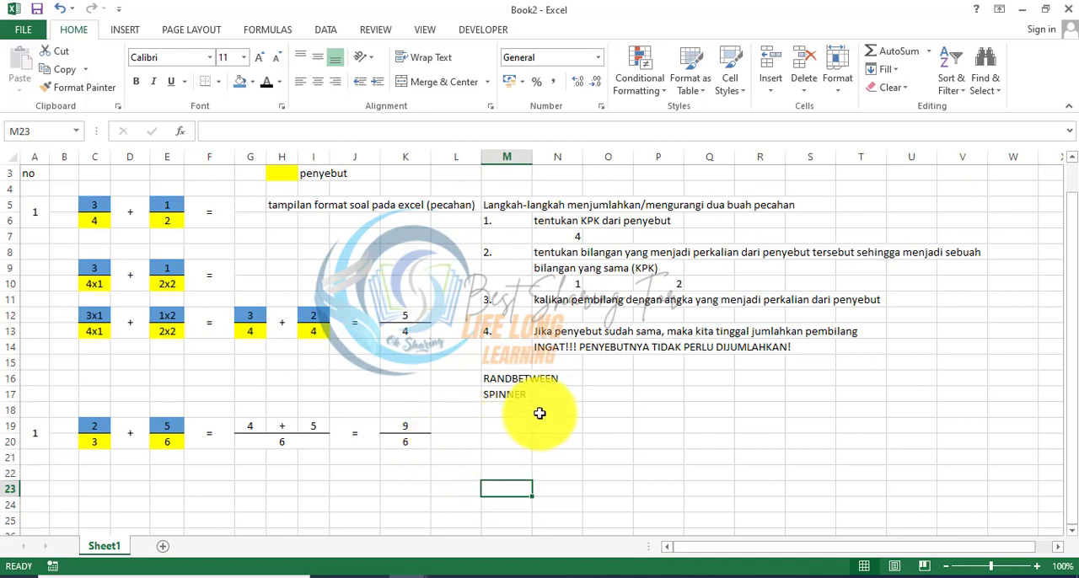
Step: Enter the notes PECAHAN CAMPURAN in M19 and PECAHAN DESIMAL in M20
left_click(510, 431)
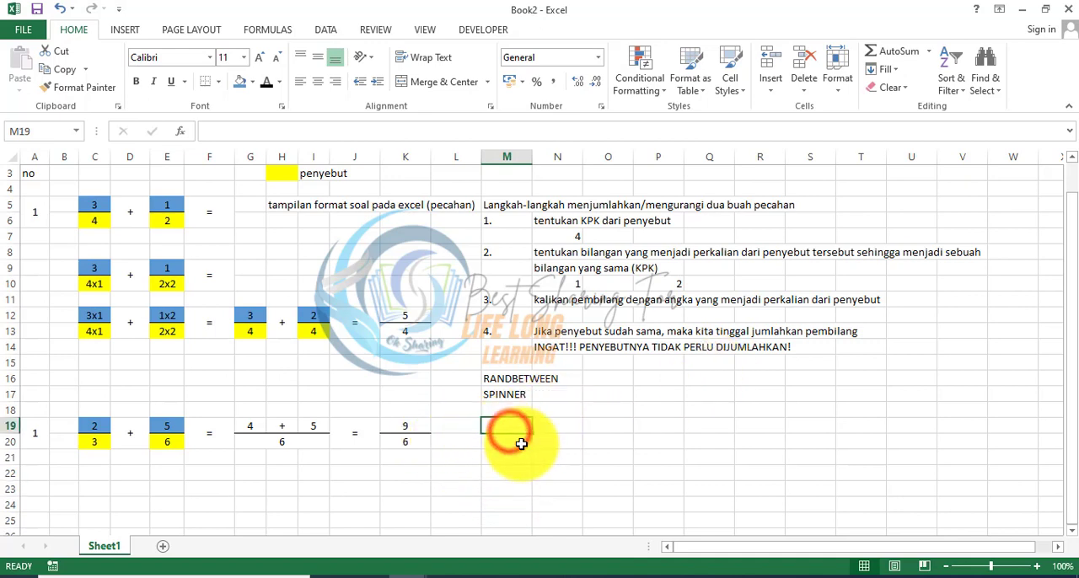
type("PECAHAN CAMPURAN")
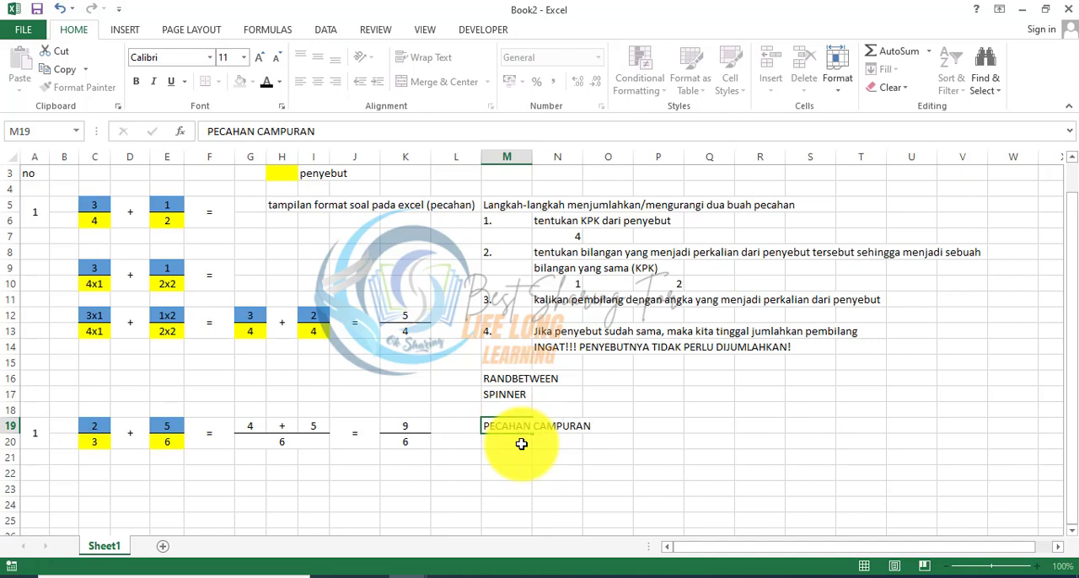
key("Return")
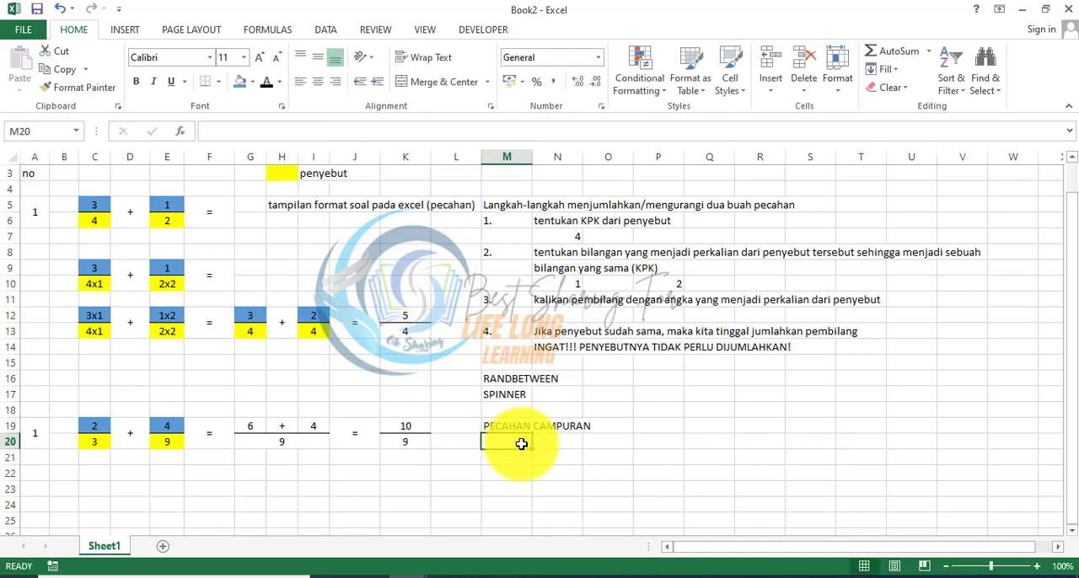
type("PECAHAN DESIMAL")
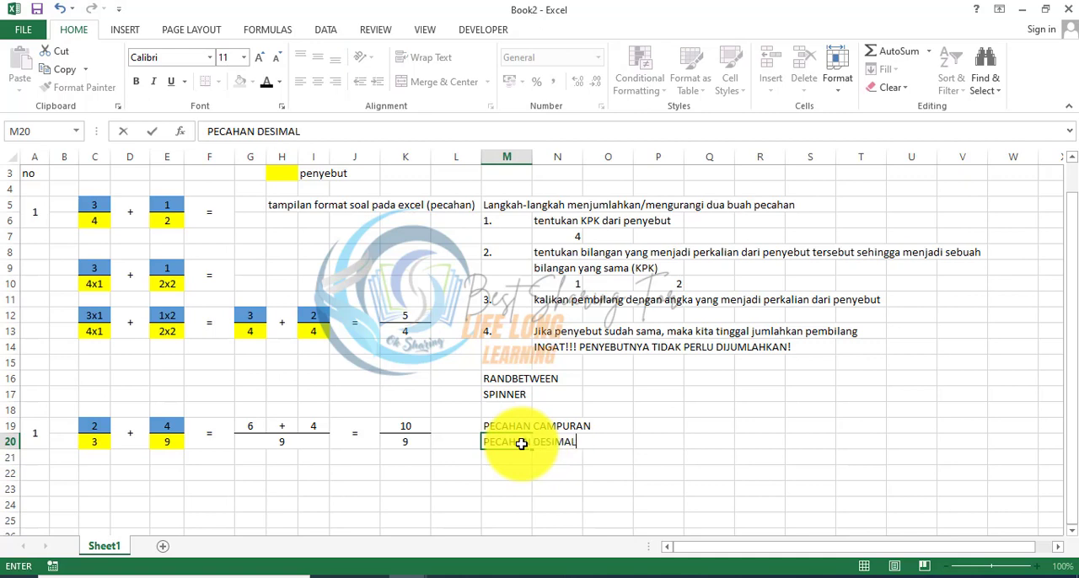
key("Return")
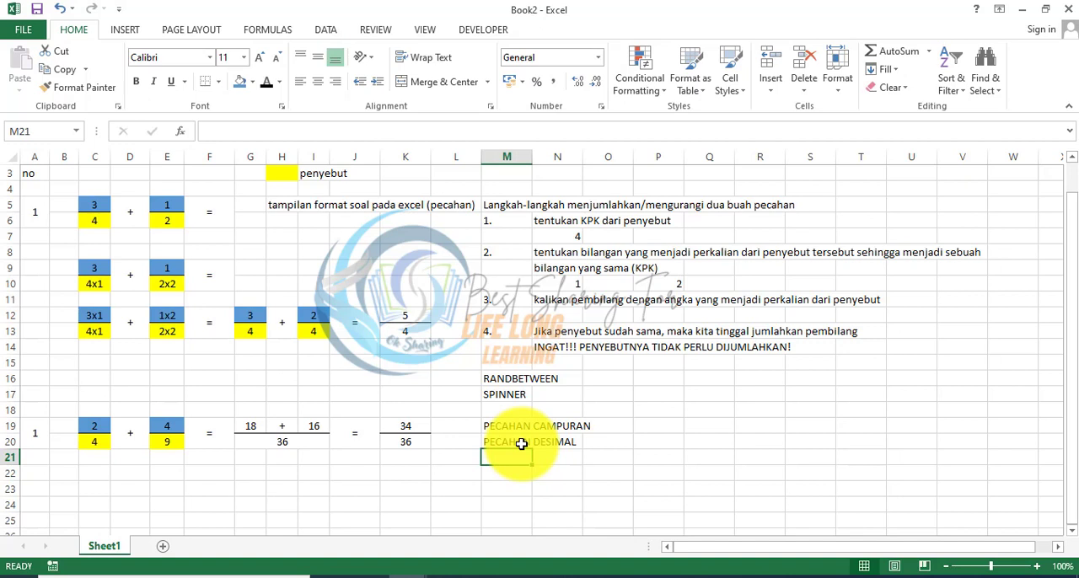
Step: Re-enter the sum formula in K19 unchanged to regenerate the random question
key("Left")
key("Left")
key("Up")
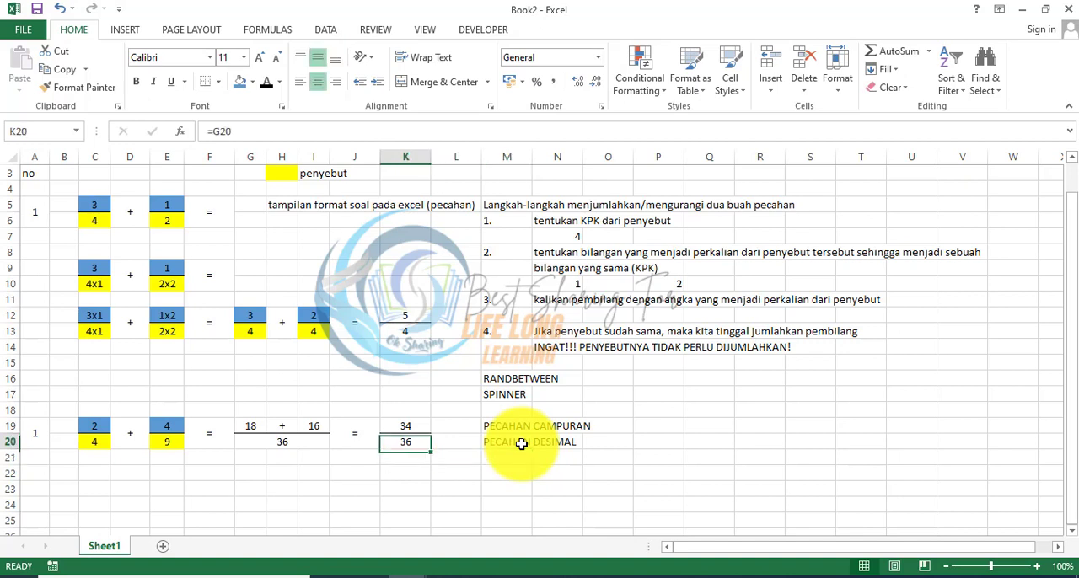
key("Up")
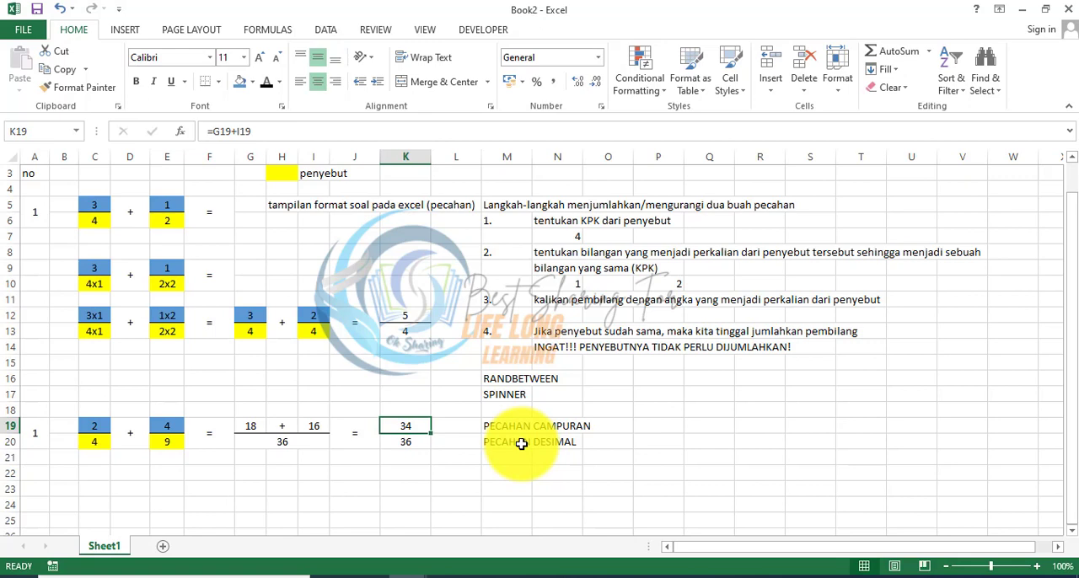
key("F2")
key("Return")
key("Down")
key("Down")
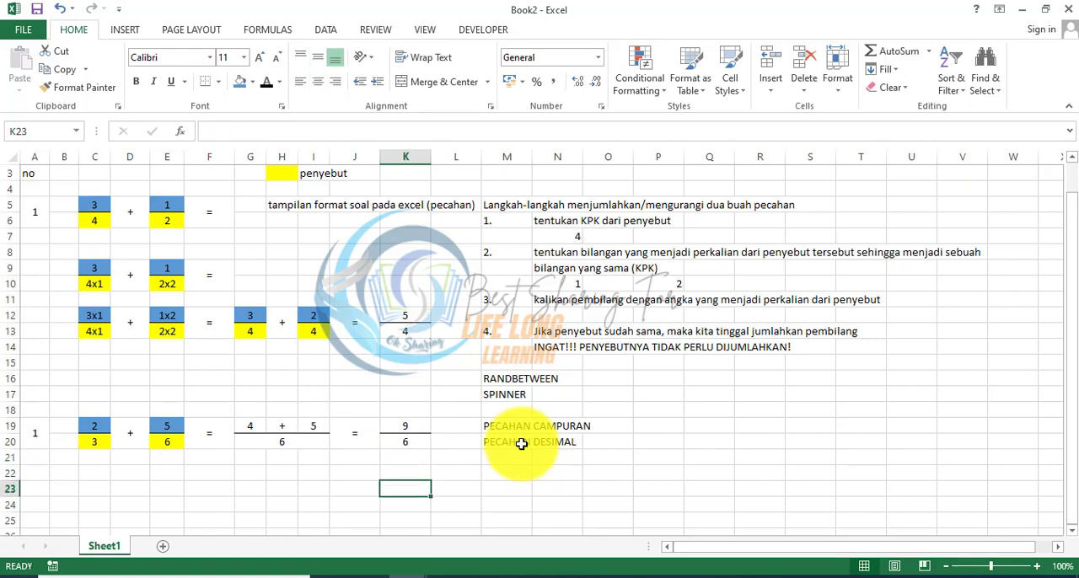
key("Right")
key("Up")
key("Left")
key("Up")
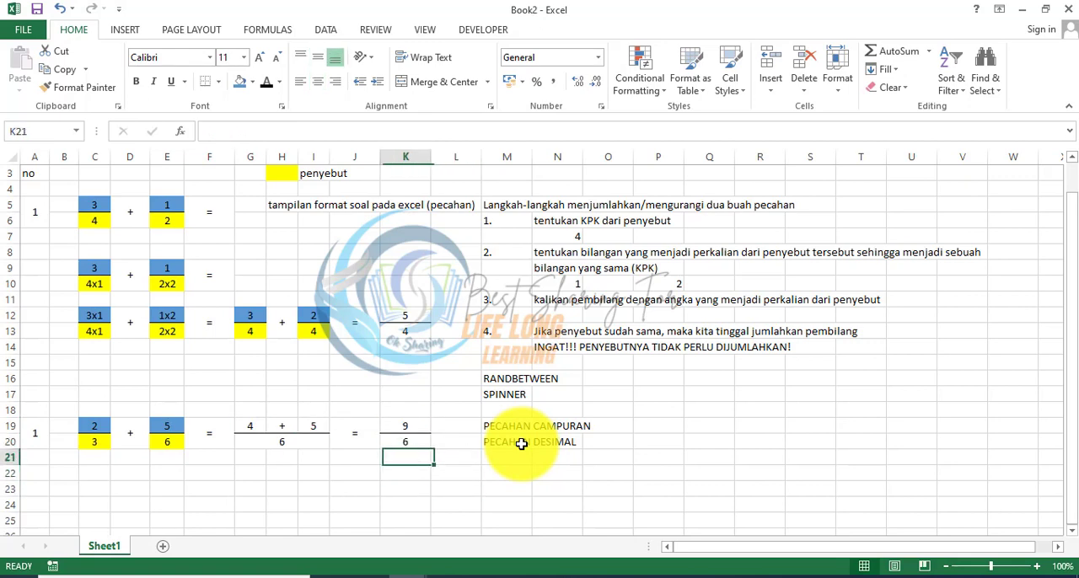
key("Up")
key("Up")
key("Down")
key("Down")
key("Right")
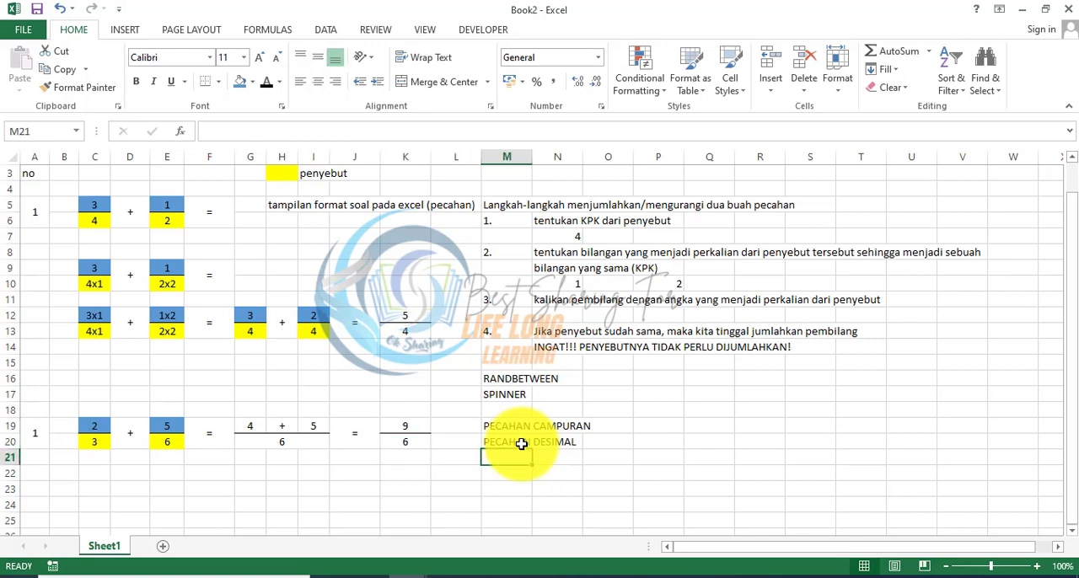
key("Left")
key("Up")
key("Up")
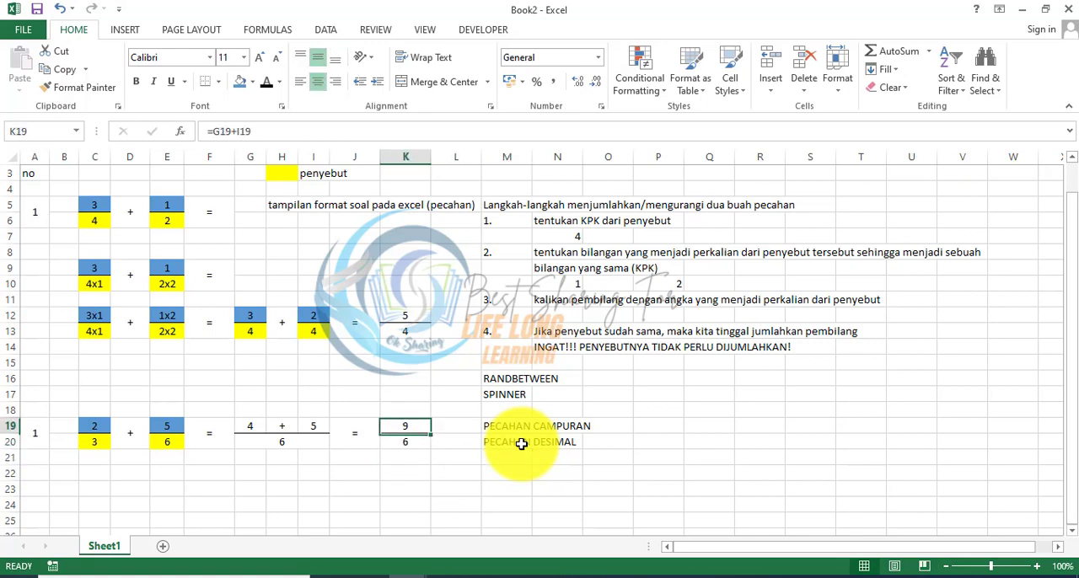
key("Down")
key("Down")
key("Up")
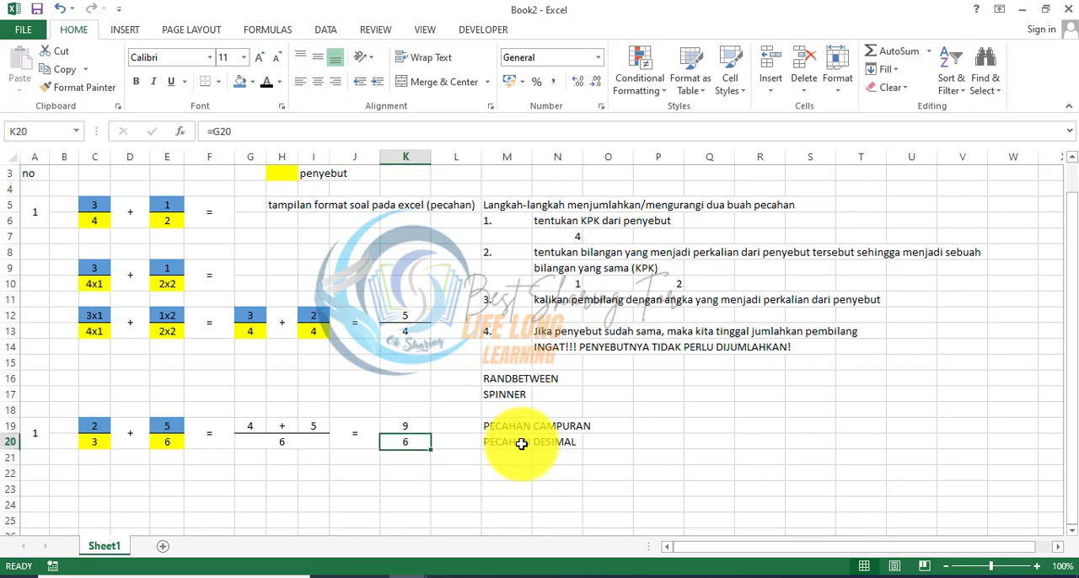
Step: Examine the result fraction in K19:K20 alongside the mixed and decimal fraction notes in M19:M20
key("Right")
left_click(522, 444)
key("shift+Up")
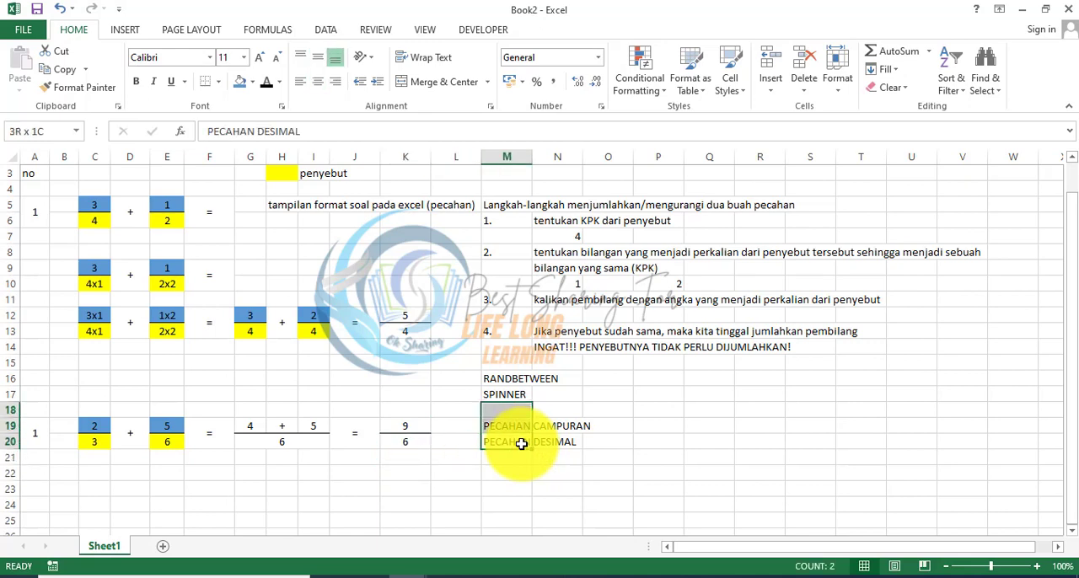
key("Down")
key("Up")
key("Up")
key("Right")
key("Right")
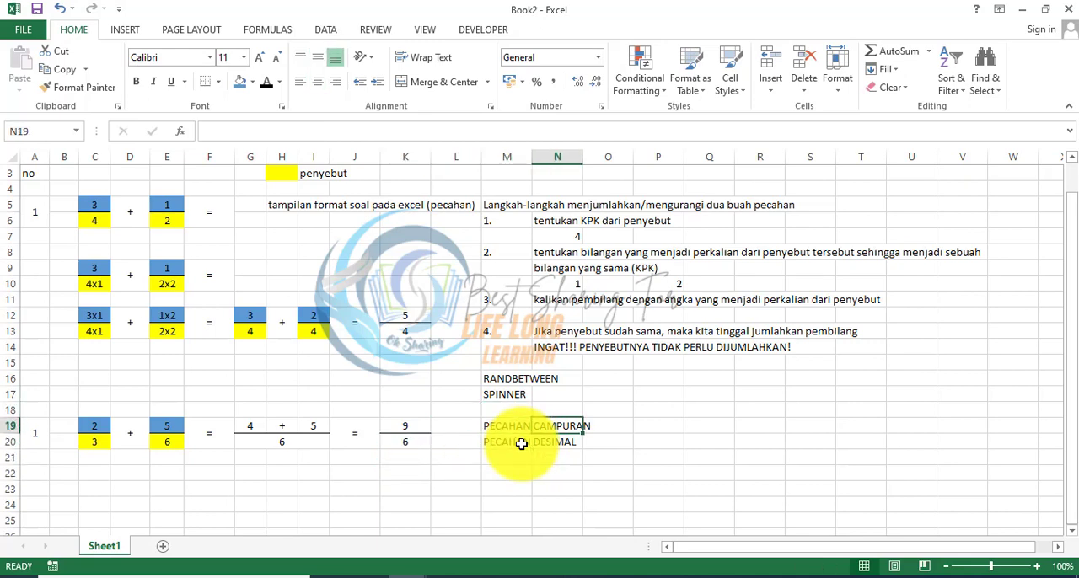
key("Left")
key("Left")
key("Left")
key("Left")
key("Down")
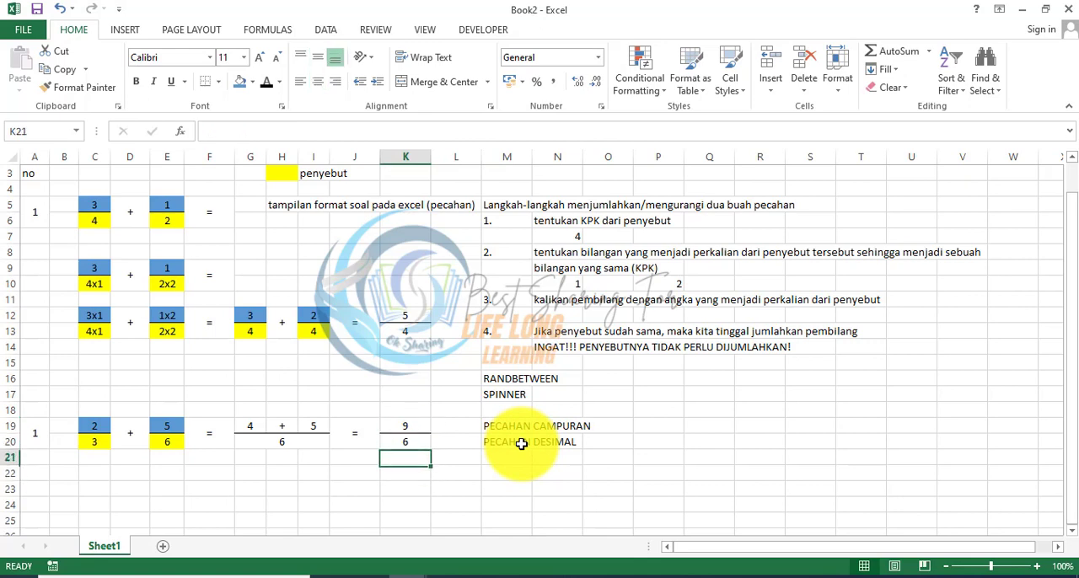
key("Up")
key("Up")
key("Up")
key("Up")
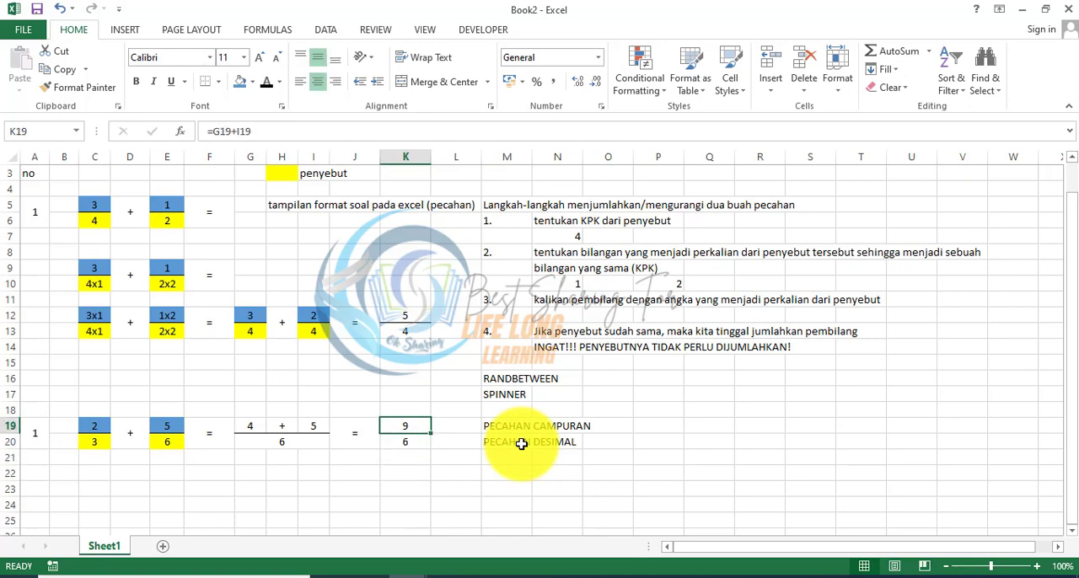
key("shift+Down")
key("Up")
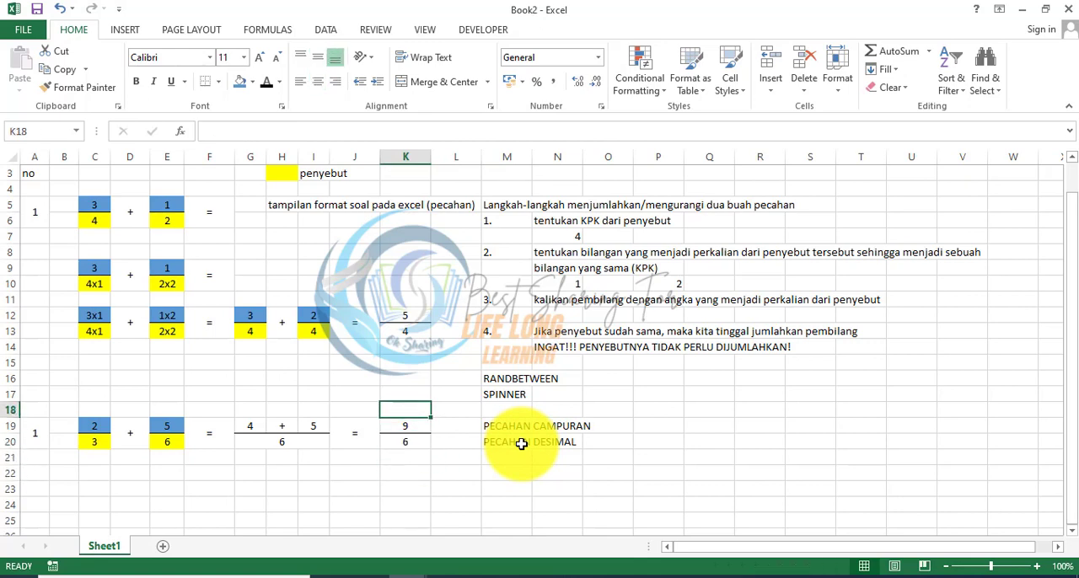
key("Down")
key("Down")
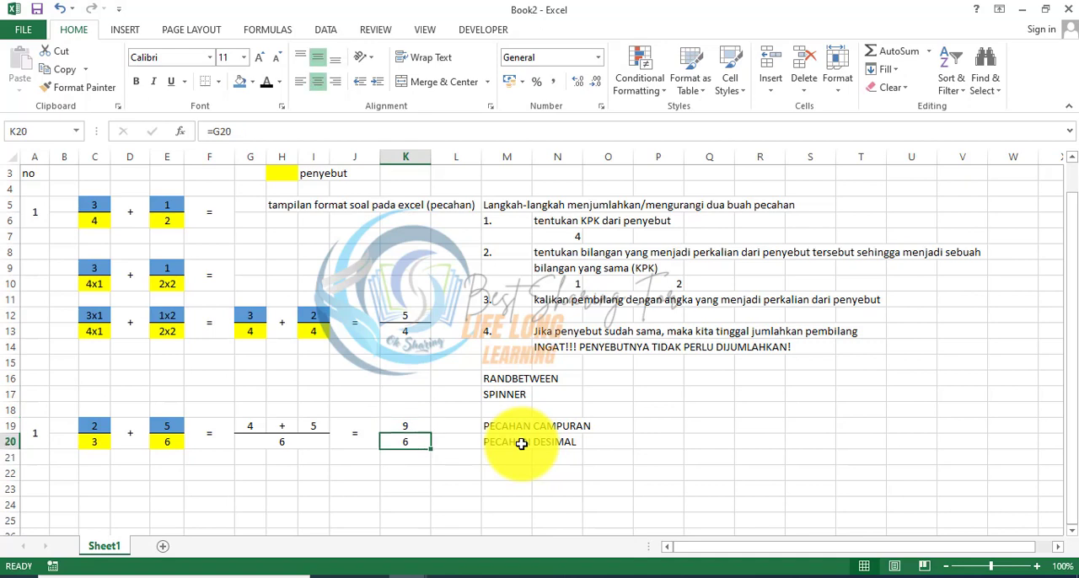
key("Up")
key("Down")
key("Up")
key("Up")
key("Down")
key("Down")
key("Down")
key("Down")
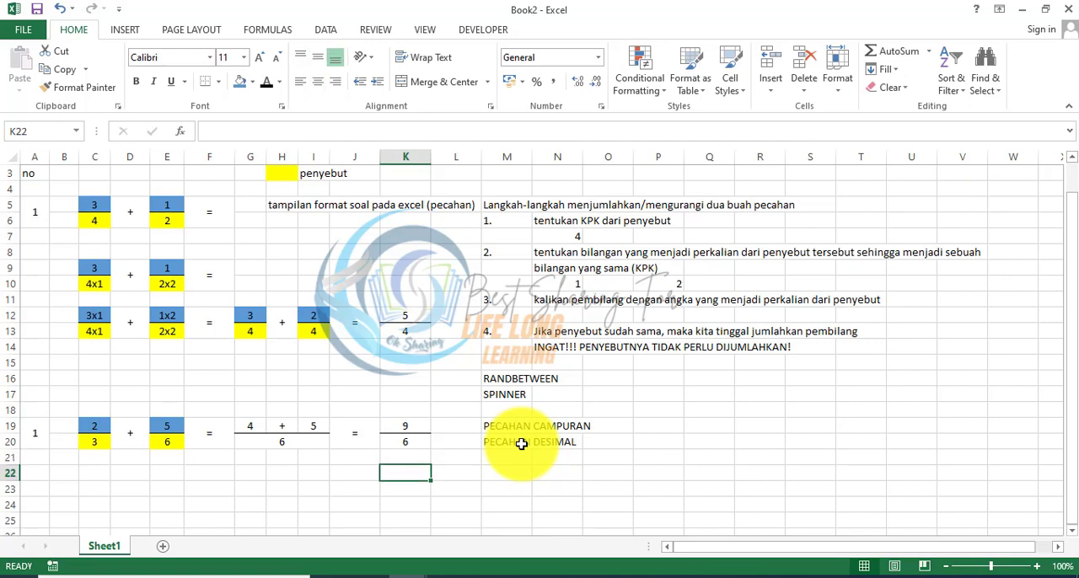
key("Up")
key("Up")
key("Up")
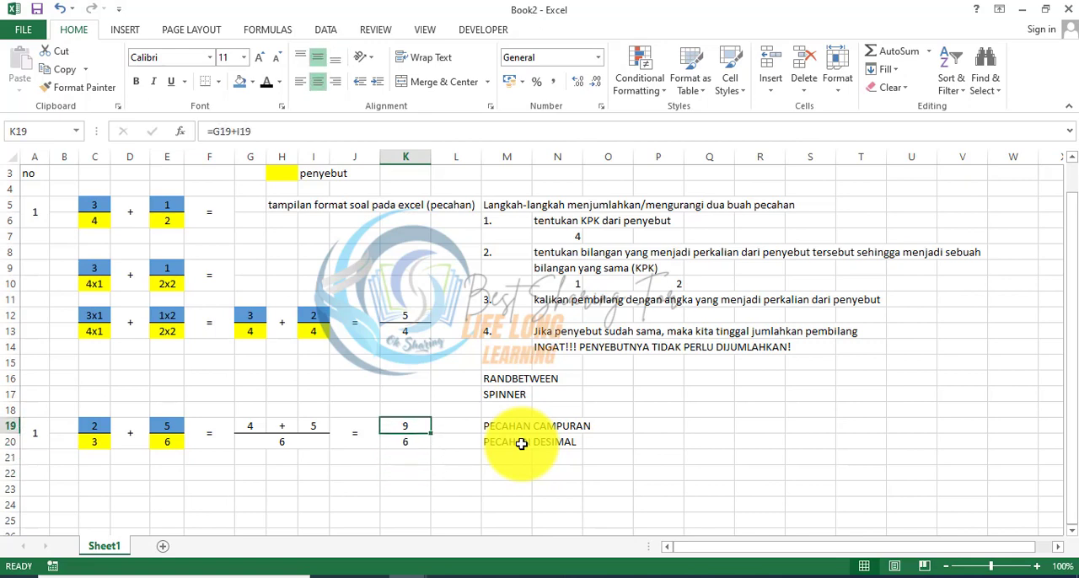
key("Down")
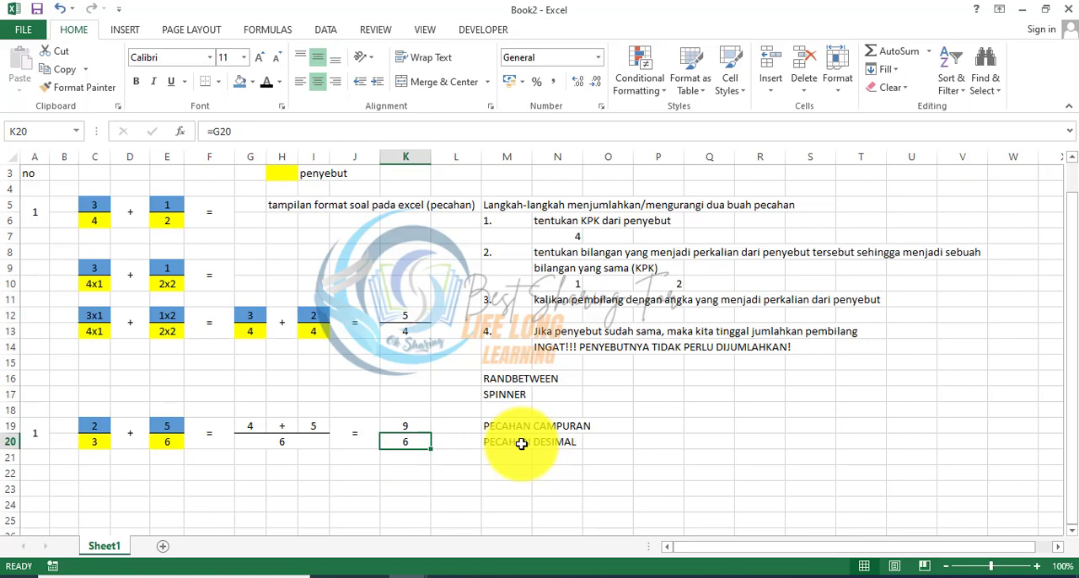
key("Down")
key("Down")
key("Down")
key("Up")
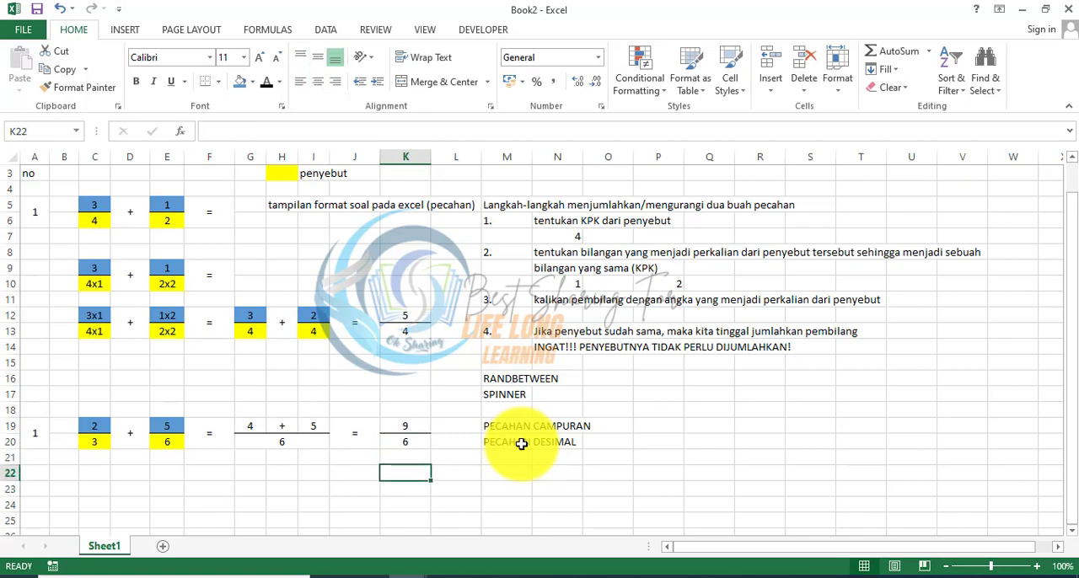
key("Up")
key("Up")
key("Down")
key("Down")
key("Down")
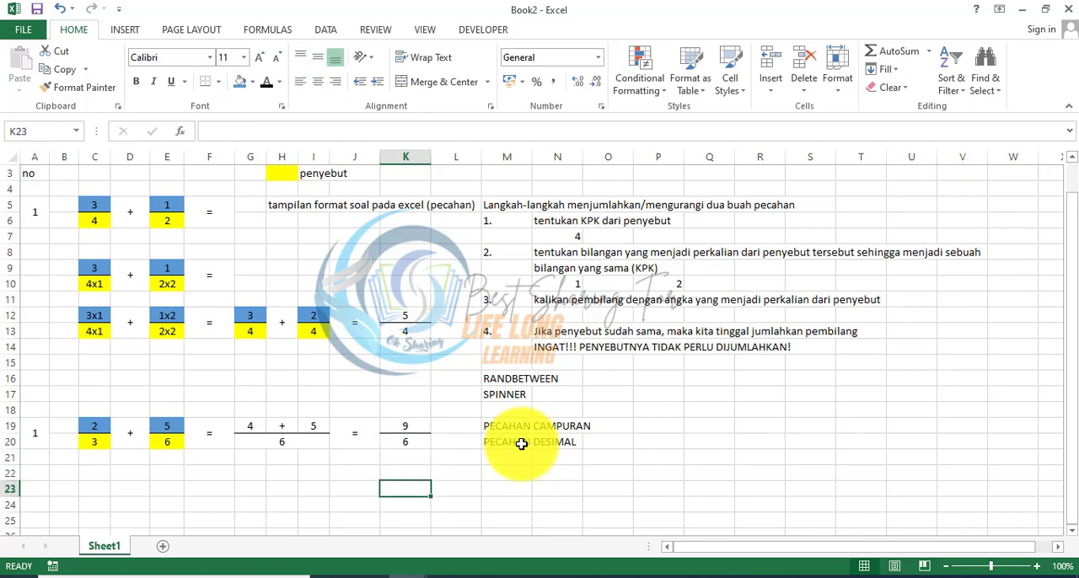
Step: Enter the note MENYEDERHANAKAN PECAHAN, KITA HARUS PAHAM MENGENAI FPB in M22
key("Up")
key("Up")
key("Left")
key("Down")
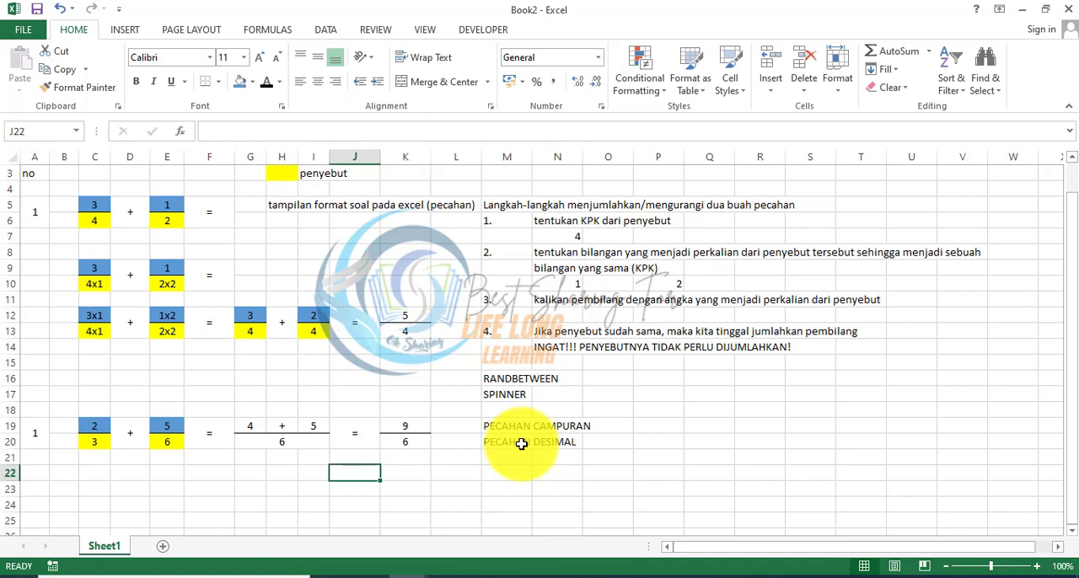
key("Right")
key("Right")
key("Right")
key("Left")
key("Right")
key("Right")
key("Left")
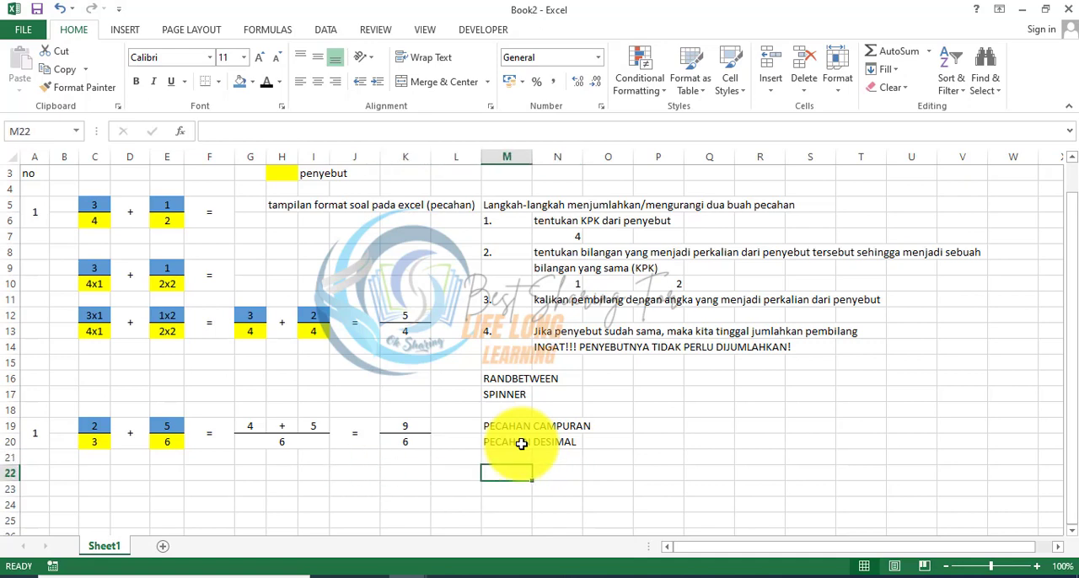
type("MENYEDE")
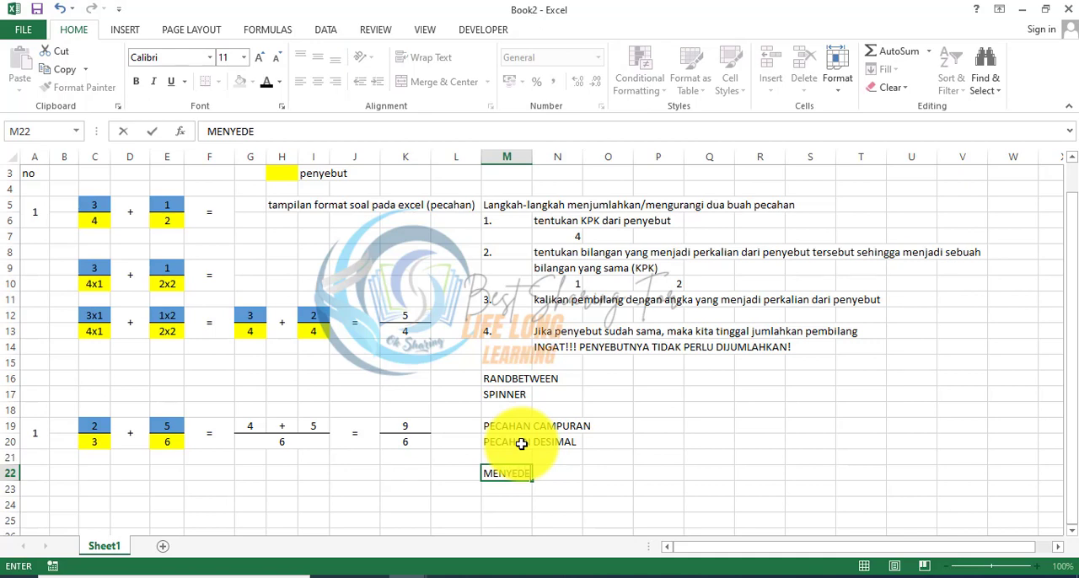
type("RHANAKAN PECAHA")
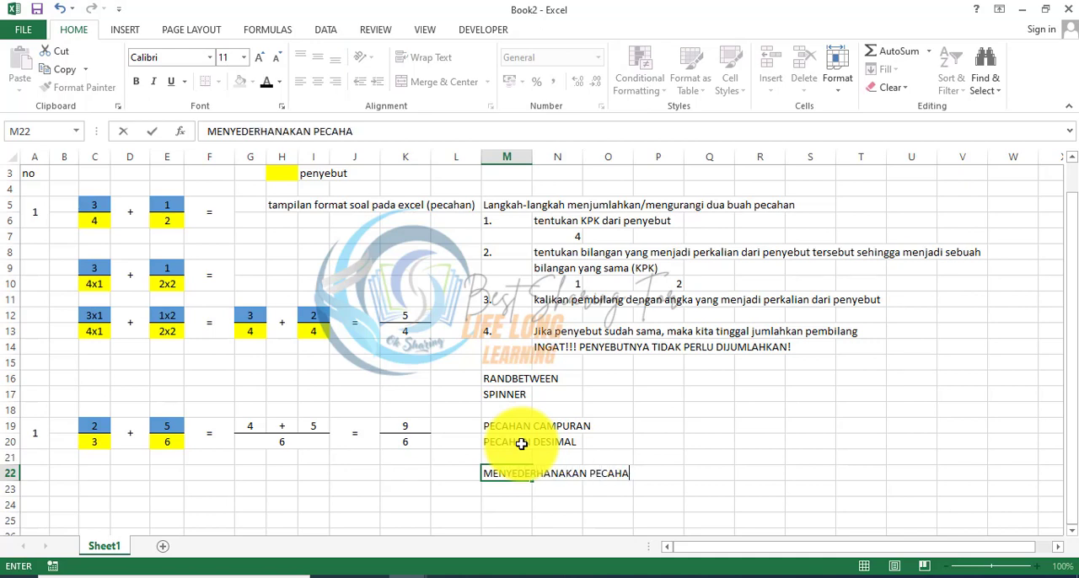
type("N, KITA HARUS")
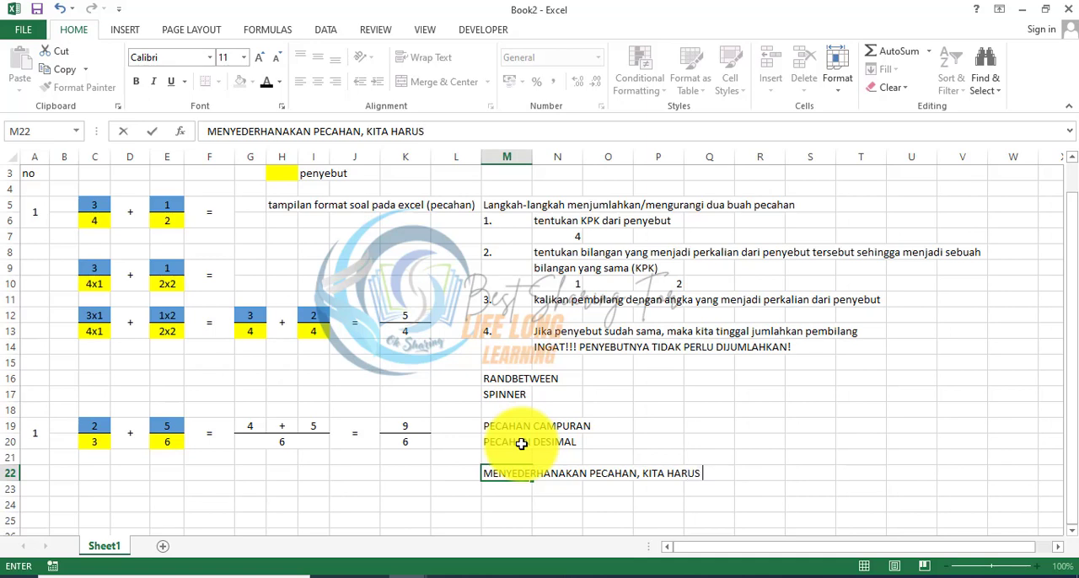
type(" PAHAM MENGENAI FPB")
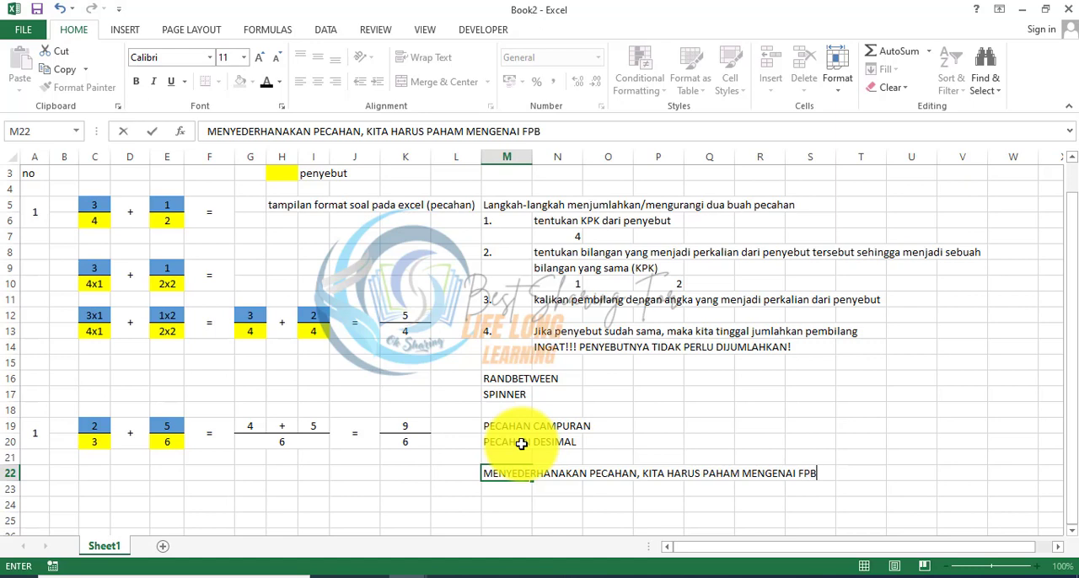
key("Return")
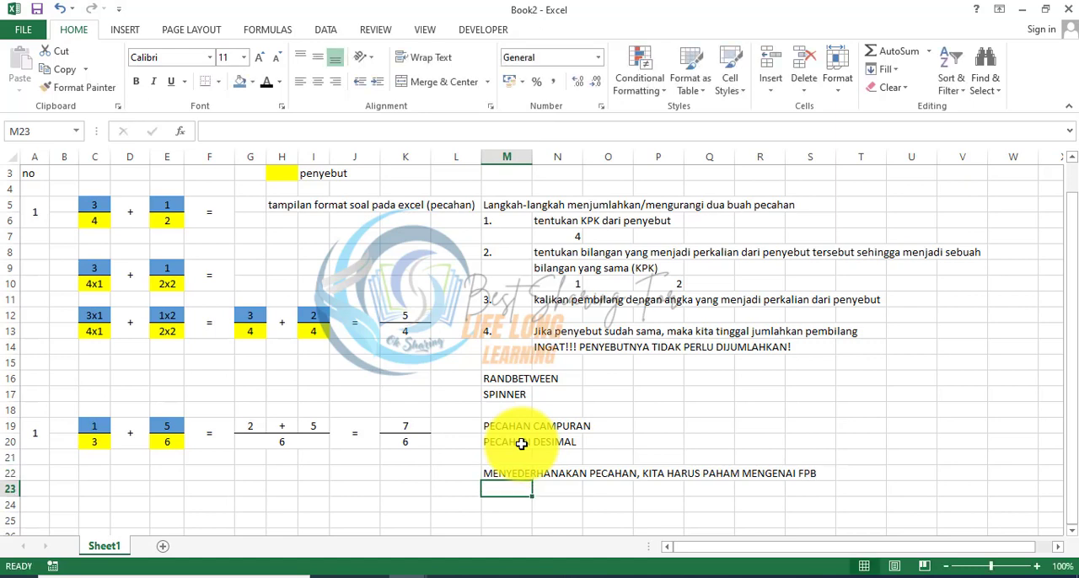
Step: Enter a sample fraction beneath the result, with numerator 9 in K23 and denominator 6 in K24
key("Left")
key("Left")
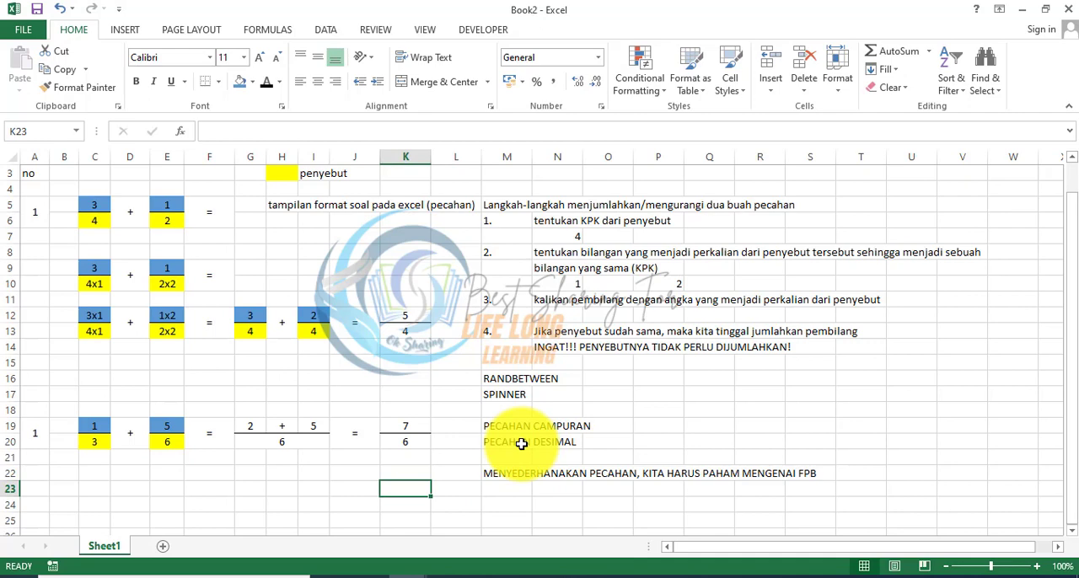
type("9")
key("Return")
type("4")
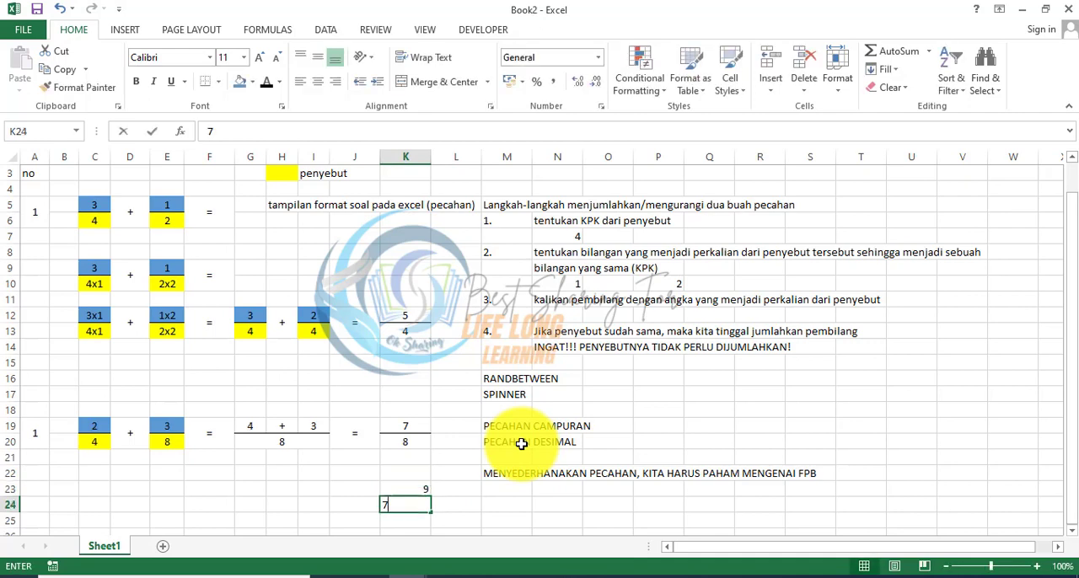
key("BackSpace")
key("Return")
key("Up")
key("Up")
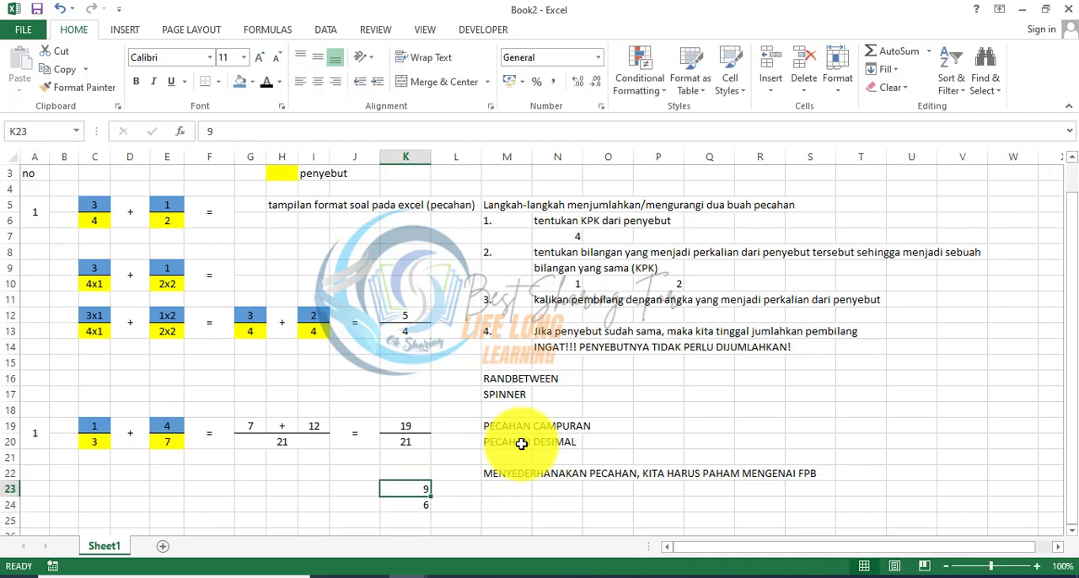
type("6")
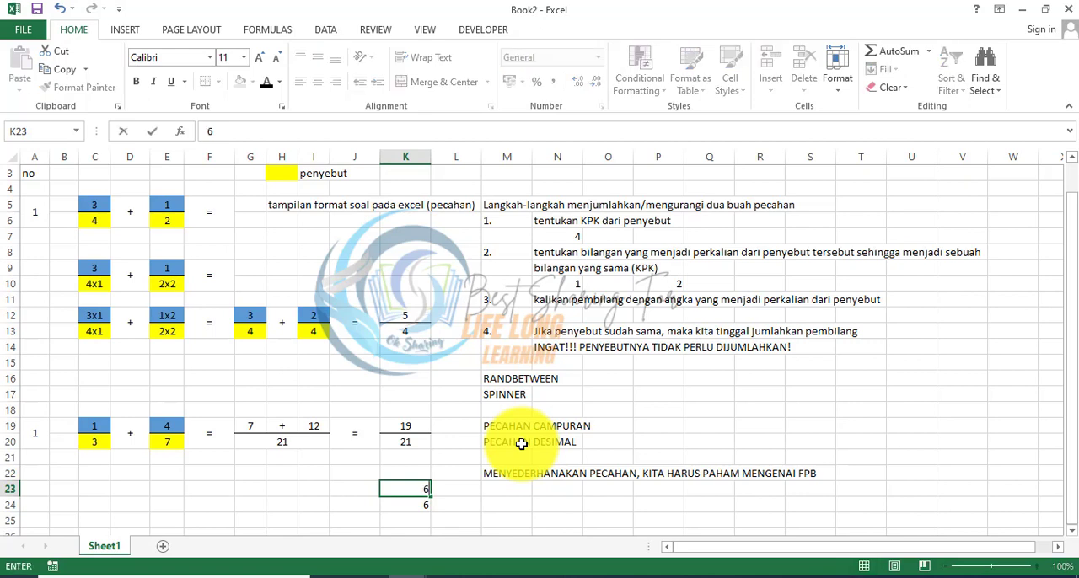
key("BackSpace")
type("9")
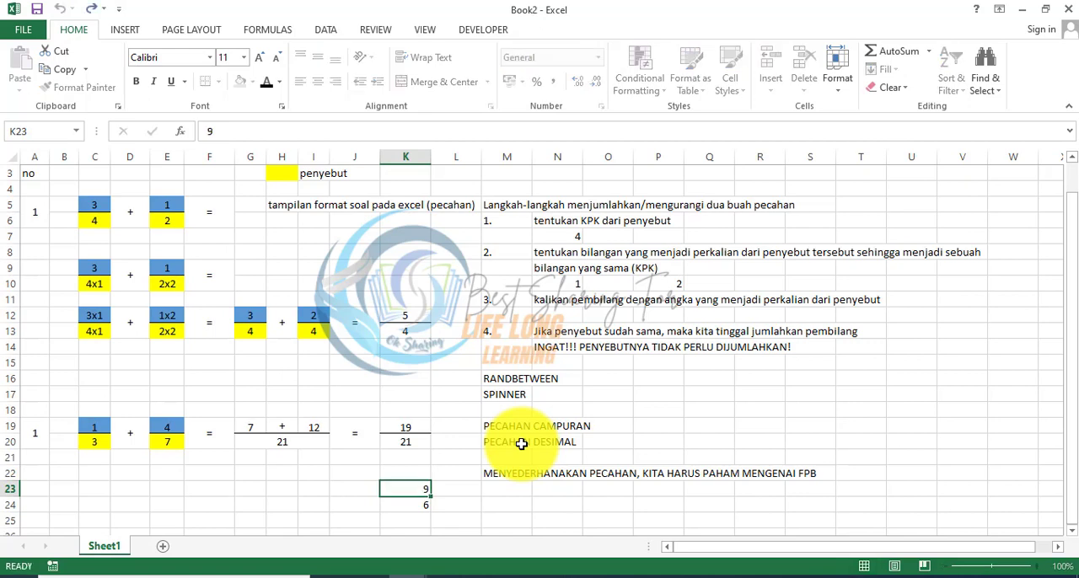
key("Return")
key("Up")
Step: Center K23:K24 horizontally and vertically, and add a fraction line beneath K23
key("shift+Down")
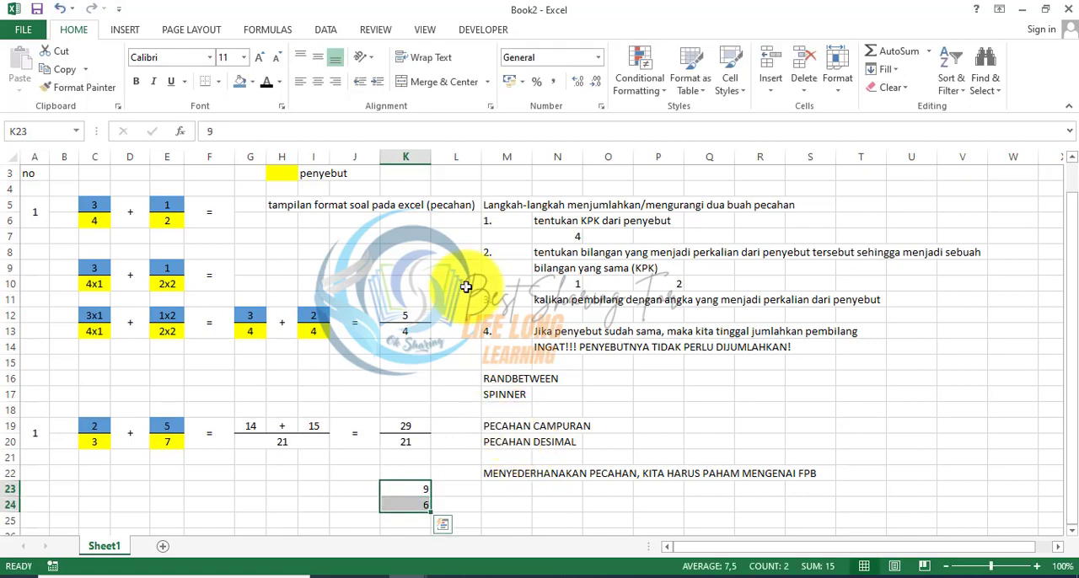
left_click(318, 81)
left_click(315, 66)
key("Down")
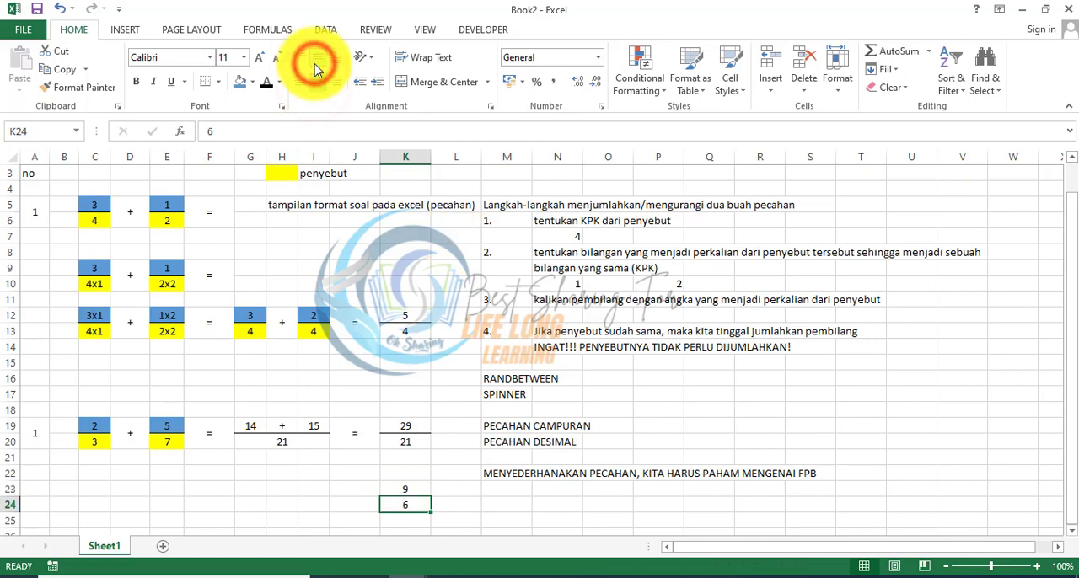
key("Up")
left_click(204, 82)
key("Down")
key("Down")
key("Down")
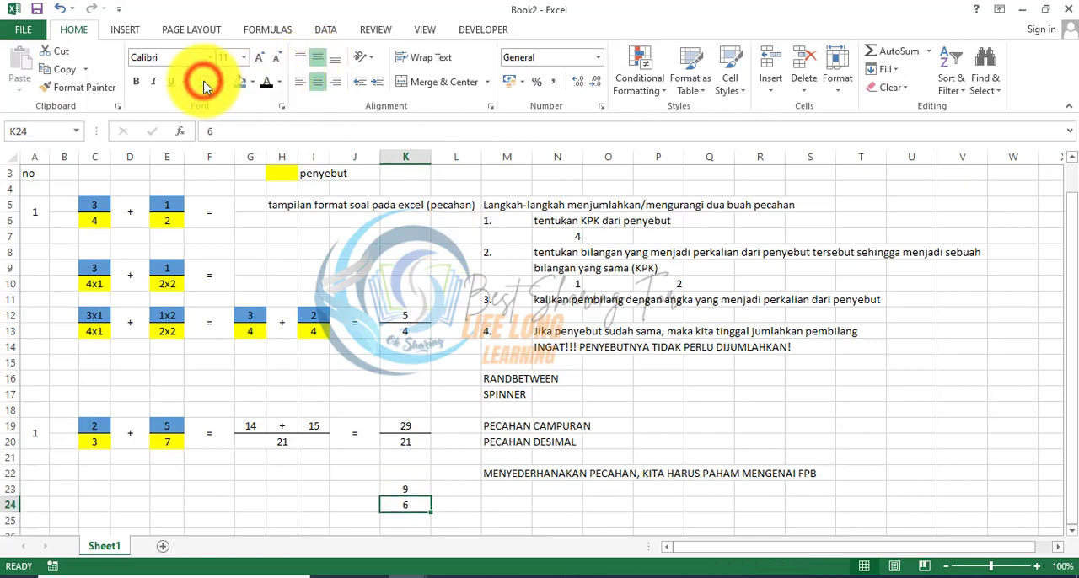
key("Up")
key("Up")
key("Up")
key("Up")
key("Down")
key("Down")
key("Down")
key("Down")
key("Down")
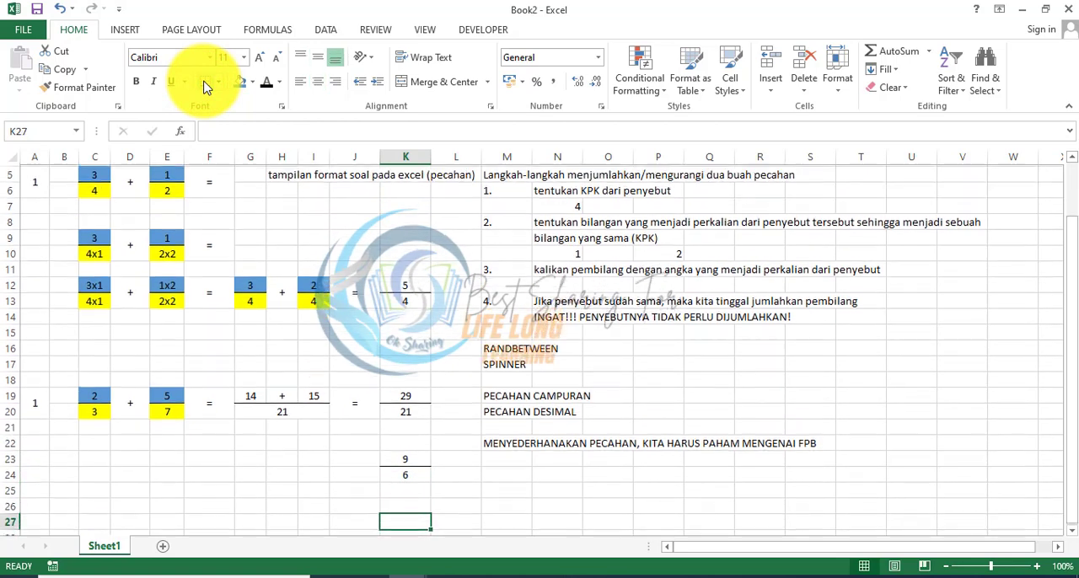
Step: Enter 1. in M23 and CARI TERLEBIH DAHULU FPB DARI DUA BILANGAN TERSEBUT (FPB DARI PEMBILANG DAN PENYEBUT) in N23
key("Up")
key("Up")
key("Up")
key("Right")
key("Right")
key("Up")
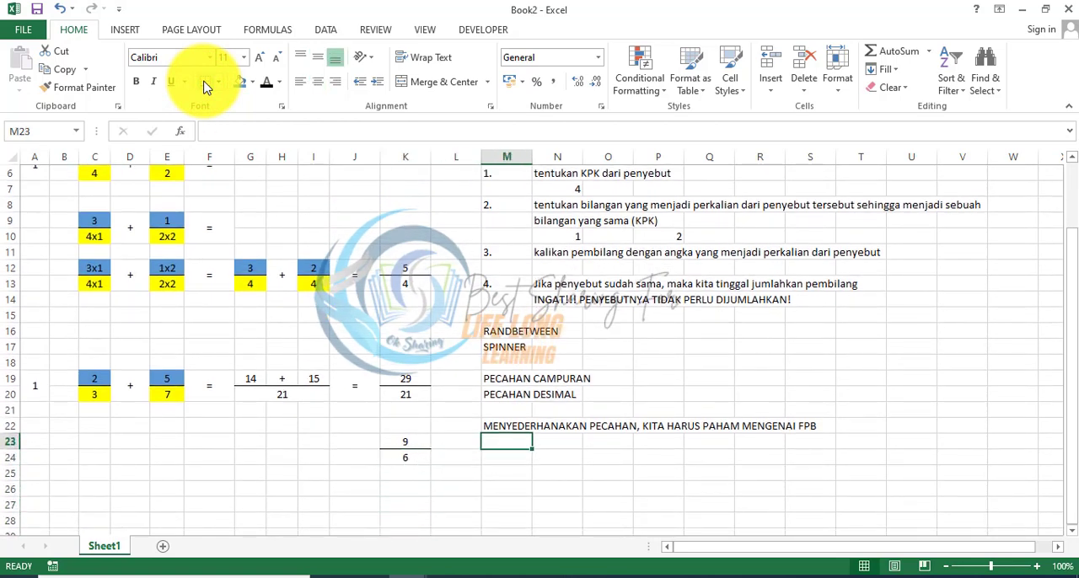
type("1.")
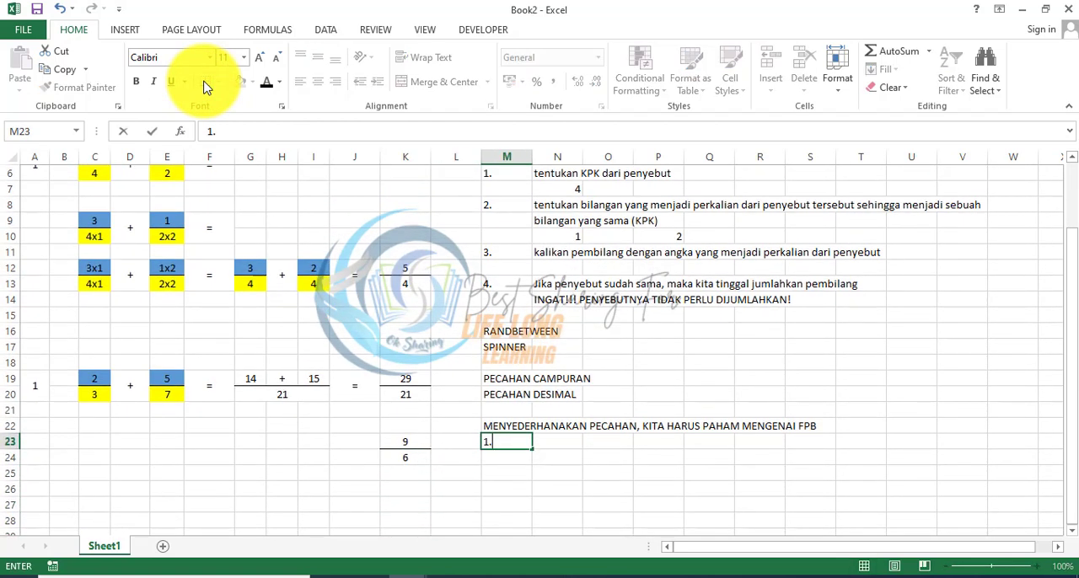
key("Right")
type("CARI TERLEBIH DAHU")
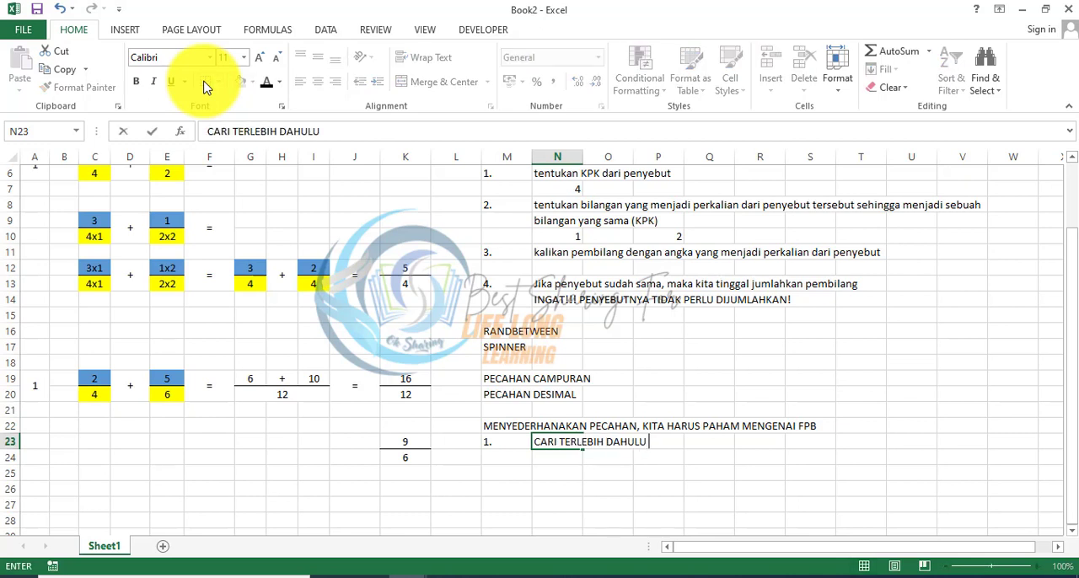
type("LU FPB DARI DUA BILANGAN TERSEBUT")
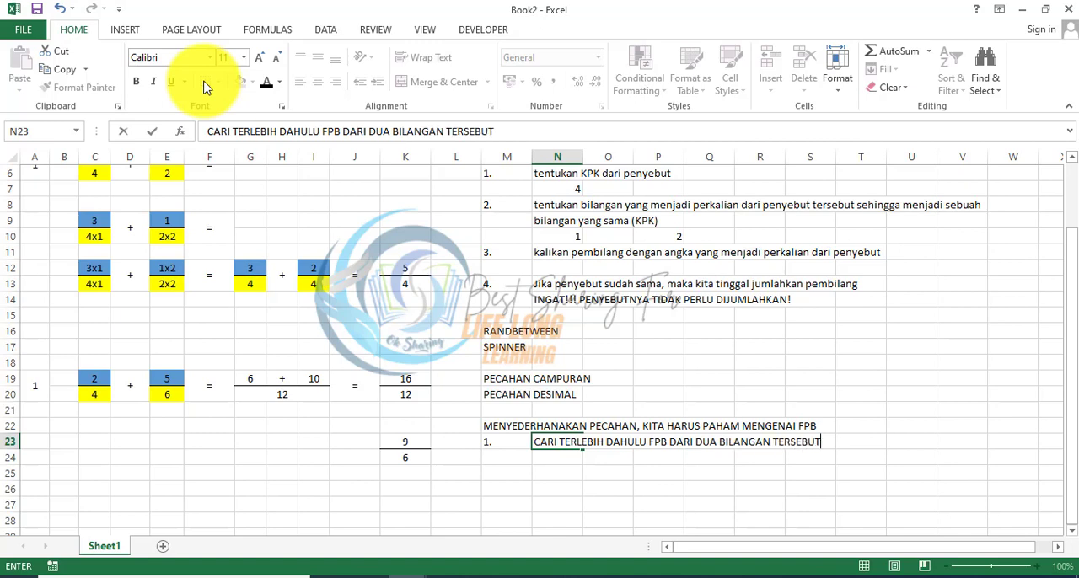
type(" (PEMBI")
key("BackSpace")
key("BackSpace")
key("BackSpace")
type("FPB DARI PEMBILANG")
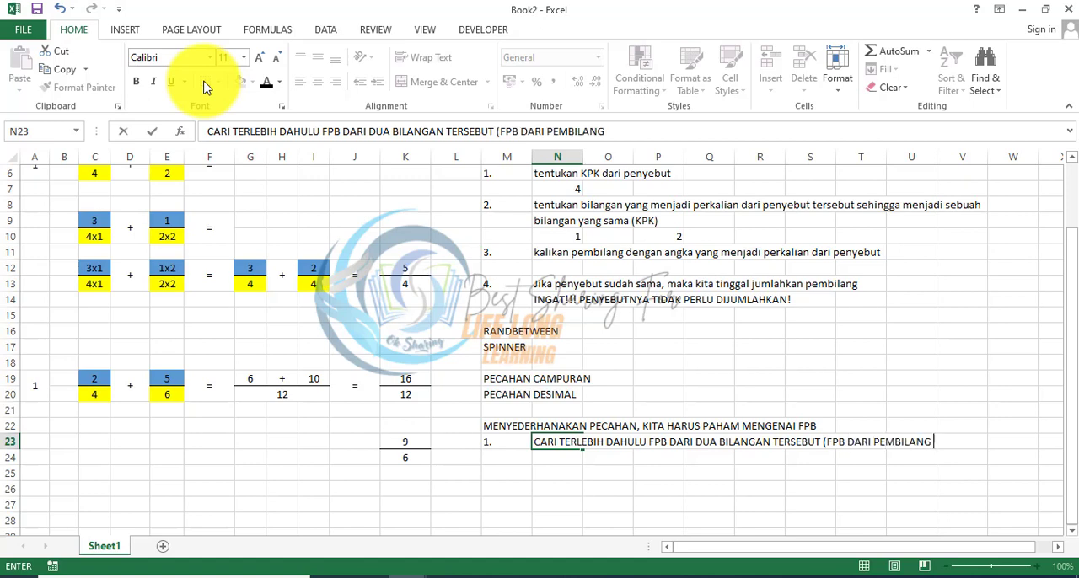
type(" DAN PENYEBUT")
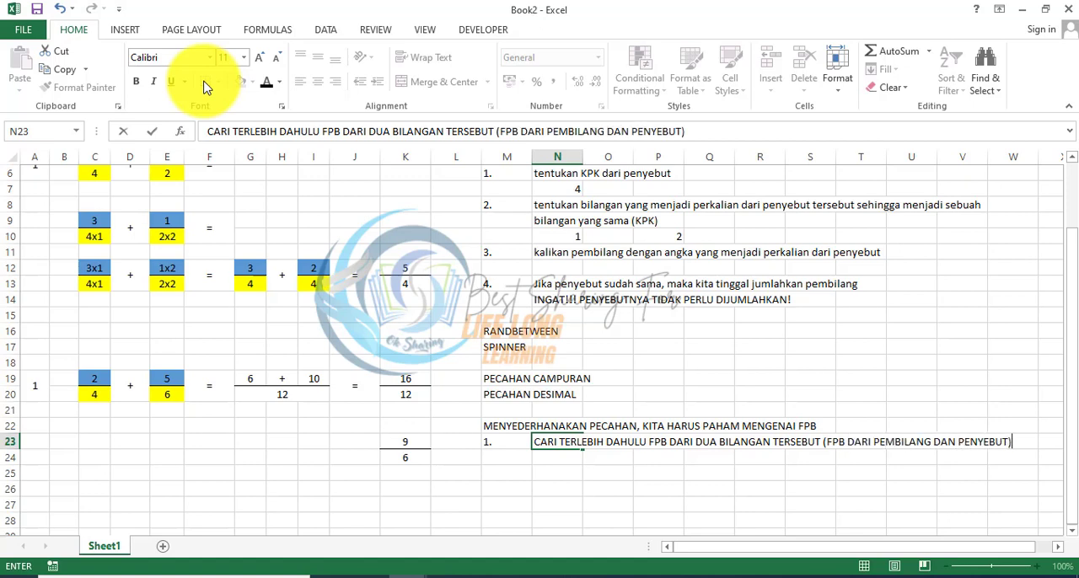
key("Return")
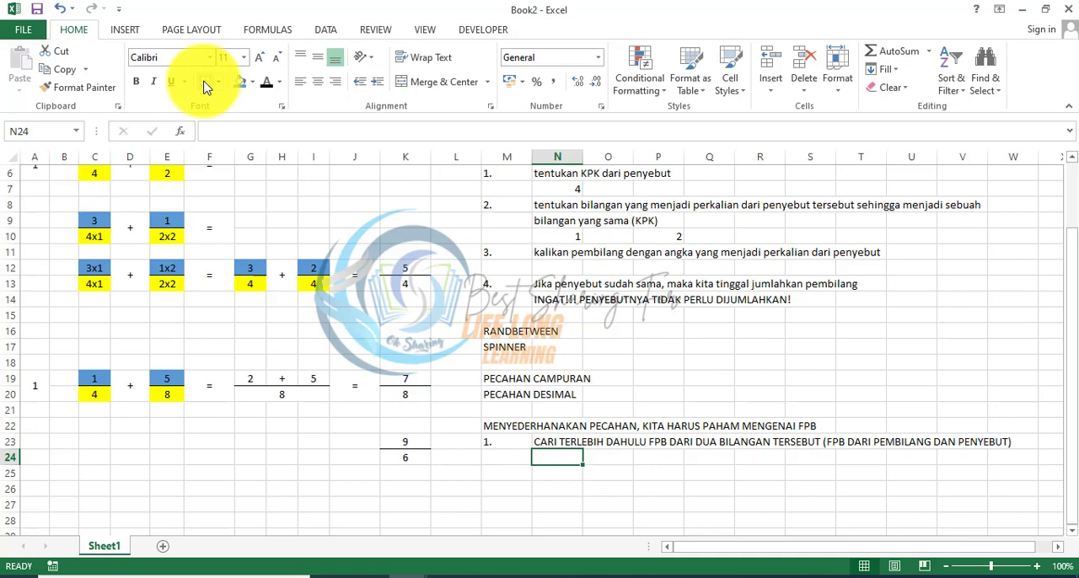
Step: Calculate the FPB of the sample fraction's numerator and denominator in N24 with =GCD(K23;K24)
type("=")
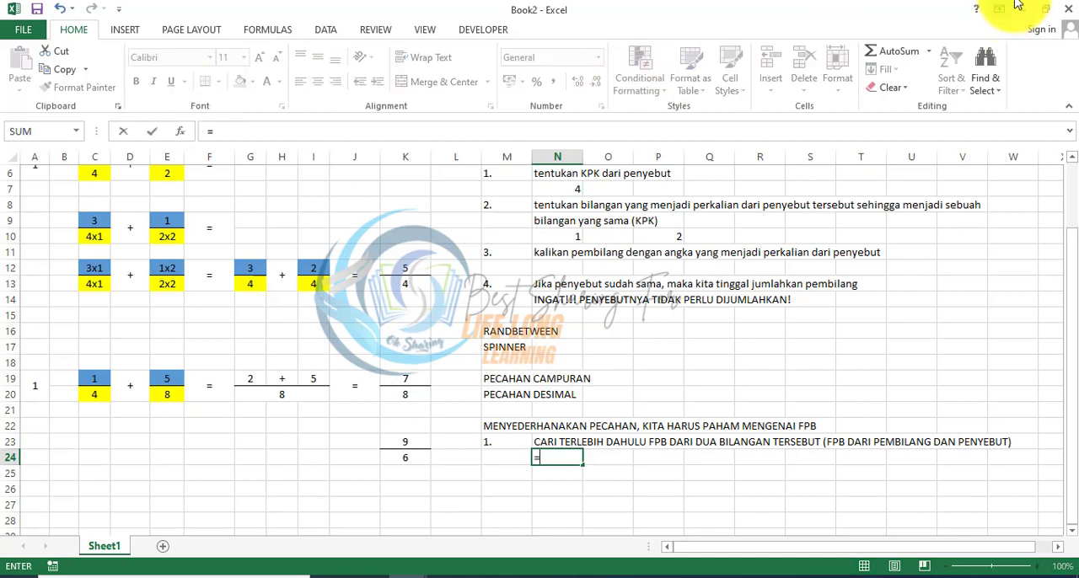
left_click_drag(1069, 236, 1072, 259)
type("GCD(")
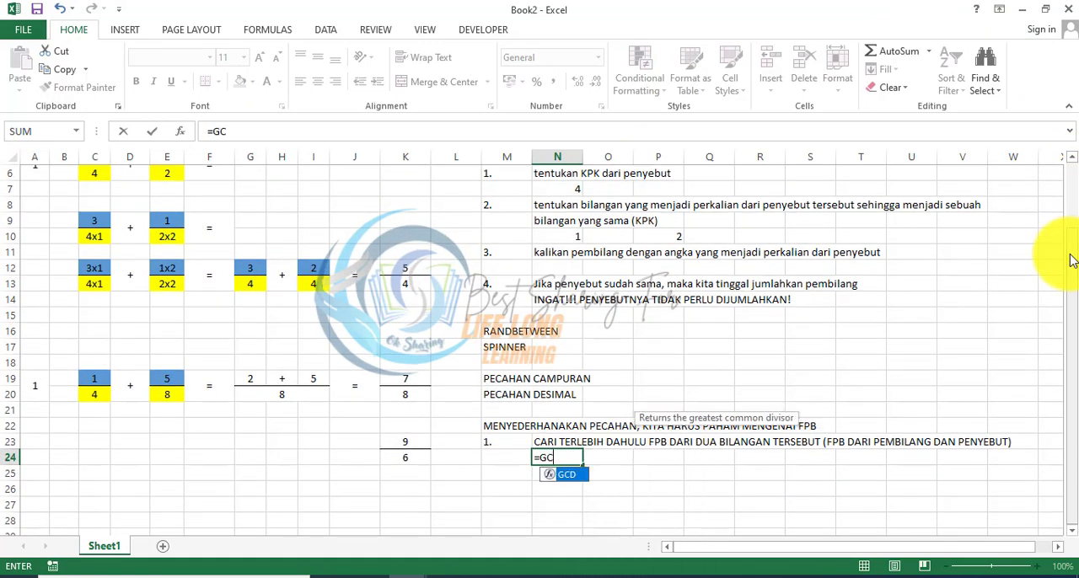
left_click(396, 443)
type(";")
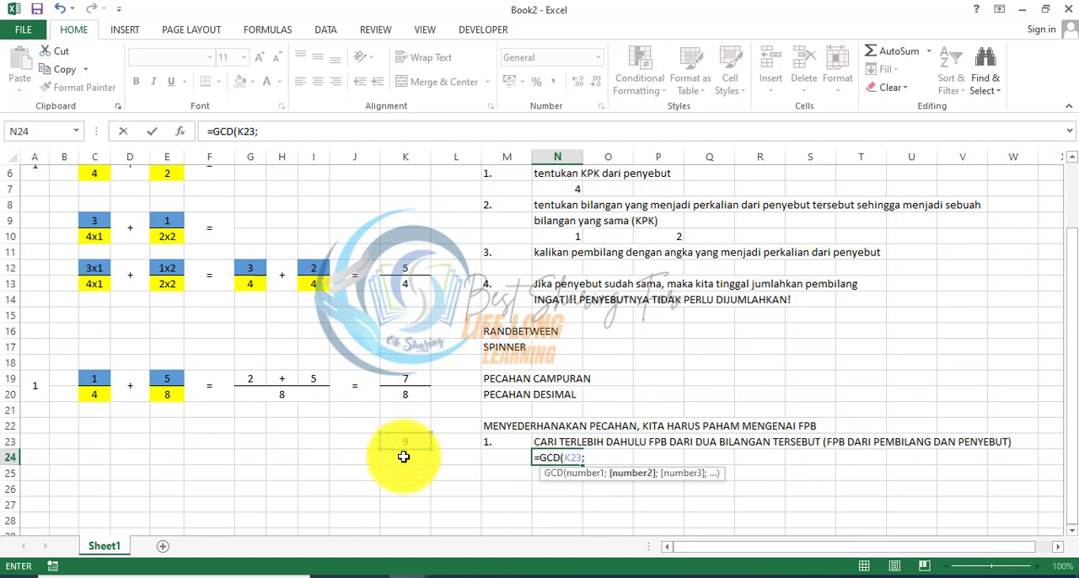
left_click(405, 457)
key("Return")
key("Return")
key("Return")
key("Return")
scroll(404, 456, "down", 1)
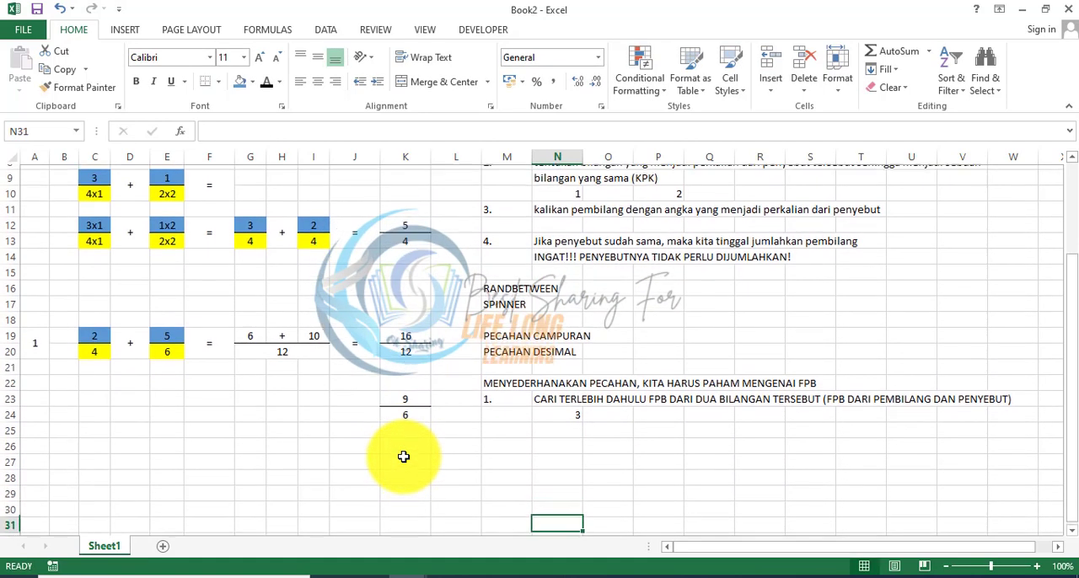
Step: Enter 2. in M25 and PEMBILANG DAN PENYEBUT BAGI DENGAN FPB YANG TELAH DIKETAHUI in N25
key("Up")
key("Up")
key("Up")
key("Left")
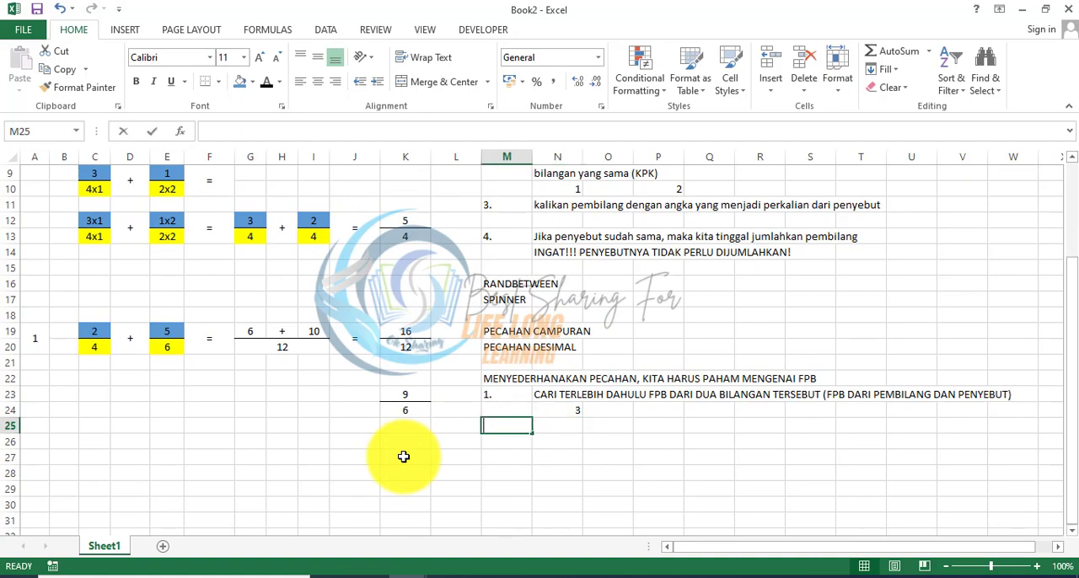
type("2.")
key("Right")
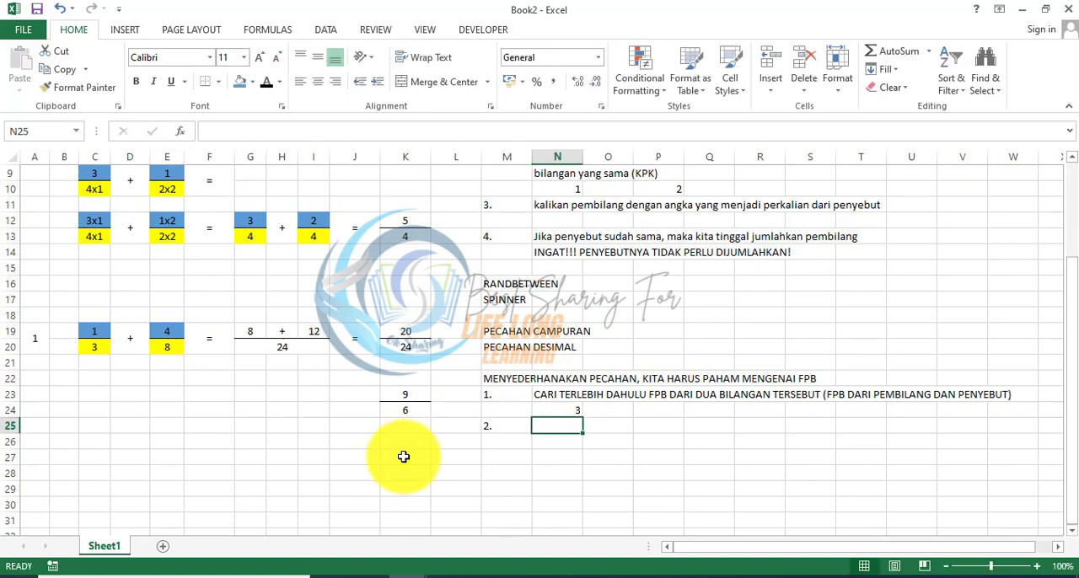
type("BAGIKAN")
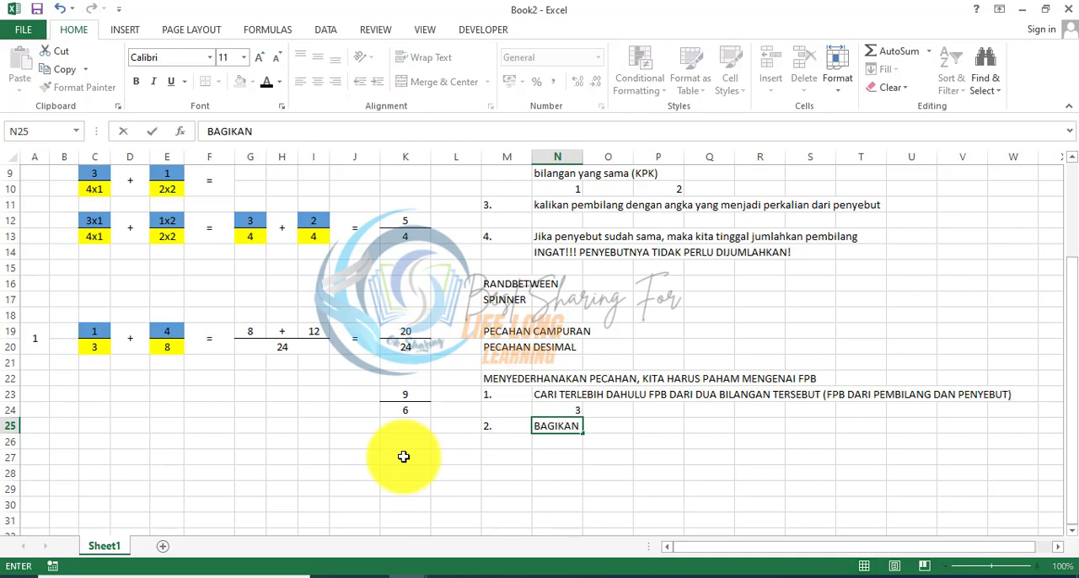
key("BackSpace")
key("BackSpace")
key("BackSpace")
key("BackSpace")
key("BackSpace")
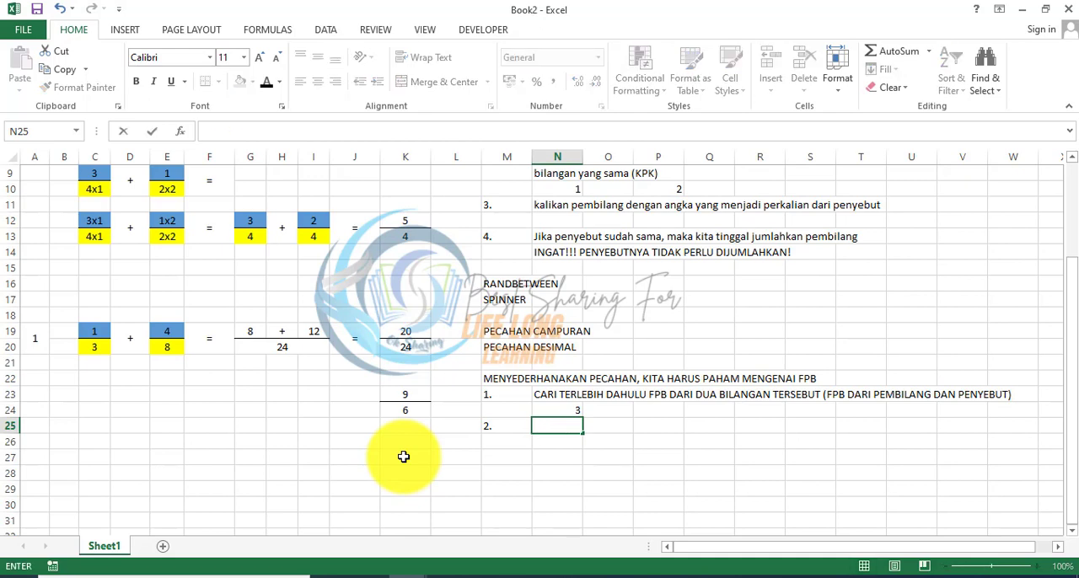
type("PEMBILANG ")
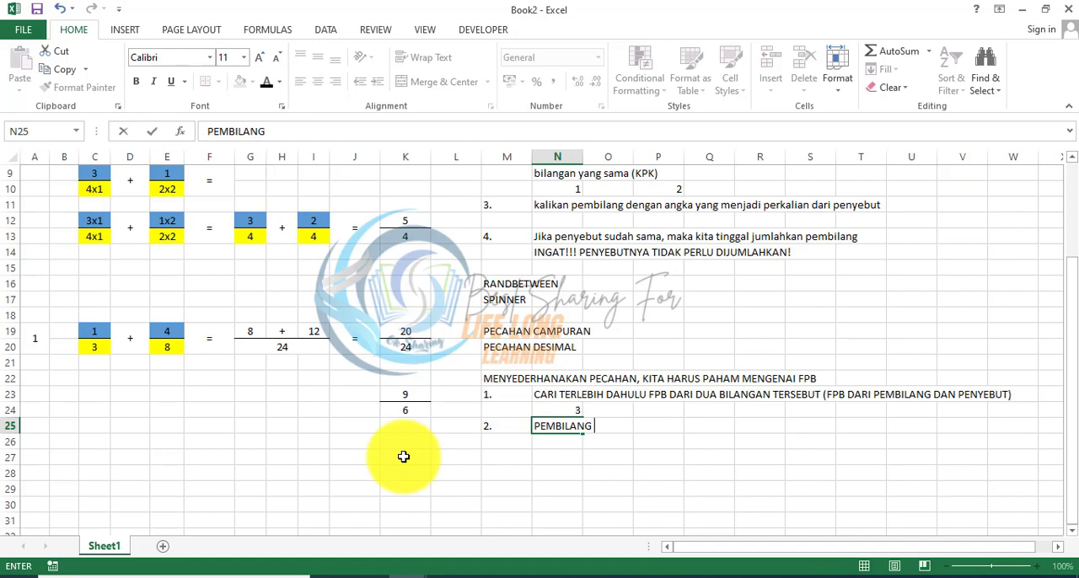
type("DAN PENYEBUT ")
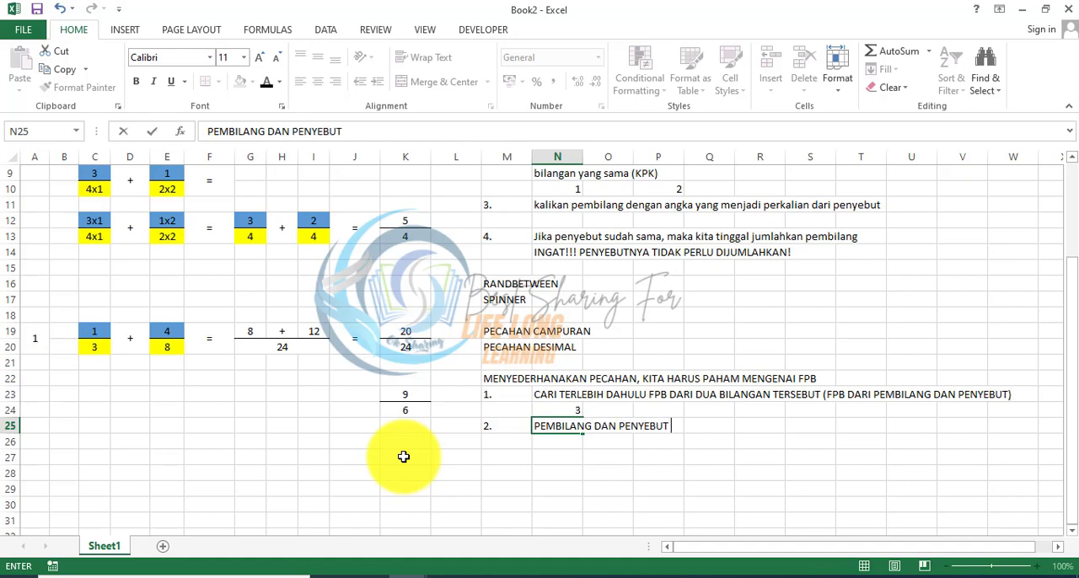
type("BAGI DENGAN")
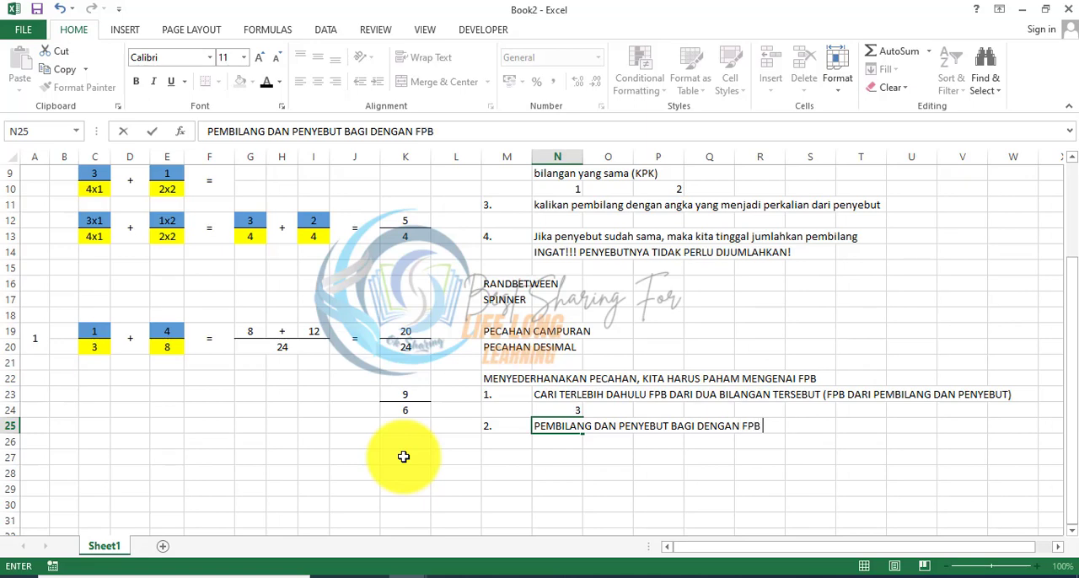
type("FPB YANG TELAH")
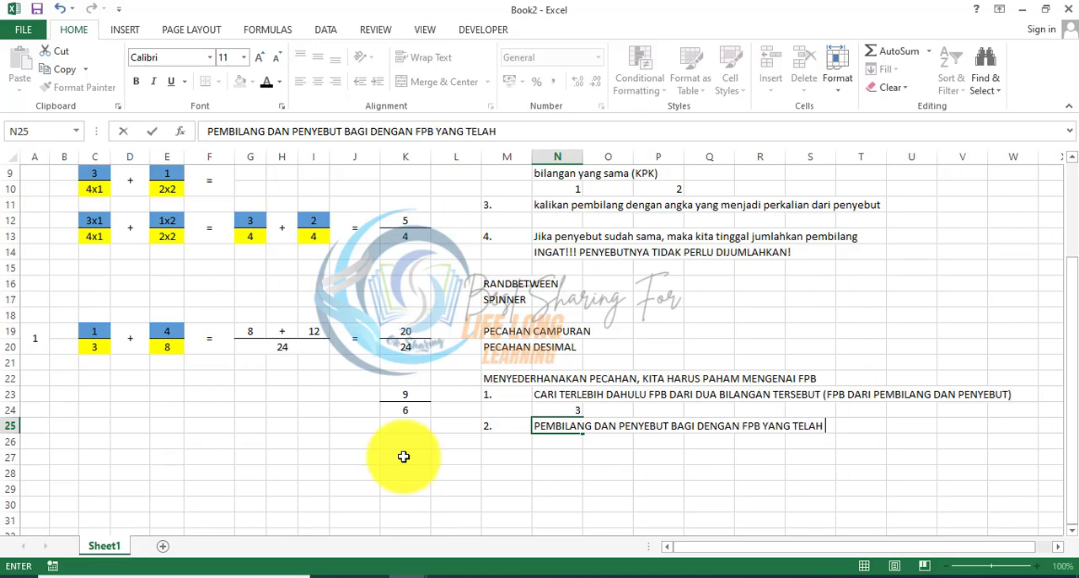
type(" DIKETAHUI")
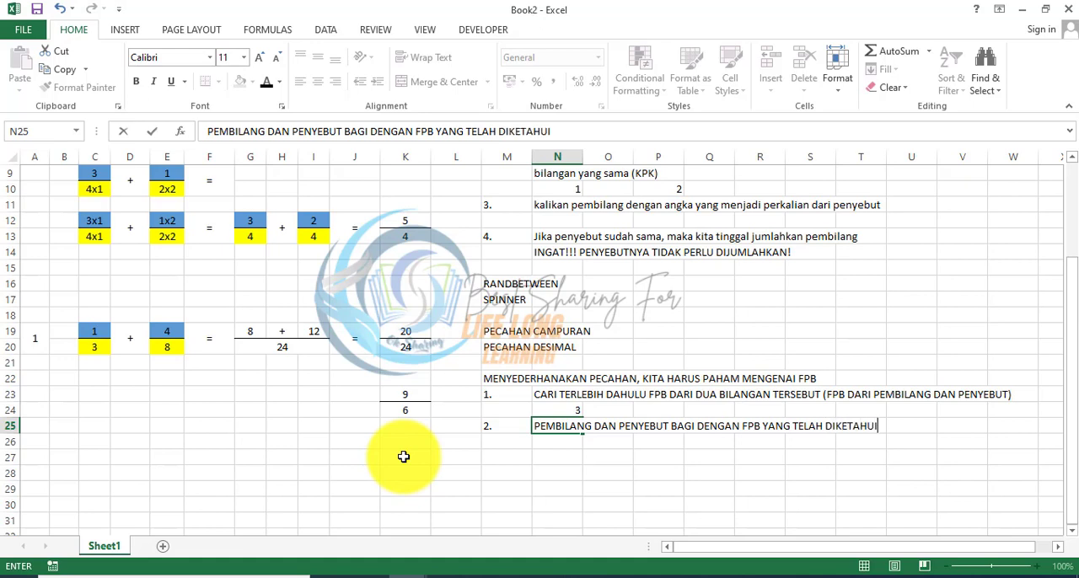
key("Return")
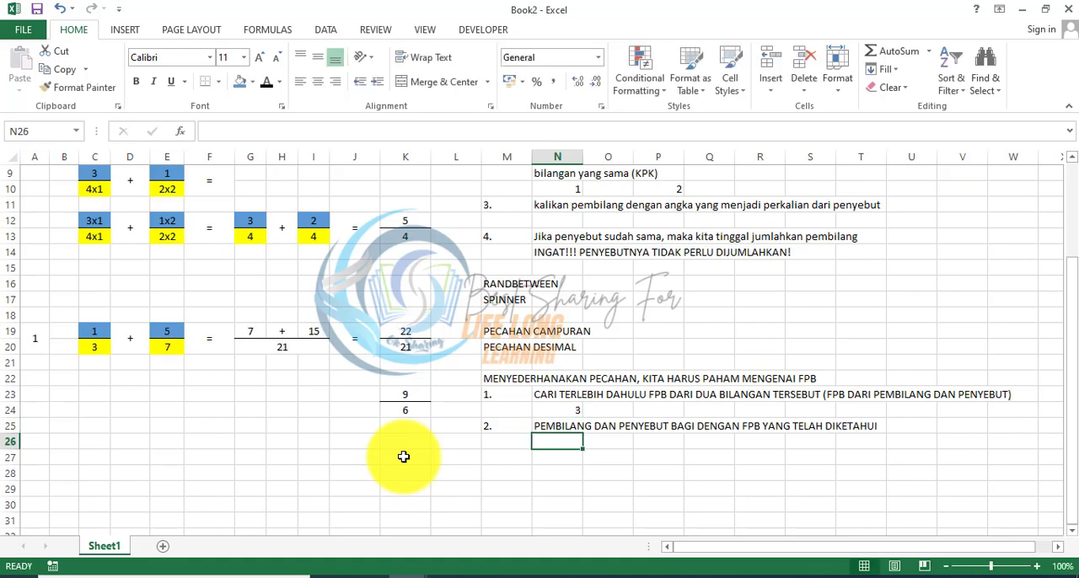
Step: Divide the sample fraction's numerator and denominator by the FPB, with =K23/N24 in N26 and =K24/N24 in N27
type("=")
left_click(397, 392)
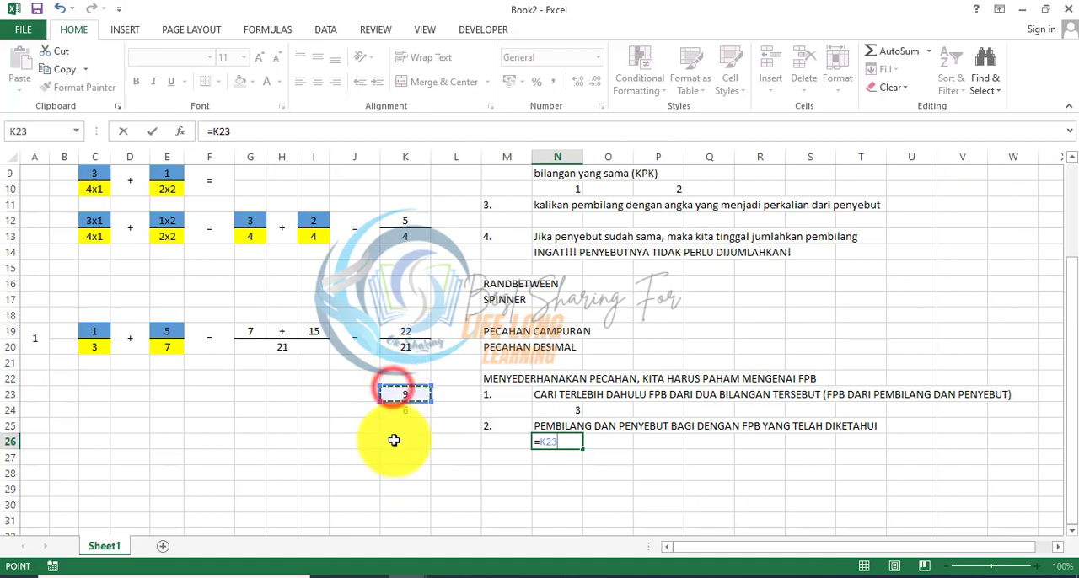
type("/")
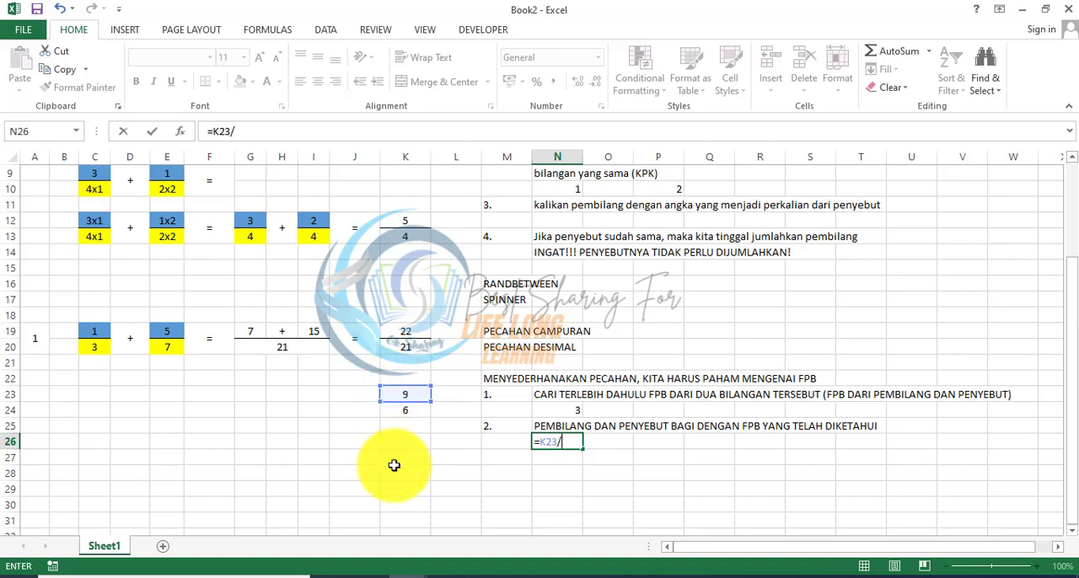
left_click(565, 418)
key("Return")
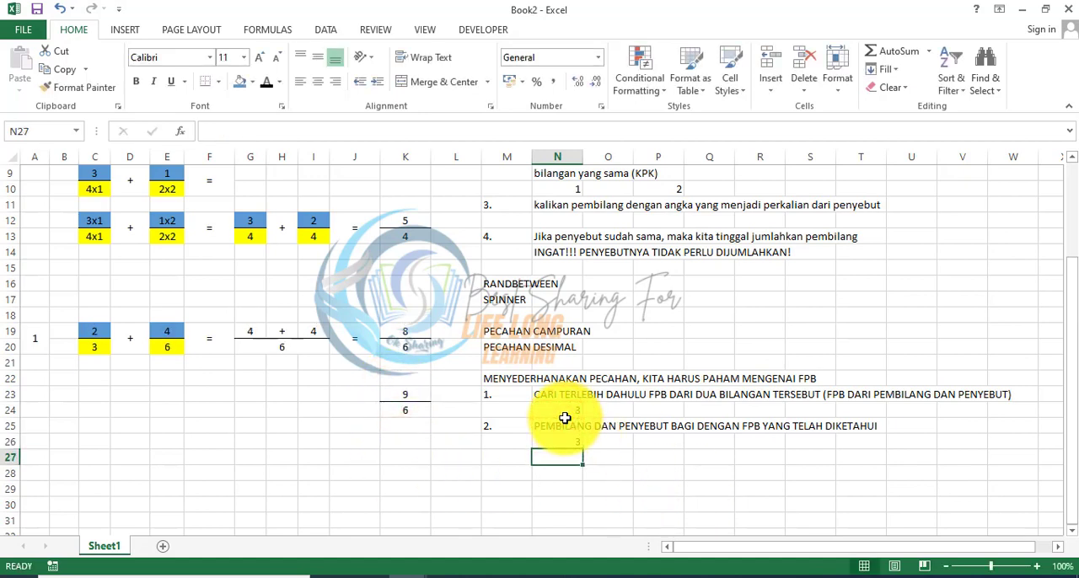
type("=")
left_click(421, 409)
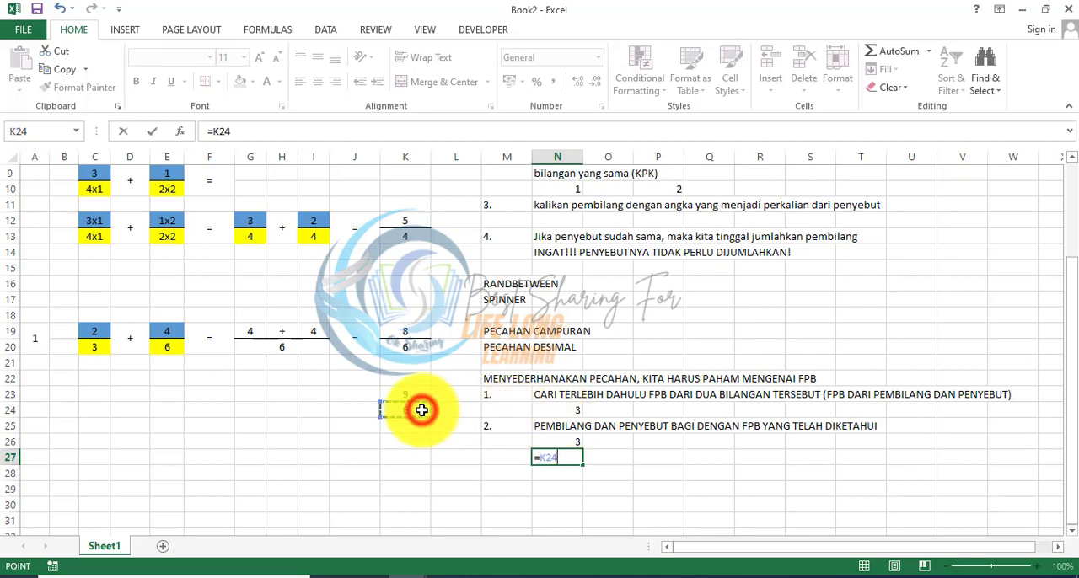
type("/")
left_click(573, 410)
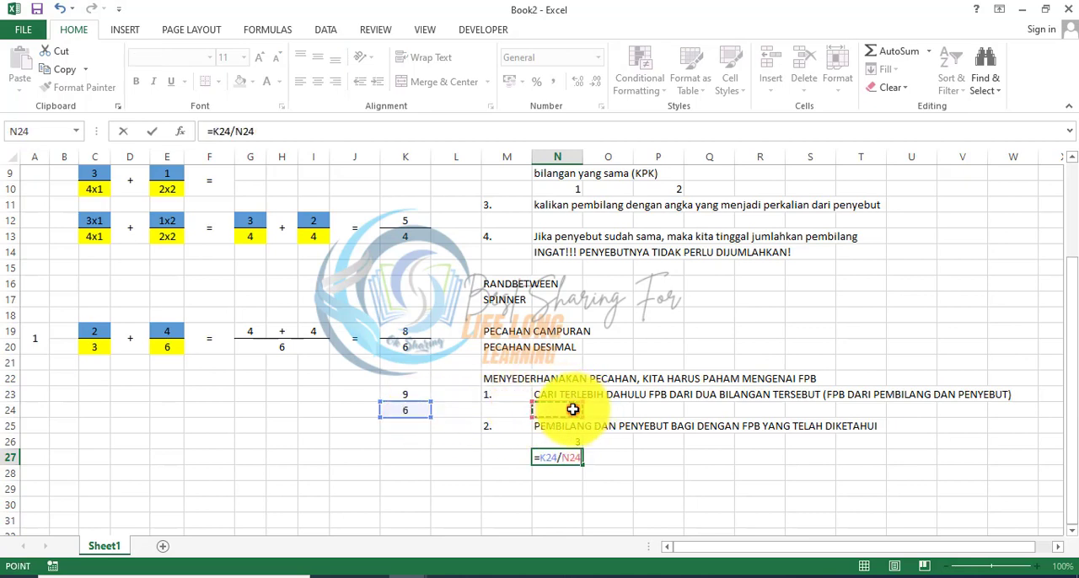
key("Return")
Step: Center N26:N27 horizontally and vertically, and add a fraction line beneath N26
key("Up")
key("Up")
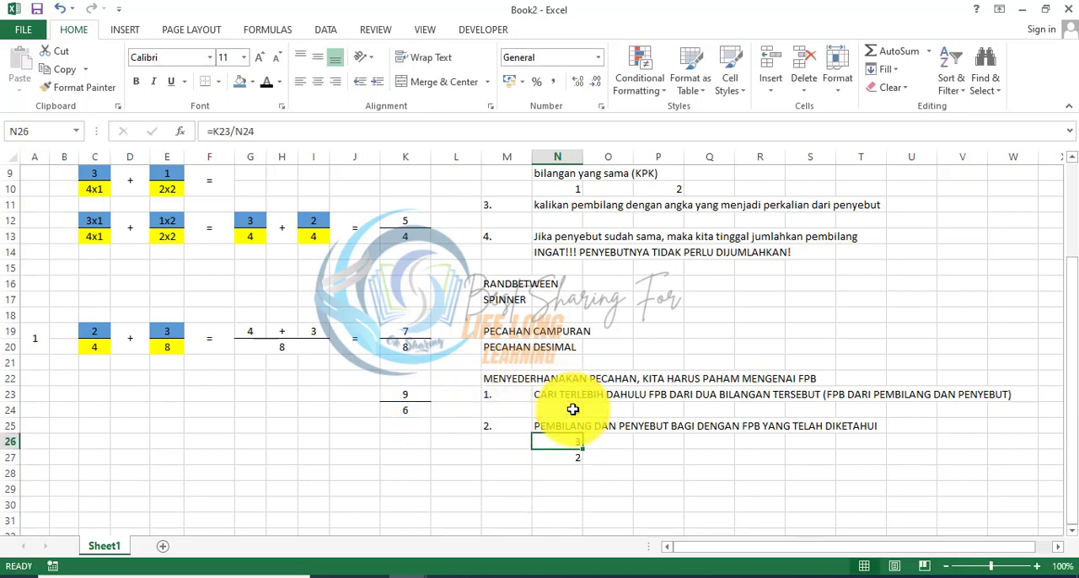
key("shift+Down")
left_click(312, 81)
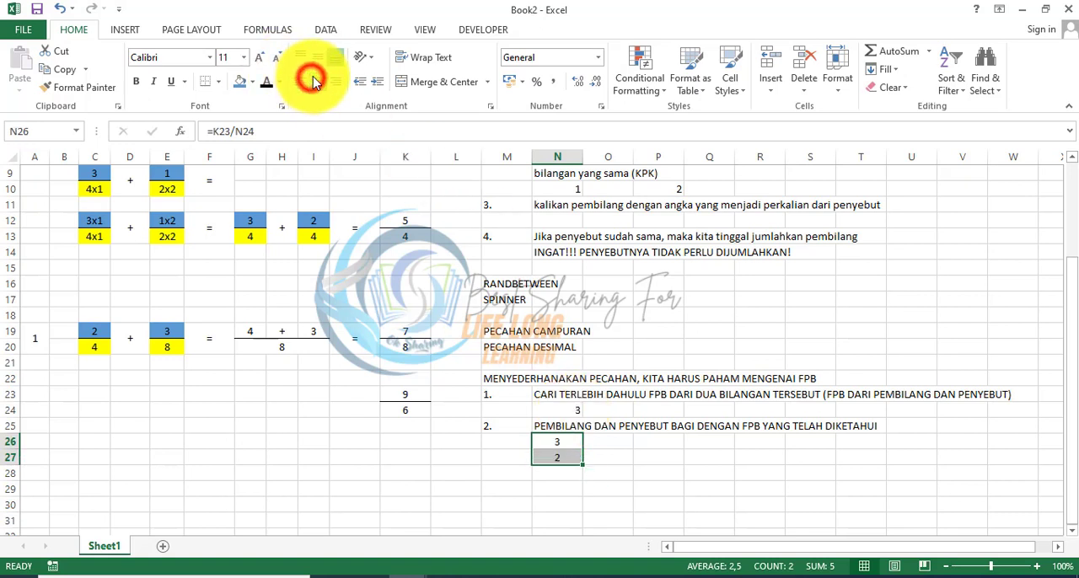
left_click(317, 56)
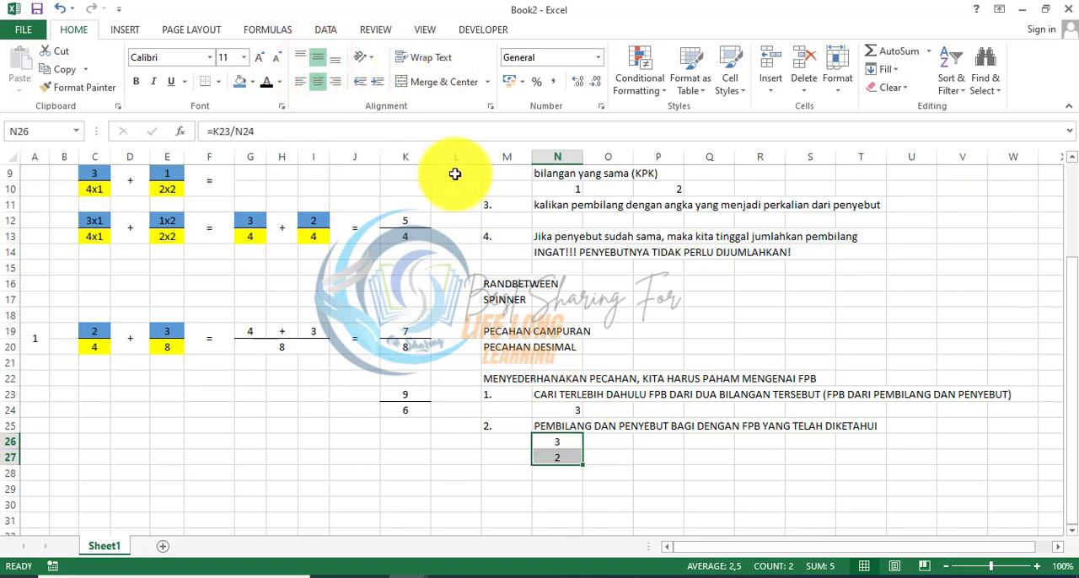
left_click(566, 451)
left_click(560, 437)
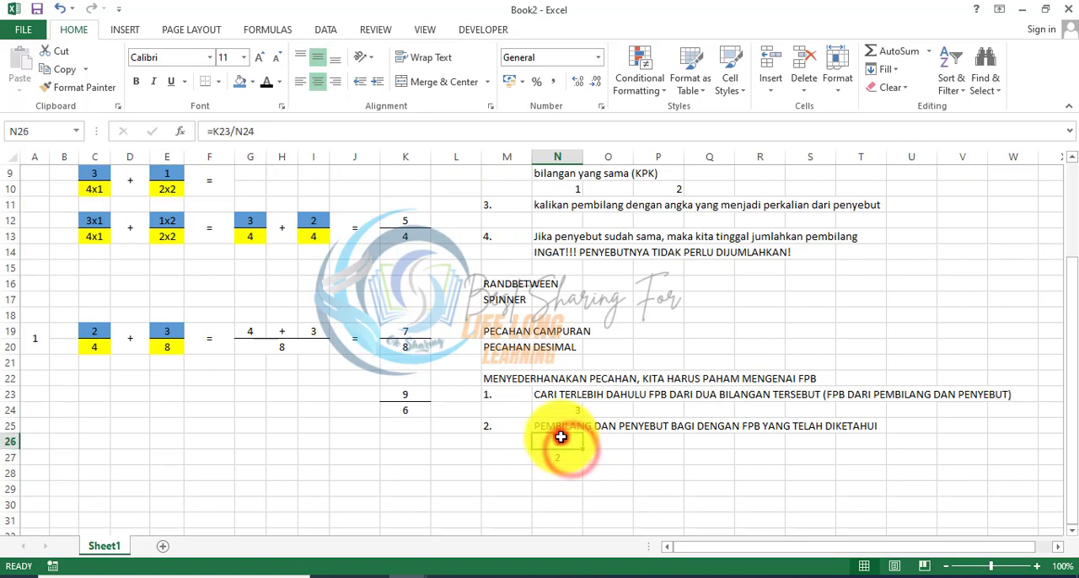
left_click(205, 81)
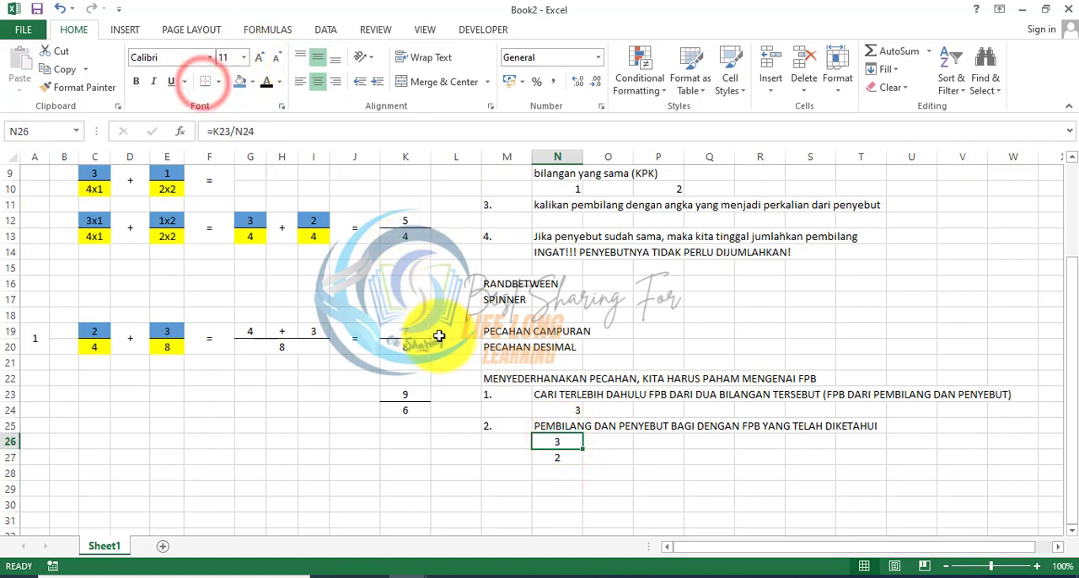
left_click(460, 435)
left_click(505, 492)
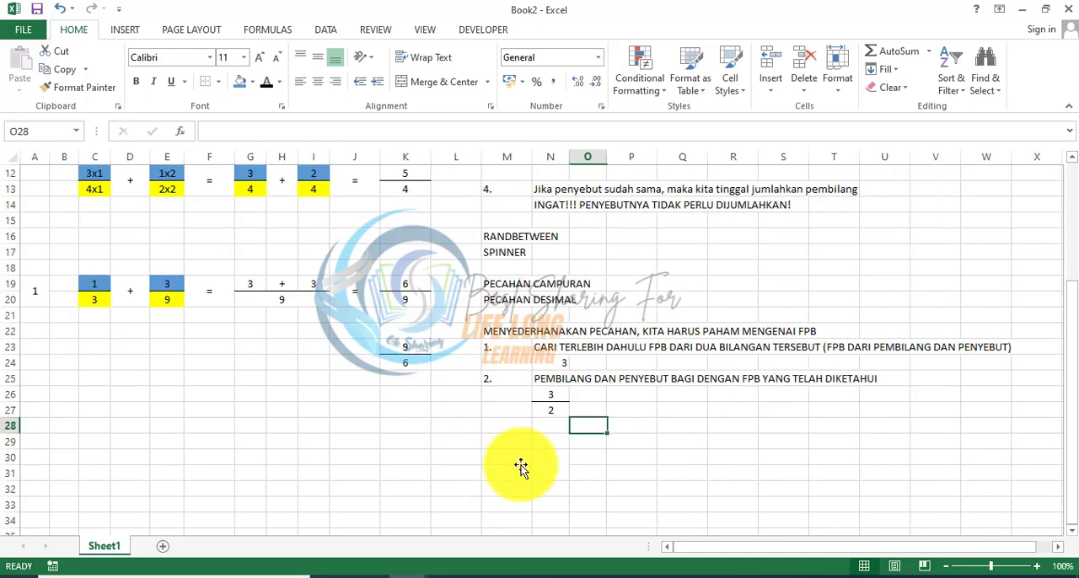
Step: Narrow columns N and O slightly
key("Left")
key("Right")
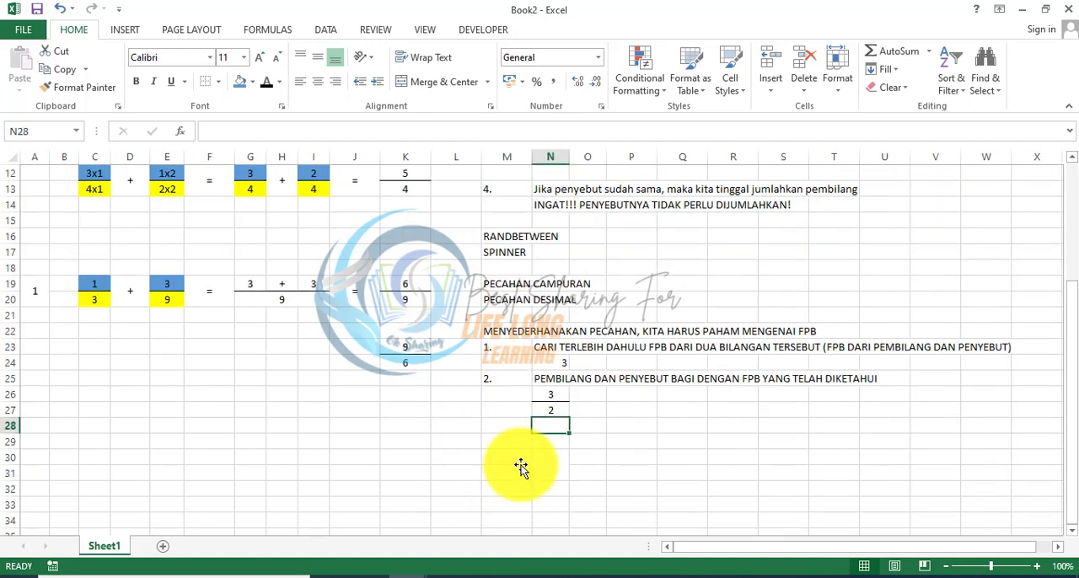
key("Up")
key("Up")
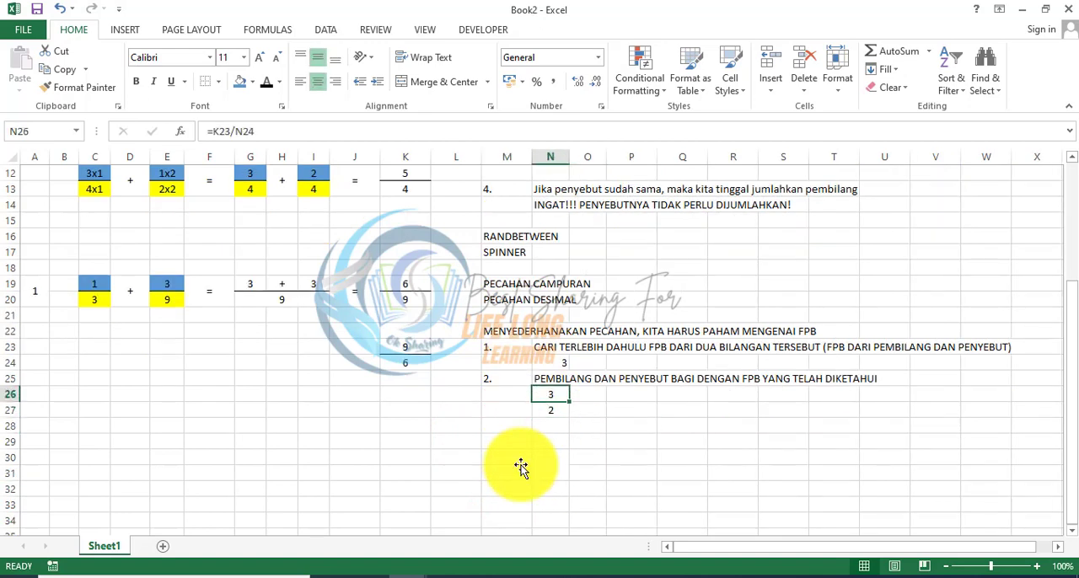
key("shift+Down")
key("Right")
key("Down")
key("Down")
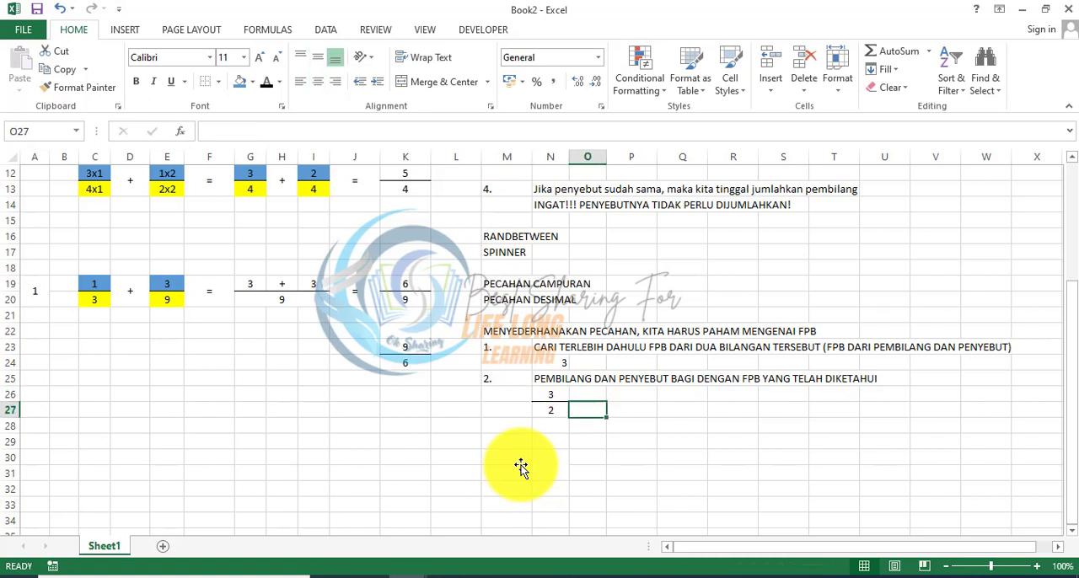
key("Left")
key("Up")
key("Up")
key("shift+Down")
key("Right")
key("Down")
key("Down")
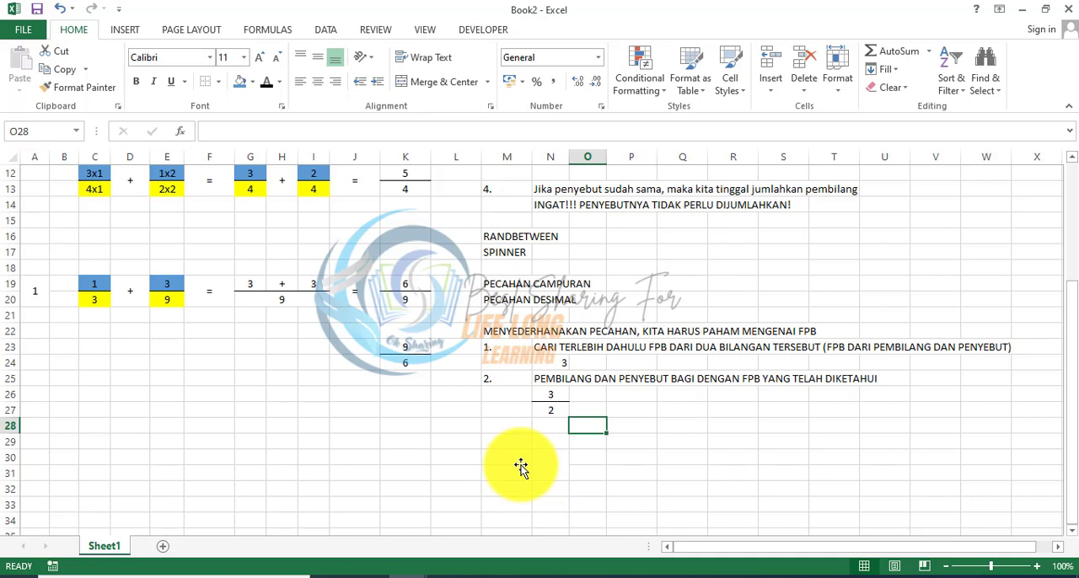
Step: Convert the simplified fraction to a decimal in P26 with the formula =N26/N27
key("Right")
key("Up")
key("Up")
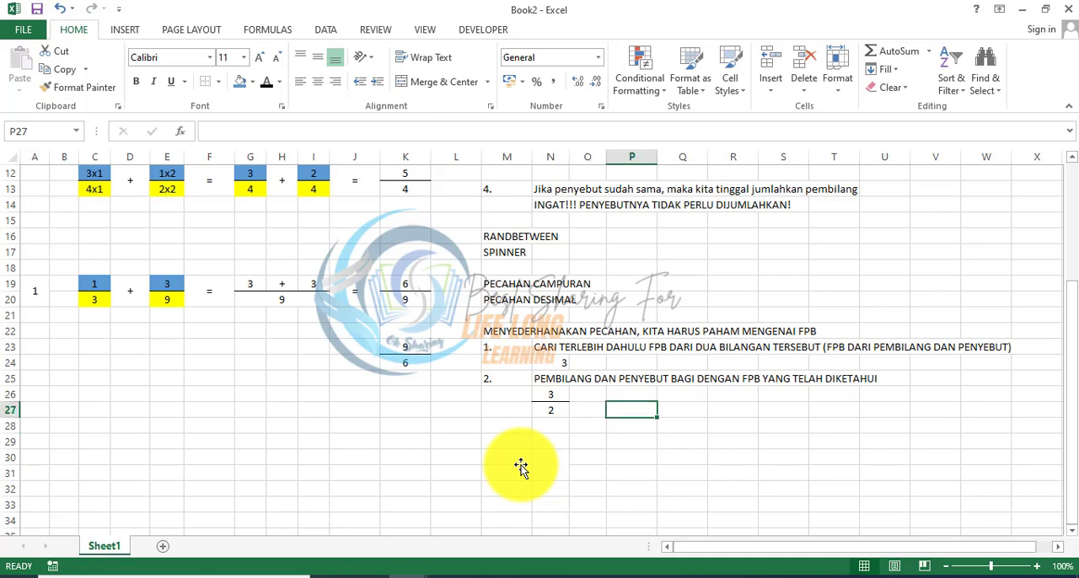
type("=")
key("Left")
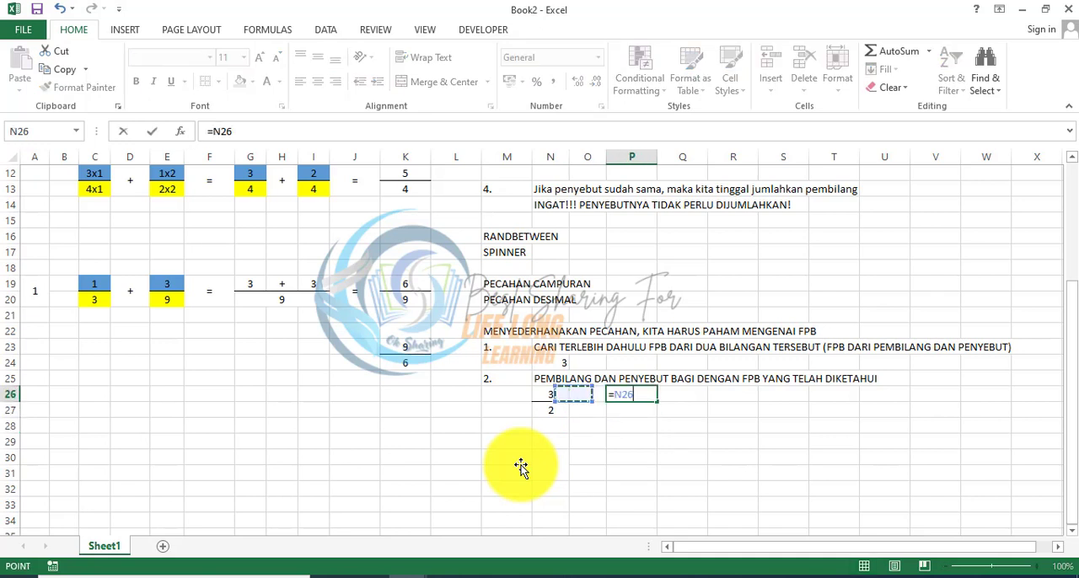
key("Left")
type("/")
key("Down")
key("Left")
key("Left")
key("Return")
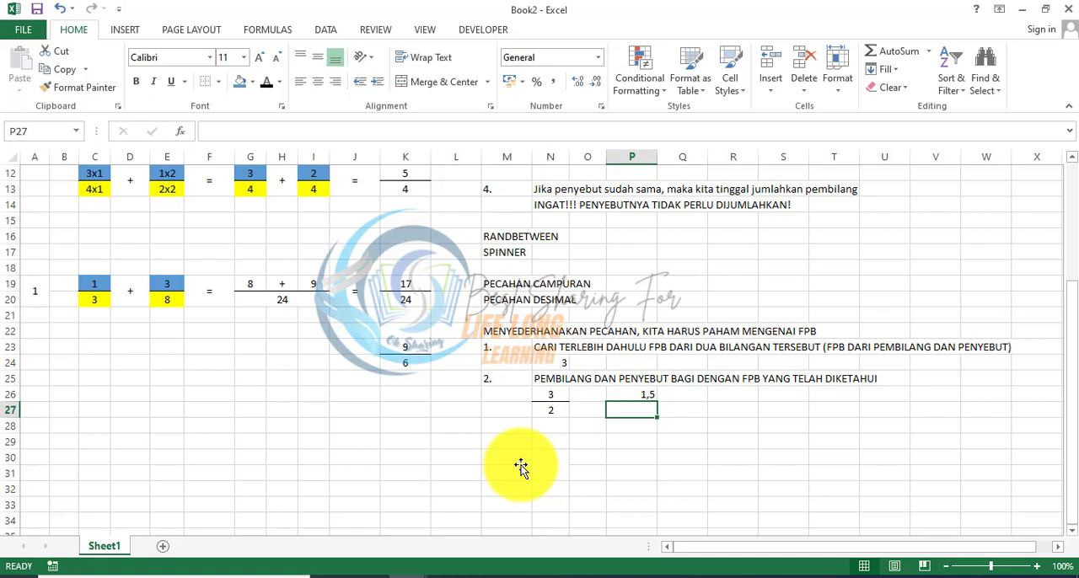
key("Up")
key("Up")
key("Up")
key("Up")
key("Up")
key("Up")
key("Up")
key("Up")
key("Up")
key("Up")
key("Up")
key("Up")
key("Up")
key("Up")
key("Up")
key("Up")
key("Up")
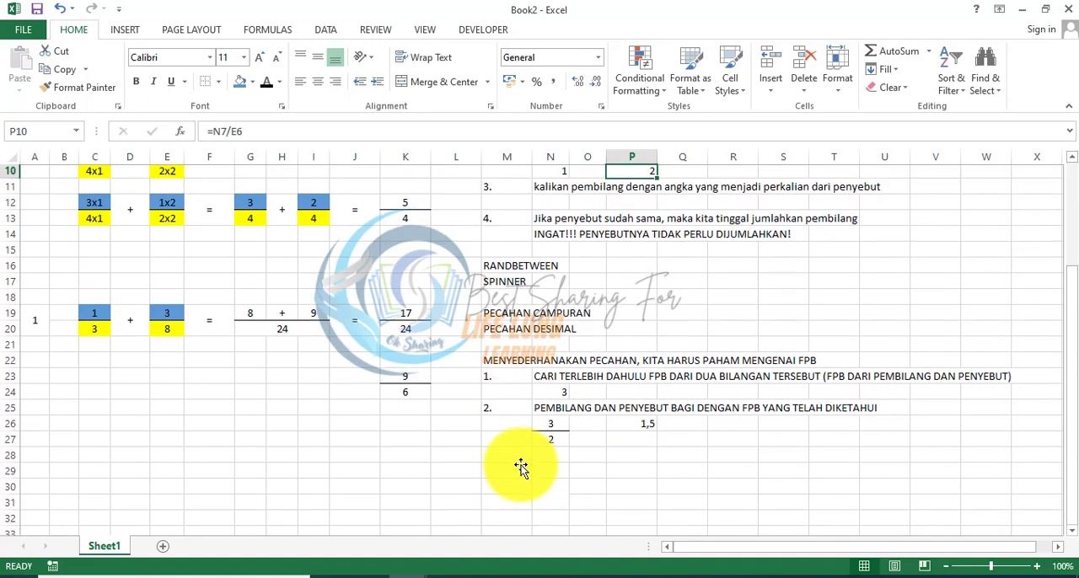
key("Up")
key("Up")
key("Up")
key("Up")
key("Up")
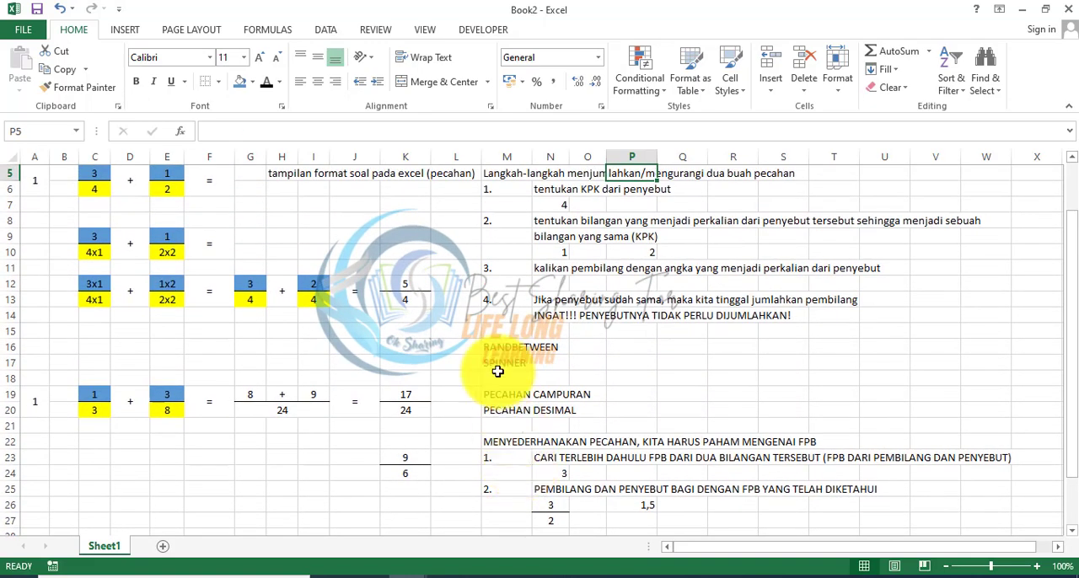
left_click(497, 367)
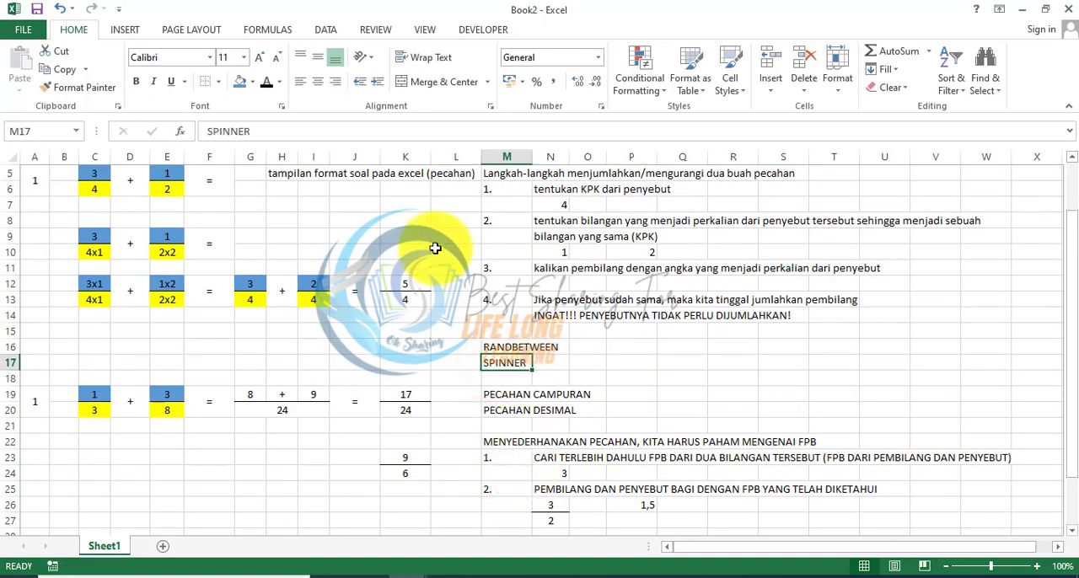
Step: Insert a spinner form control over P19:P20, beside the PECAHAN CAMPURAN and PECAHAN DESIMAL labels
left_click(472, 30)
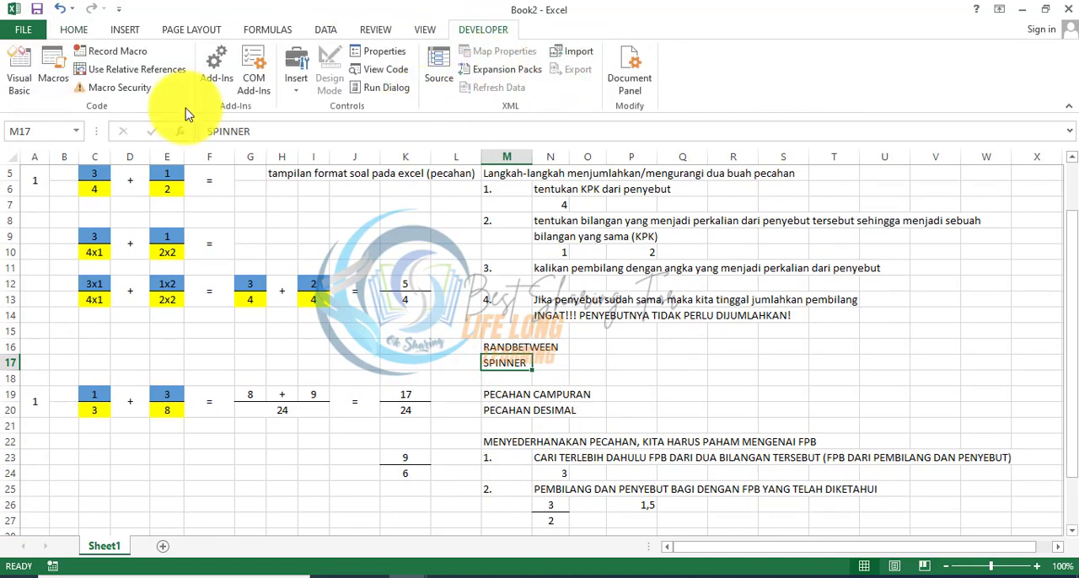
left_click(576, 51)
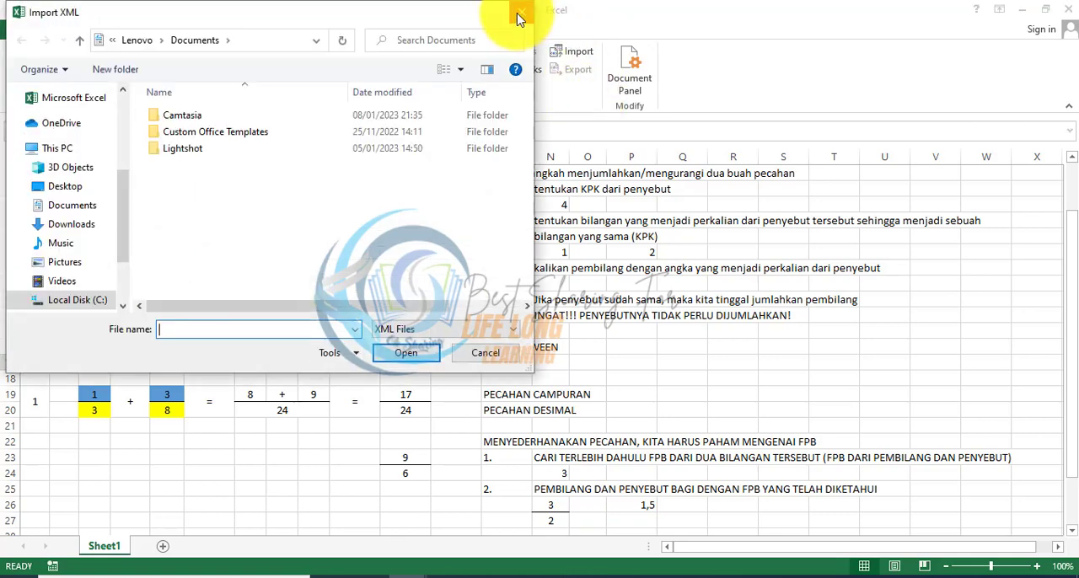
left_click(513, 12)
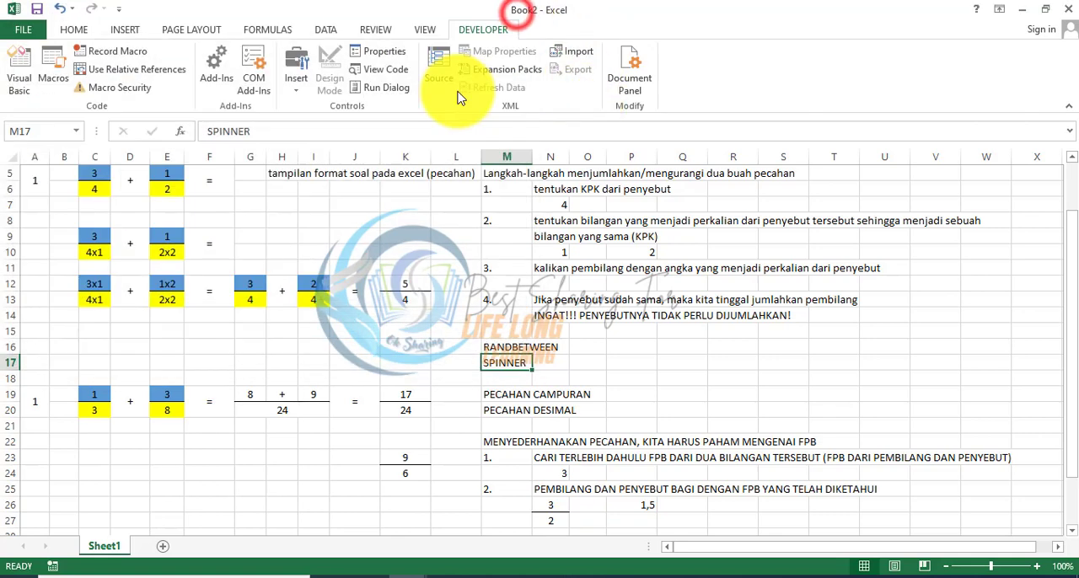
left_click(295, 80)
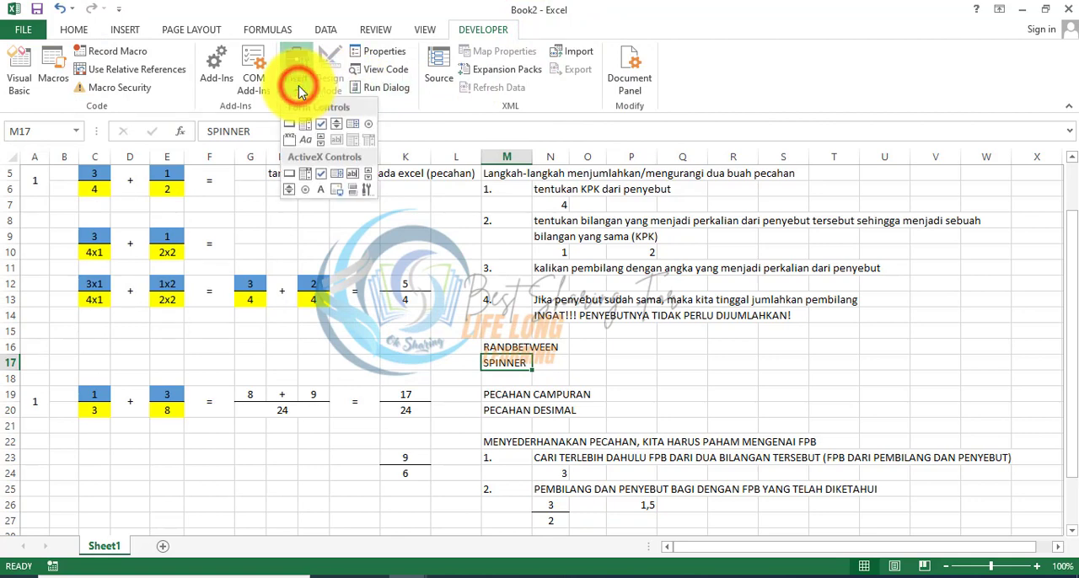
left_click(336, 127)
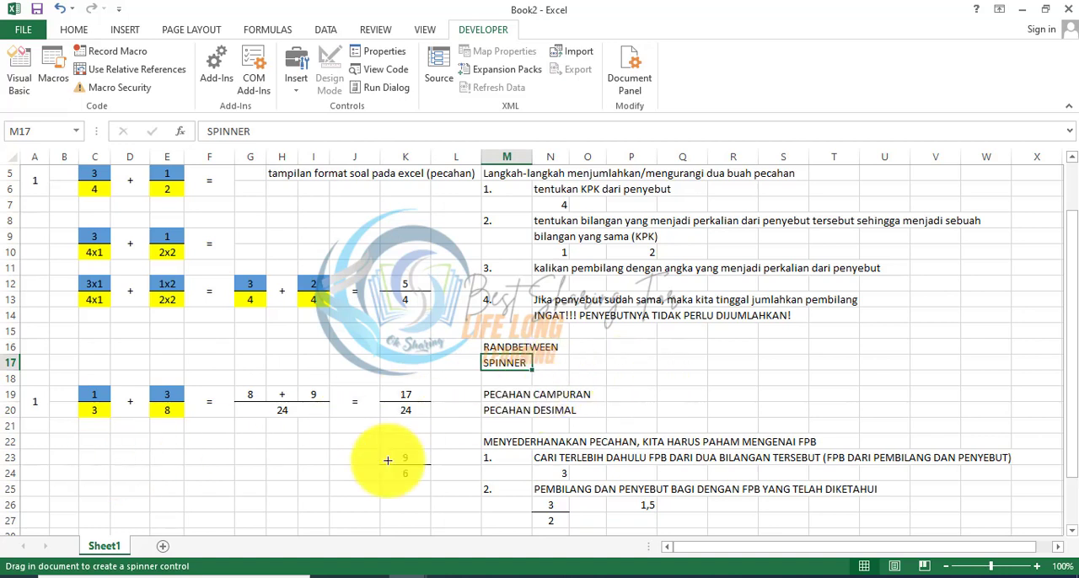
mouse_move(120, 456)
left_mouse_down()
mouse_move(156, 496)
mouse_move(144, 481)
mouse_move(637, 414)
left_mouse_up()
Step: Label Q19 as KODE SOAL, merge and center Q20:Q21 beneath it, and enter 1 in the merged cell
left_click_drag(693, 393, 699, 408)
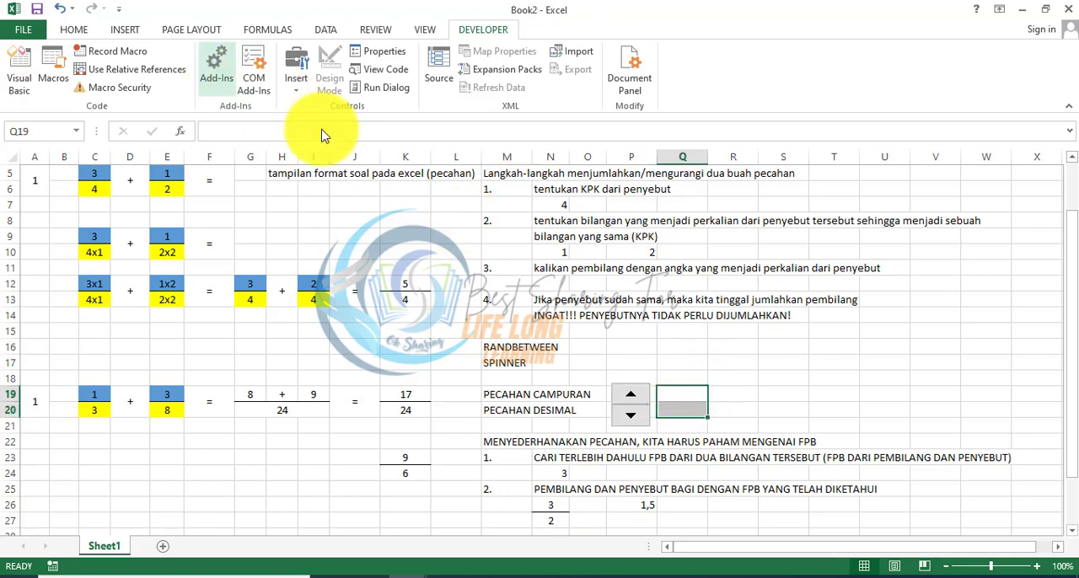
type("KODE SOAL")
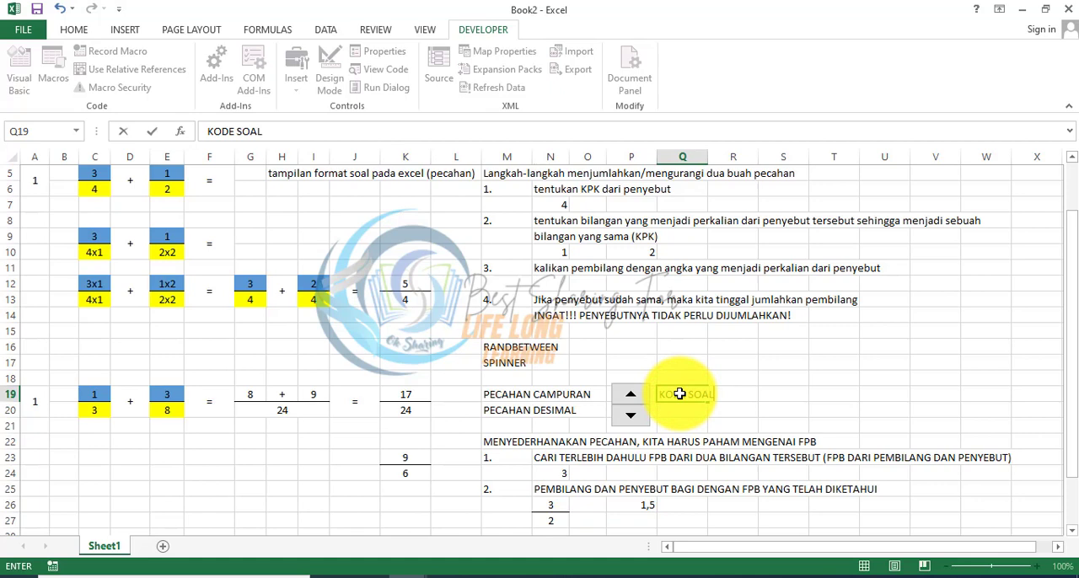
key("Return")
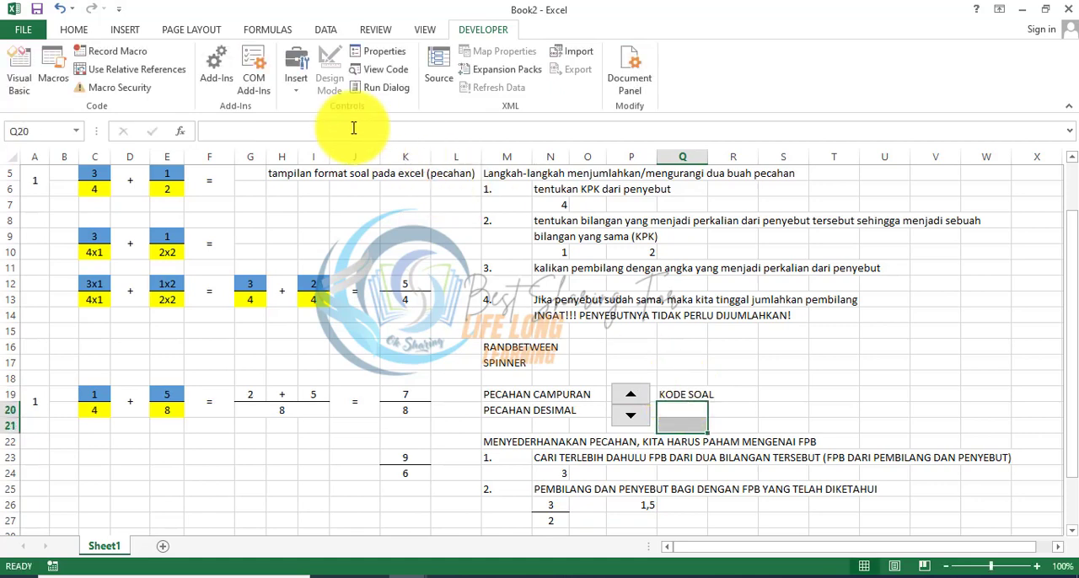
left_click(83, 34)
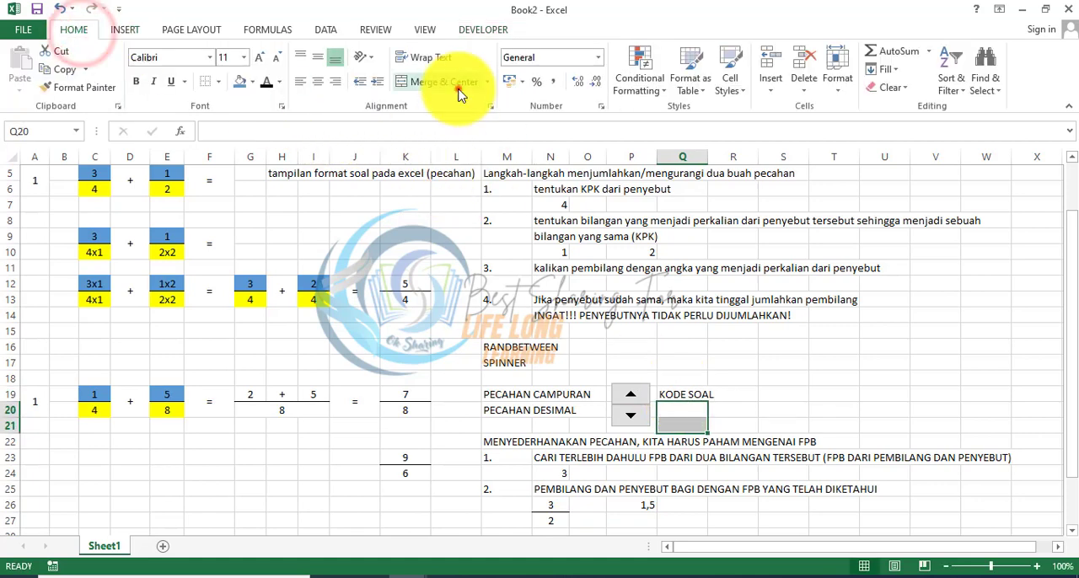
left_click(457, 88)
type("1")
key("Left")
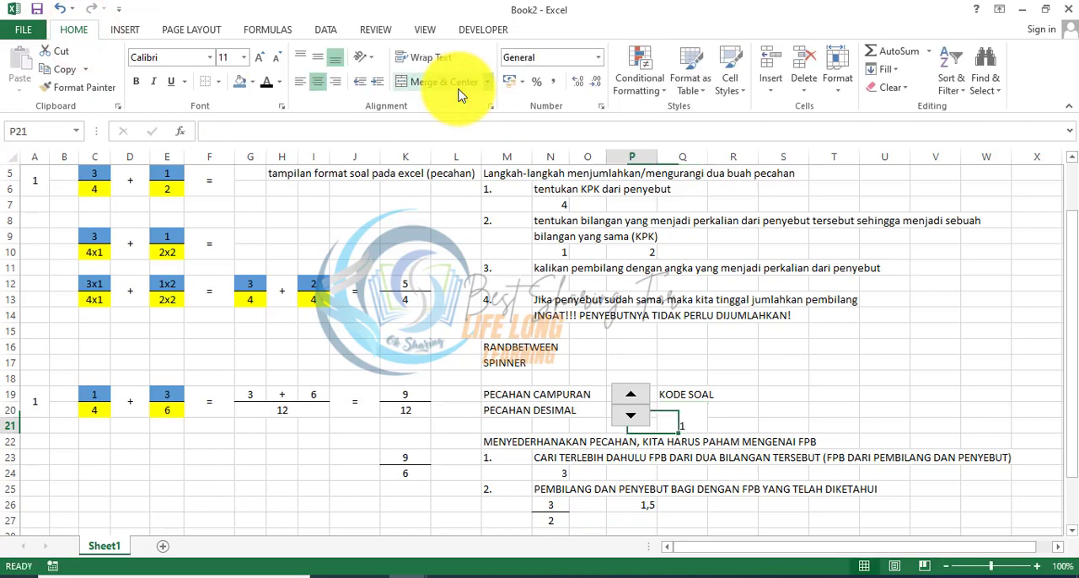
Step: Link the spinner to the question code cell with the reference =$Q$20
right_click(631, 396)
left_click(622, 397)
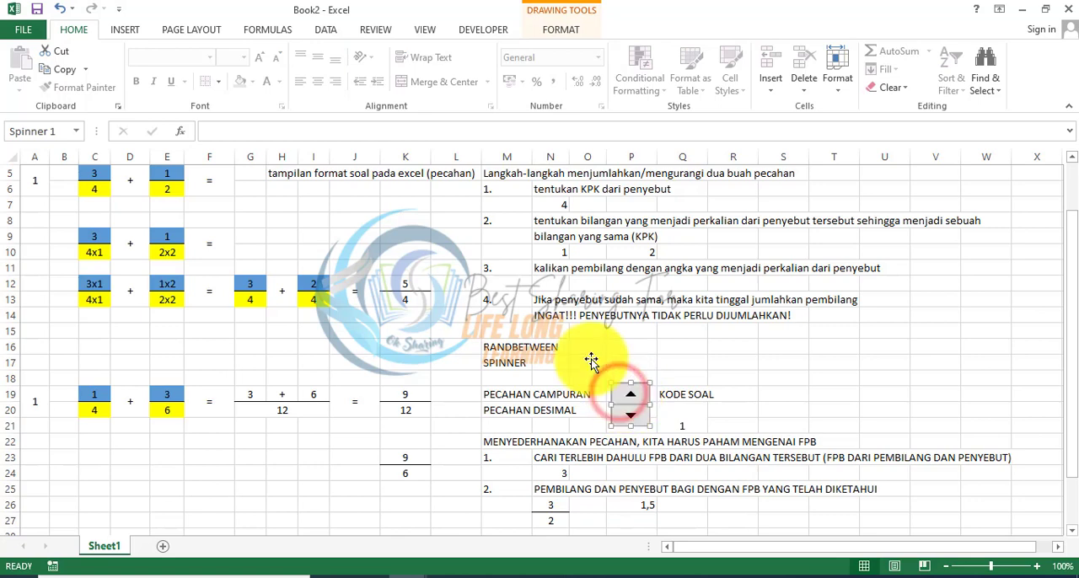
left_click(239, 138)
type("=")
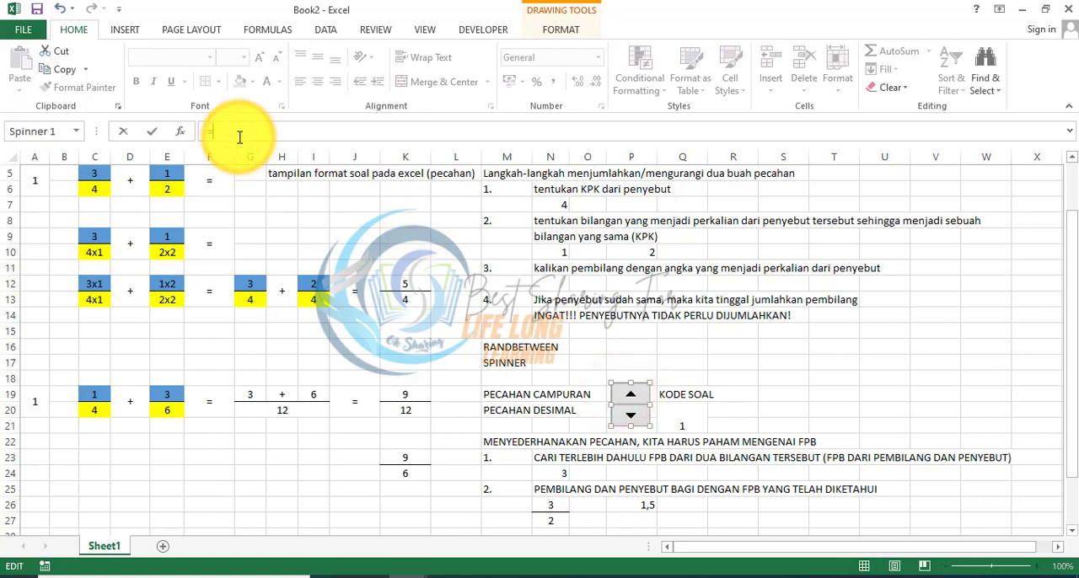
key("Return")
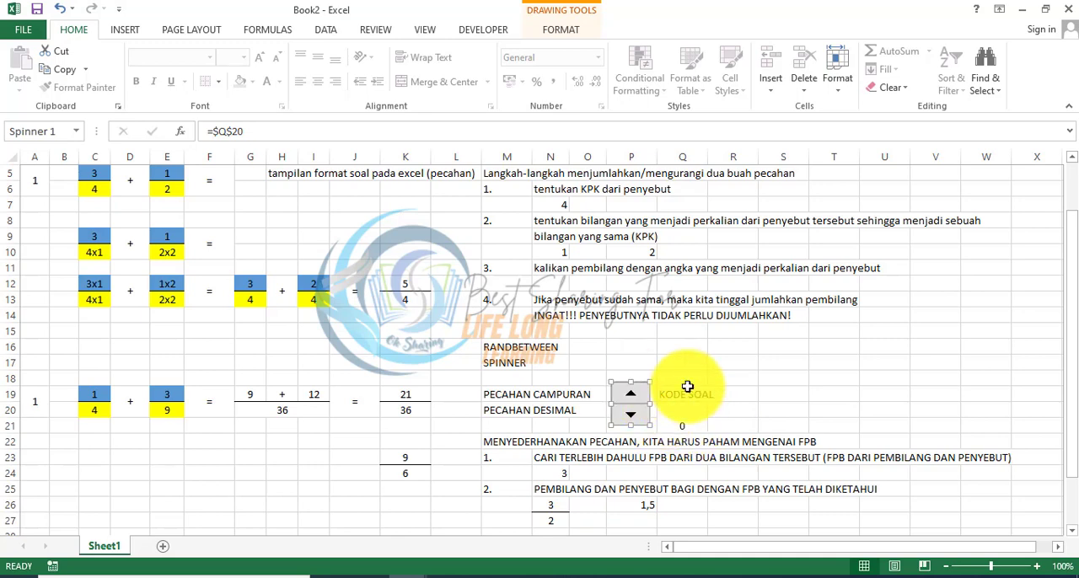
Step: Test the linked spinner by stepping the question code up and down
left_click(733, 377)
left_click(632, 393)
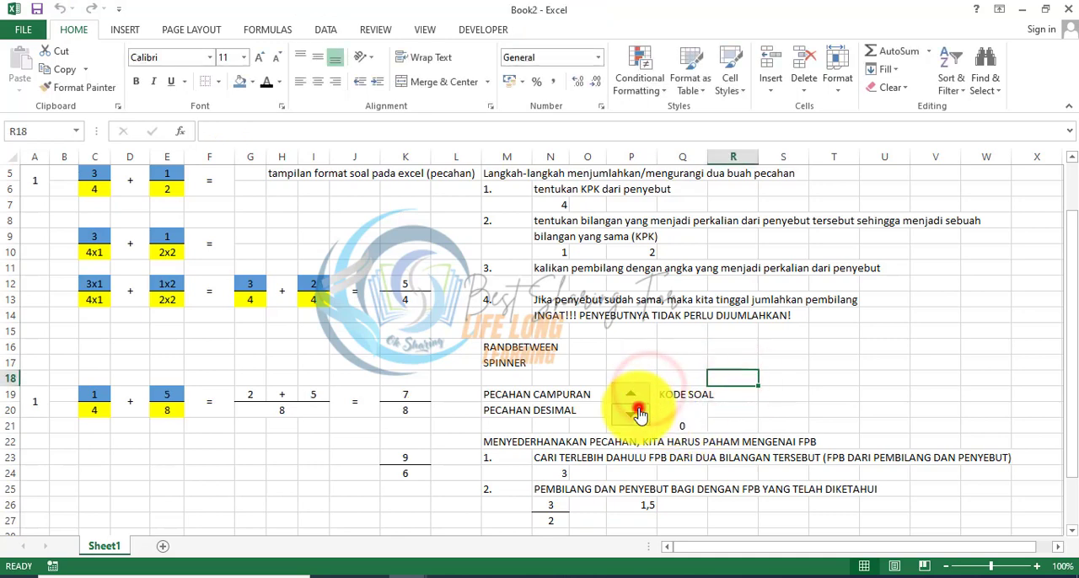
left_click(633, 410)
left_click(635, 400)
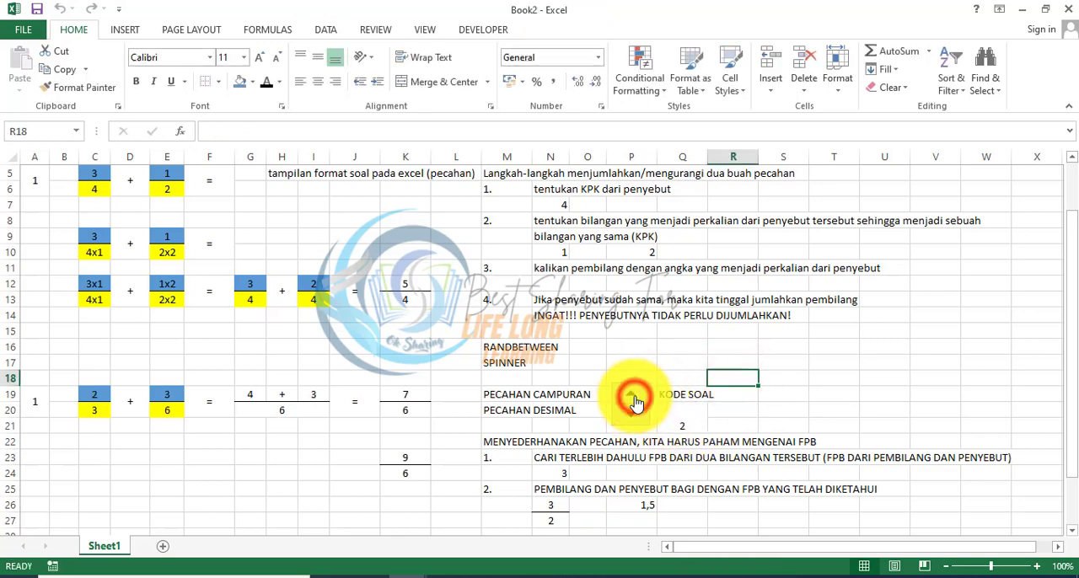
left_click(633, 395)
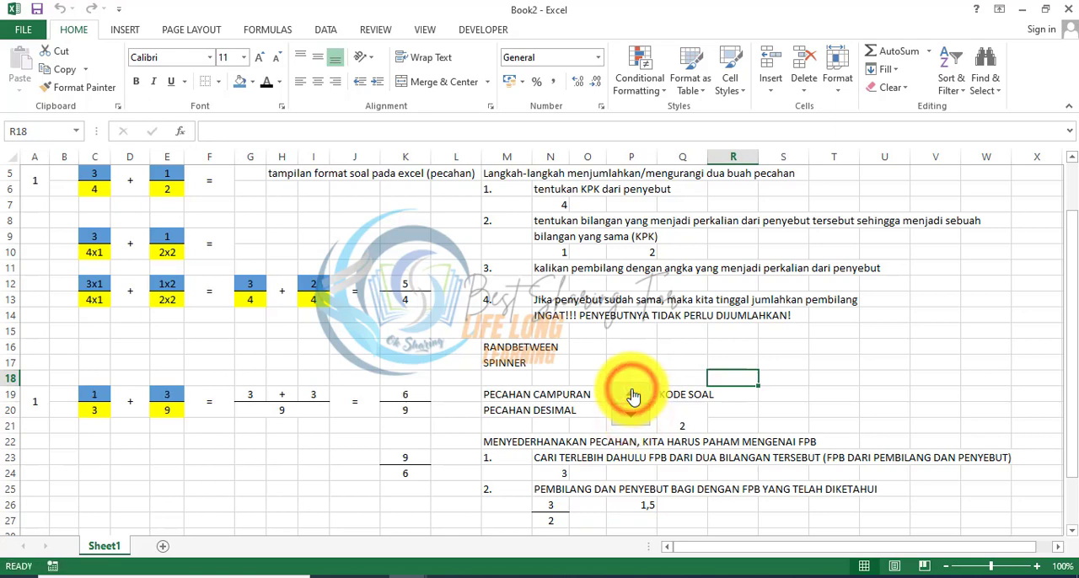
Step: Set the spinner's minimum value to 1 and its maximum value to 14 in the control's format settings
right_click(632, 393)
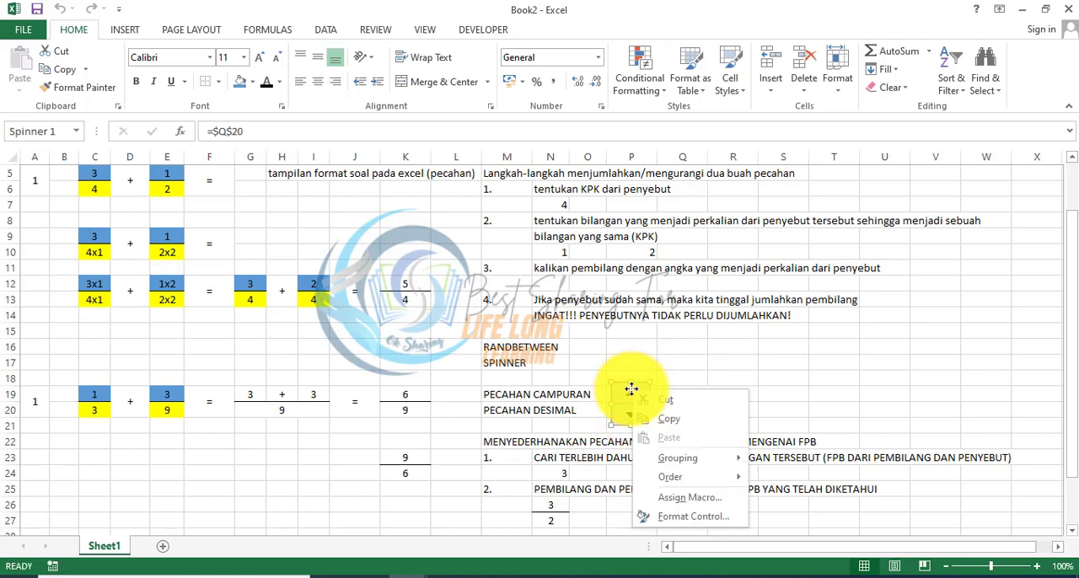
left_click(687, 516)
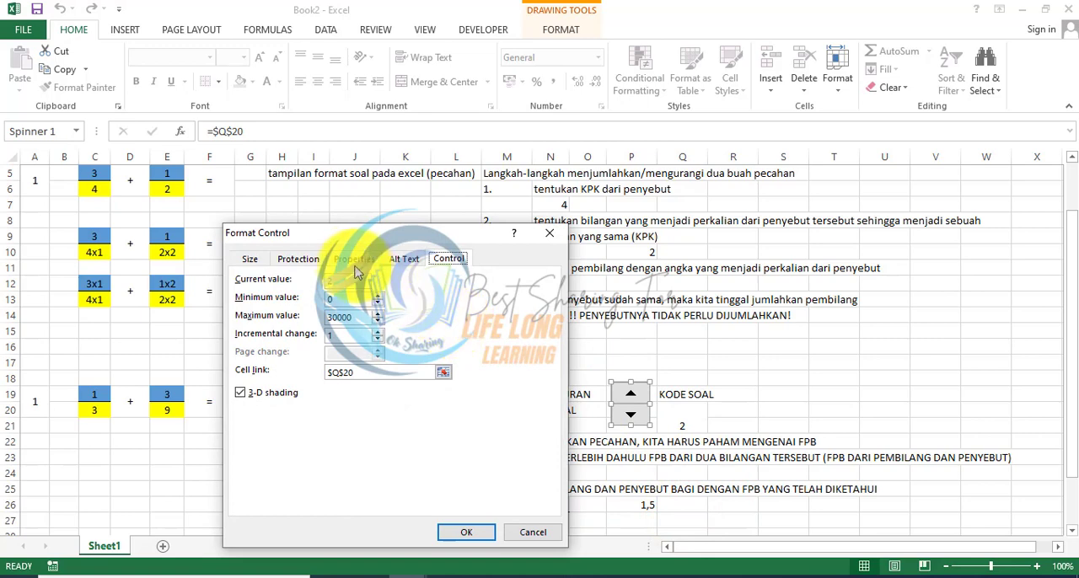
left_click_drag(327, 233, 275, 197)
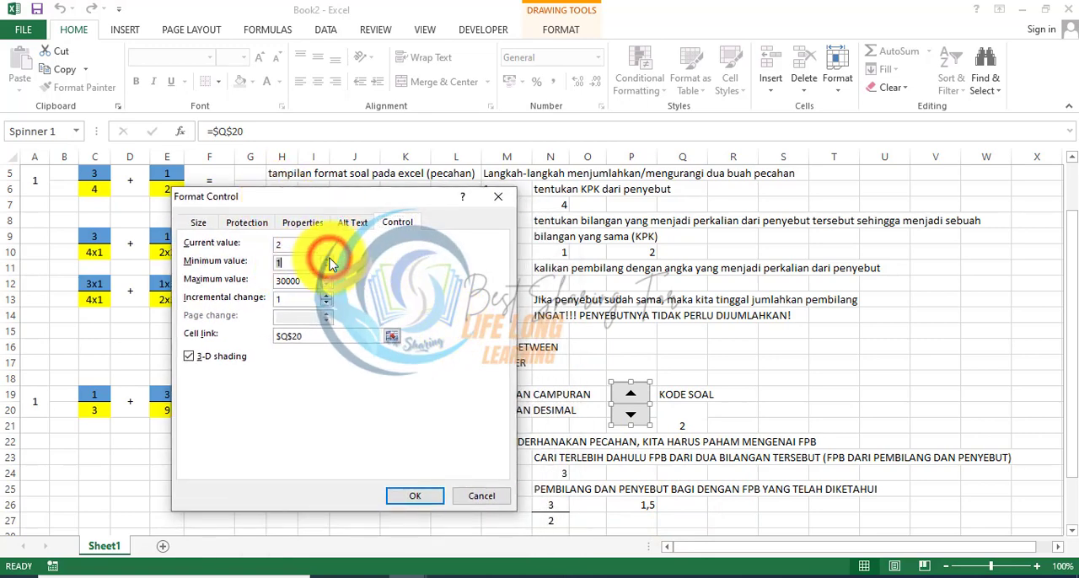
double_click(299, 281)
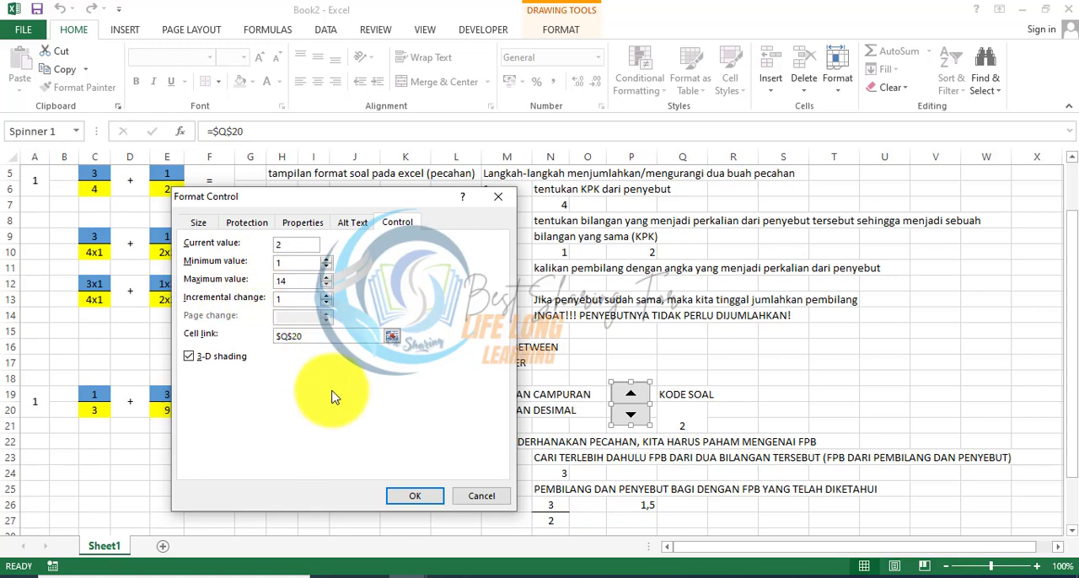
left_click(401, 497)
Step: Raise the question code to 6 with the spinner to check that new questions are generated
left_click(814, 428)
left_click(632, 393)
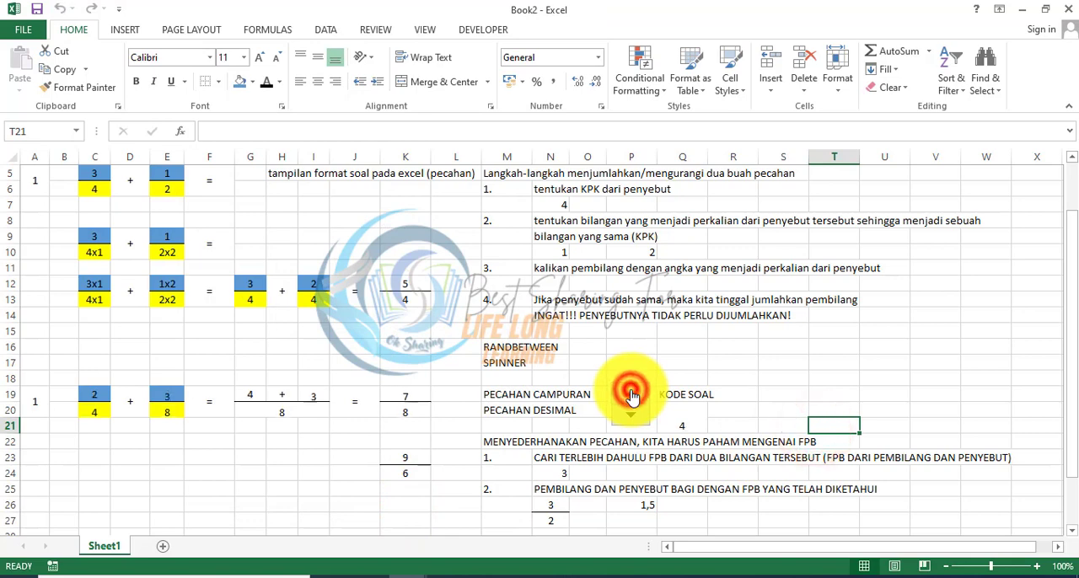
left_click(631, 393)
left_click(632, 392)
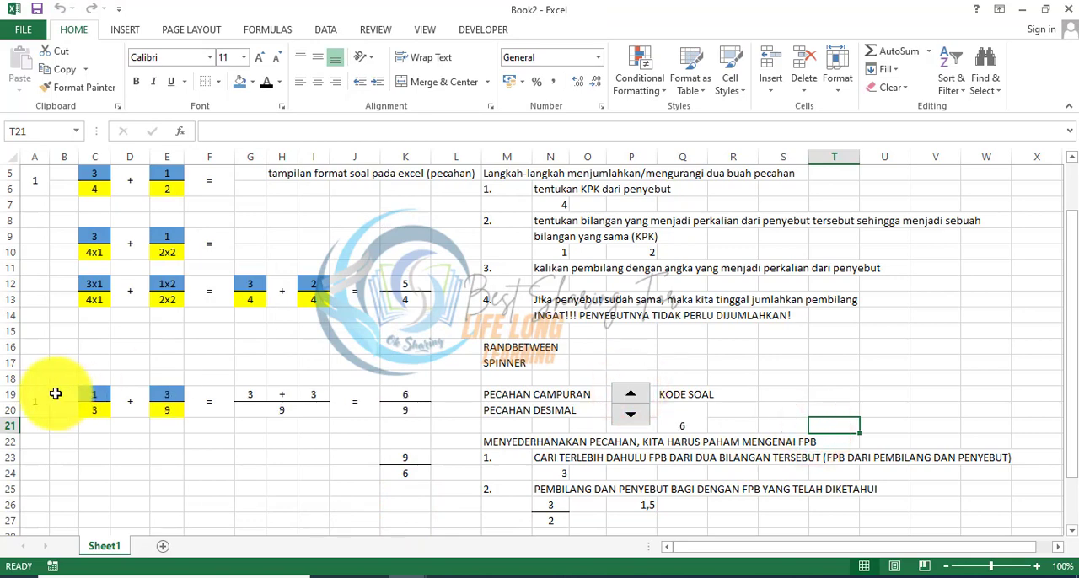
Step: Review the formulas of question 1 in C19, C20 and E20, and the empty area below for further questions
left_click_drag(40, 391, 173, 453)
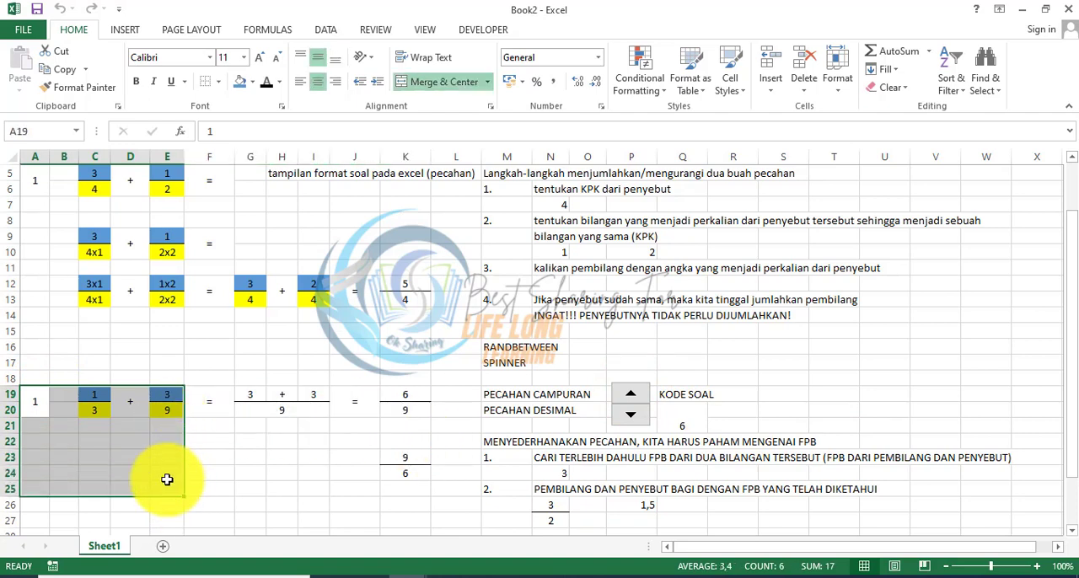
left_click(128, 442)
left_click(95, 411)
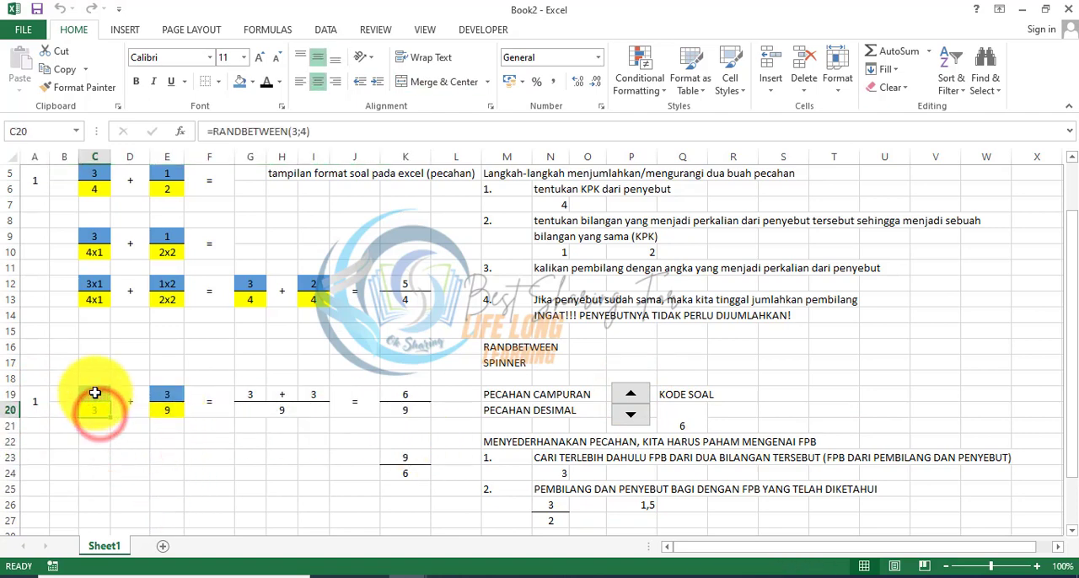
left_click(94, 394)
left_click(167, 409)
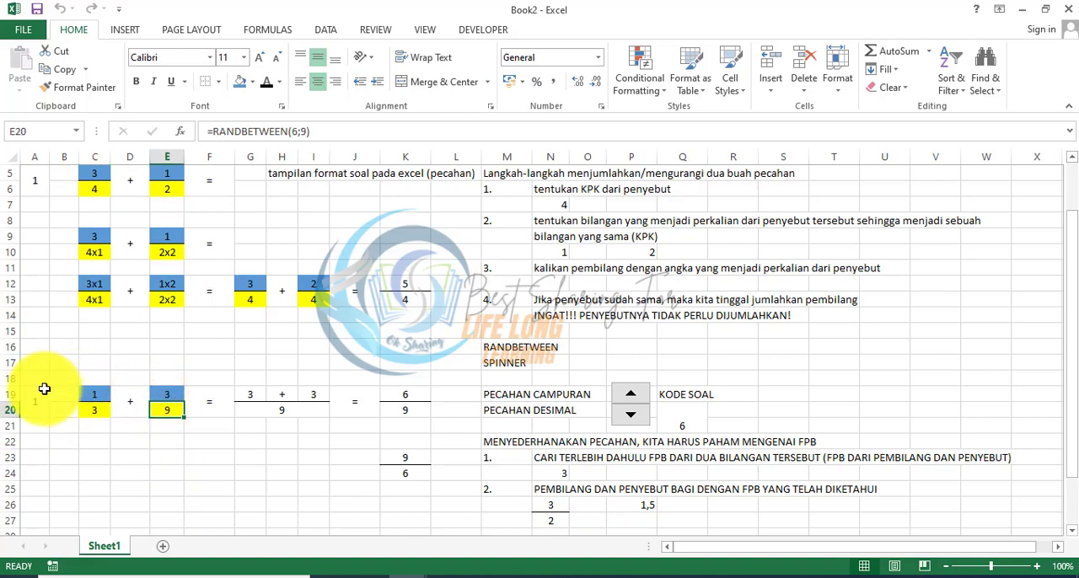
left_click_drag(45, 391, 164, 421)
left_click_drag(32, 444, 155, 479)
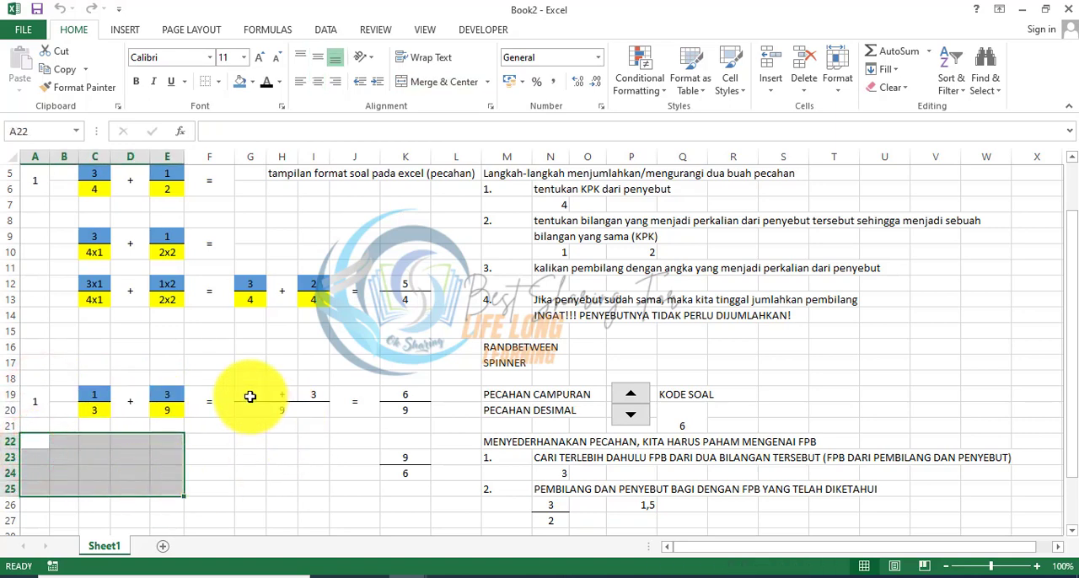
Step: Try hiding the solution in G19:K24 with a white font color, and undo the color change
left_click_drag(250, 394, 404, 470)
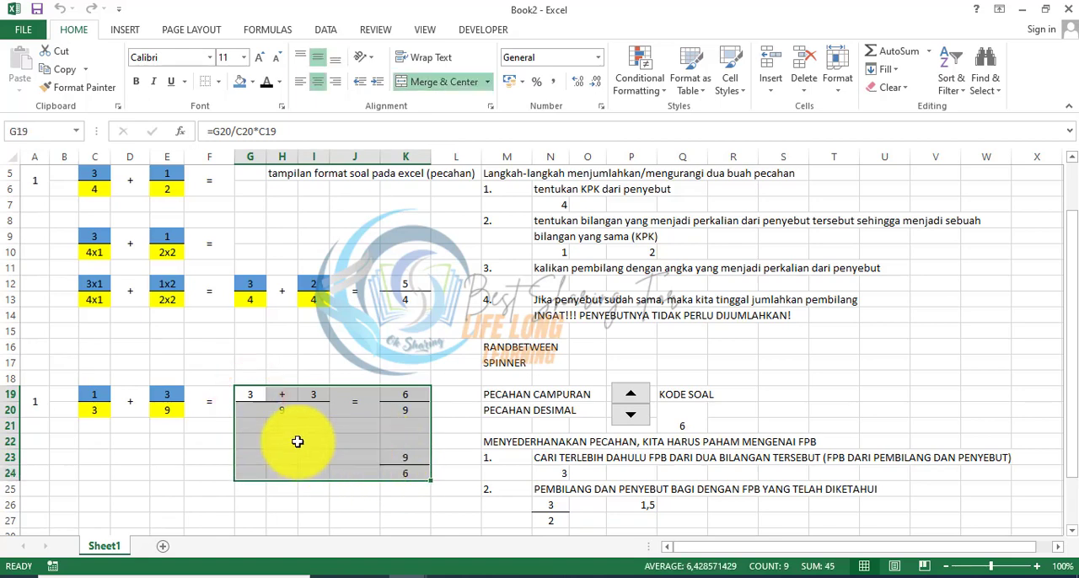
left_click(280, 82)
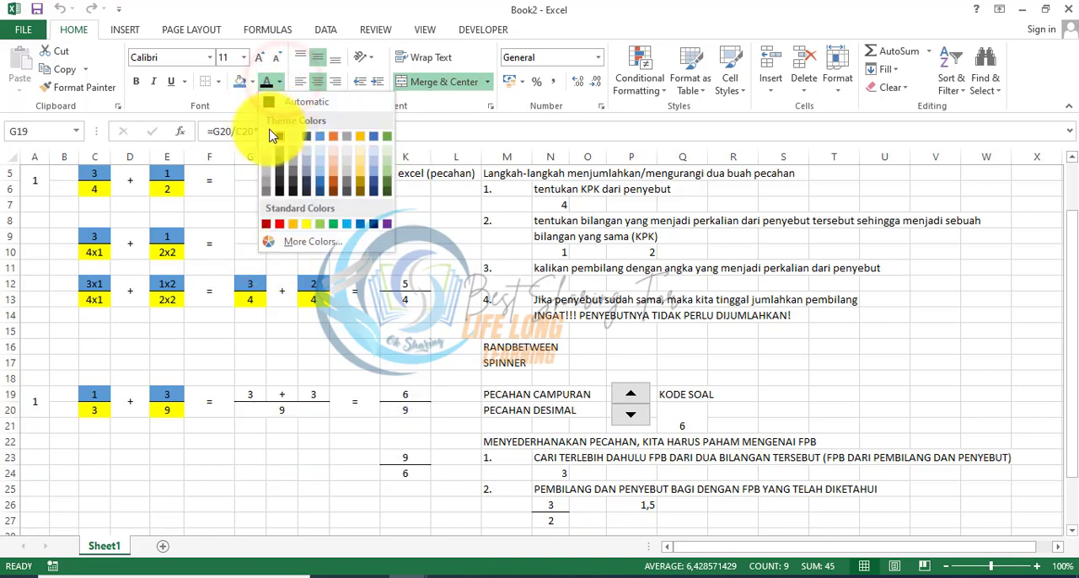
left_click(269, 137)
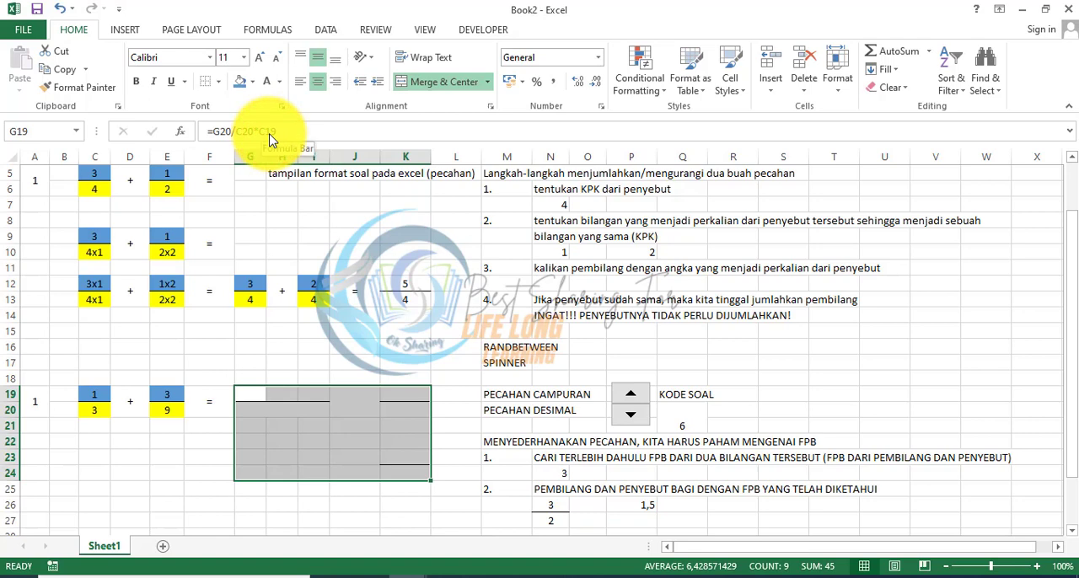
left_click(345, 347)
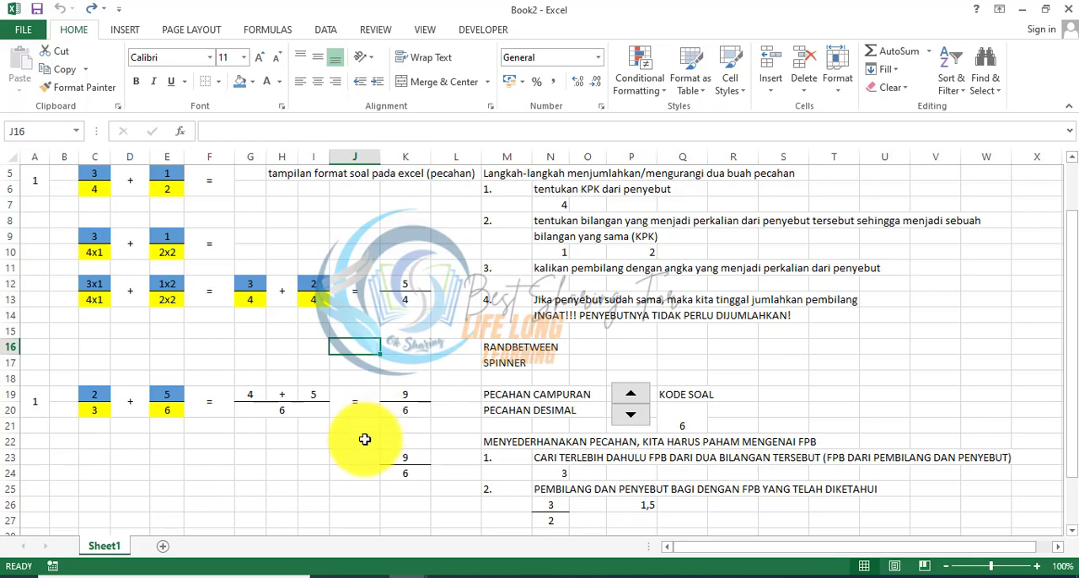
Step: Cycle through the question codes with the spinner, going up and then back down to 1
left_click(629, 395)
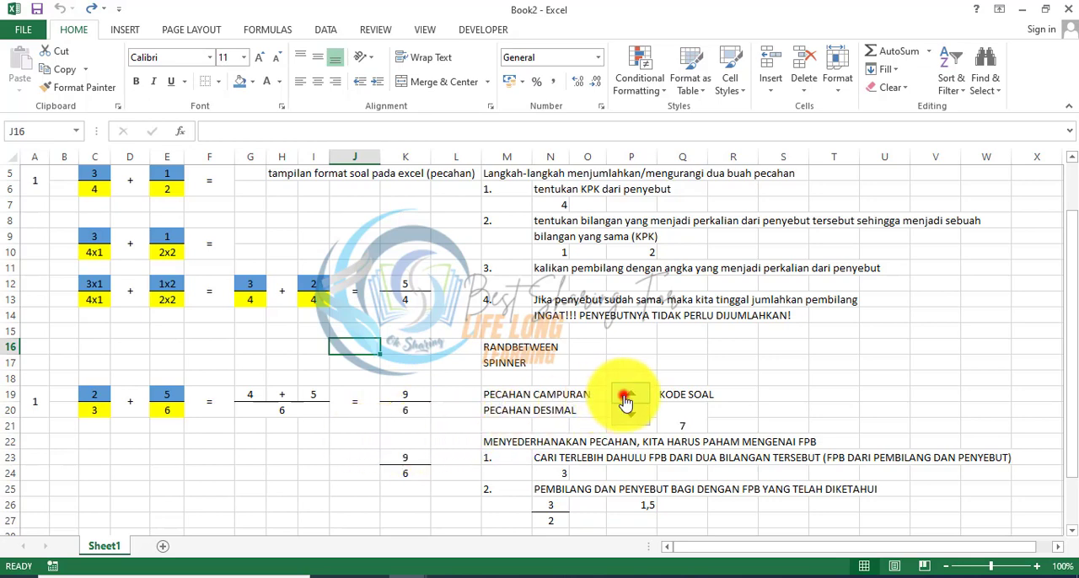
left_click(629, 395)
left_click(628, 395)
left_click(628, 395)
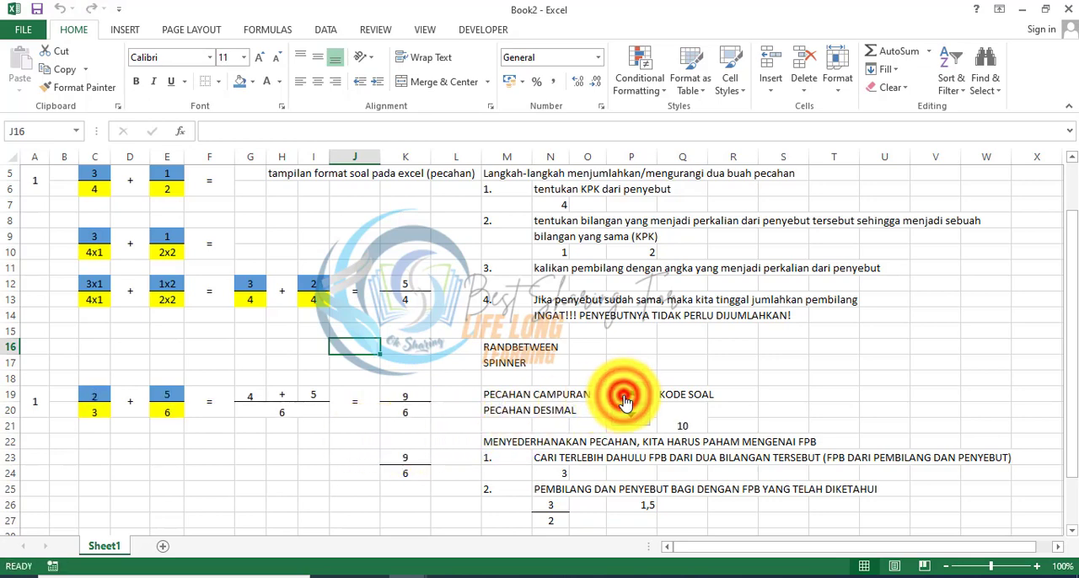
left_click(629, 395)
left_click(629, 394)
left_click(624, 396)
left_click(625, 396)
left_click(628, 416)
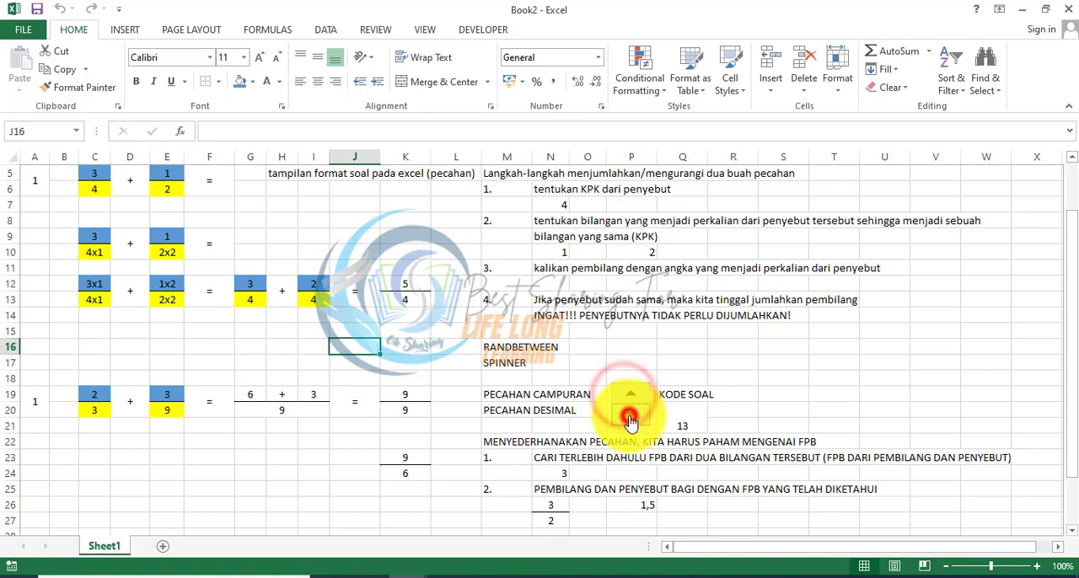
left_click(629, 417)
left_click(629, 418)
left_click(629, 418)
left_click(628, 418)
left_click(628, 419)
left_click(629, 418)
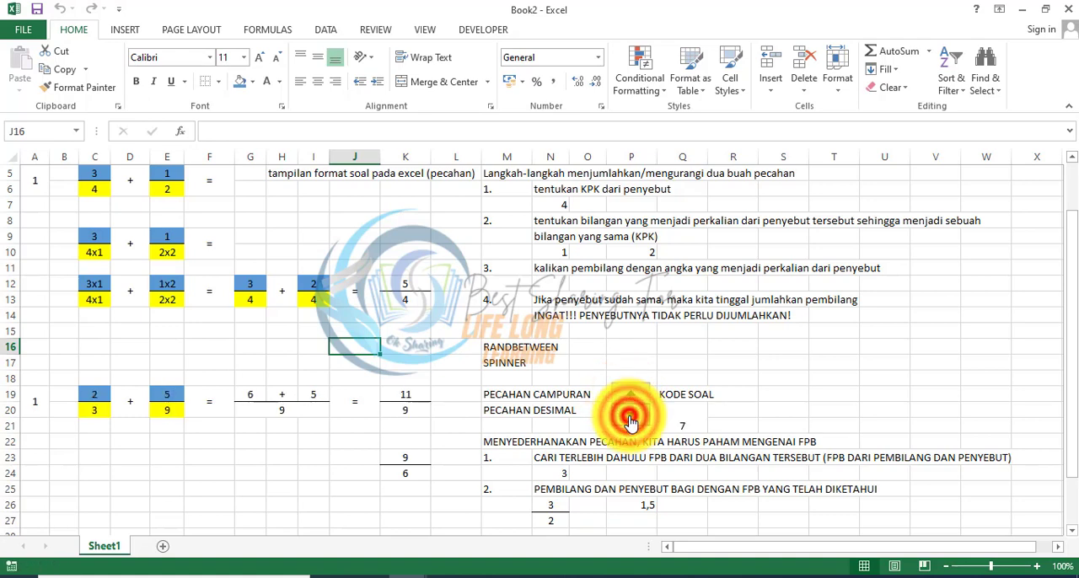
left_click(628, 418)
left_click(629, 418)
left_click(629, 418)
Step: Regenerate question 1 at the lowest question code and examine its question and solution block in A19:L25
left_click(629, 418)
left_click(629, 418)
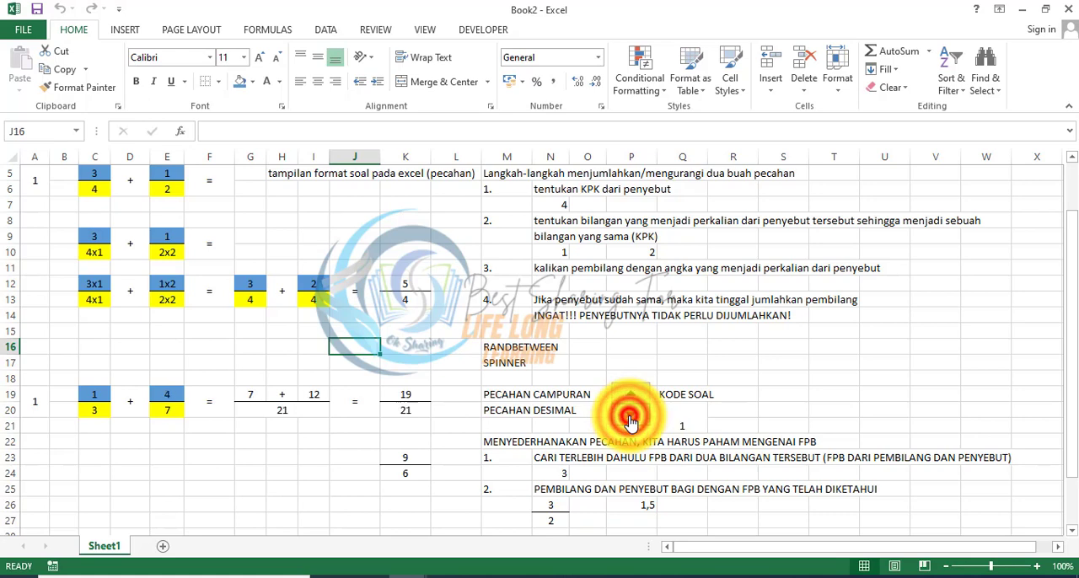
left_click(629, 418)
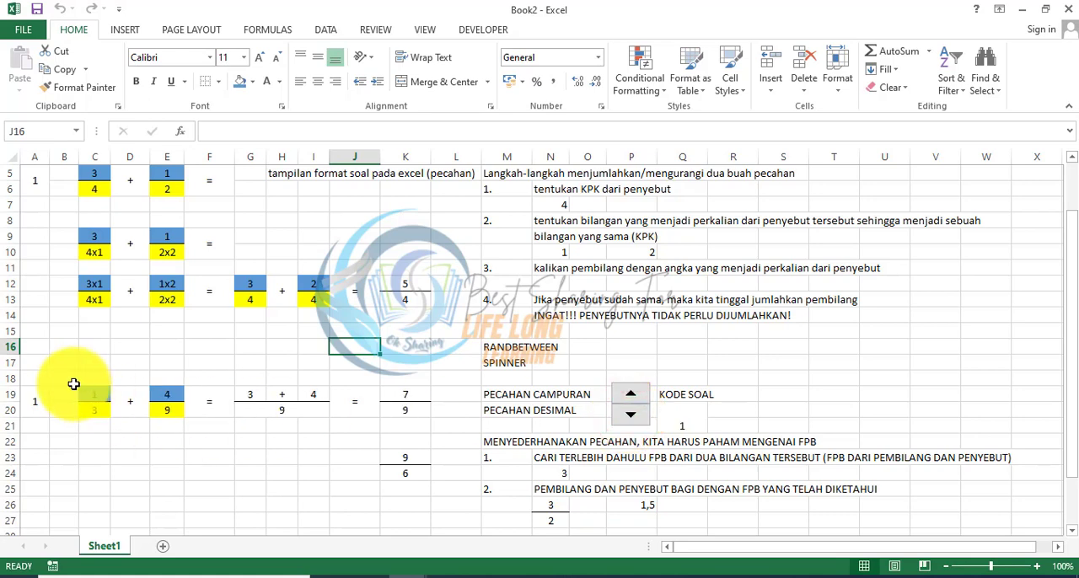
left_click_drag(68, 385, 19, 387)
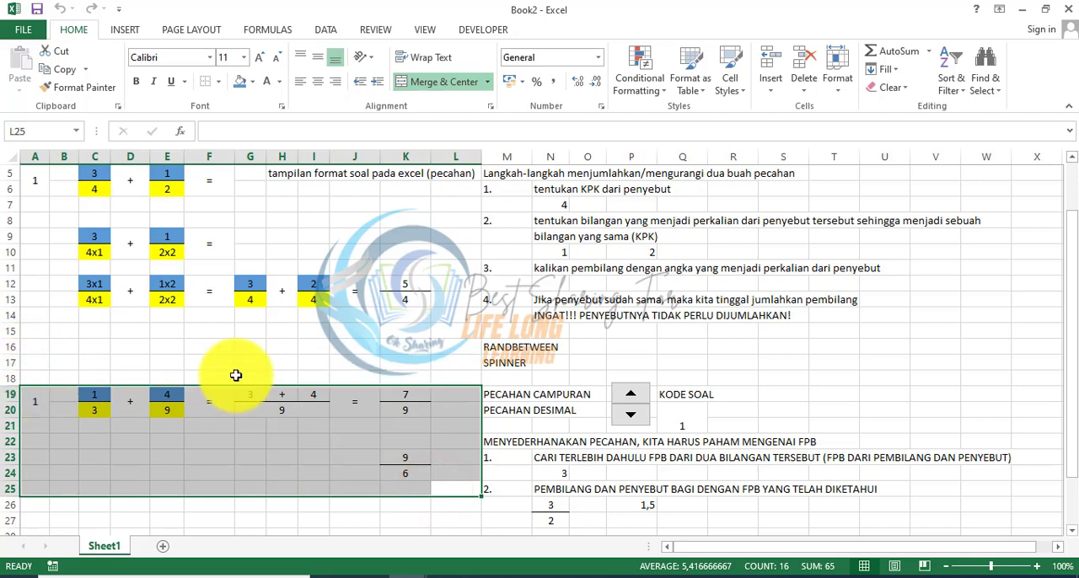
left_click(814, 379)
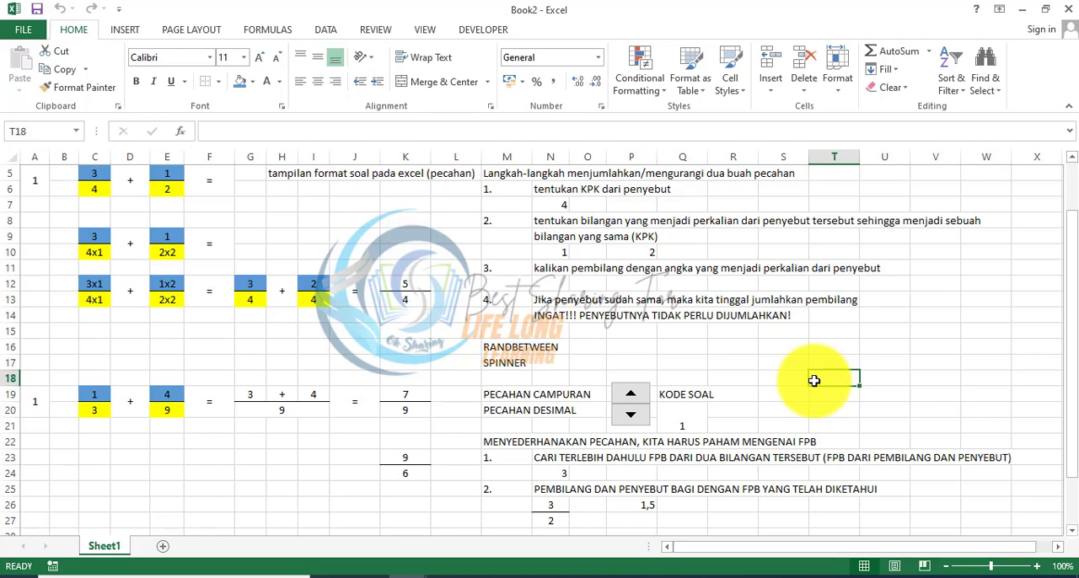
Step: Raise the question code to 14 with the spinner to generate new fraction questions
left_click(632, 394)
left_click(632, 394)
left_click(632, 393)
left_click(632, 394)
left_click(632, 394)
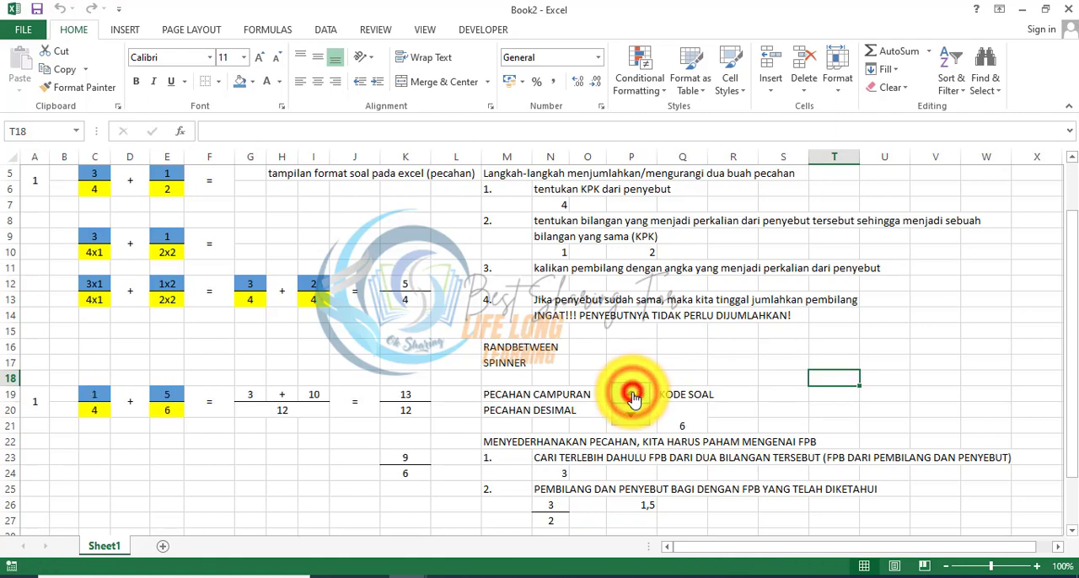
left_click(632, 394)
left_click(632, 394)
left_click(632, 394)
left_click(632, 394)
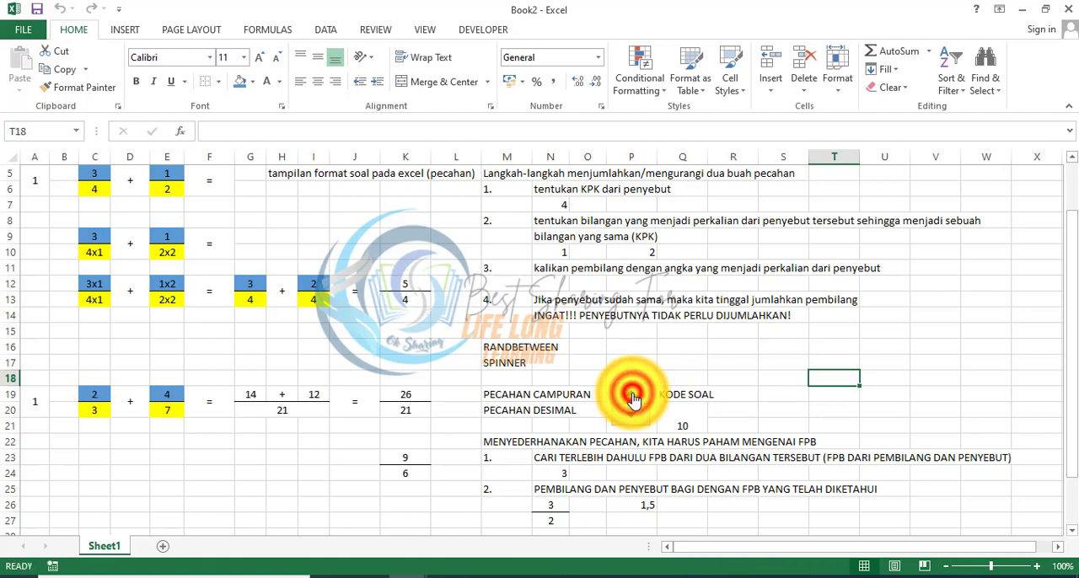
left_click(632, 394)
left_click(632, 394)
left_click(632, 393)
left_click(632, 393)
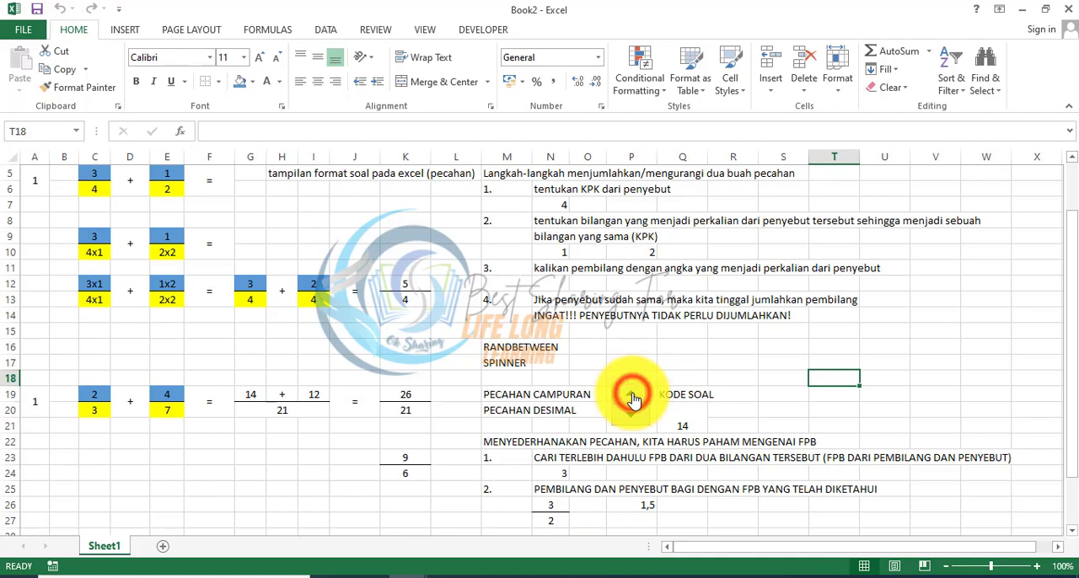
Step: Switch to the workbook 1. APLIKASI KONSEP BILANGAN and lower the code on sheet PEC.+1 to 215 with the spinner
left_click(378, 571)
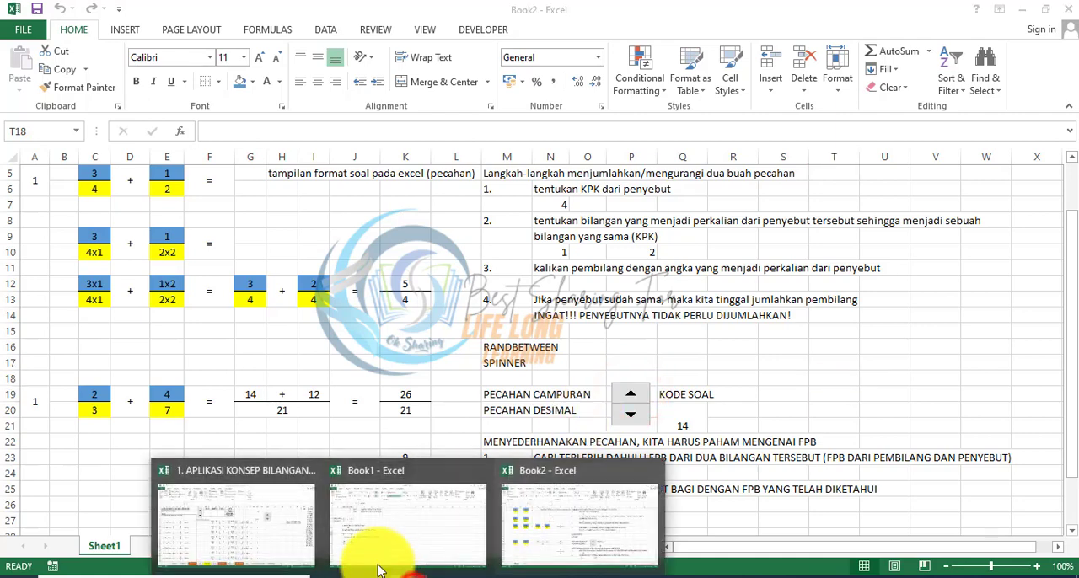
left_click(236, 521)
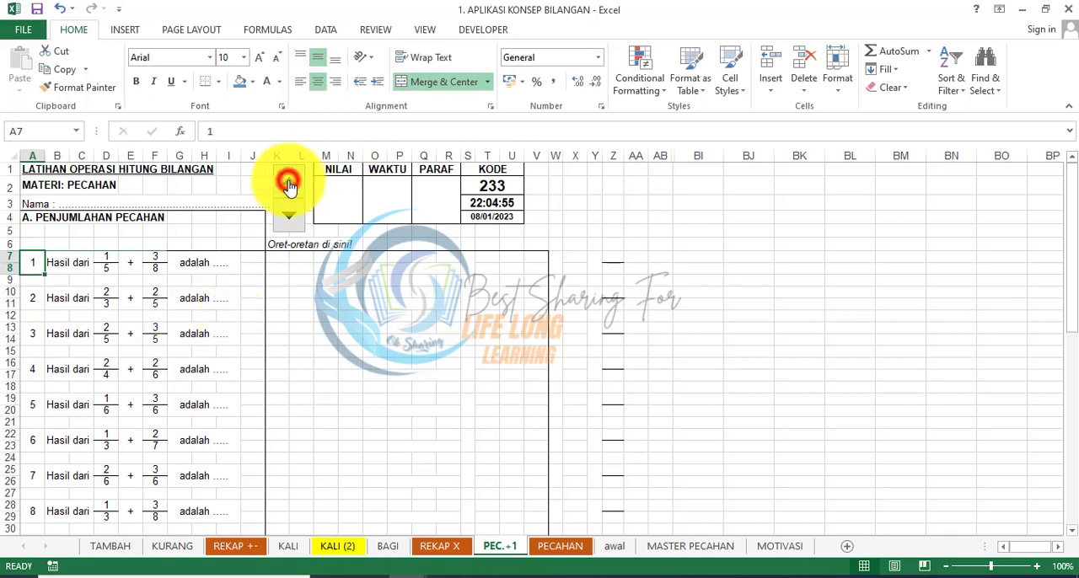
left_click(288, 182)
left_click(290, 203)
left_click(290, 203)
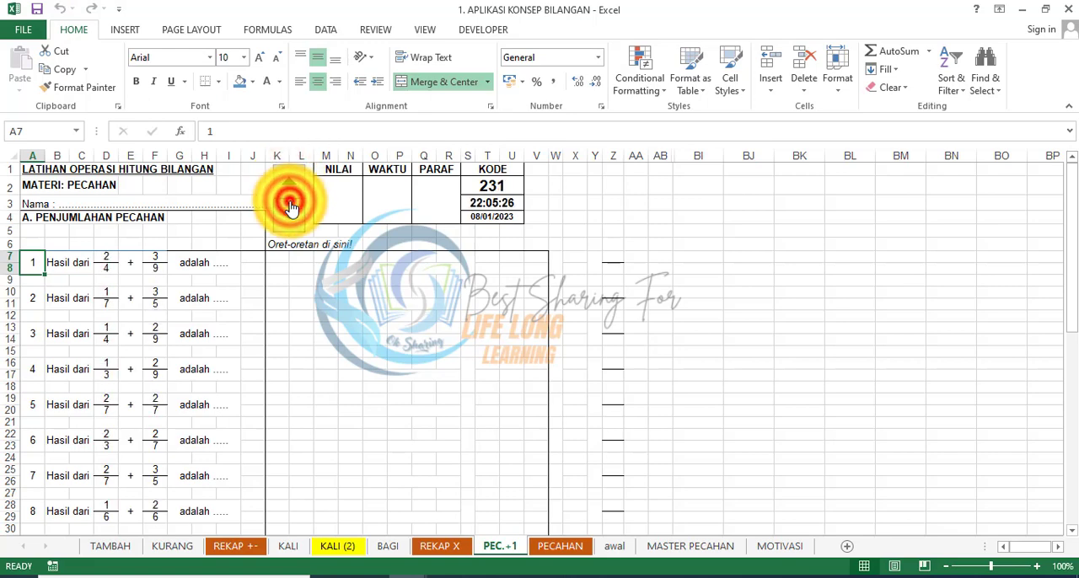
left_click(290, 203)
left_click(290, 203)
left_click(290, 204)
left_click(290, 203)
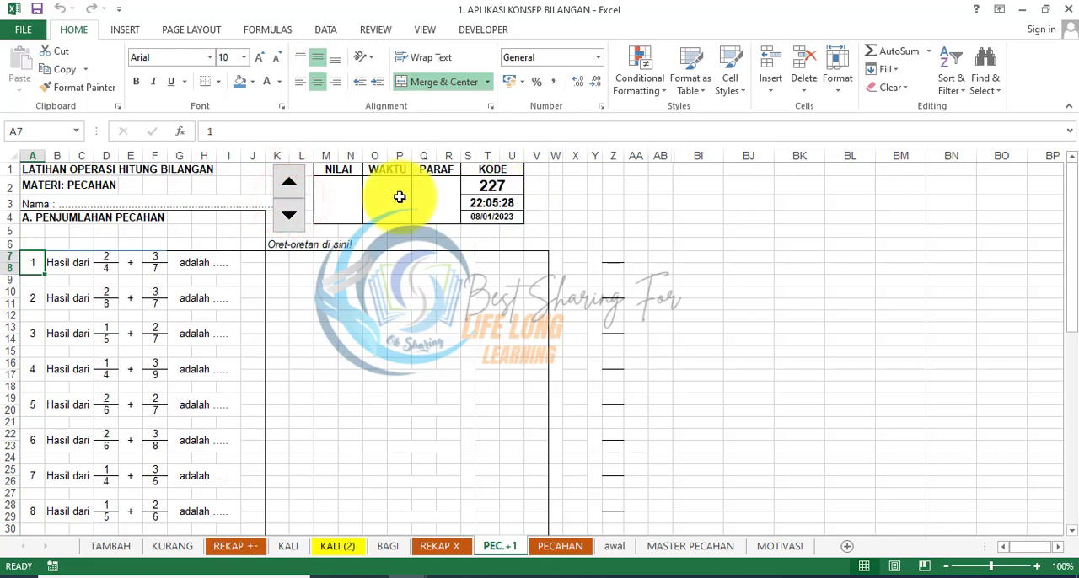
left_click(301, 218)
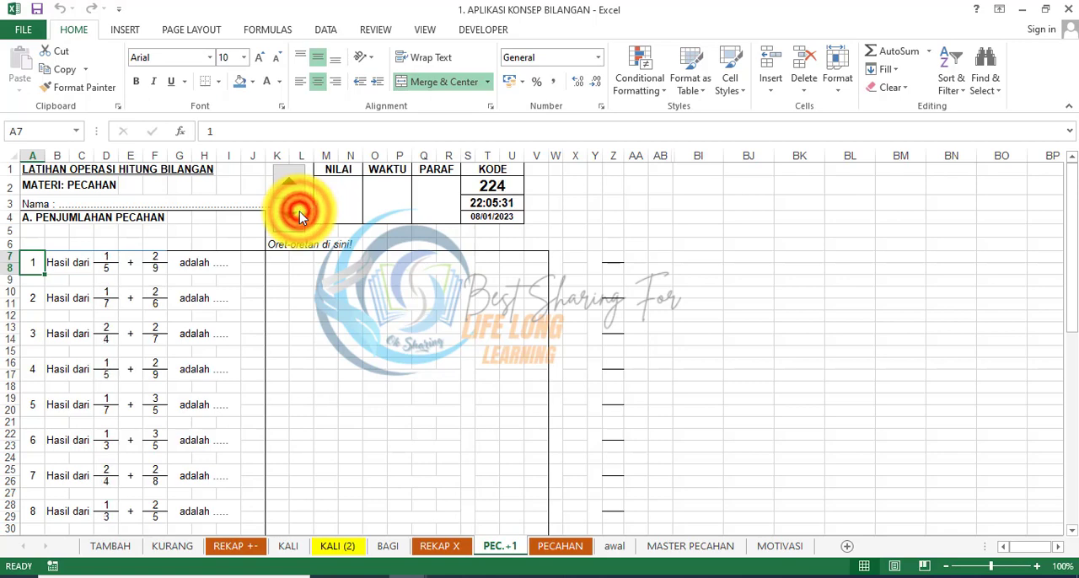
left_click(301, 218)
left_click(301, 217)
left_click(300, 218)
left_click(301, 218)
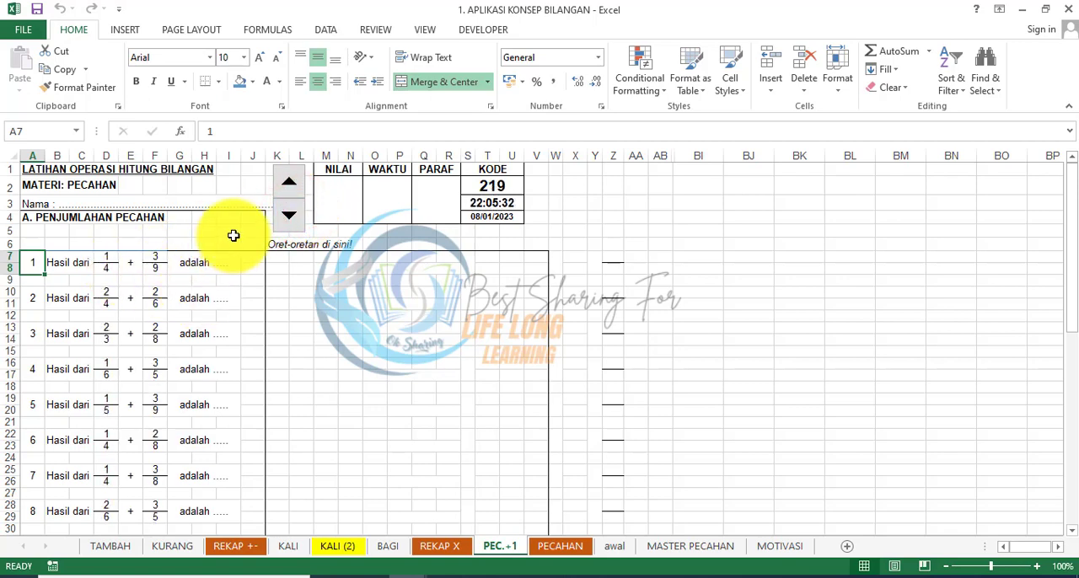
left_click(280, 226)
left_click(280, 227)
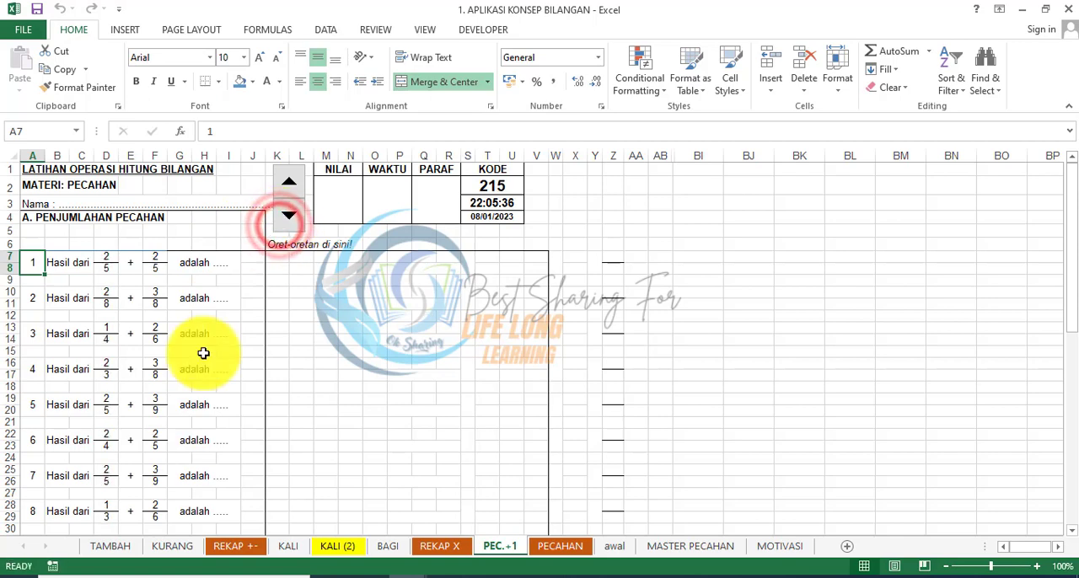
Step: Review the fraction addition questions down to number 15 and the KUNCI JAWABAN answer key below the black divider row
left_click(203, 353)
key("Down")
key("Down")
key("Down")
key("Down")
key("Down")
key("Down")
key("Down")
key("Down")
key("Down")
key("Down")
key("Down")
key("Down")
key("Down")
key("Down")
key("Down")
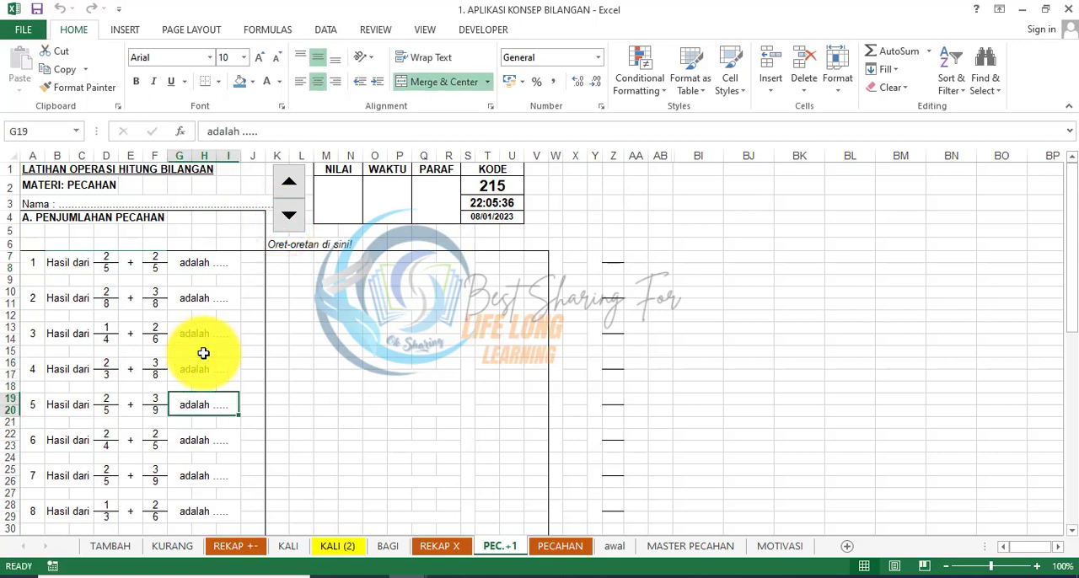
key("Down")
key("Down")
key("Down")
key("Down")
key("Down")
key("Down")
key("Down")
key("Down")
key("Down")
key("Down")
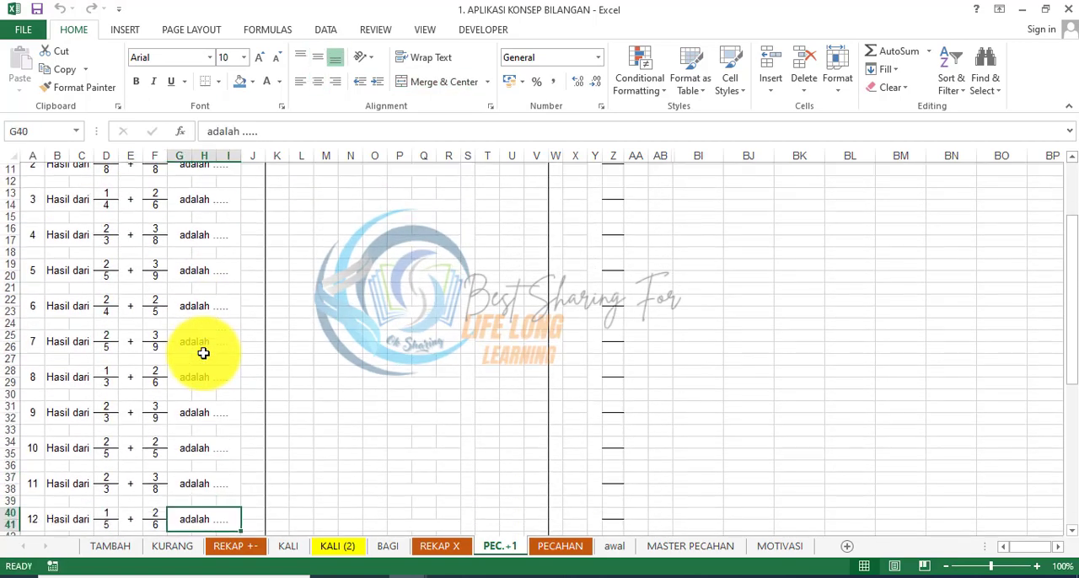
key("Down")
key("Down")
key("Down")
key("Down")
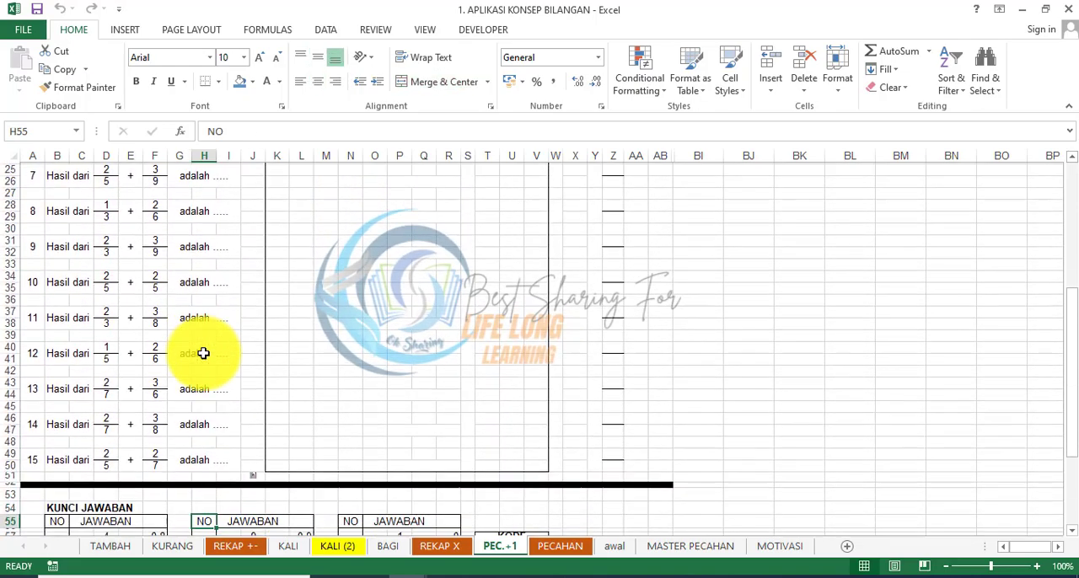
key("Down")
key("Down")
key("Down")
key("Down")
key("Down")
key("Down")
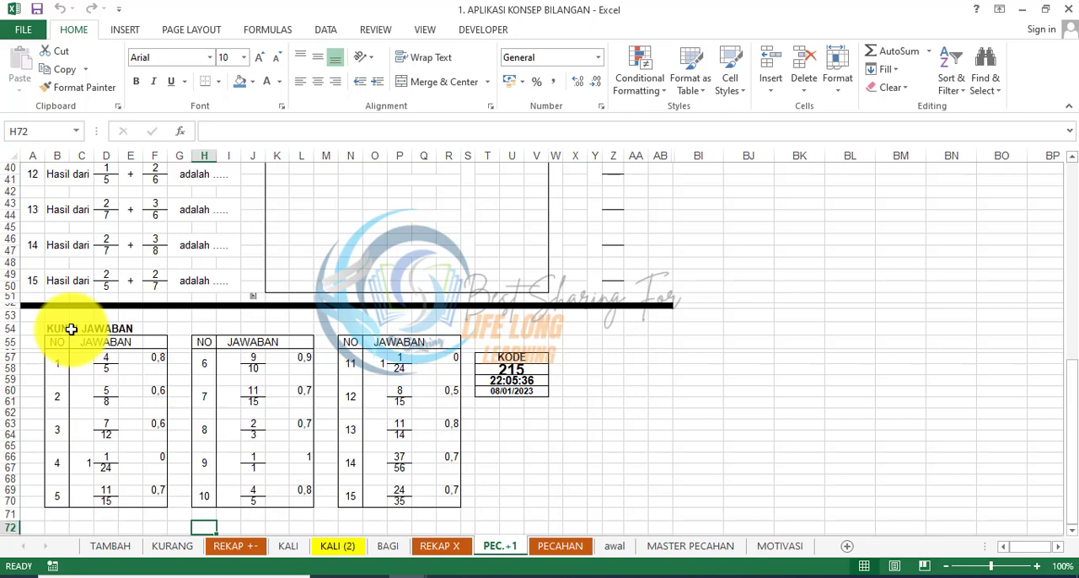
left_click_drag(28, 306, 664, 306)
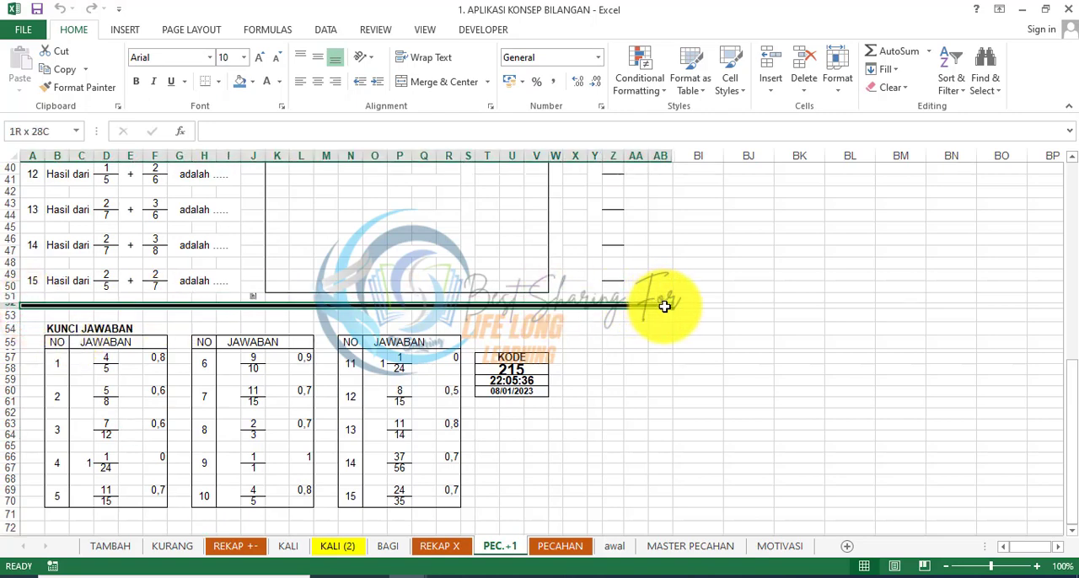
left_click(617, 358)
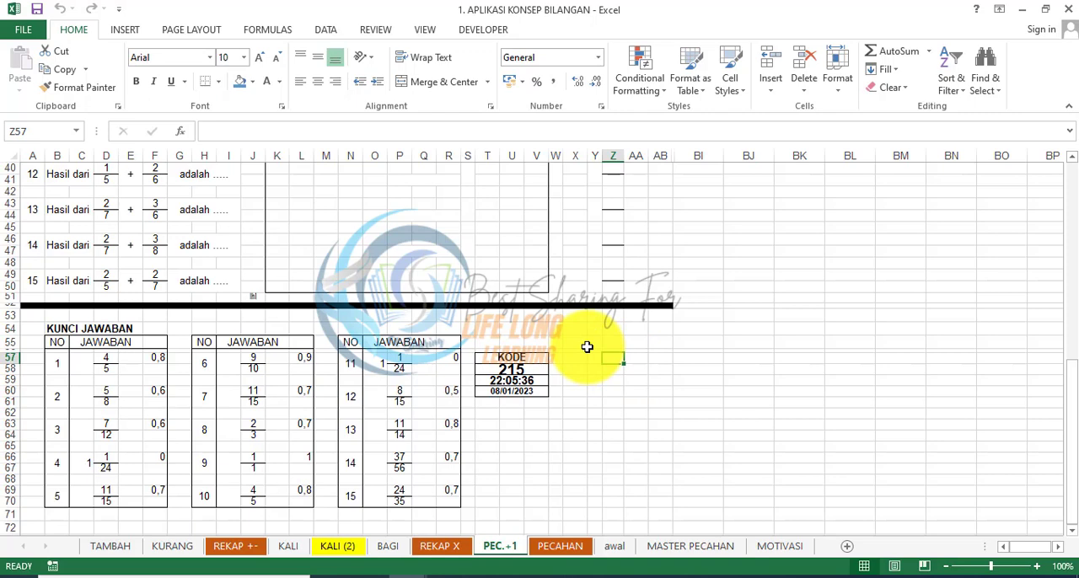
Step: Return to the beginning of sheet PEC.+1 and look over the questions and the scratch-work area beside them
key("Up")
key("Up")
key("Up")
key("Up")
key("Up")
key("Up")
key("Up")
key("Up")
key("Up")
key("Up")
key("Up")
key("Up")
key("Up")
key("Up")
key("Up")
key("Up")
key("Up")
key("Up")
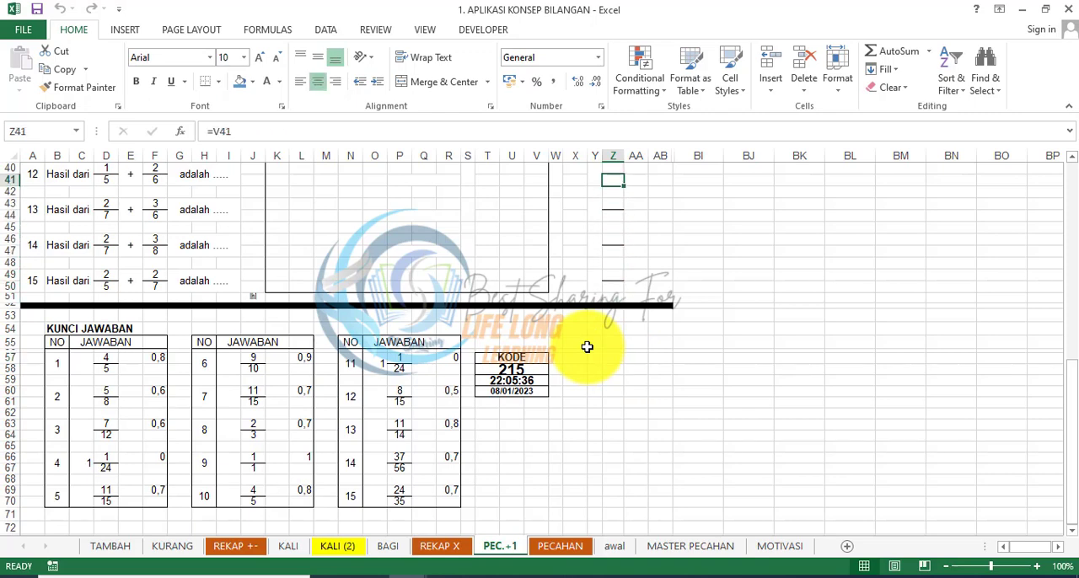
key("Up")
key("Up")
key("Up")
key("Up")
key("Up")
key("Up")
key("Up")
key("Up")
key("Up")
key("Up")
key("Up")
key("Up")
key("Up")
key("Up")
key("Up")
key("Up")
key("Up")
key("Up")
key("Up")
key("Up")
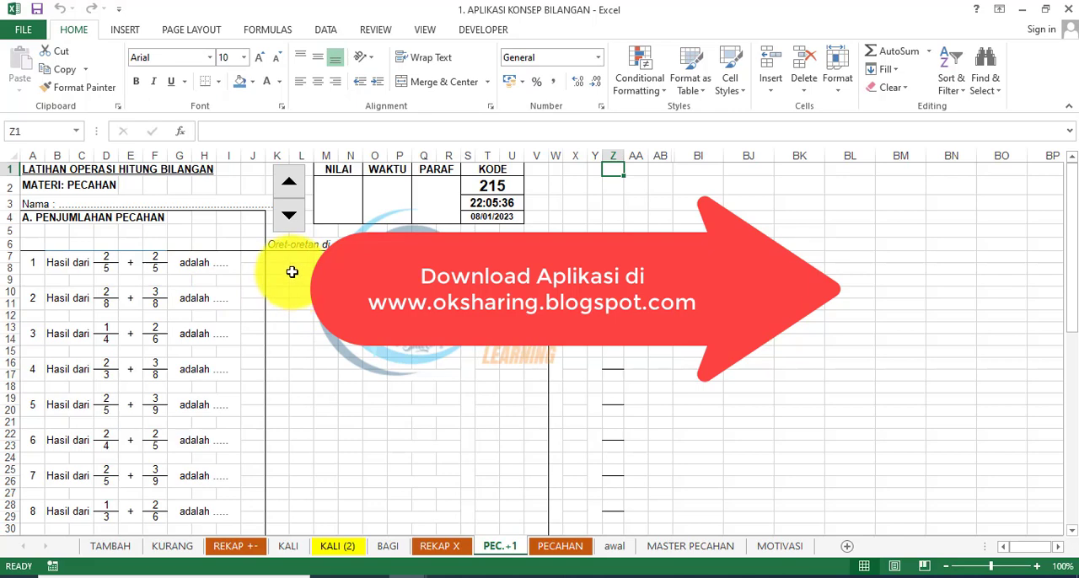
left_click_drag(289, 268, 252, 481)
key("ctrl+Up")
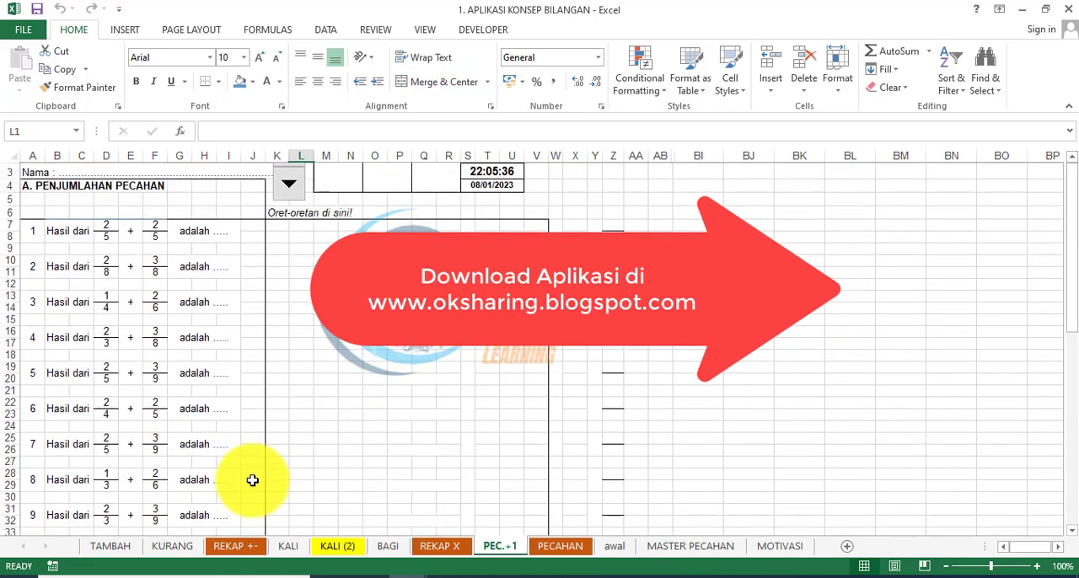